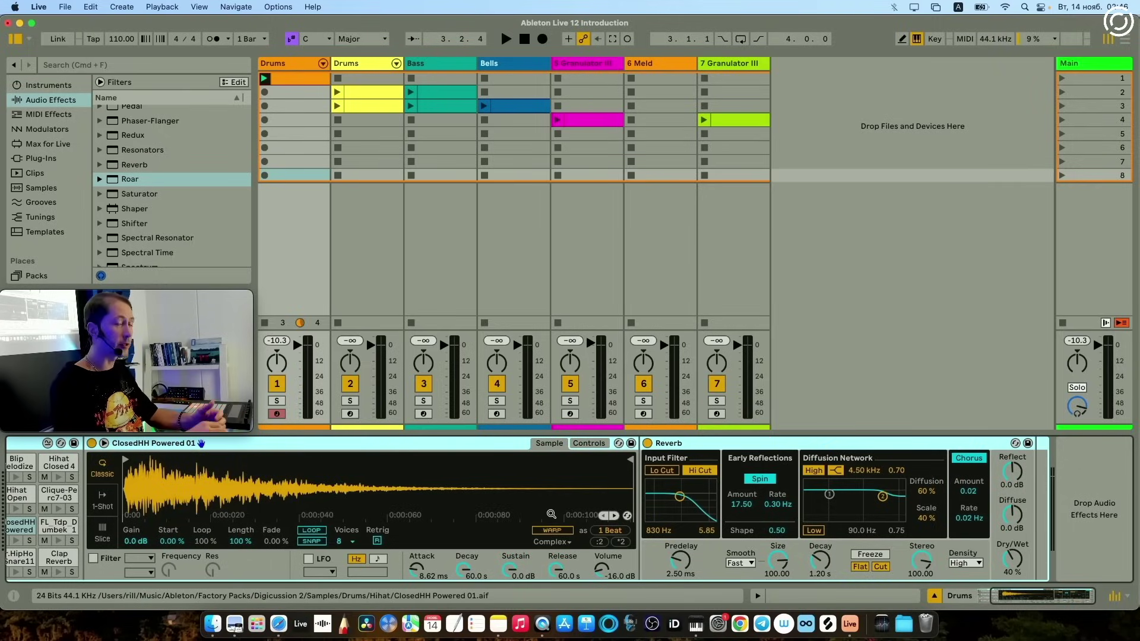
# - Add the Roar effect after the Reverb on the Drums track and set its routing to Multi Band
pyautogui.doubleClick(129, 180)
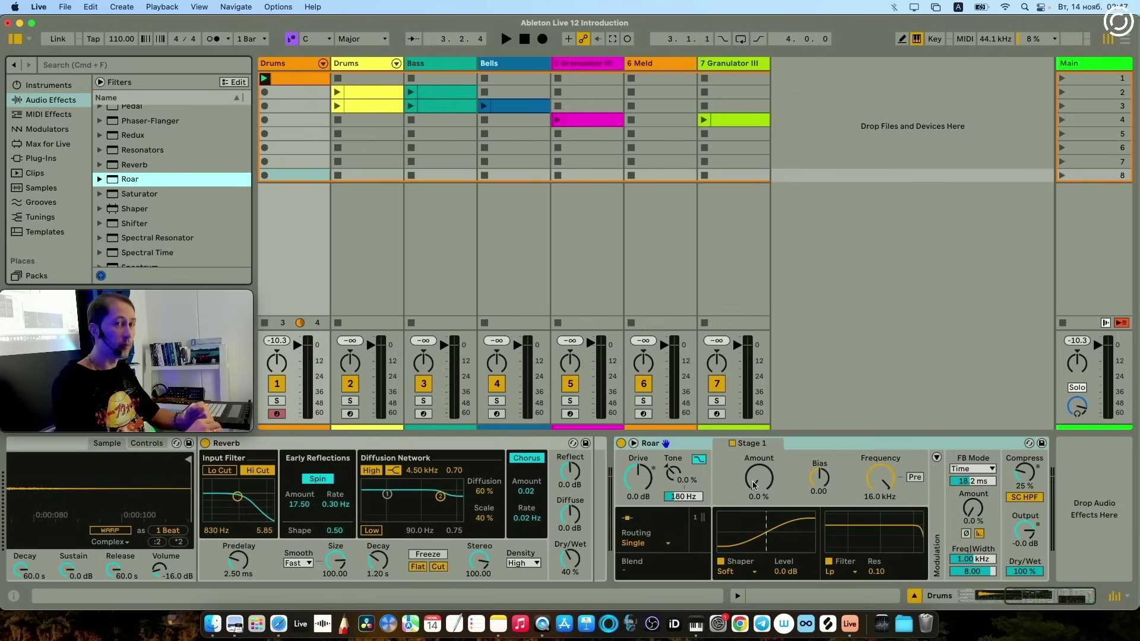
pyautogui.click(642, 550)
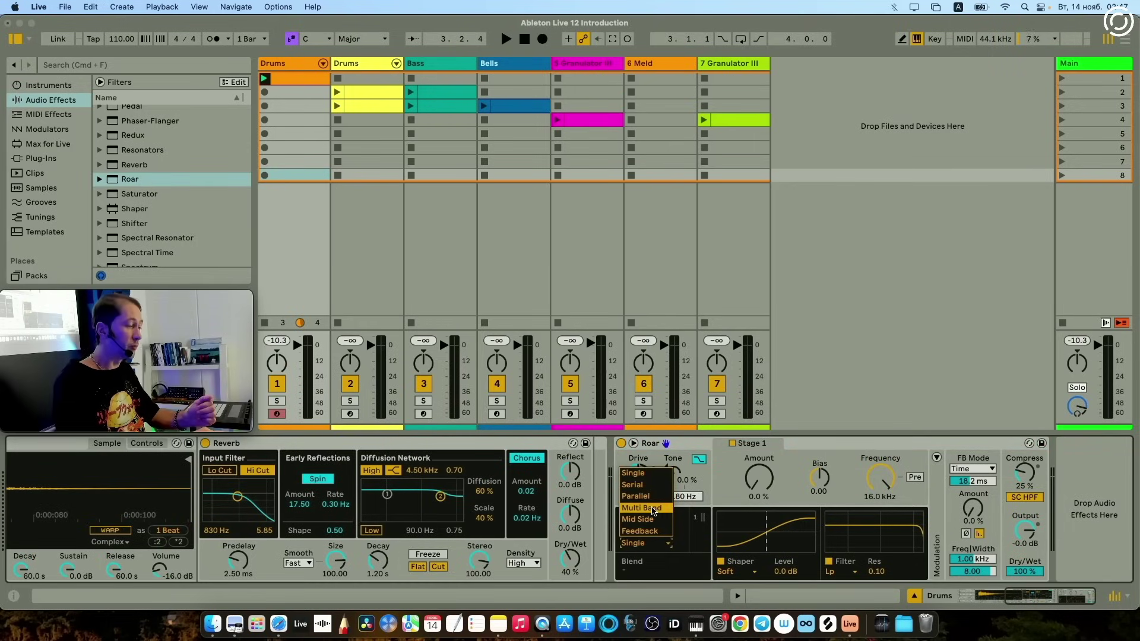
pyautogui.click(641, 508)
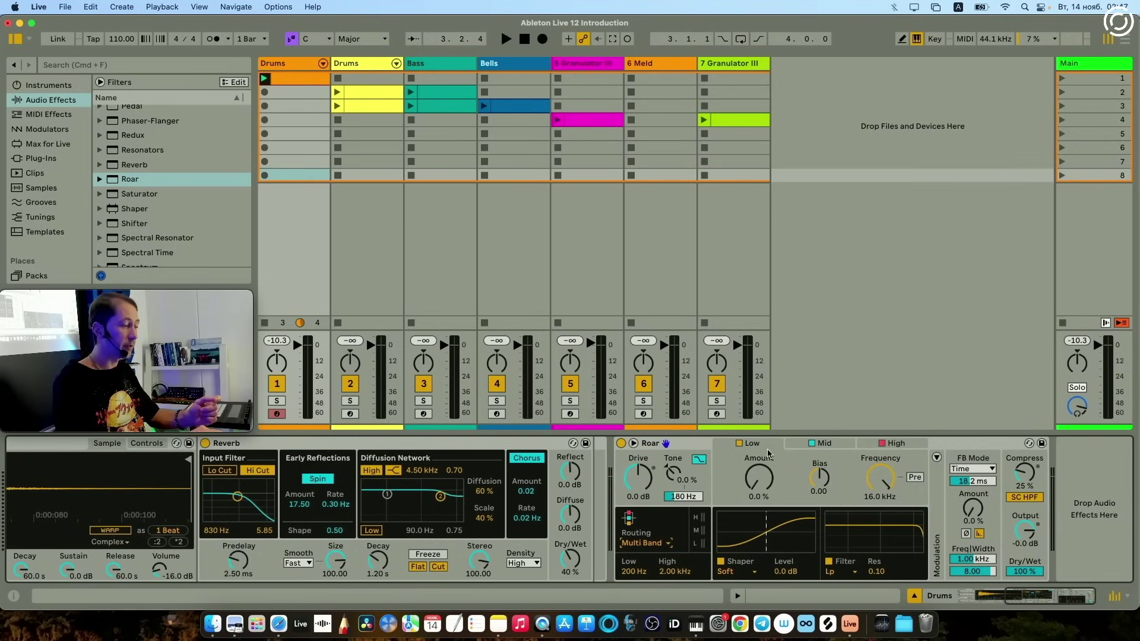
# - Examine the separate shaper and filter settings of Roar's Low, Mid and High bands
pyautogui.click(846, 444)
pyautogui.click(905, 449)
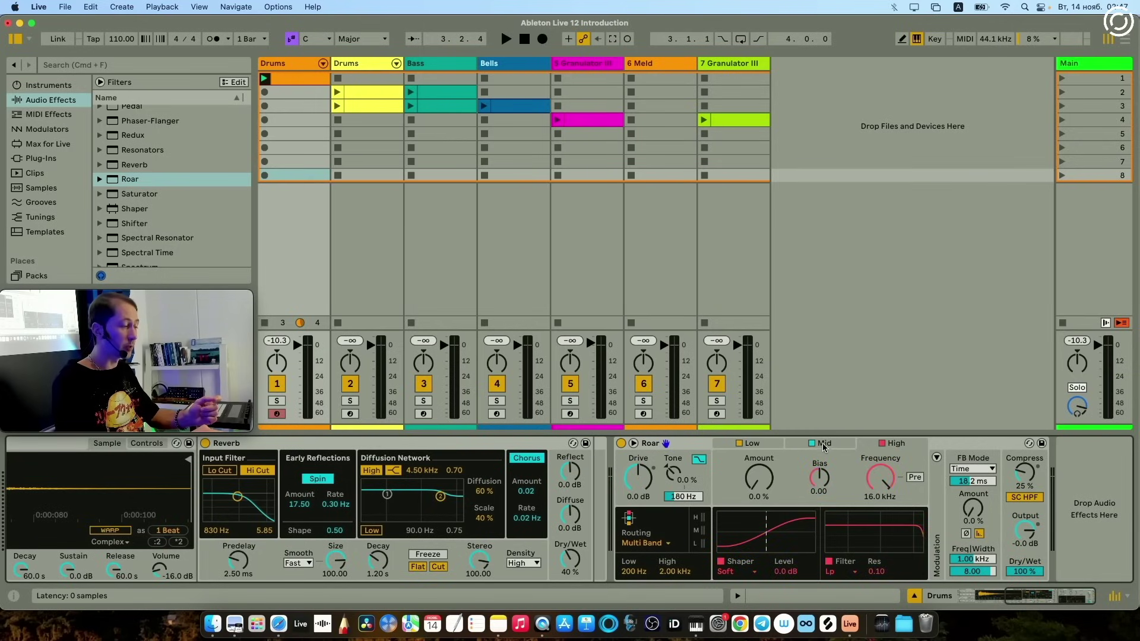
pyautogui.click(758, 445)
pyautogui.click(827, 447)
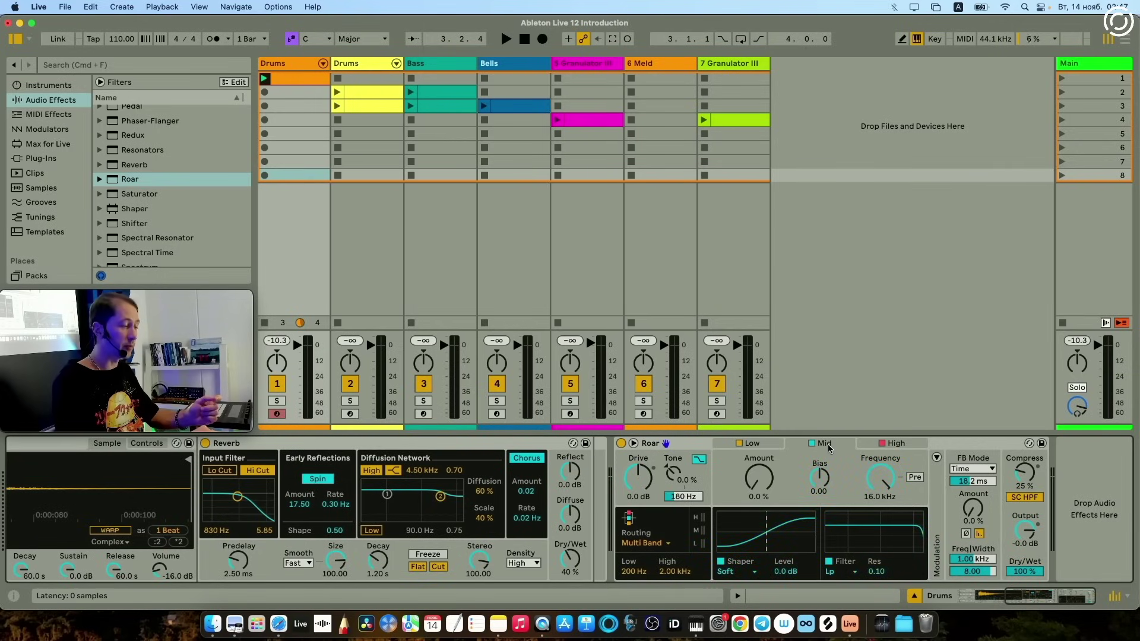
pyautogui.click(908, 449)
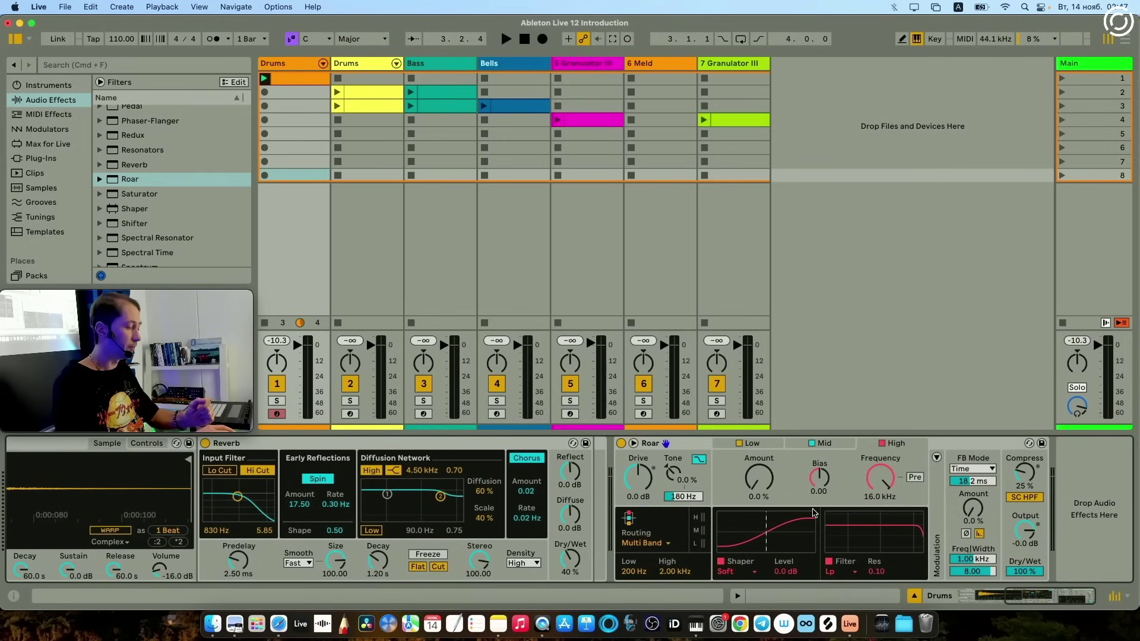
# - Start playback of the drum loop and set the Amount of Roar's Low band to 34%
pyautogui.press('space')
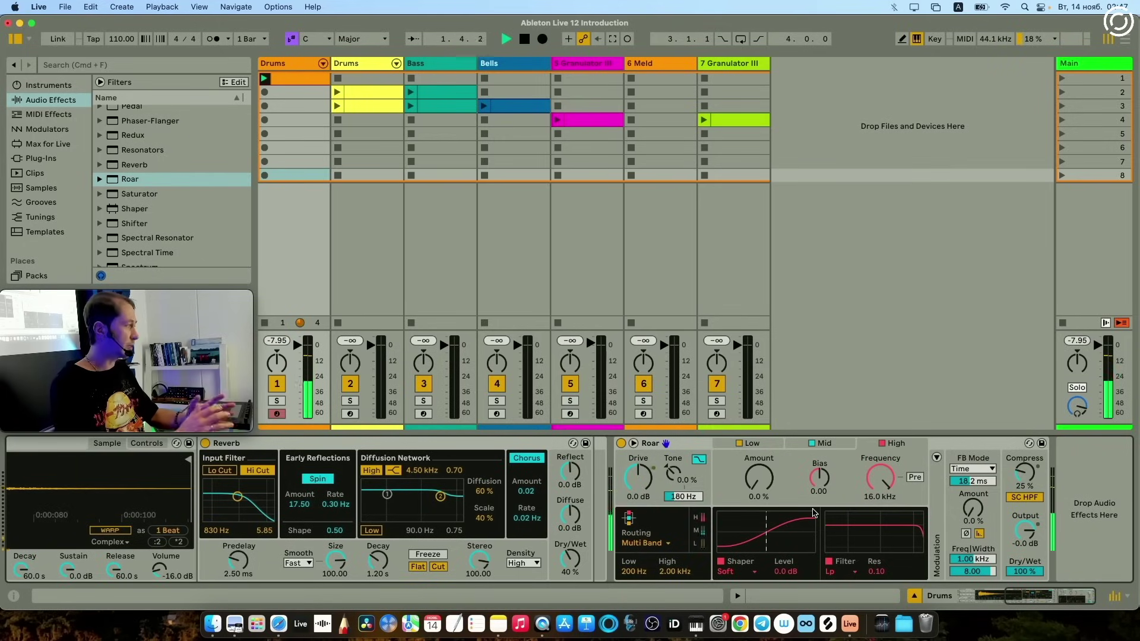
pyautogui.click(772, 447)
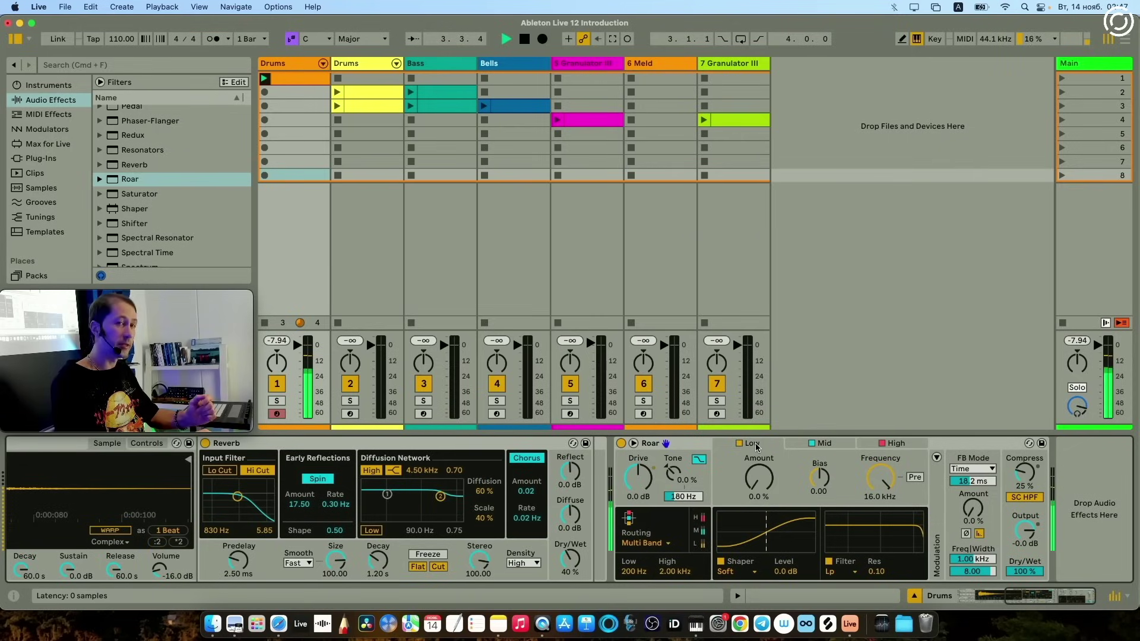
pyautogui.moveTo(759, 478); pyautogui.dragTo(759, 451)
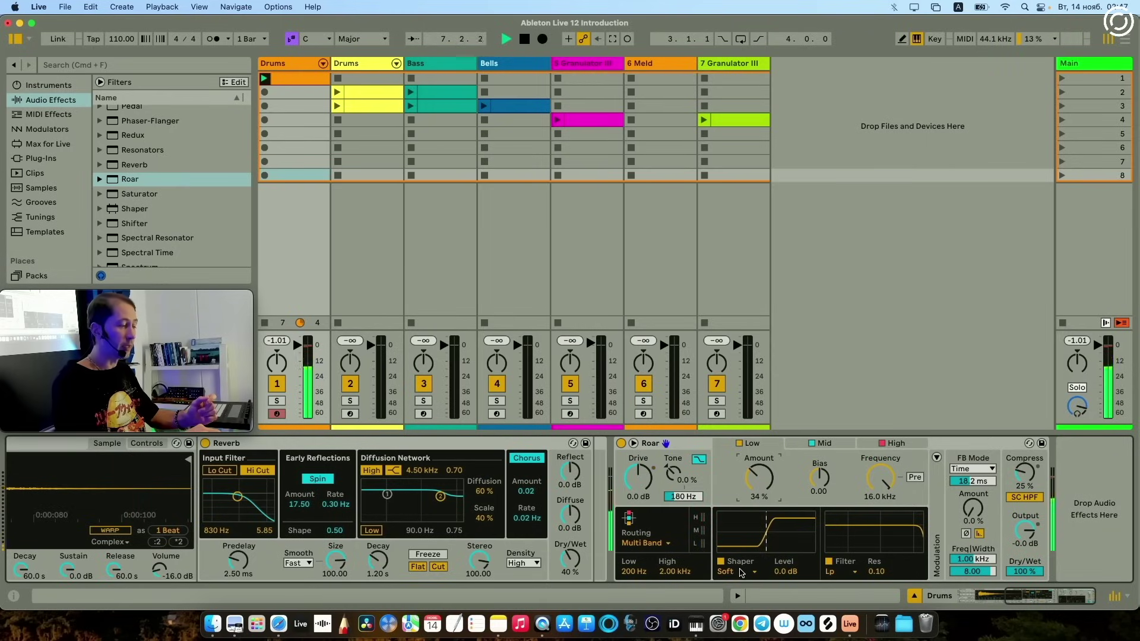
# - Try the Digital Clip, Tube Preamp, Half Wave Rectifier and Full Wave Rectifier shapers on the Low band
pyautogui.click(741, 573)
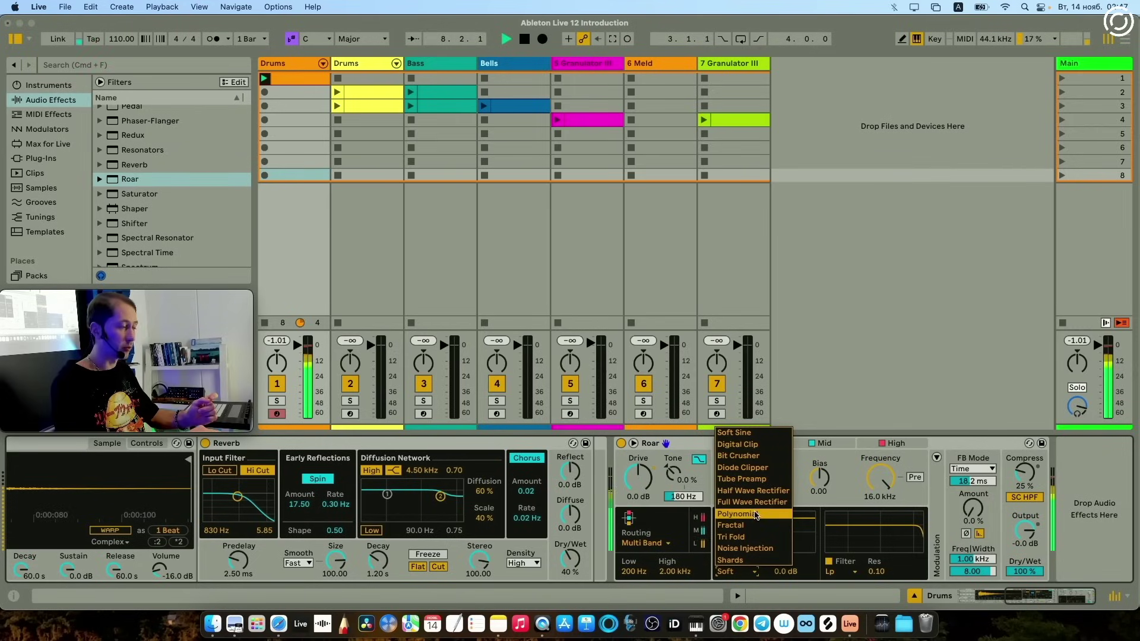
pyautogui.click(750, 446)
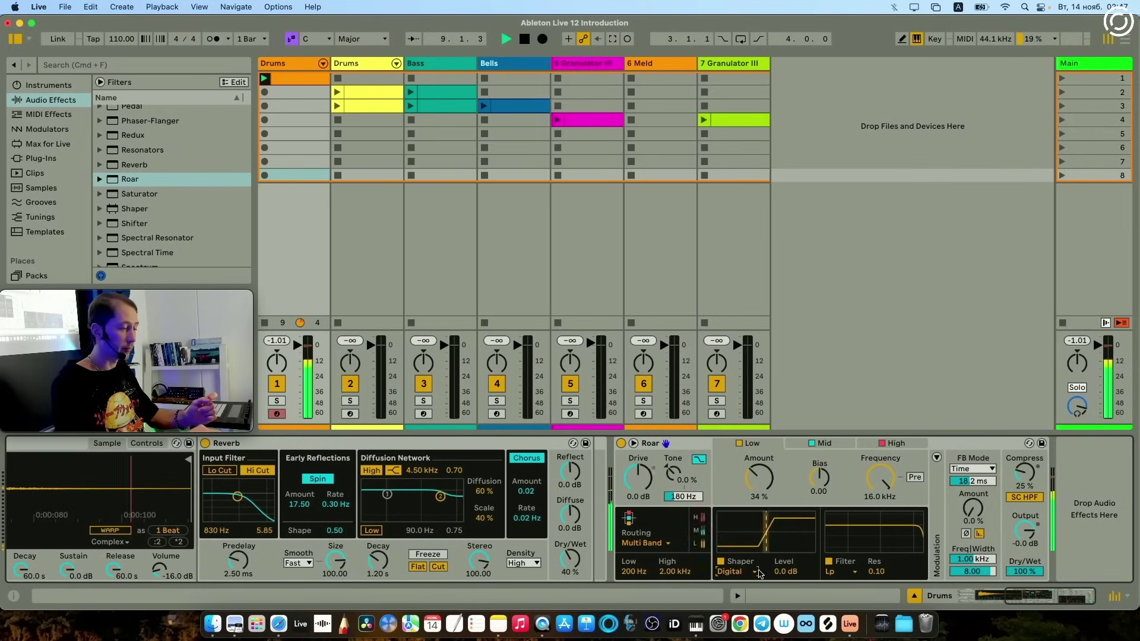
pyautogui.scroll(-2, 746, 574)
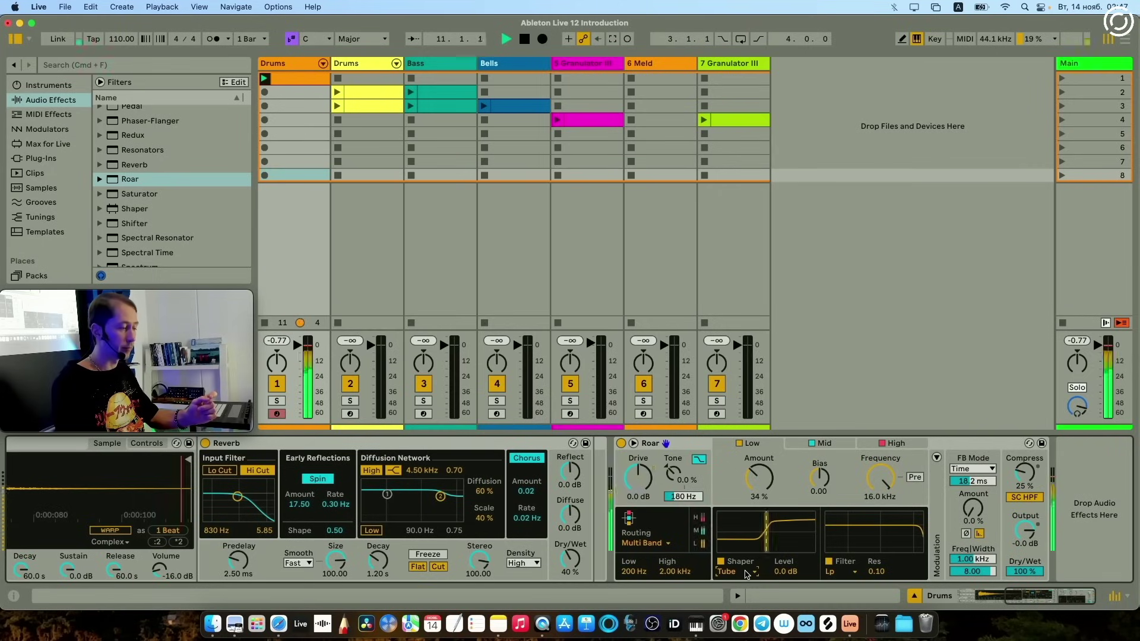
pyautogui.scroll(-2, 747, 574)
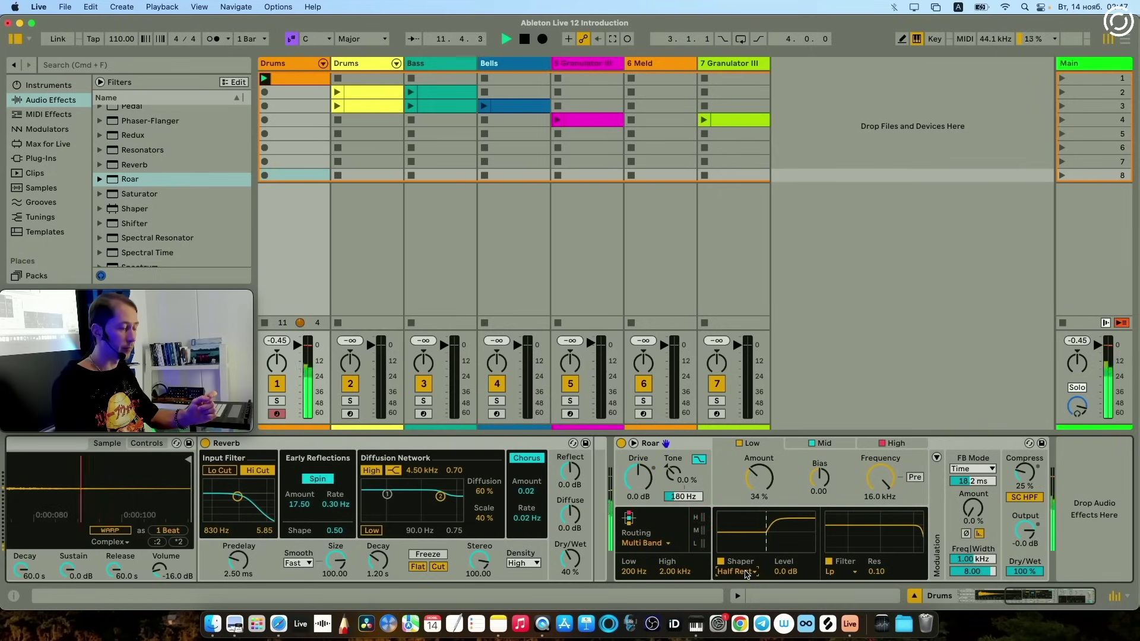
pyautogui.scroll(-1, 747, 573)
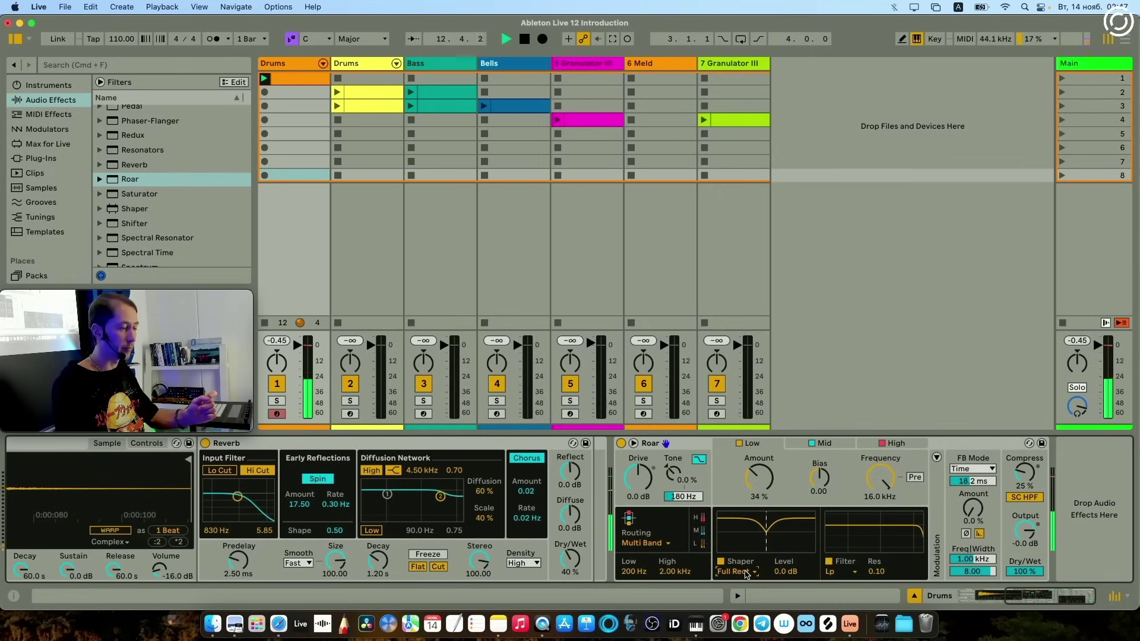
# - Set the Low band's filter frequency to 20.0 kHz and its shaper to Soft Sine
pyautogui.moveTo(880, 477)
pyautogui.mouseDown()
pyautogui.moveTo(880, 547)
pyautogui.moveTo(881, 499)
pyautogui.mouseUp()
pyautogui.click(736, 570)
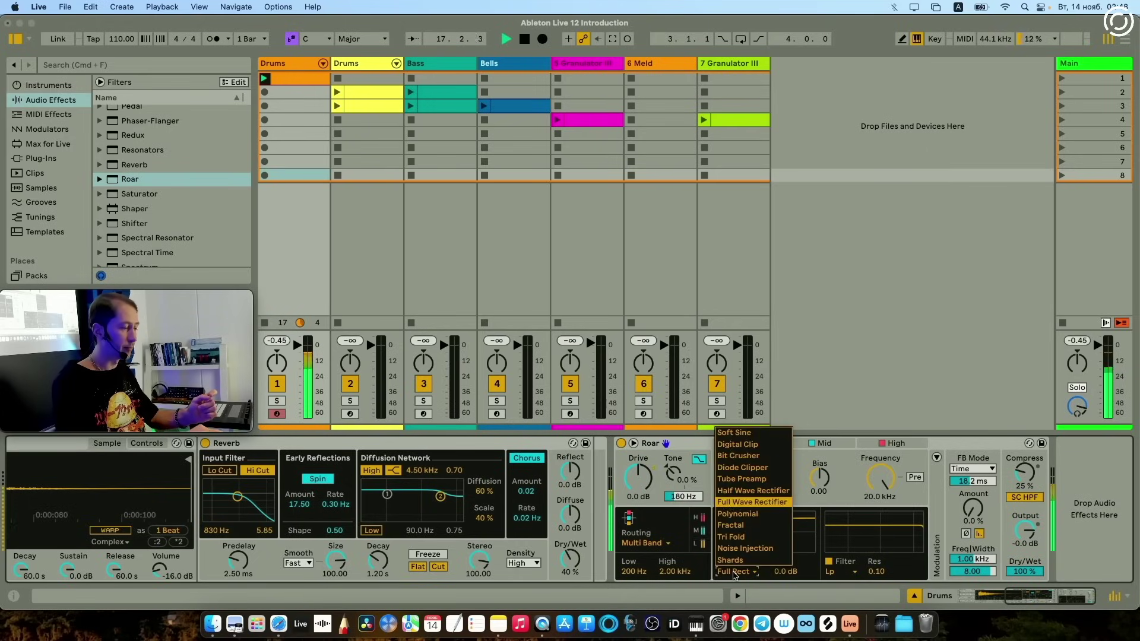
pyautogui.click(742, 433)
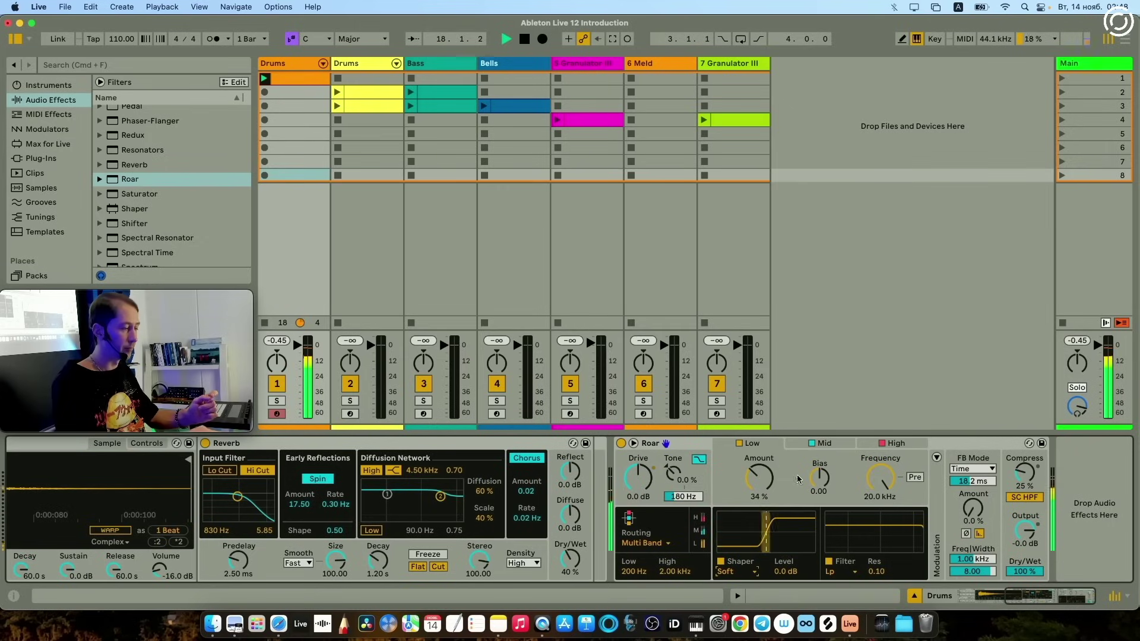
# - Set the Mid band's Amount to 25% and change its shaper to Digital Clip
pyautogui.click(839, 444)
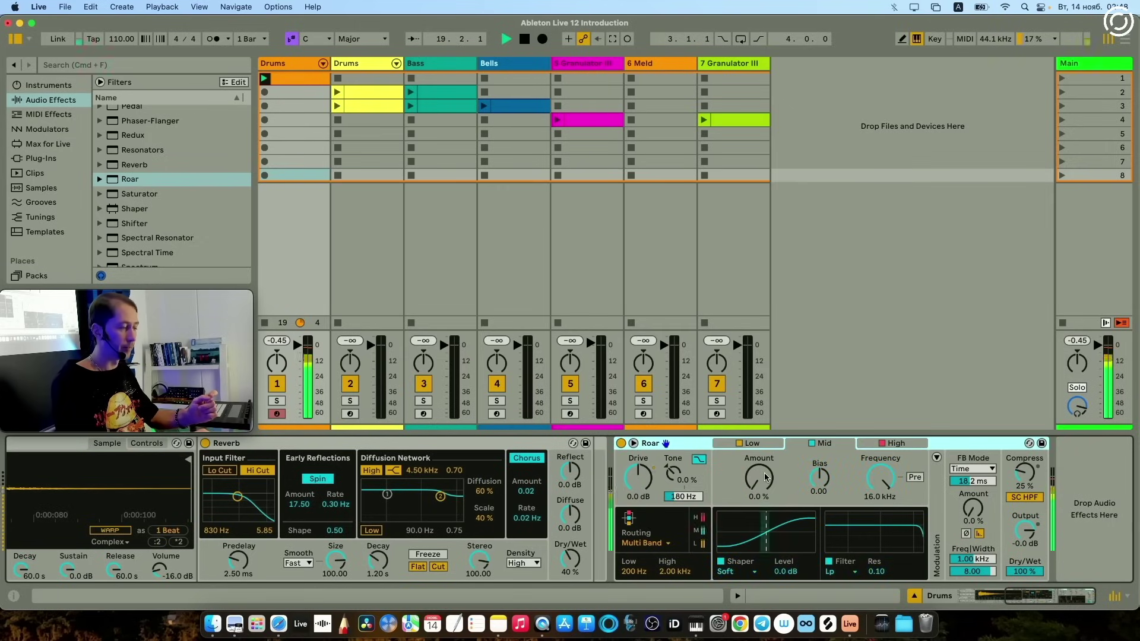
pyautogui.moveTo(765, 477); pyautogui.dragTo(765, 460)
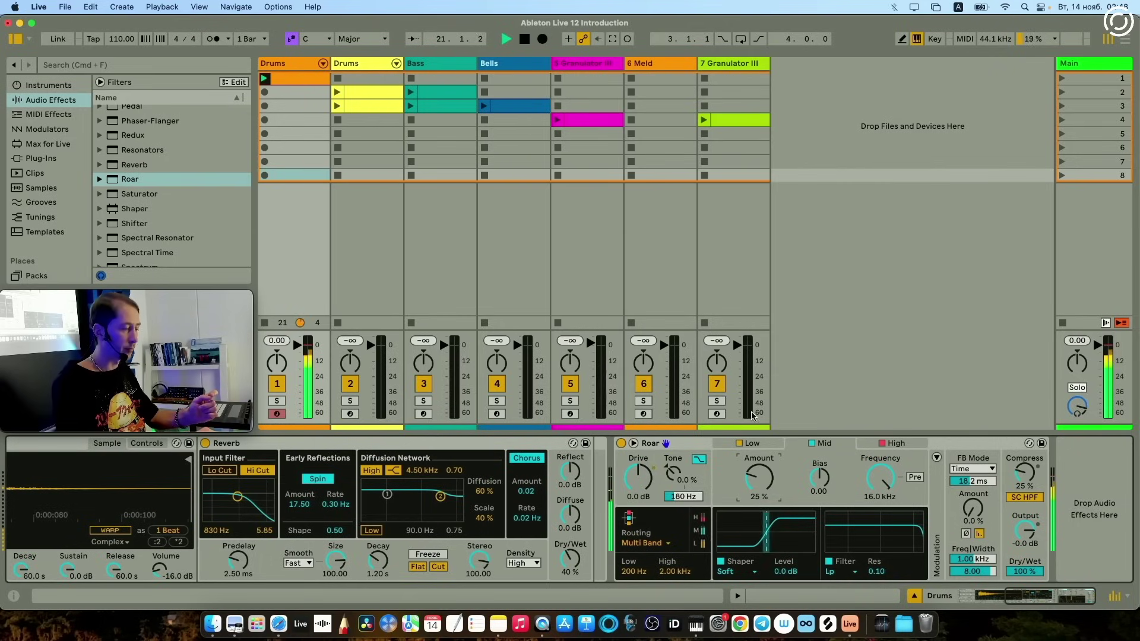
pyautogui.click(732, 571)
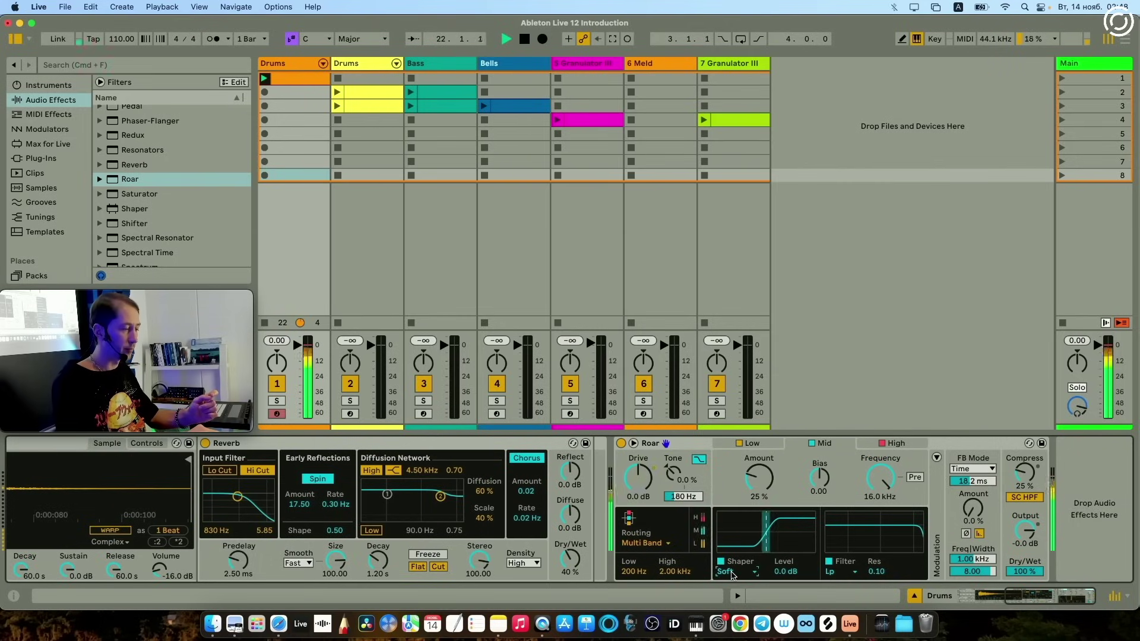
pyautogui.scroll(-1, 733, 573)
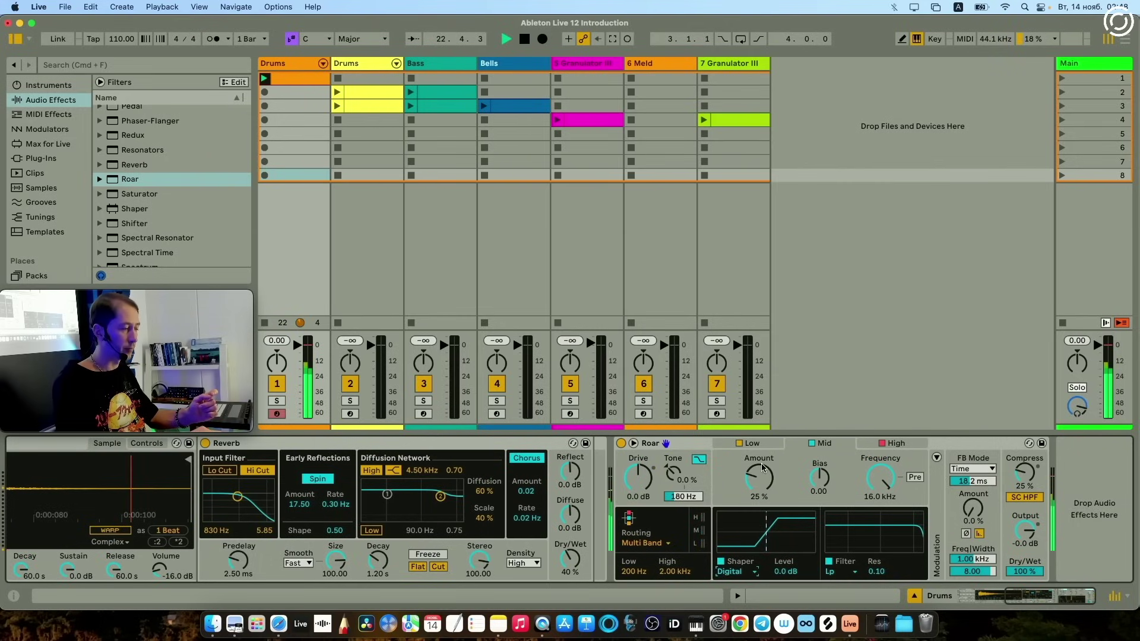
# - Set the High band's Amount to 22% and change its shaper to Fractal
pyautogui.click(893, 443)
pyautogui.moveTo(776, 475); pyautogui.dragTo(777, 461)
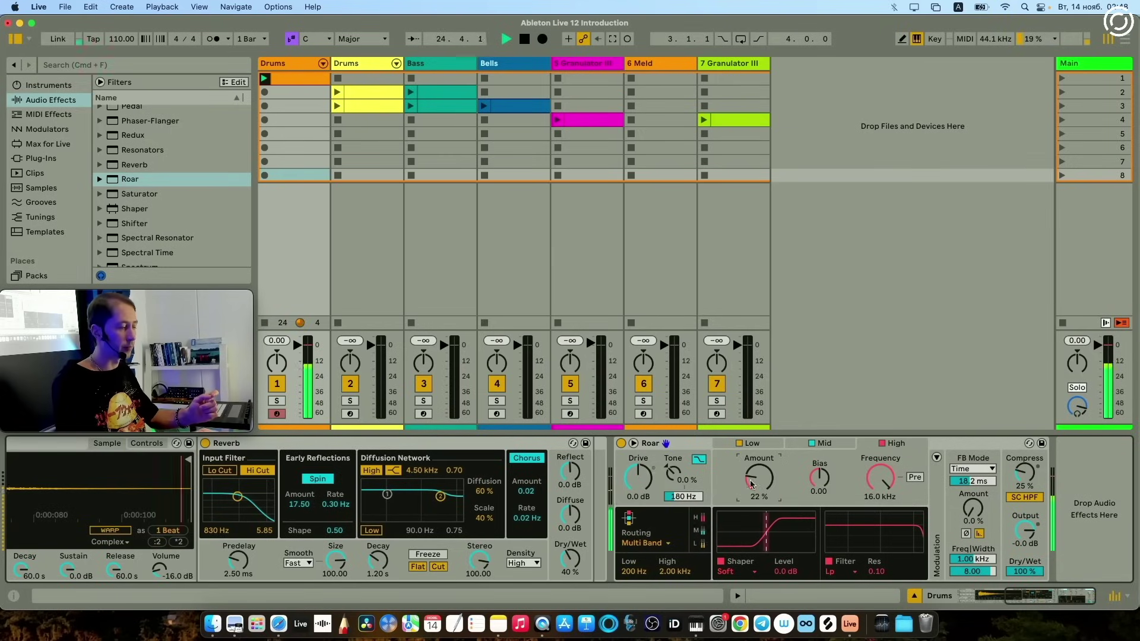
pyautogui.scroll(-2, 736, 573)
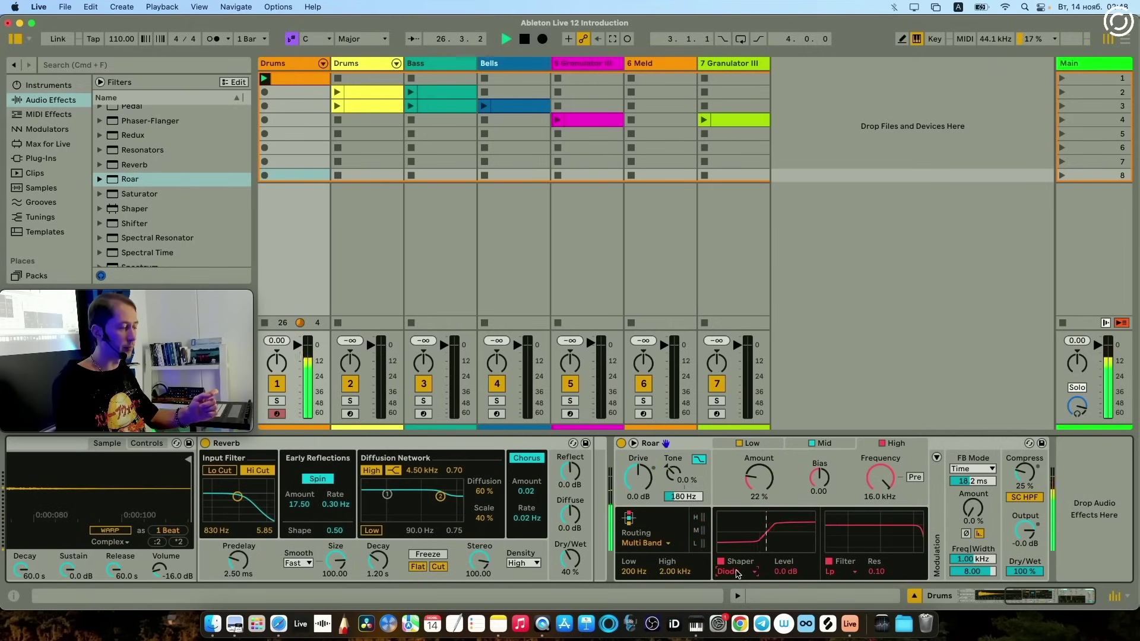
pyautogui.scroll(-1, 736, 573)
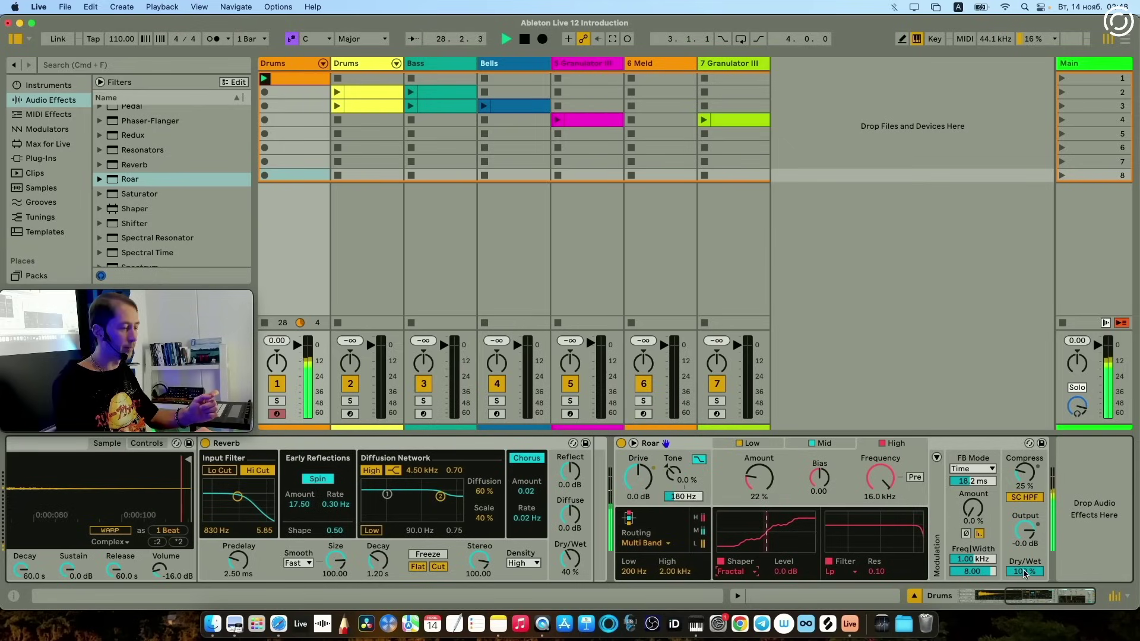
# - Try Roar's feedback at 33% with frequency 3.77 kHz and width 5.75, and bring the feedback Amount and Dry/Wet down to 0%
pyautogui.moveTo(1025, 571); pyautogui.dragTo(1026, 581)
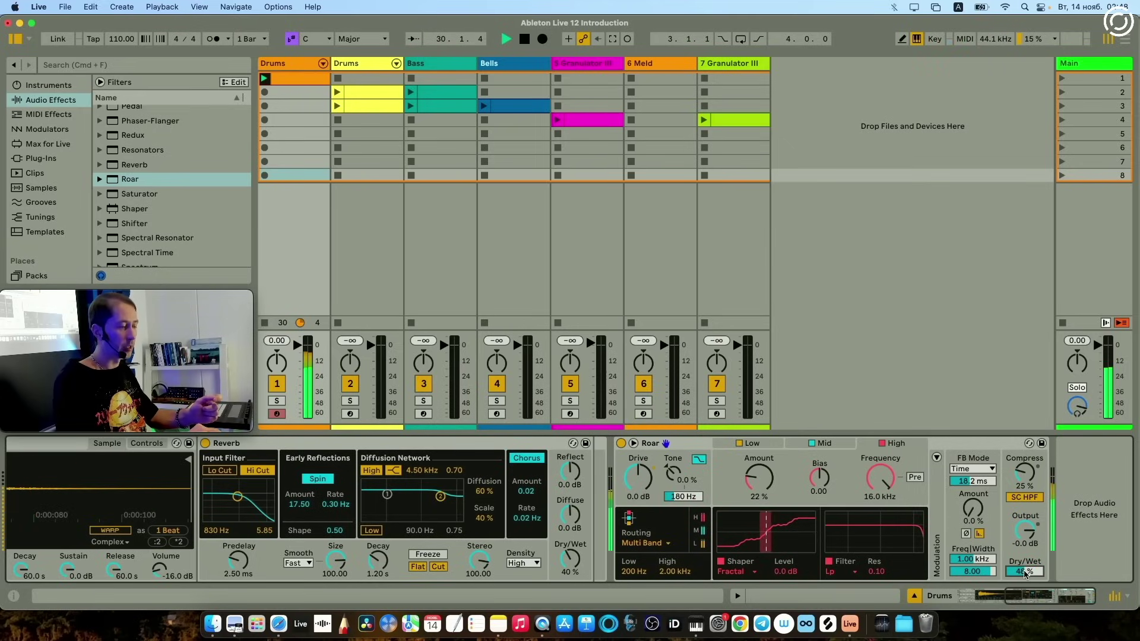
pyautogui.moveTo(964, 501); pyautogui.dragTo(964, 486)
pyautogui.moveTo(973, 559); pyautogui.dragTo(1025, 576)
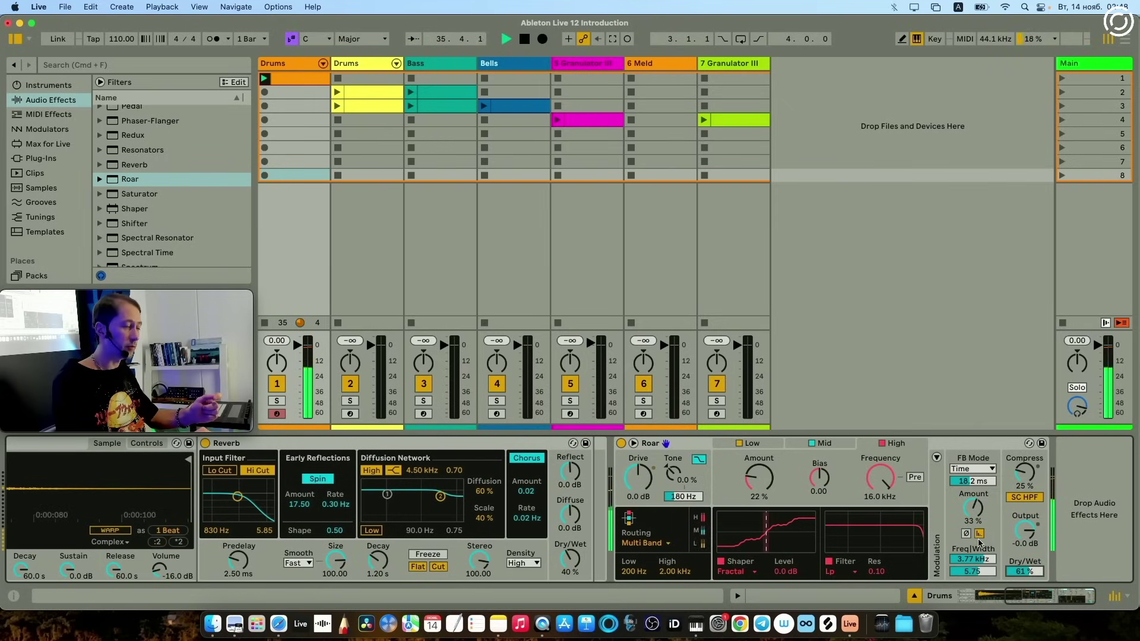
pyautogui.moveTo(973, 508); pyautogui.dragTo(973, 519)
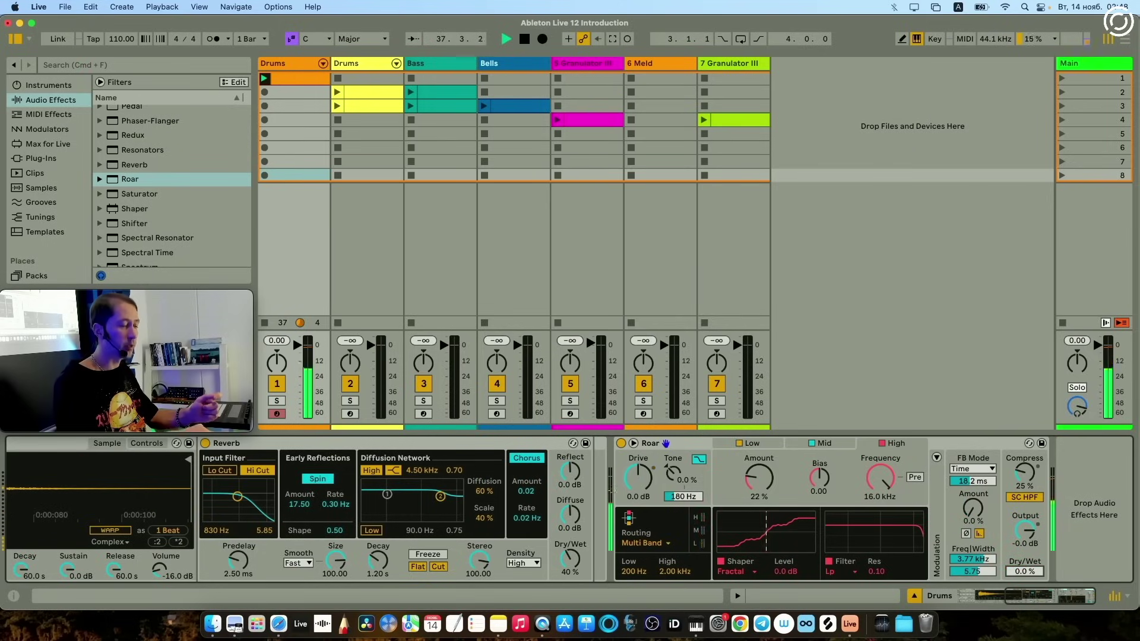
pyautogui.moveTo(1017, 569); pyautogui.dragTo(969, 521)
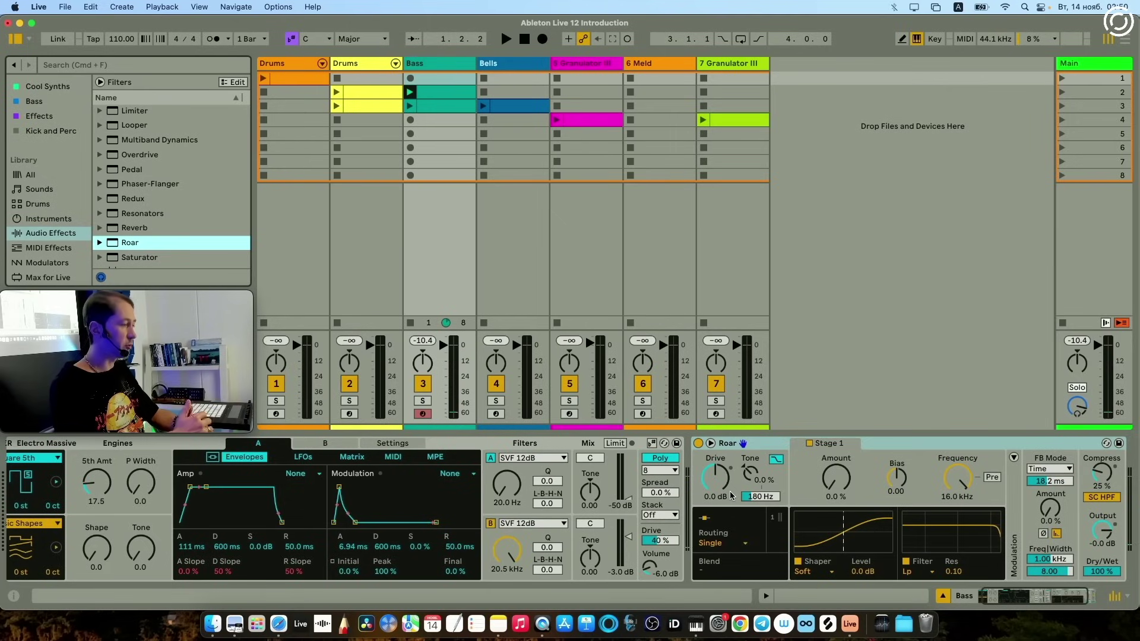
# - Play the Bass clip and set the routing of the Bass track's Roar to Multi Band
pyautogui.press('space')
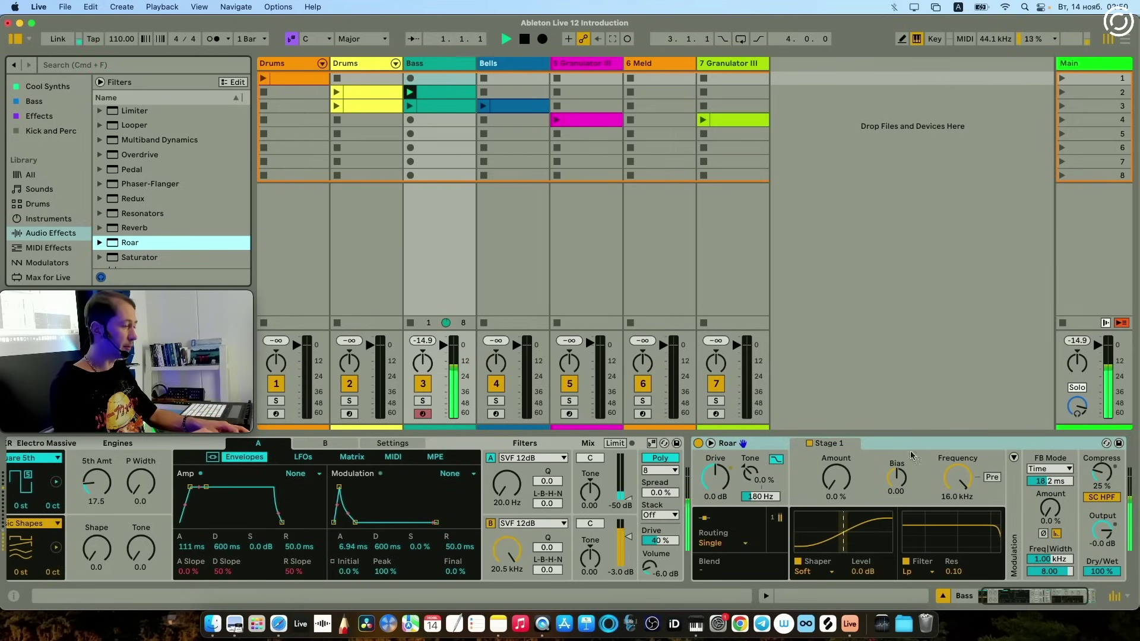
pyautogui.click(719, 544)
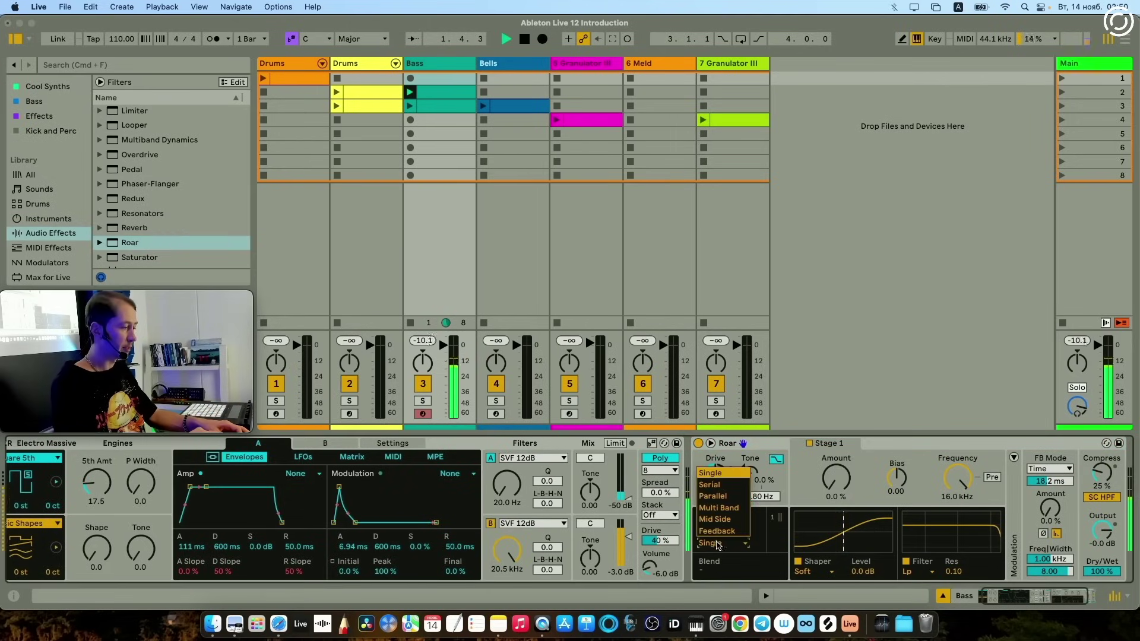
pyautogui.click(725, 509)
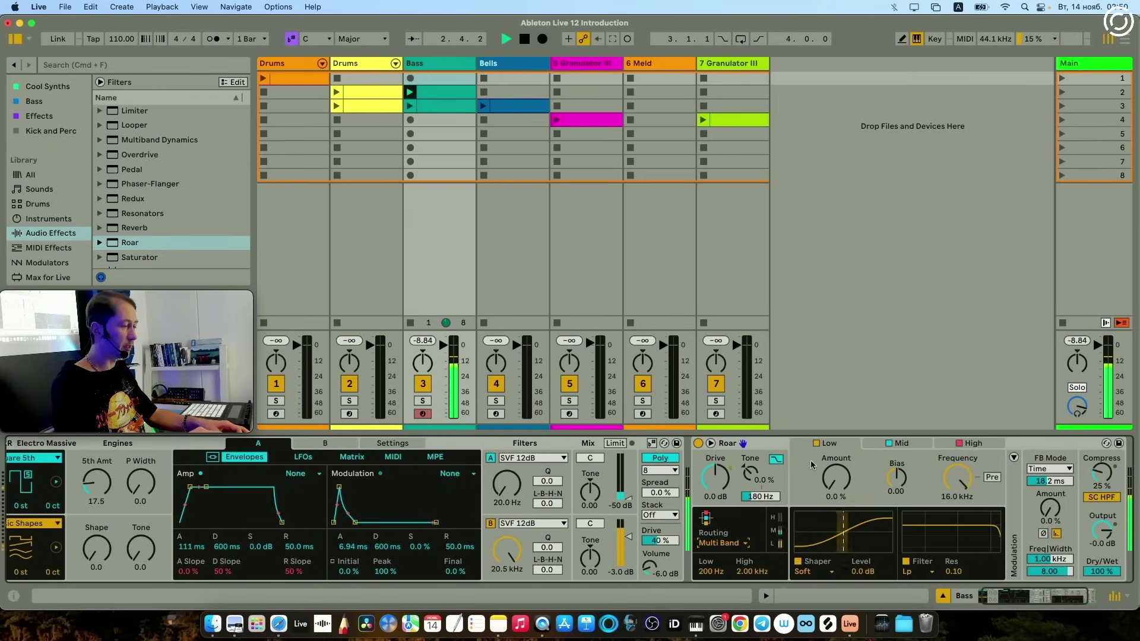
# - Set the Low band's Amount to 26% on the bass and change its shaper to Half Wave Rectifier
pyautogui.moveTo(836, 478); pyautogui.dragTo(836, 462)
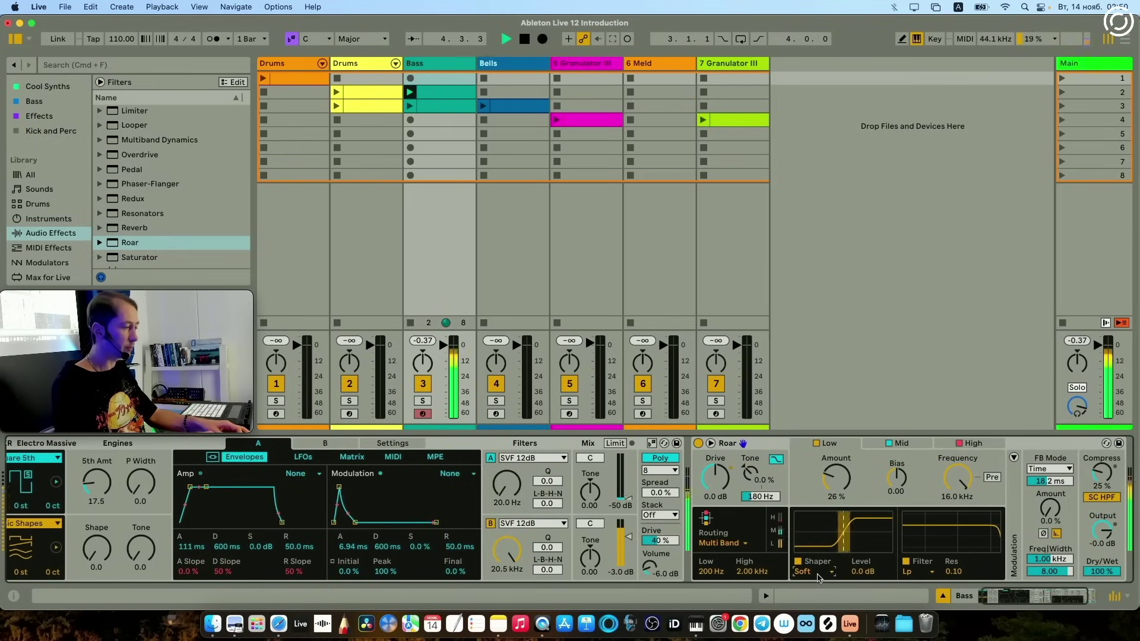
pyautogui.scroll(-1, 818, 578)
pyautogui.scroll(-2, 818, 578)
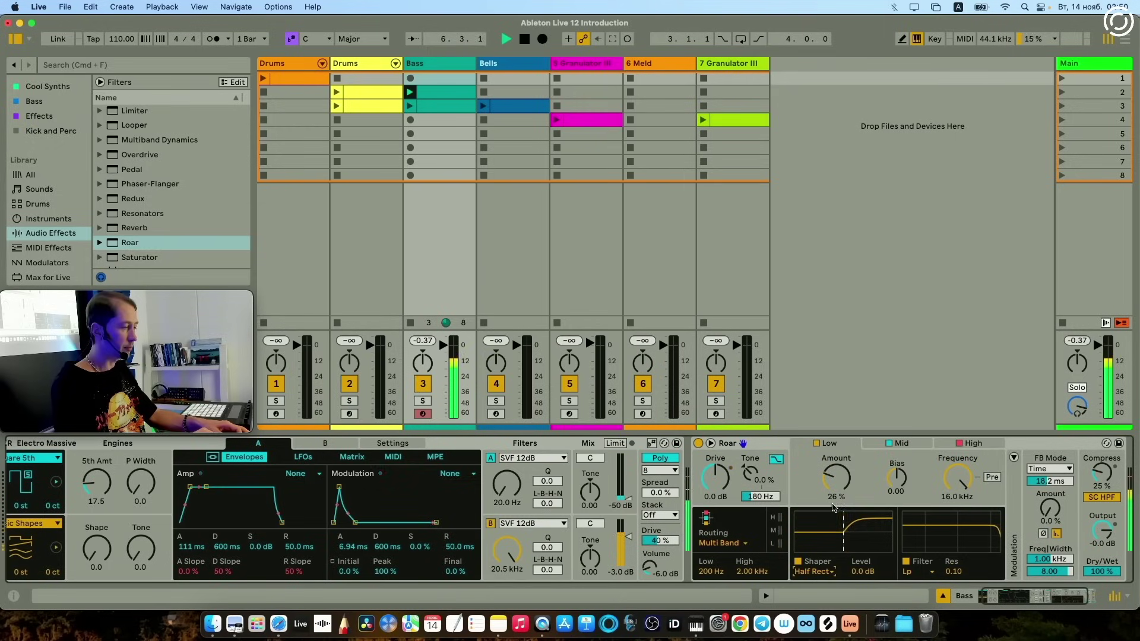
# - Set the bass Roar's Amount to 34% on the Mid band and 73% on the High band
pyautogui.click(902, 443)
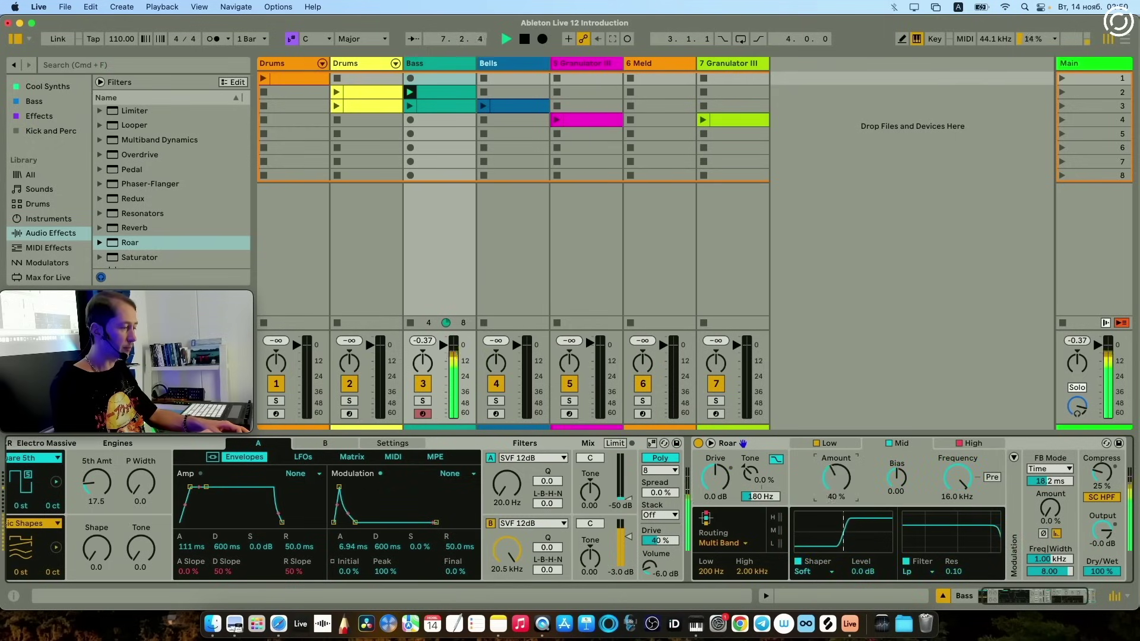
pyautogui.moveTo(836, 477); pyautogui.dragTo(836, 470)
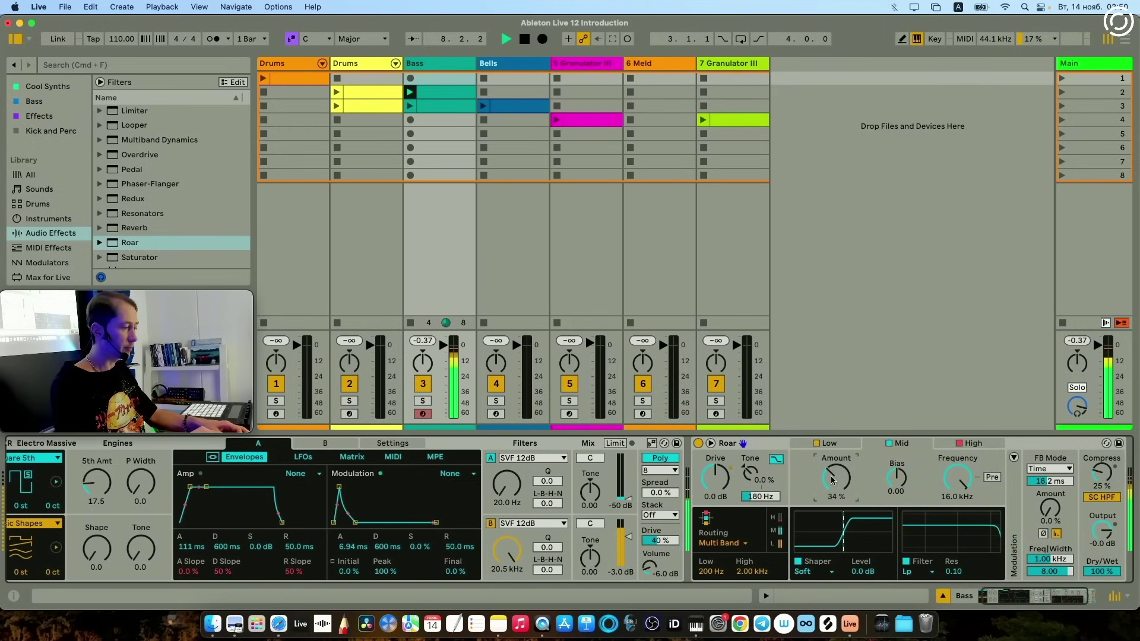
pyautogui.click(969, 443)
pyautogui.moveTo(836, 477); pyautogui.dragTo(836, 446)
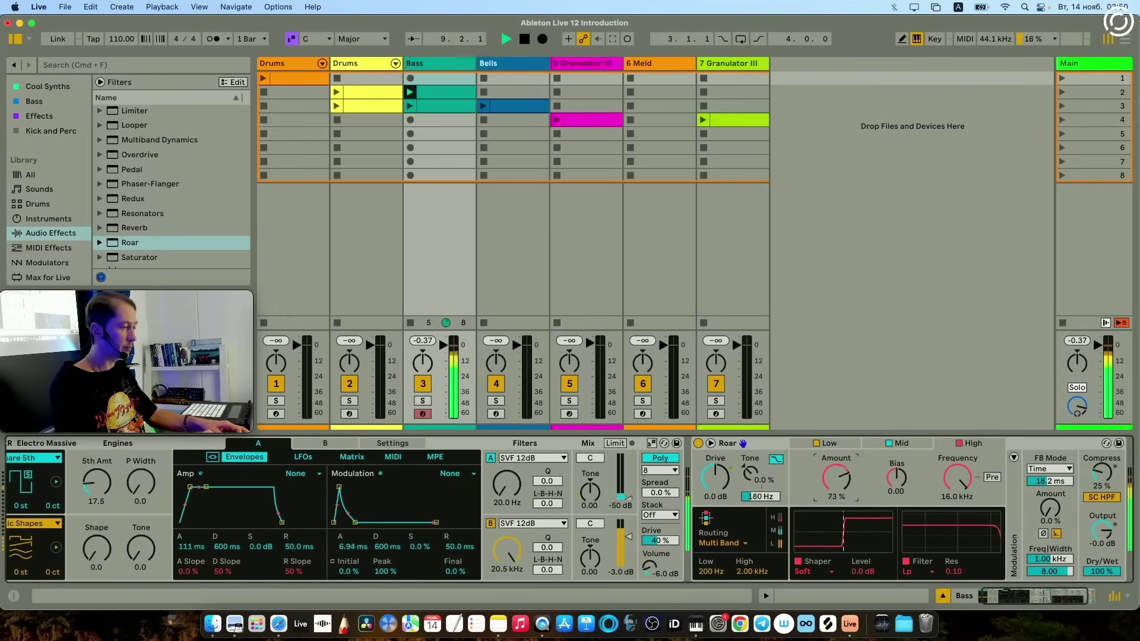
# - Try an Amount of 57% on the High band of the bass Roar and a Bias of 0.38 on its Low band
pyautogui.click(897, 477)
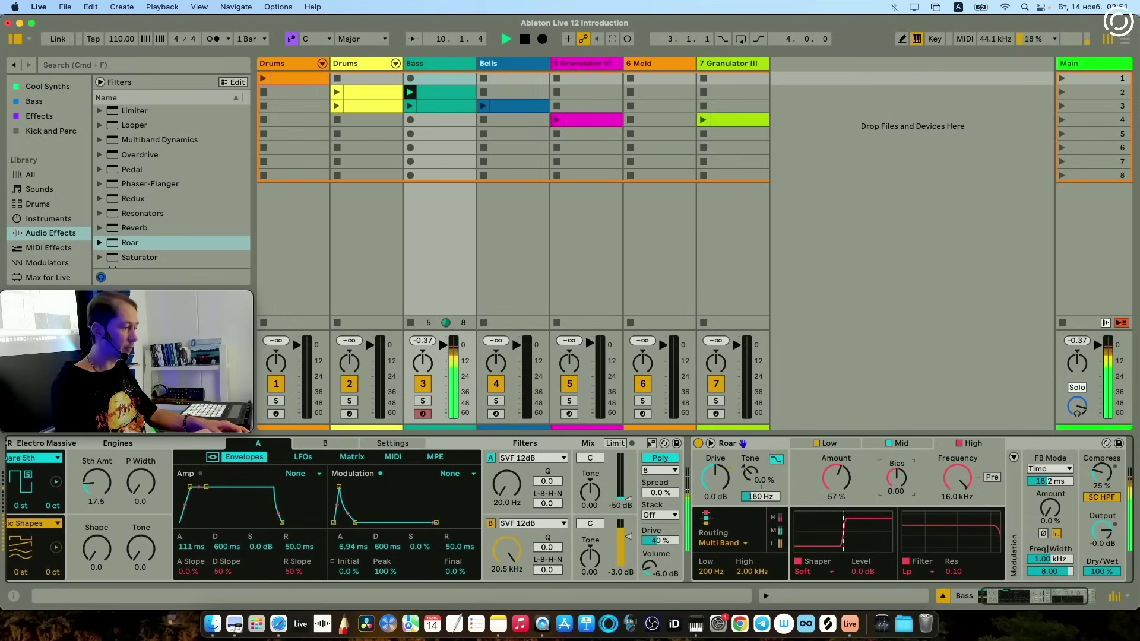
pyautogui.click(830, 443)
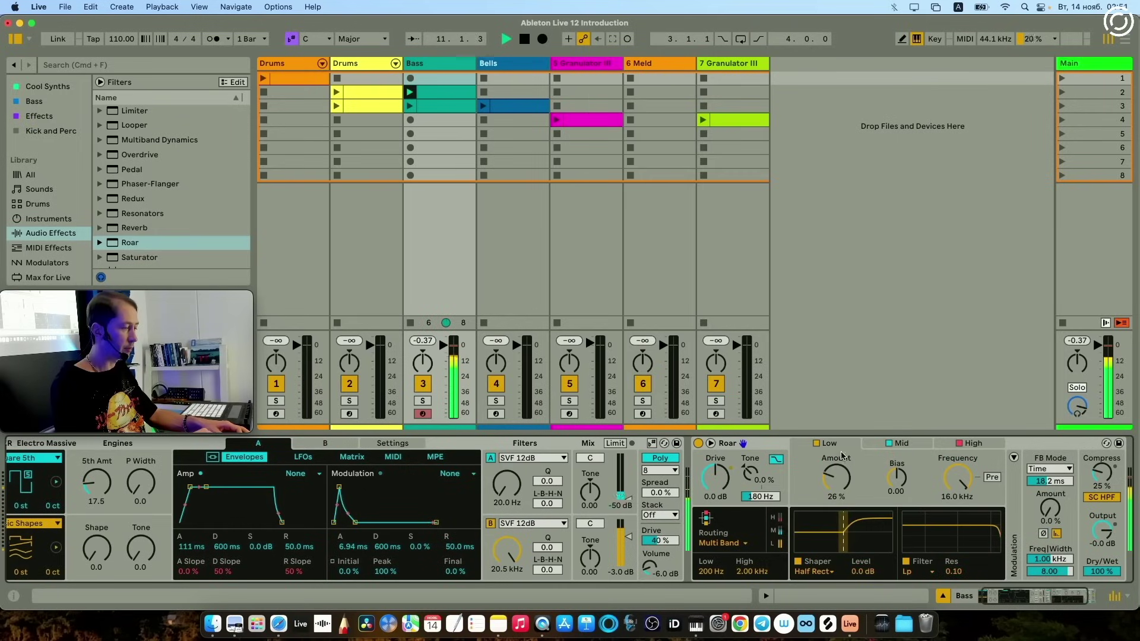
pyautogui.moveTo(897, 477); pyautogui.dragTo(897, 474)
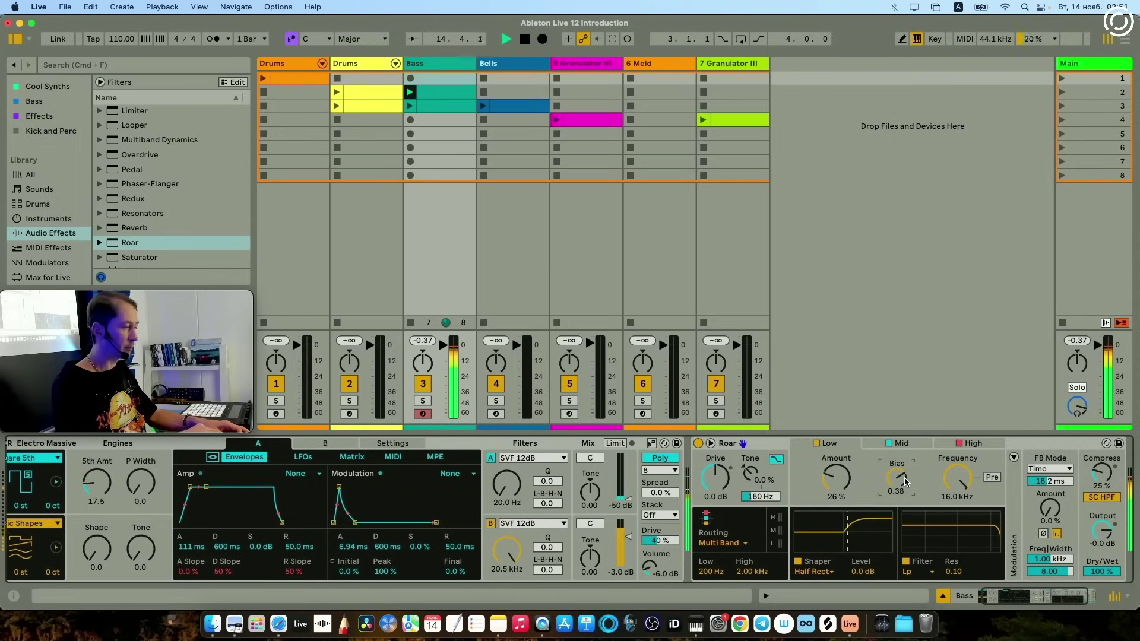
pyautogui.moveTo(897, 474); pyautogui.dragTo(967, 435)
# - On the High band, set Bias to -0.27 and Amount to 86%, and audition the Polynomial and Tri Fold shapers before choosing Shards
pyautogui.click(972, 443)
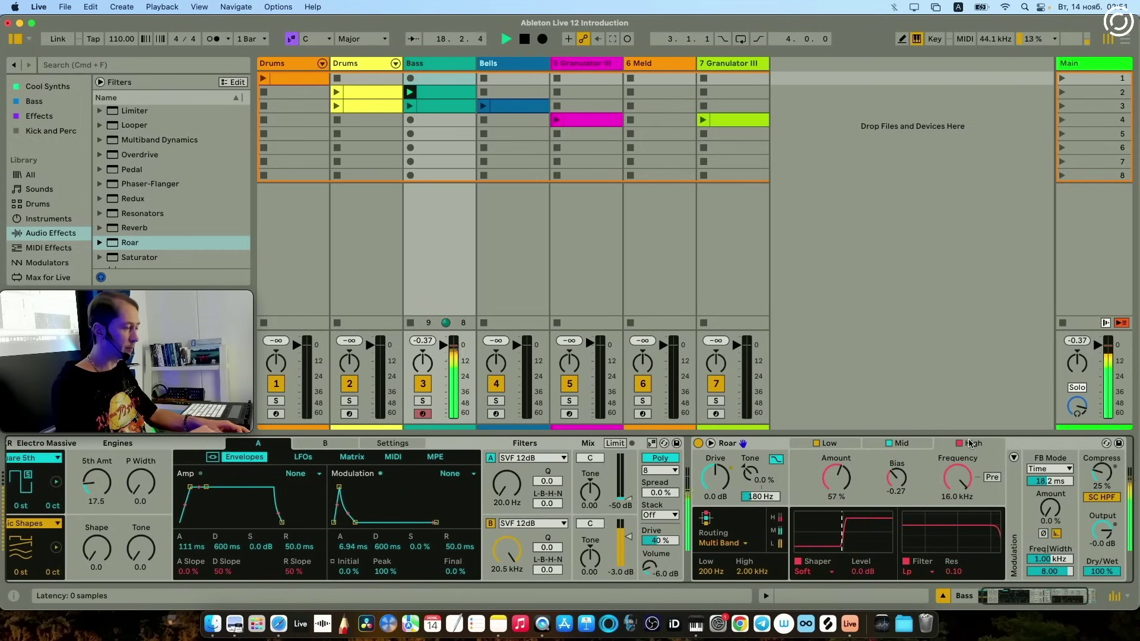
pyautogui.click(814, 571)
pyautogui.click(817, 515)
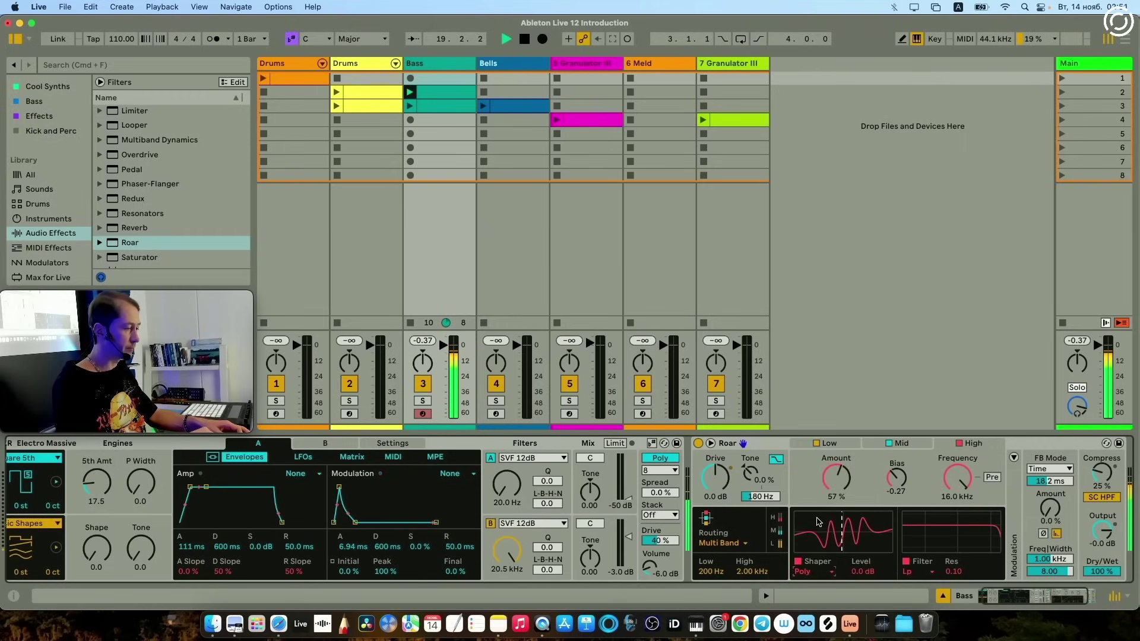
pyautogui.moveTo(837, 477); pyautogui.dragTo(836, 452)
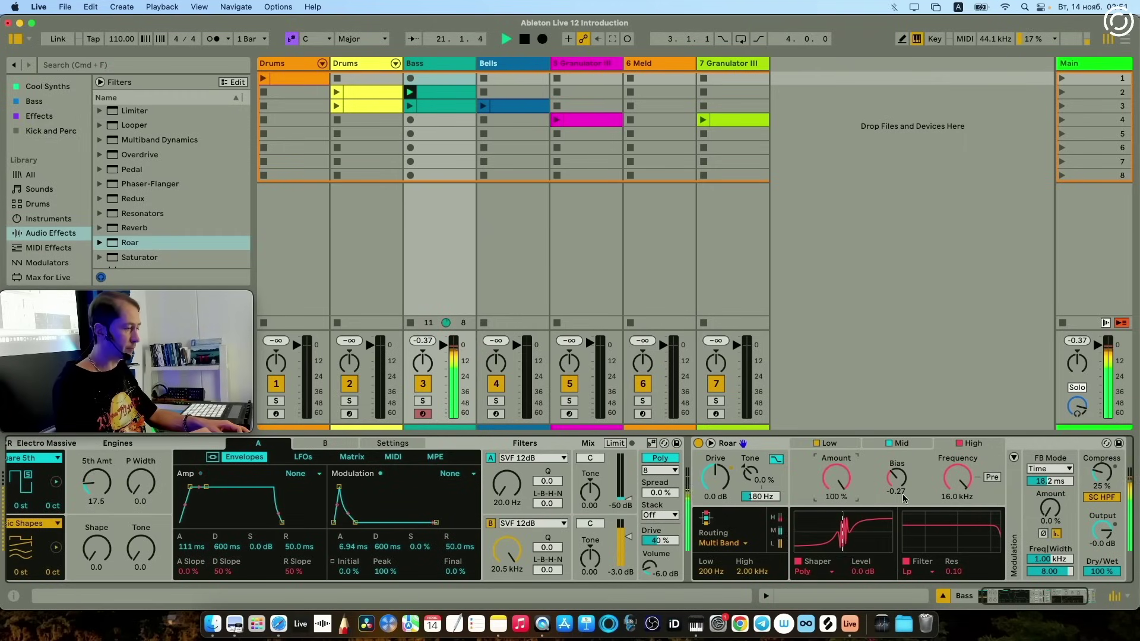
pyautogui.moveTo(841, 478); pyautogui.dragTo(842, 481)
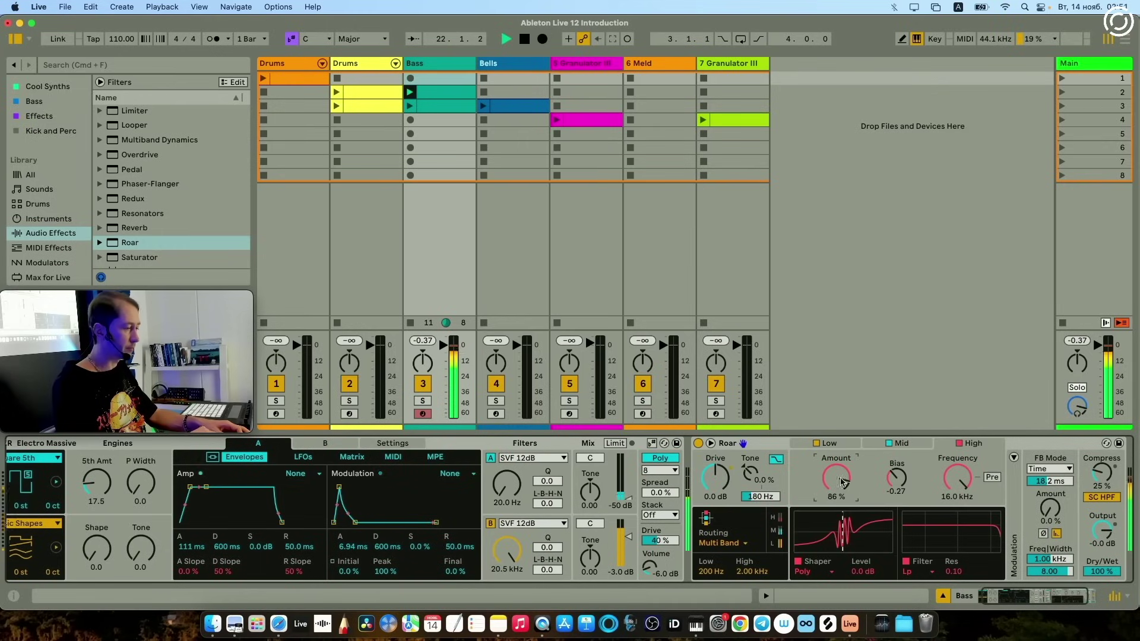
pyautogui.scroll(-1, 814, 572)
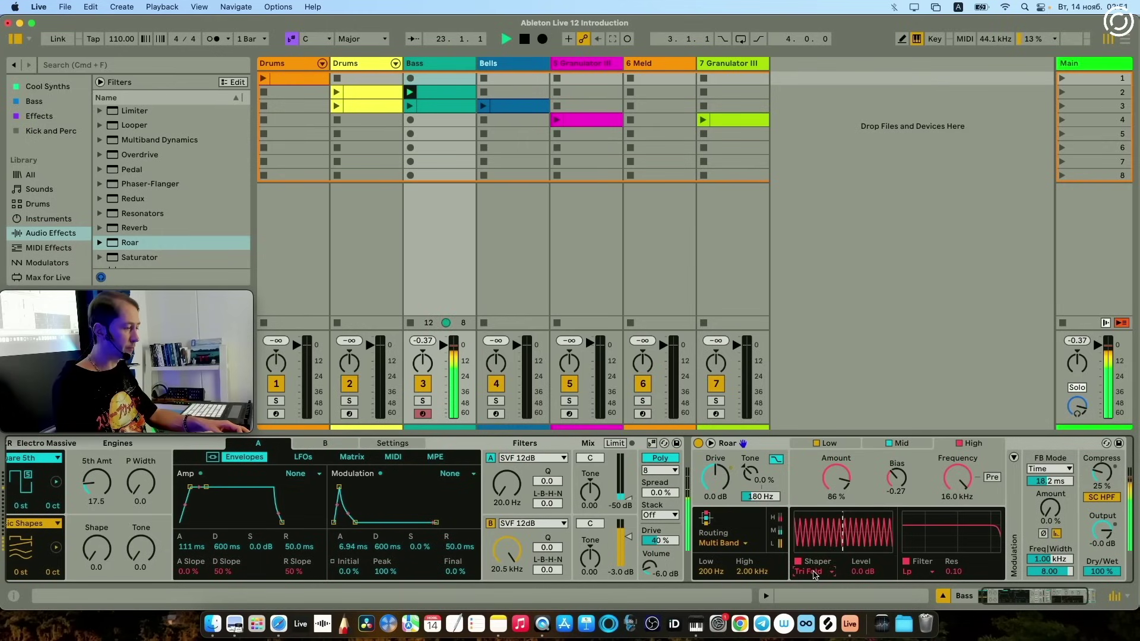
pyautogui.scroll(-2, 815, 572)
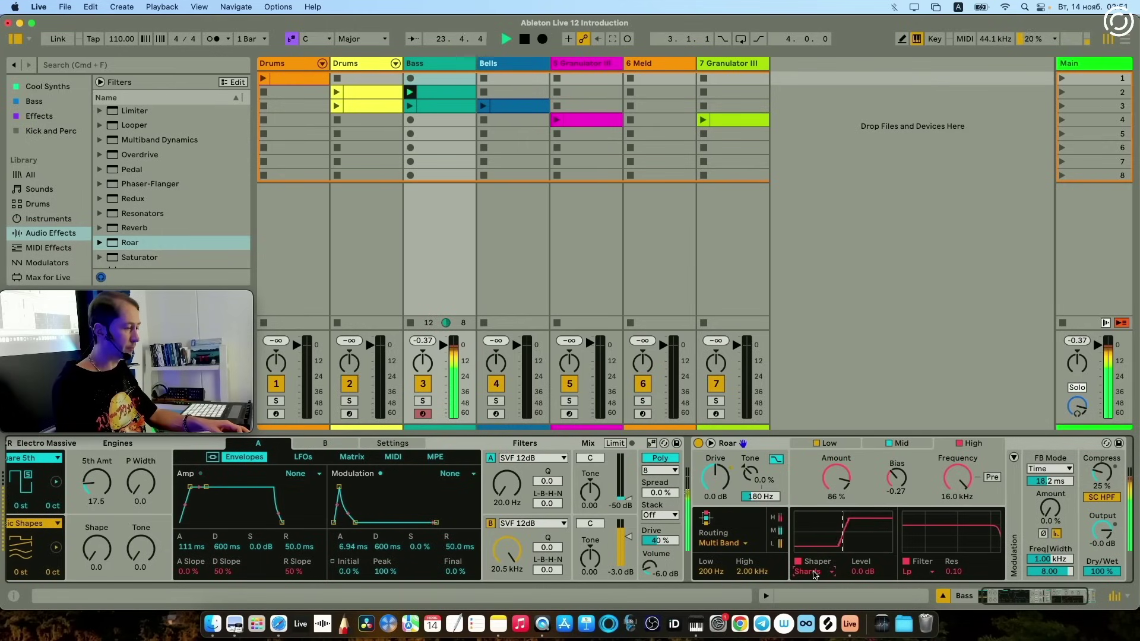
# - Set the Low band's Bias to -0.17 and step its shaper from Half Wave Rectifier through Polynomial to Shards
pyautogui.click(827, 444)
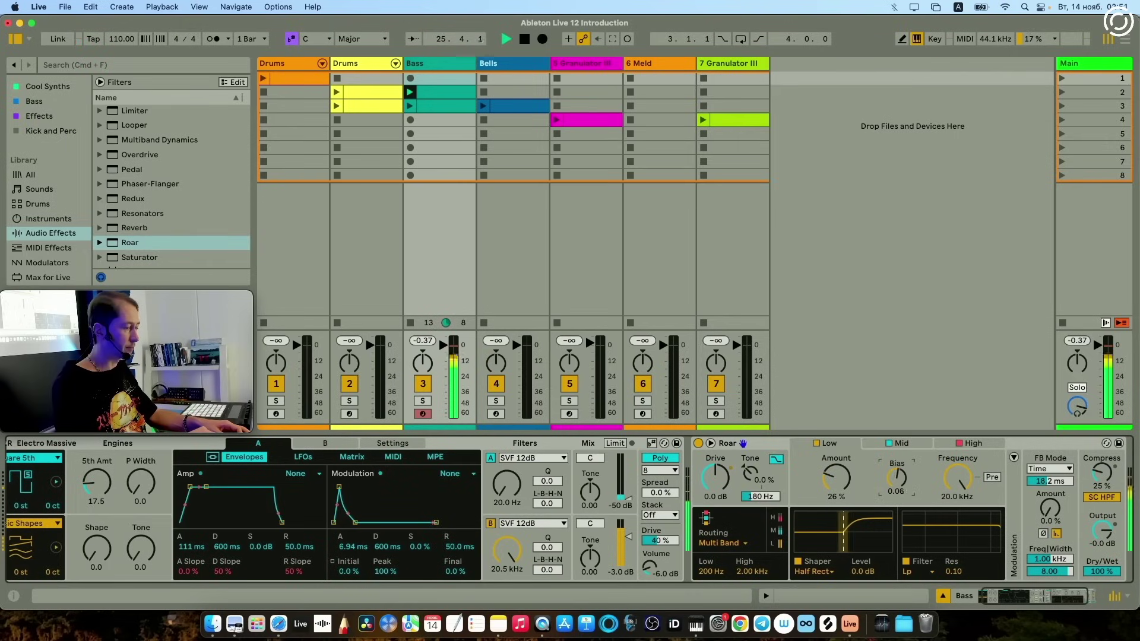
pyautogui.moveTo(896, 477); pyautogui.dragTo(897, 482)
pyautogui.click(813, 571)
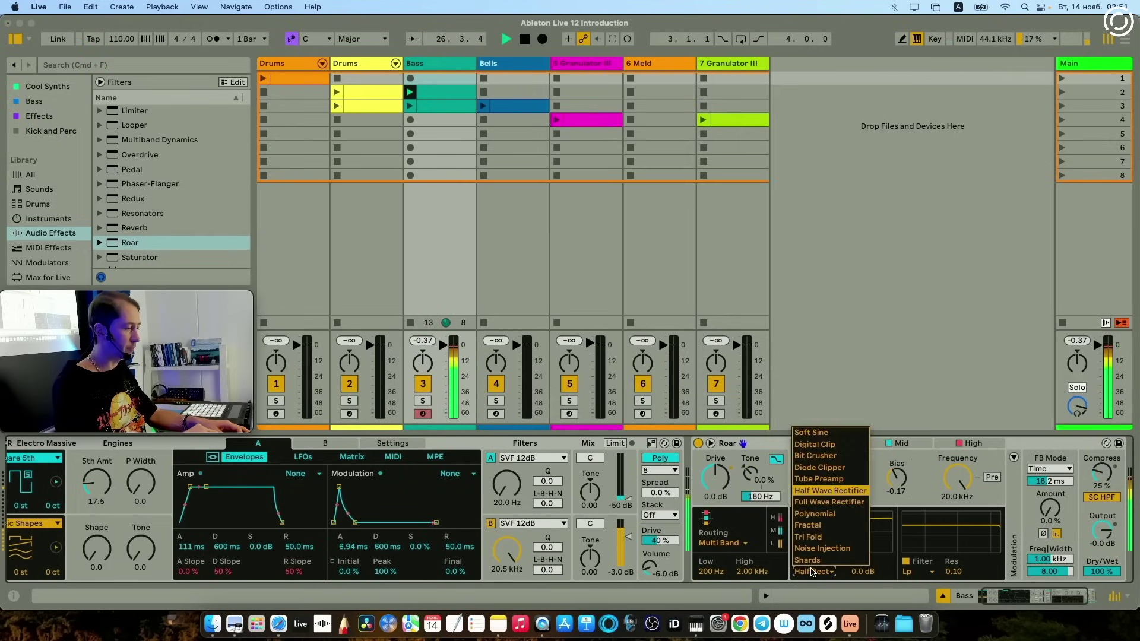
pyautogui.click(814, 499)
pyautogui.press('Down')
pyautogui.press('Down')
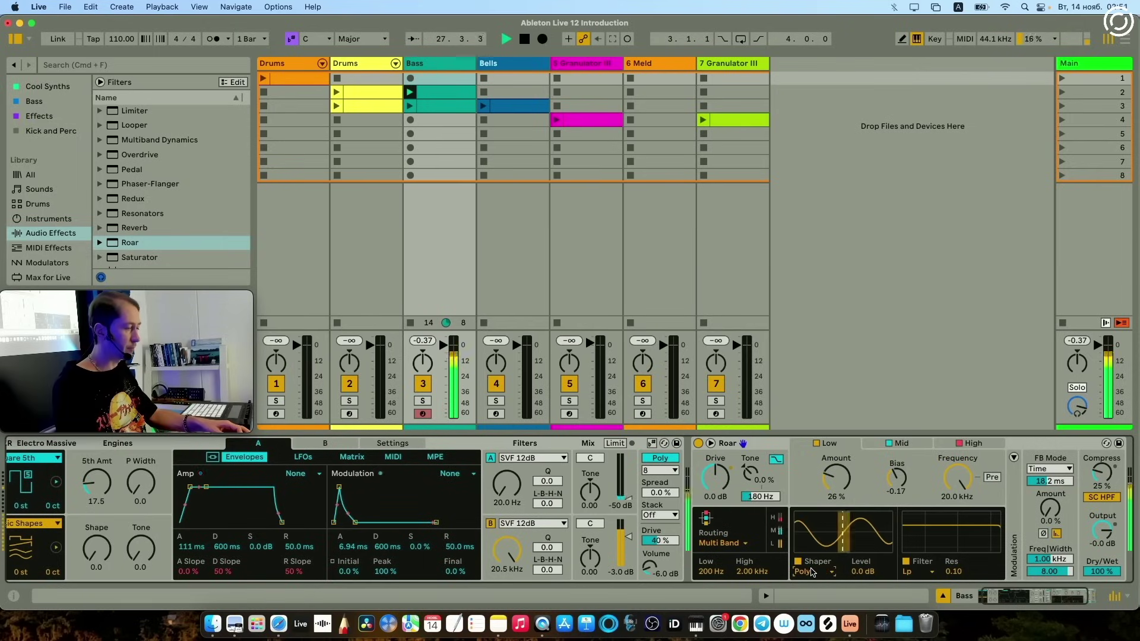
pyautogui.press('Down')
pyautogui.press('Down')
pyautogui.press('Down')
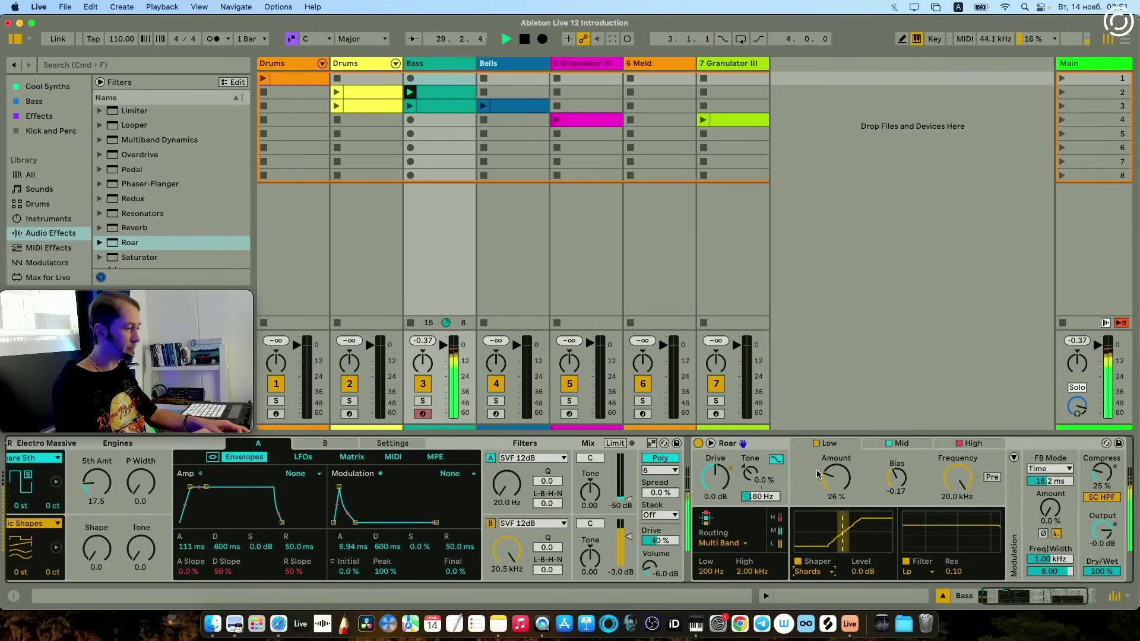
# - Readjust the Low band's Amount on the bass and lower Roar's Output level
pyautogui.moveTo(836, 478)
pyautogui.mouseDown()
pyautogui.moveTo(836, 454)
pyautogui.moveTo(836, 484)
pyautogui.mouseUp()
pyautogui.moveTo(1102, 529); pyautogui.dragTo(1102, 543)
pyautogui.moveTo(836, 478)
pyautogui.mouseDown()
pyautogui.moveTo(836, 451)
pyautogui.moveTo(837, 475)
pyautogui.mouseUp()
pyautogui.hscroll(3, 869, 514)
pyautogui.hscroll(2, 869, 514)
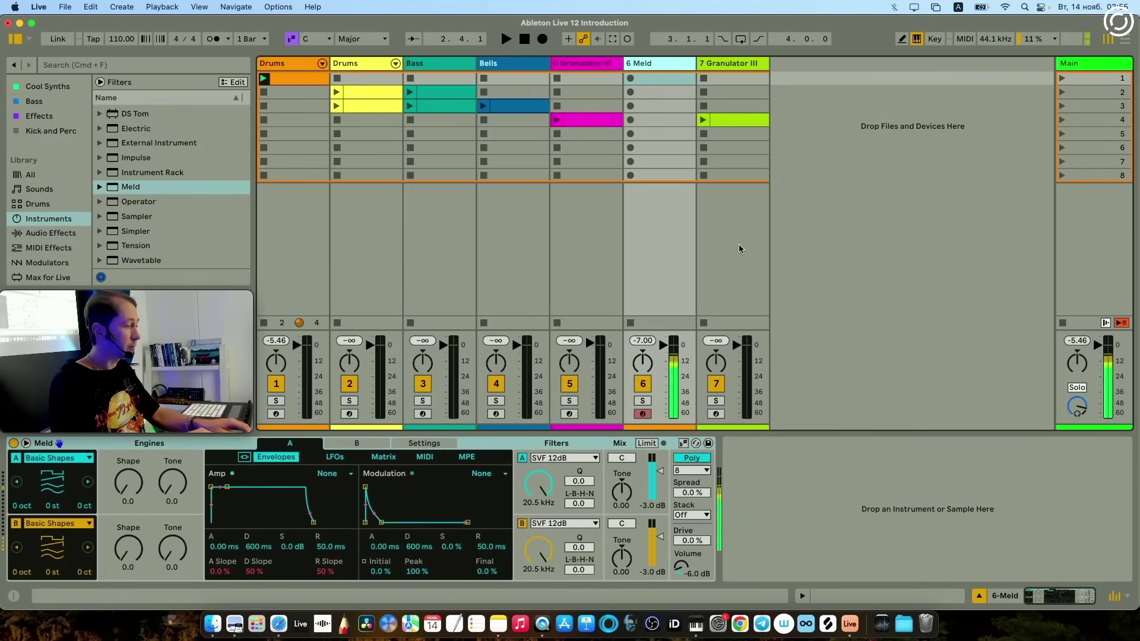
# - Audition Meld's engine A oscillators one after another, from Basic Shapes through Swarm Sine, Harmonic Fm and Chip to Shepard's Pi
pyautogui.click(86, 484)
pyautogui.click(87, 482)
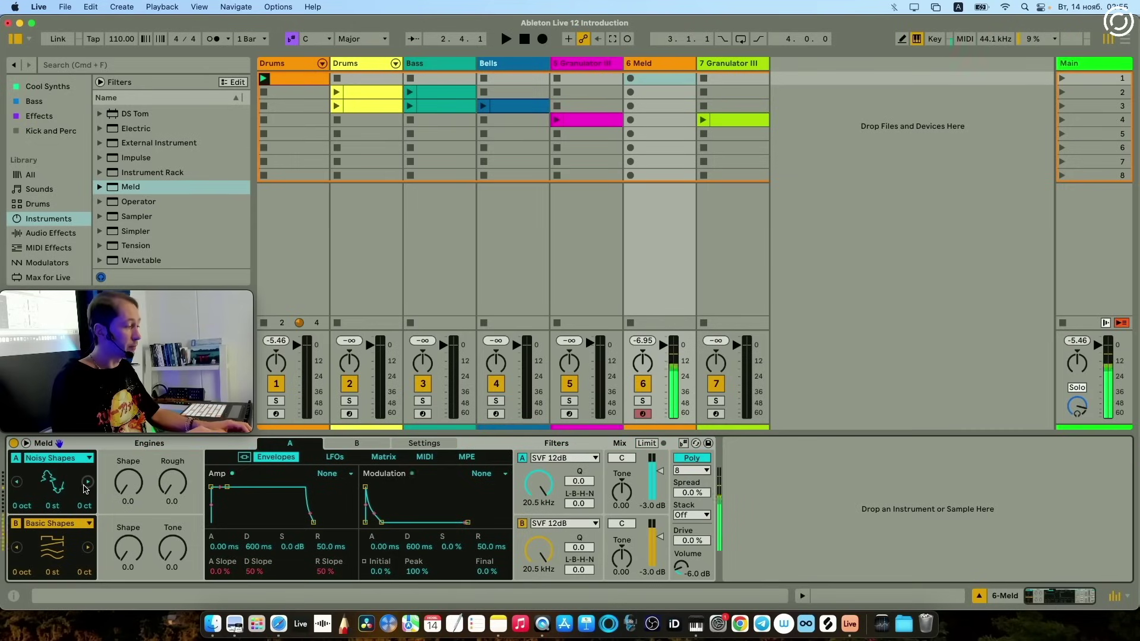
pyautogui.click(87, 482)
pyautogui.click(87, 483)
pyautogui.click(88, 482)
pyautogui.click(87, 486)
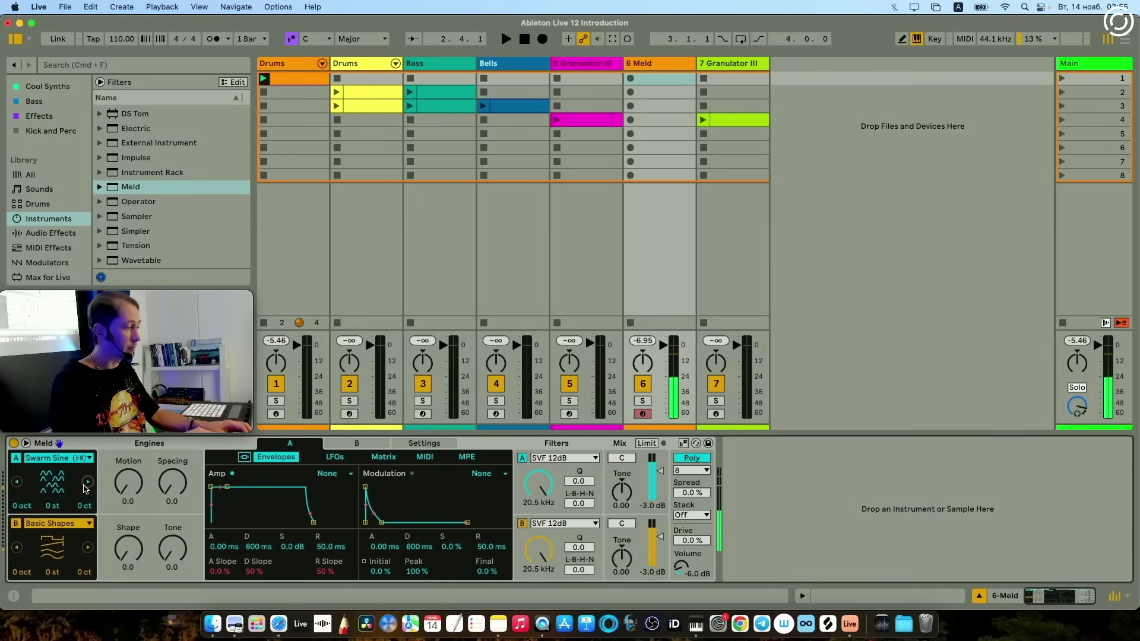
pyautogui.click(86, 486)
pyautogui.click(87, 485)
pyautogui.click(86, 486)
pyautogui.click(86, 486)
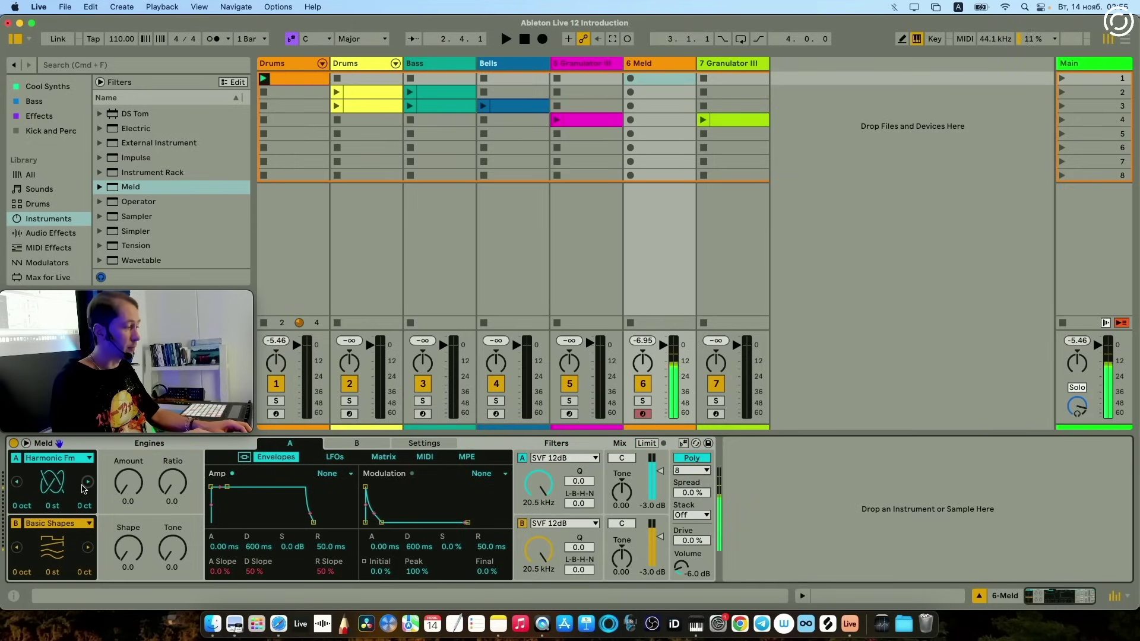
pyautogui.click(86, 485)
pyautogui.click(86, 486)
pyautogui.click(86, 485)
pyautogui.click(86, 486)
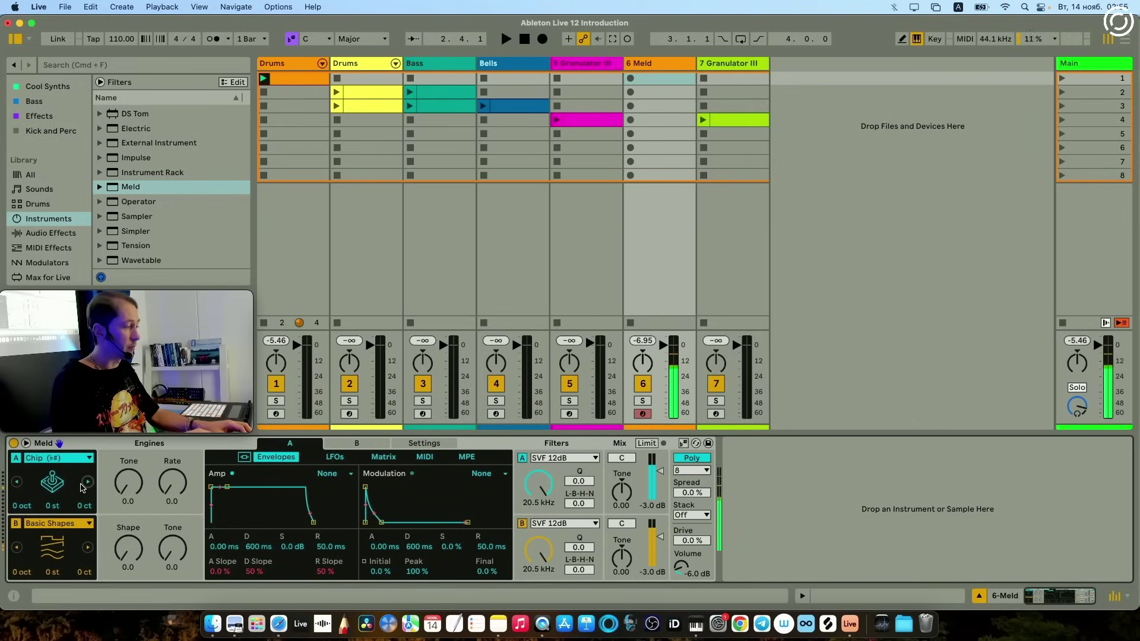
pyautogui.click(86, 486)
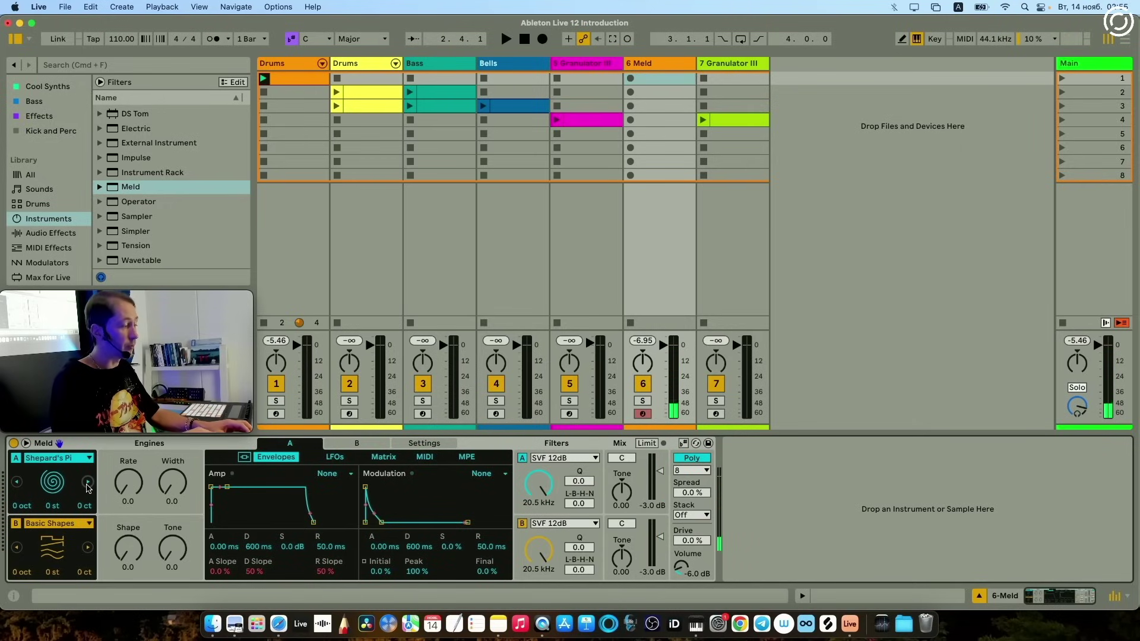
# - Turn off Meld's engine B and advance engine A through Tarp to Bitgrunge
pyautogui.click(24, 556)
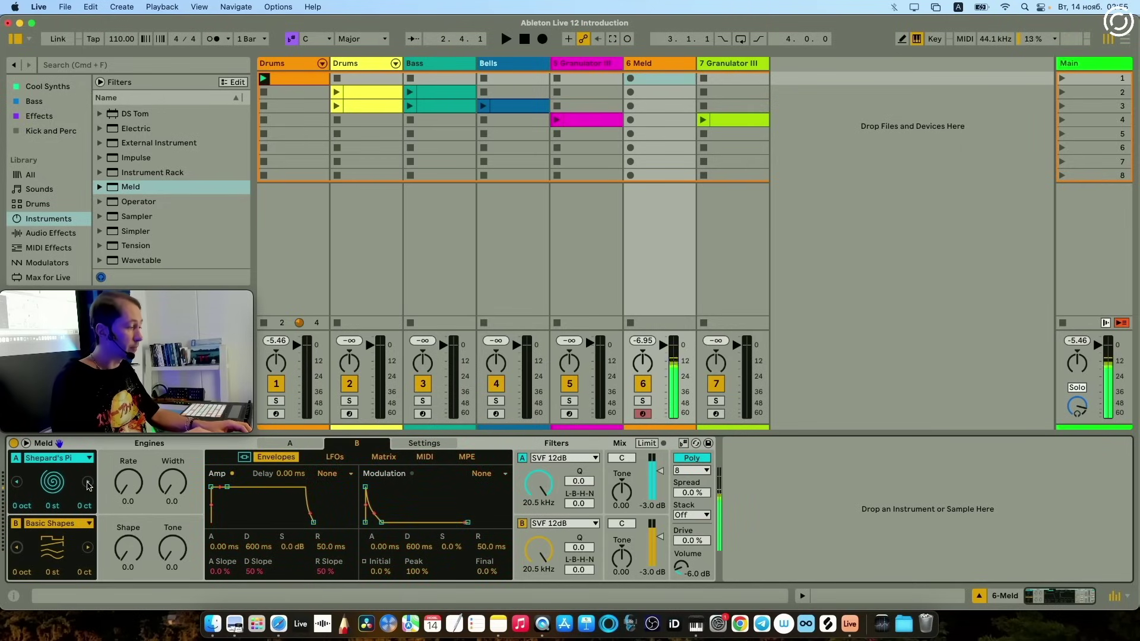
pyautogui.click(86, 483)
pyautogui.click(16, 525)
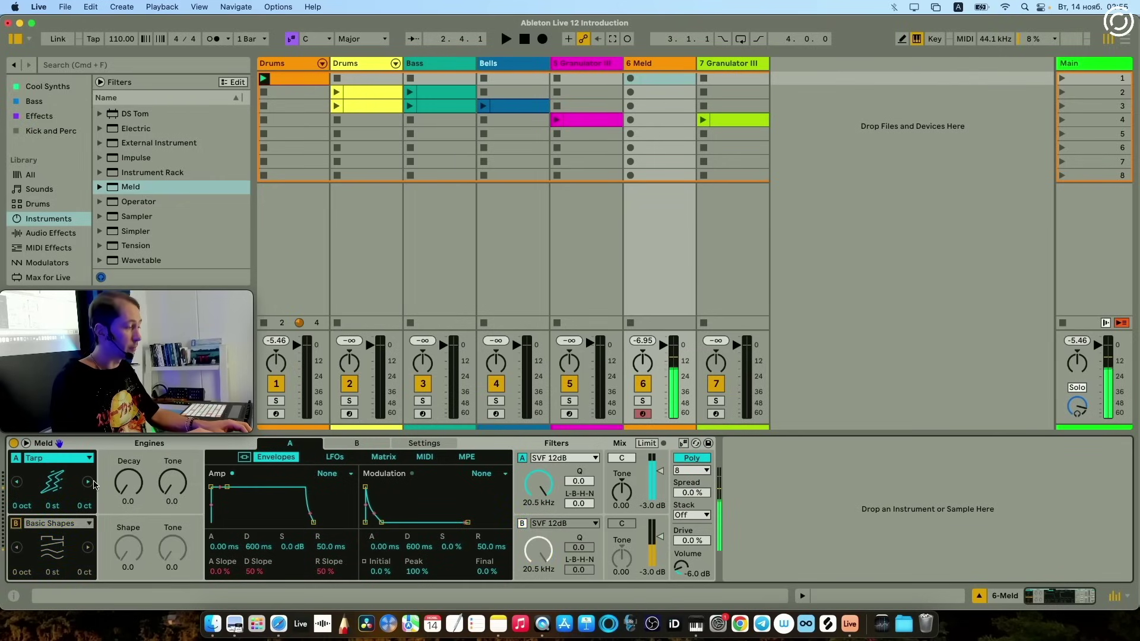
pyautogui.click(87, 484)
pyautogui.click(87, 483)
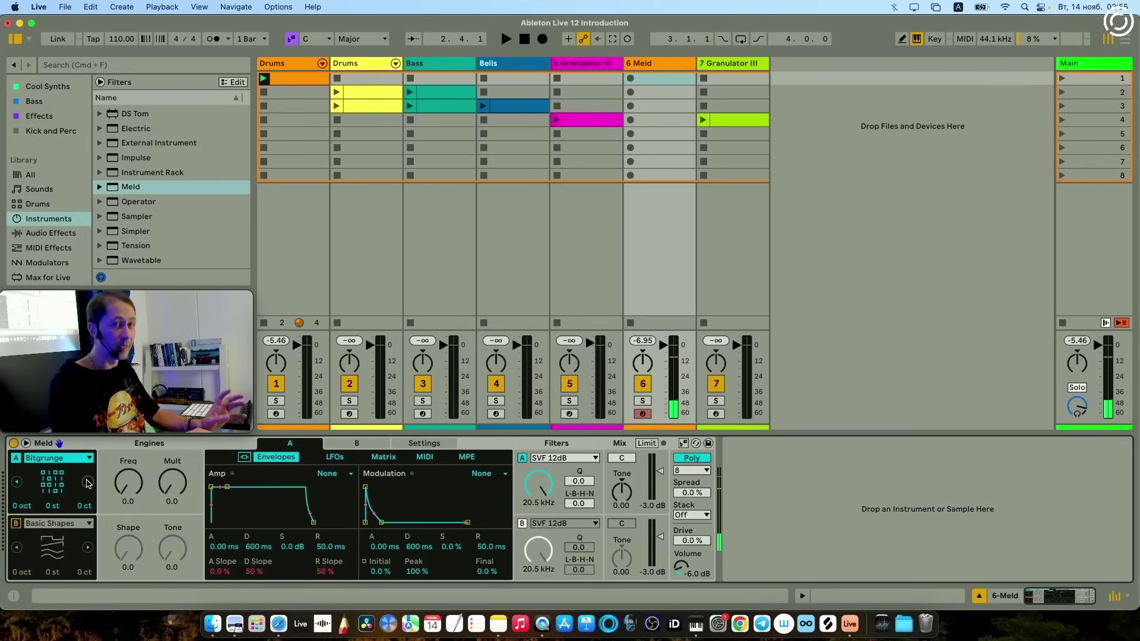
# - Try engine A as Crackle with Density 52.4 and Intensity 31.0, and as Rain with Tone and Rate at 0.0
pyautogui.click(88, 484)
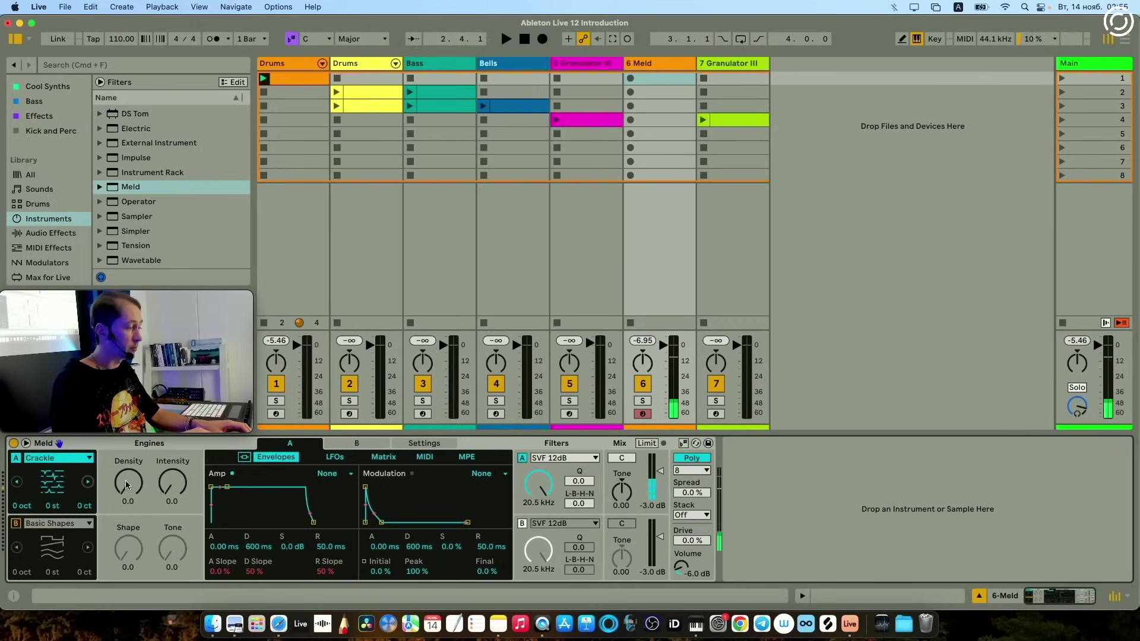
pyautogui.moveTo(132, 487); pyautogui.dragTo(172, 461)
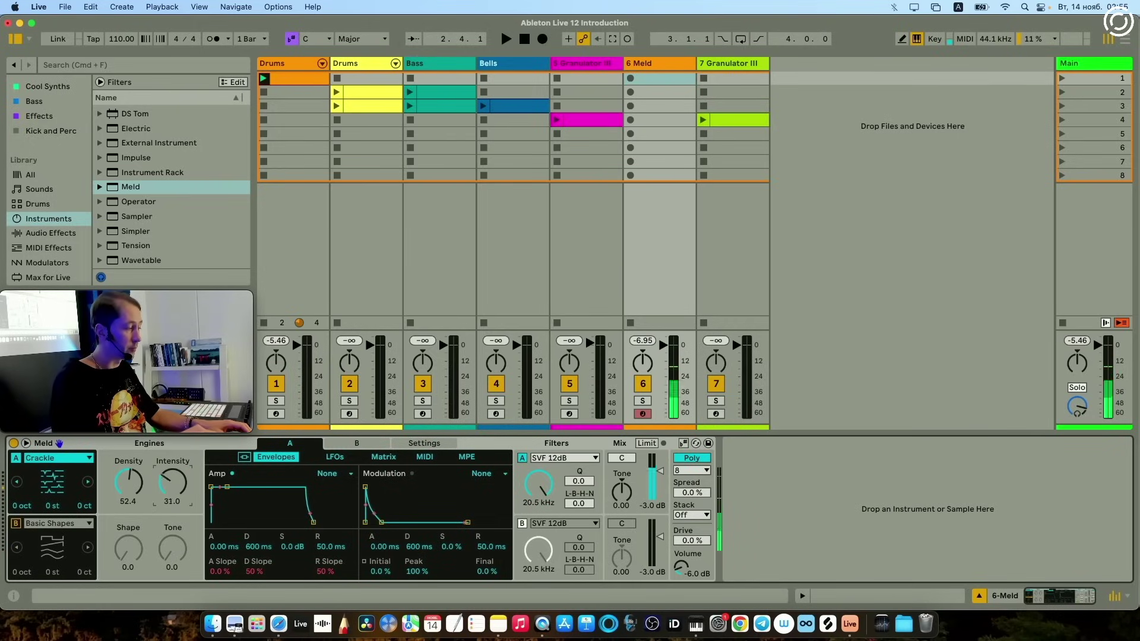
pyautogui.click(18, 484)
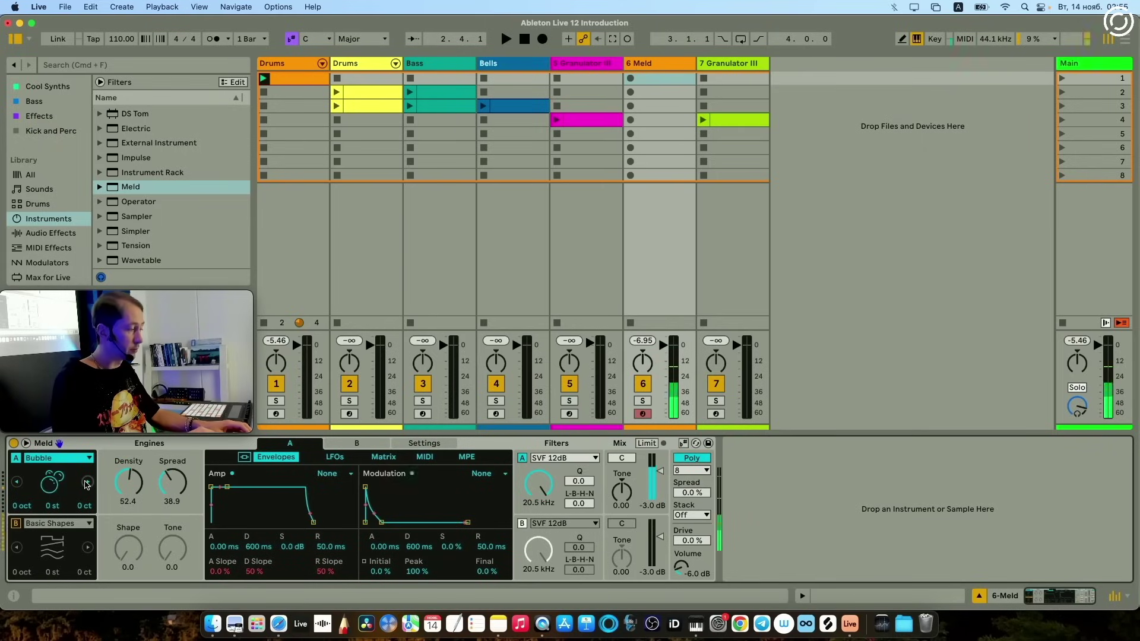
pyautogui.click(18, 484)
pyautogui.moveTo(128, 483); pyautogui.dragTo(168, 499)
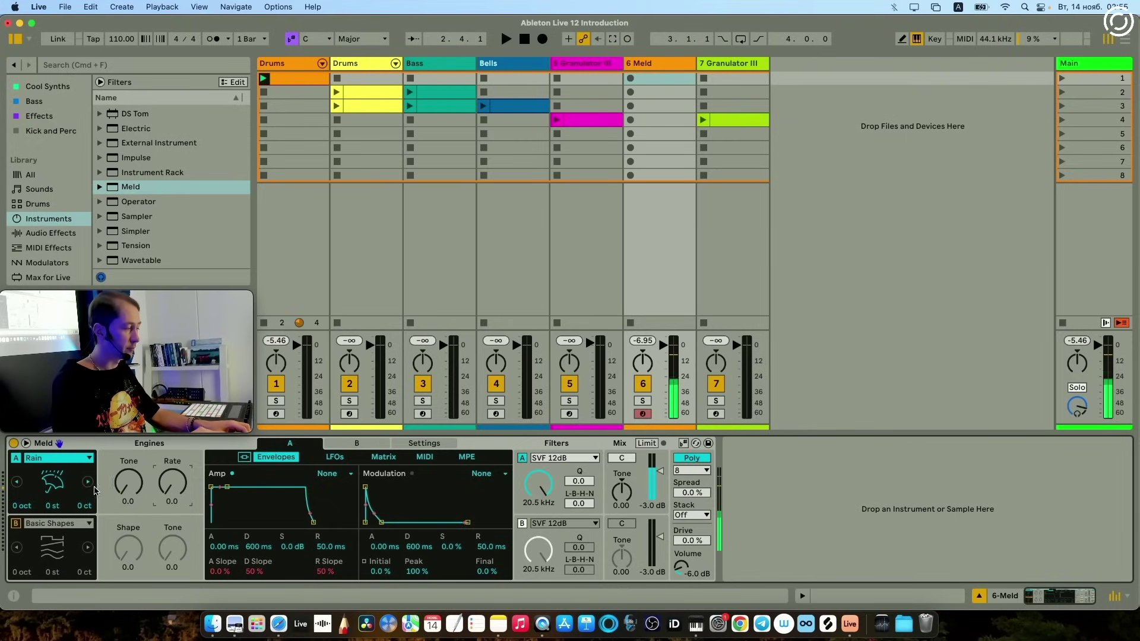
# - Switch engine A to Bubble and set its Density to 30.2 and Spread to 83.3
pyautogui.click(87, 486)
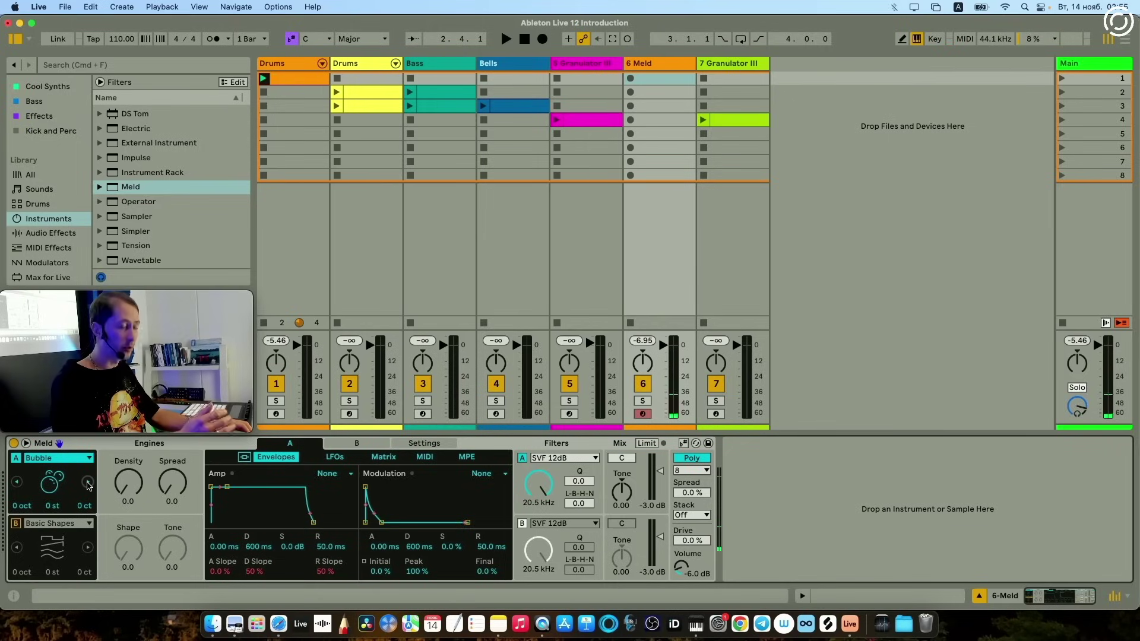
pyautogui.moveTo(128, 484); pyautogui.dragTo(128, 451)
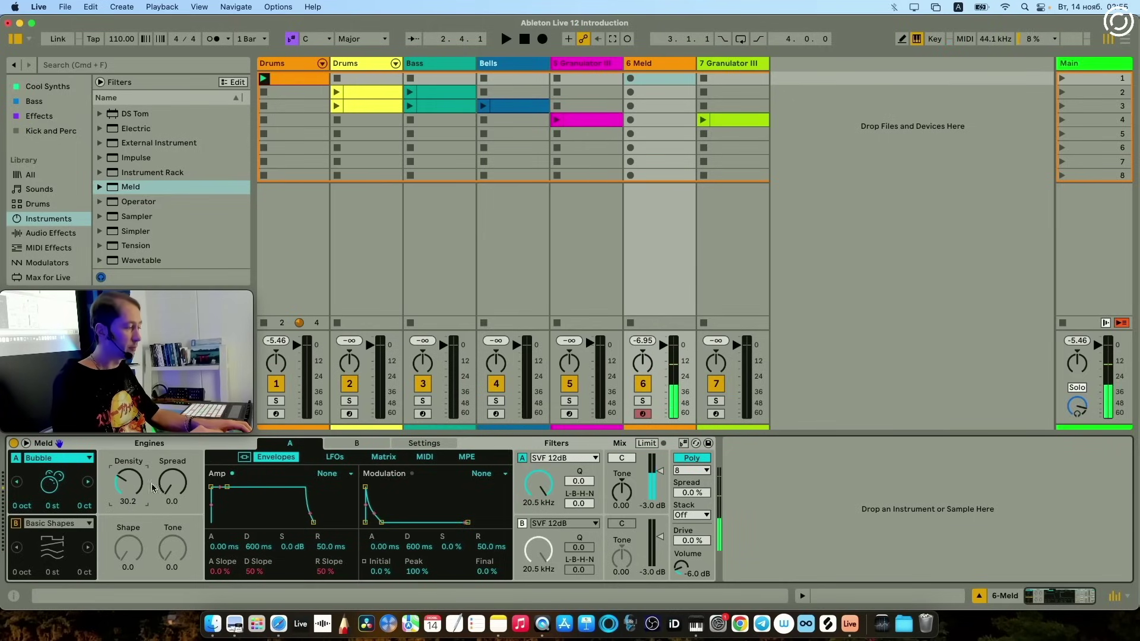
pyautogui.moveTo(172, 483); pyautogui.dragTo(171, 473)
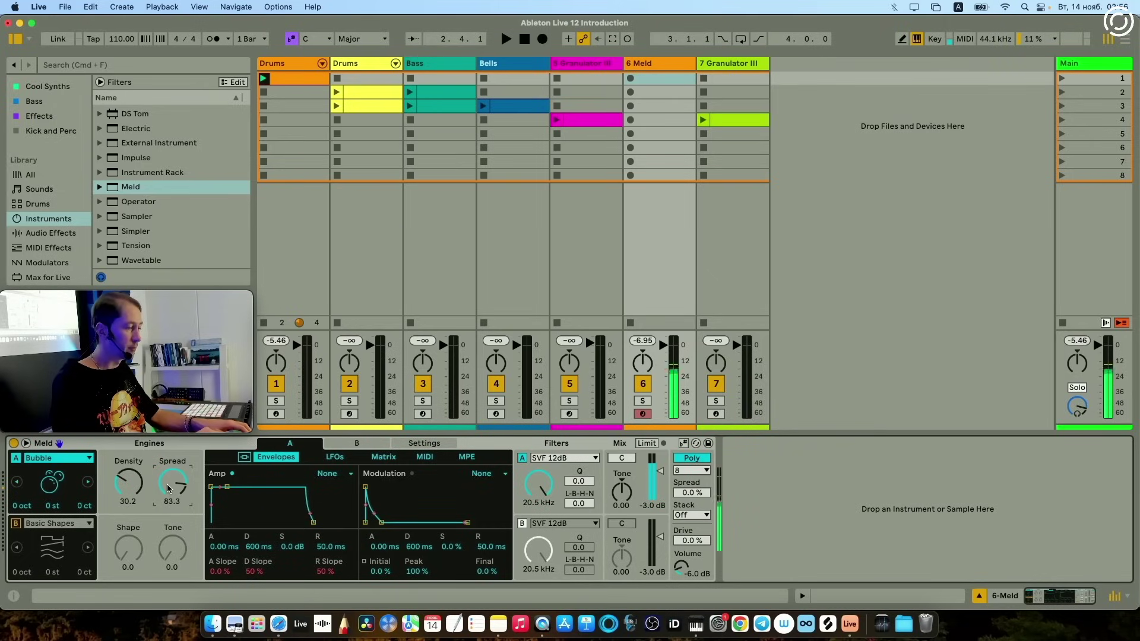
# - List the audio effects in the browser, and raise engine A's mix level on the Bass track to -3.0 dB during playback
pyautogui.click(49, 235)
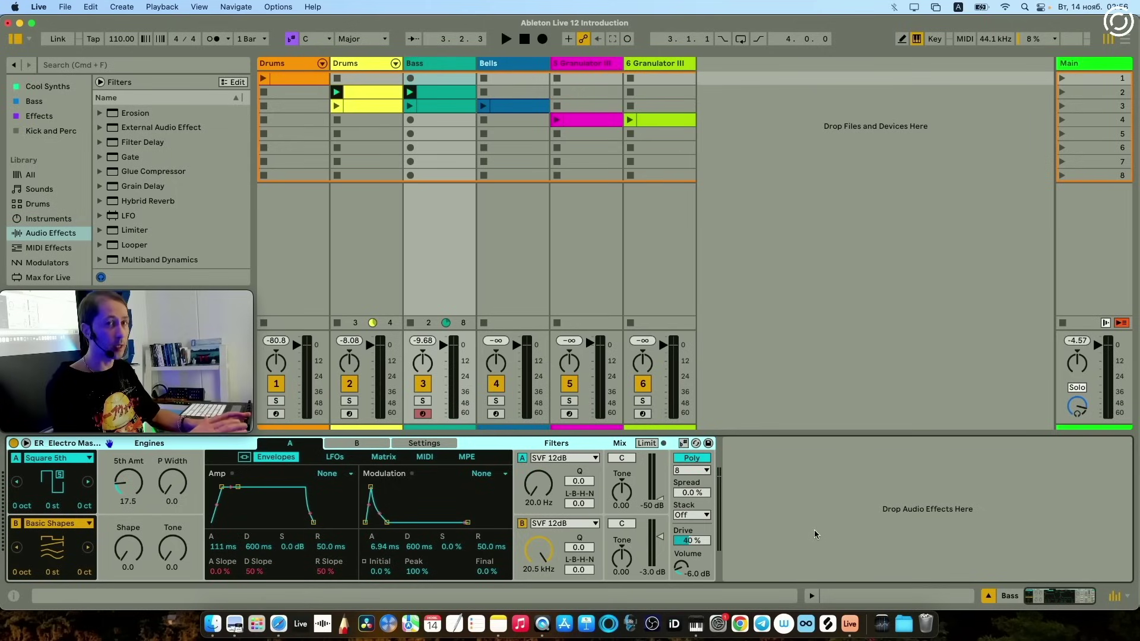
pyautogui.press('space')
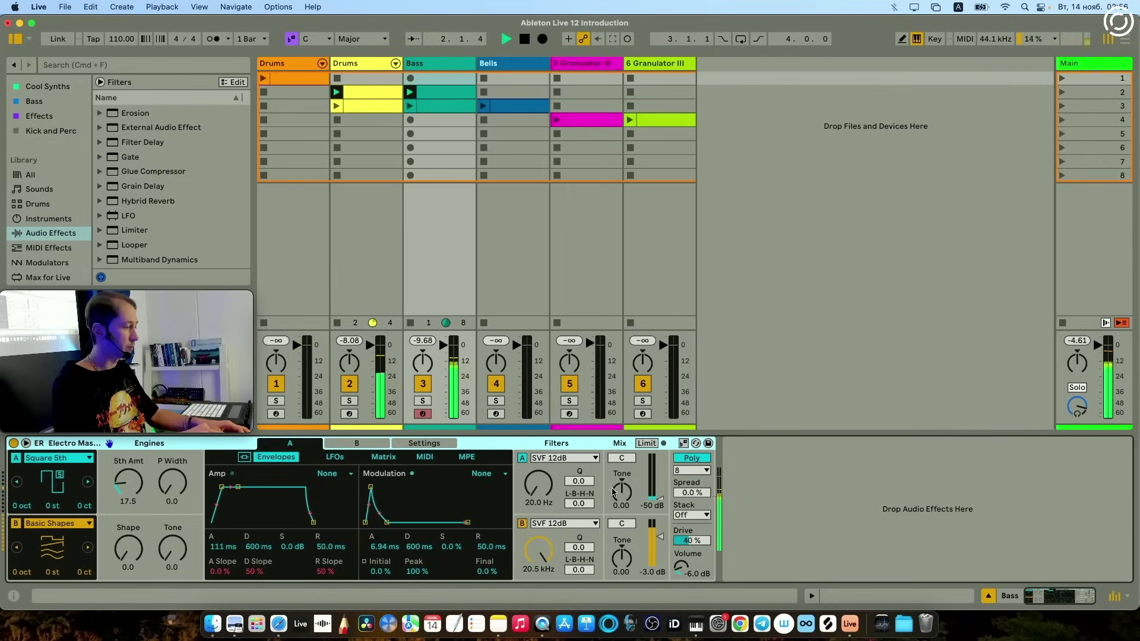
pyautogui.moveTo(665, 498); pyautogui.dragTo(666, 475)
# - Try the bass's Square 5th engine at -1 oct, return it to 0 oct, and set 5th Amt to 11.9 and P Width to 96.8
pyautogui.moveTo(127, 483); pyautogui.dragTo(127, 475)
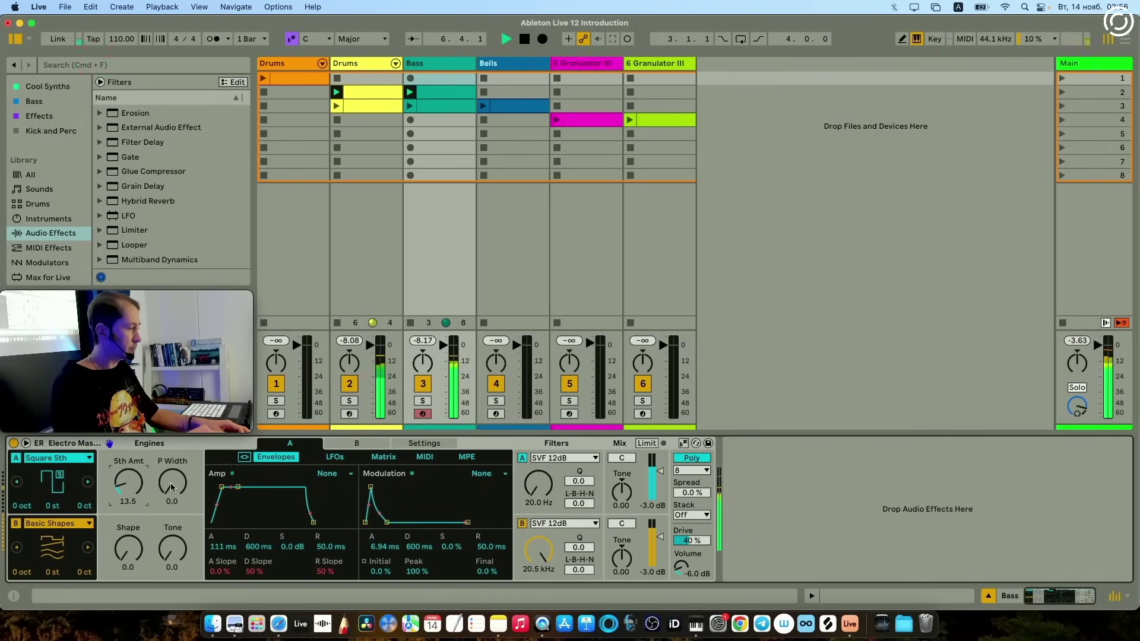
pyautogui.moveTo(172, 483); pyautogui.dragTo(172, 477)
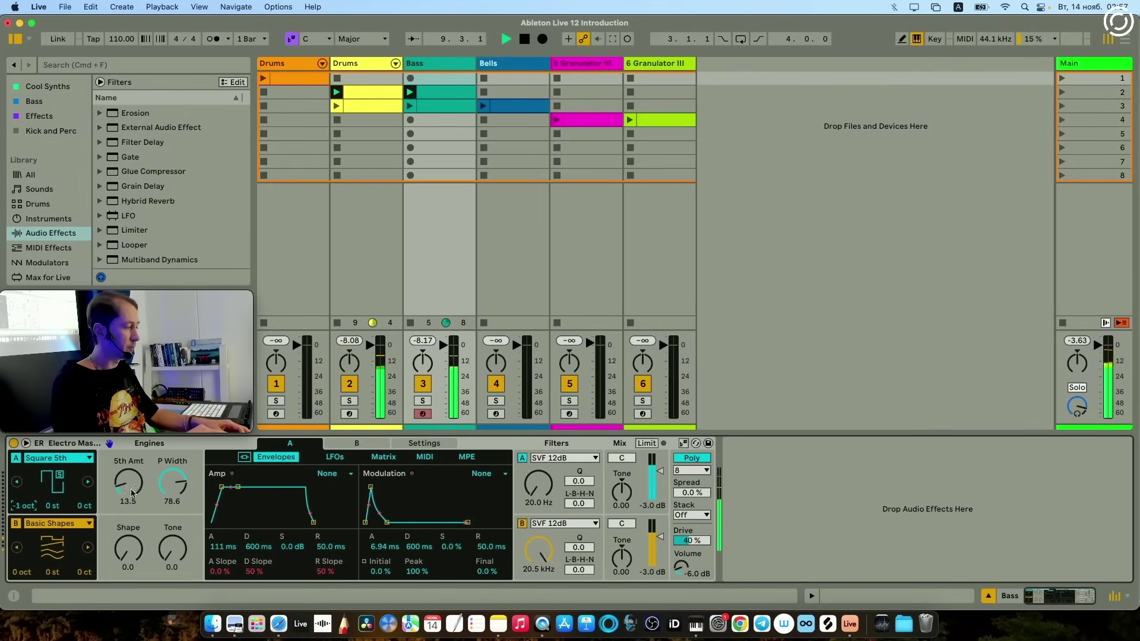
pyautogui.moveTo(132, 493)
pyautogui.mouseDown()
pyautogui.moveTo(131, 476)
pyautogui.moveTo(132, 496)
pyautogui.mouseUp()
pyautogui.moveTo(24, 506); pyautogui.dragTo(24, 503)
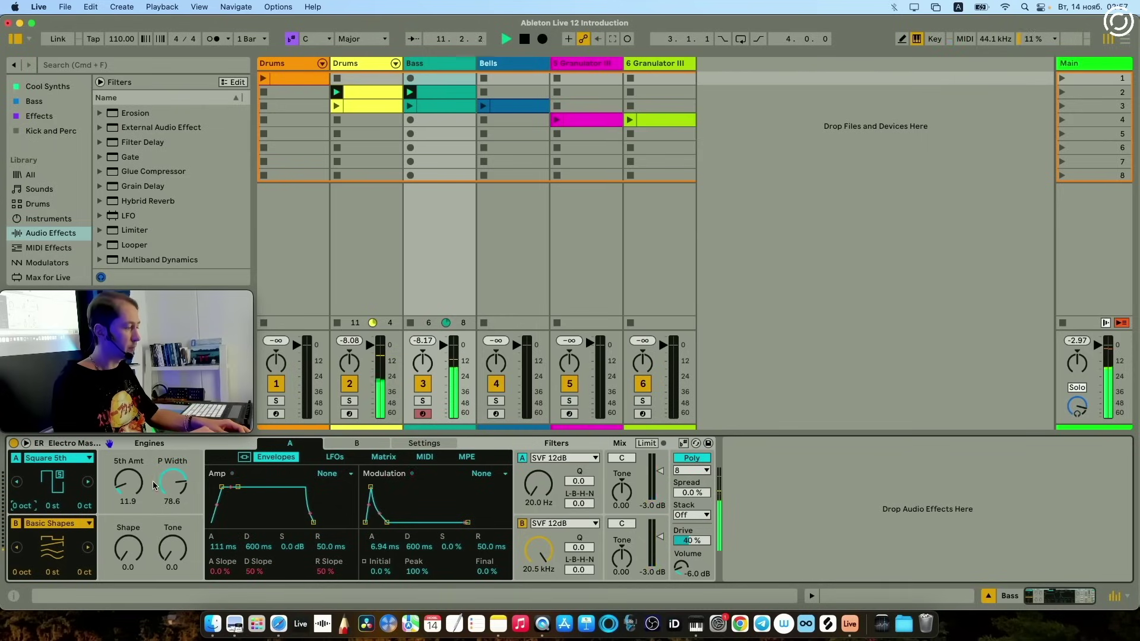
pyautogui.moveTo(172, 484); pyautogui.dragTo(172, 473)
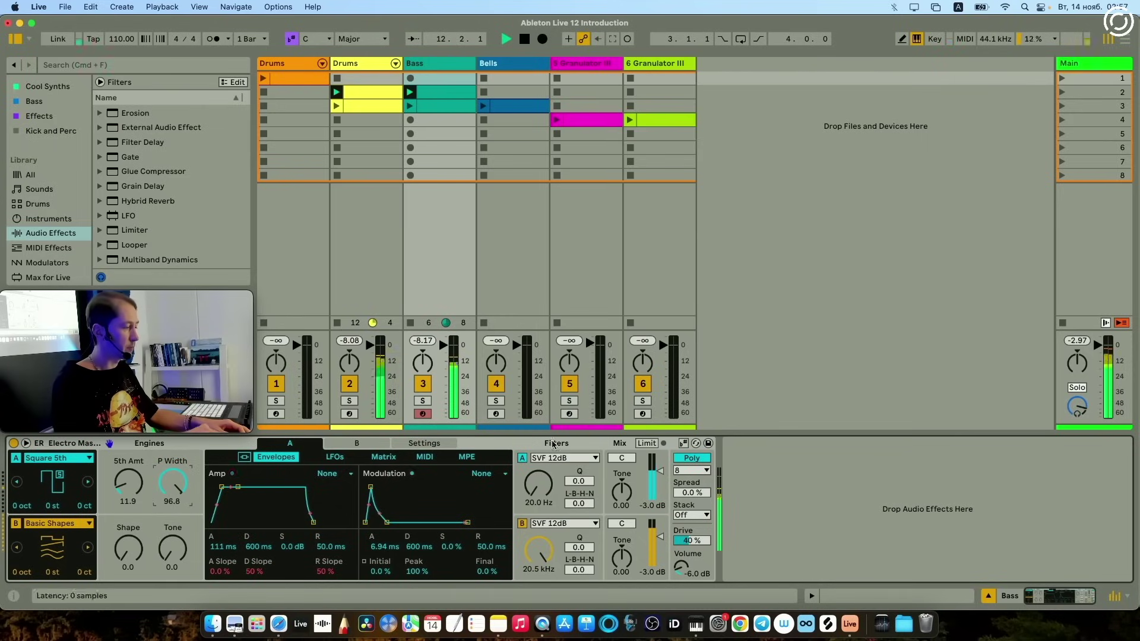
# - Stop the Bass track's clip and set the Reverb Dry/Wet on the Granulator III track to 20%
pyautogui.moveTo(387, 523); pyautogui.dragTo(387, 523)
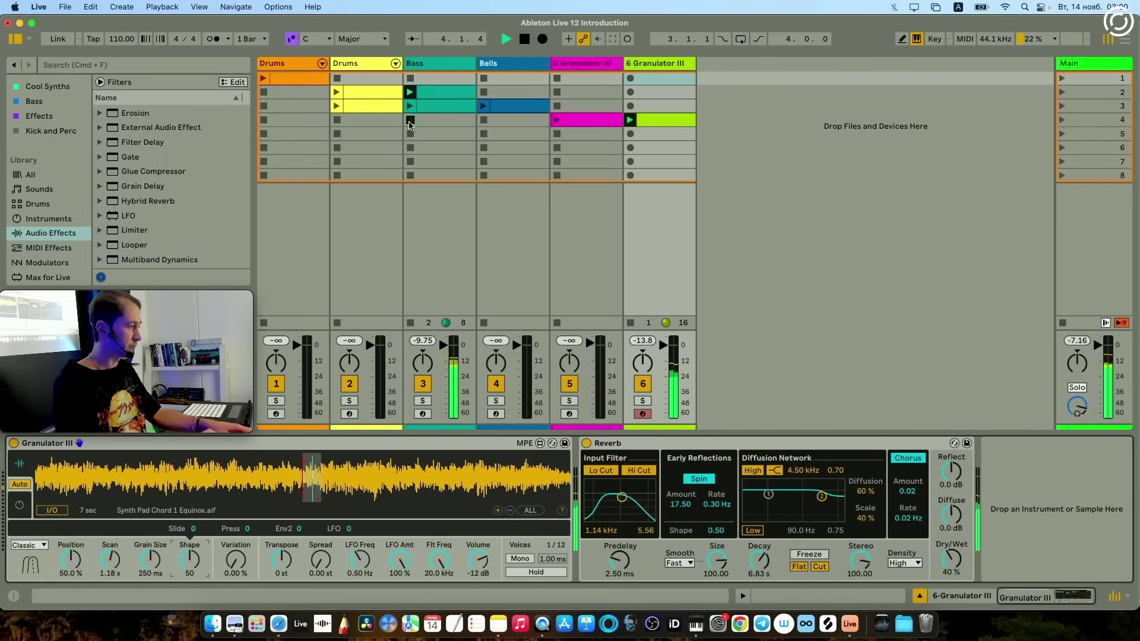
pyautogui.click(409, 120)
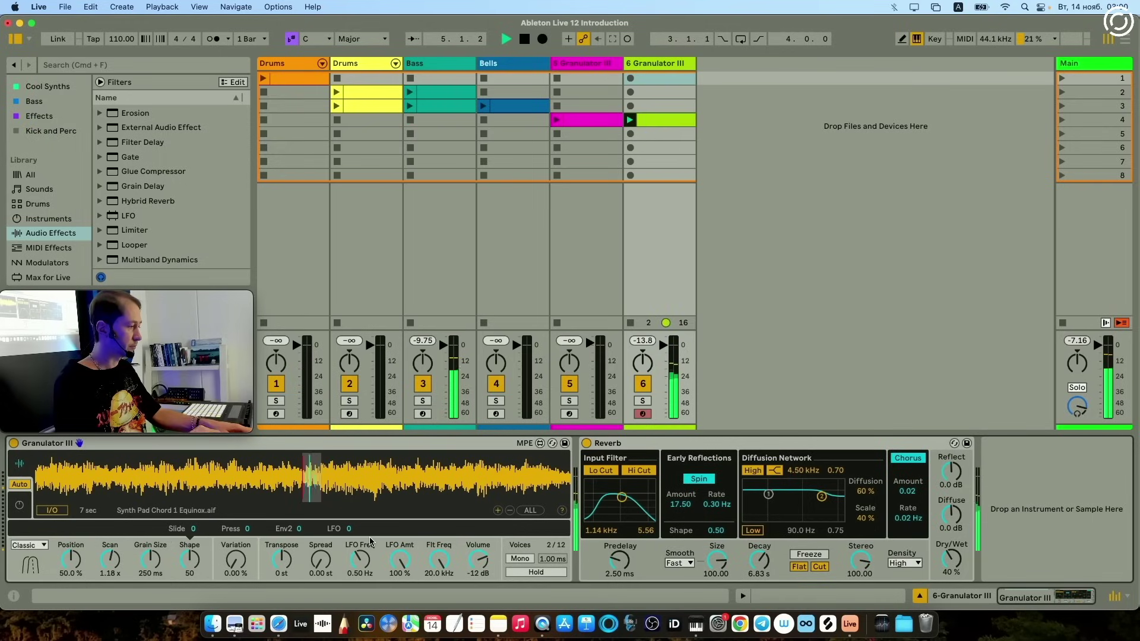
pyautogui.moveTo(951, 558); pyautogui.dragTo(952, 567)
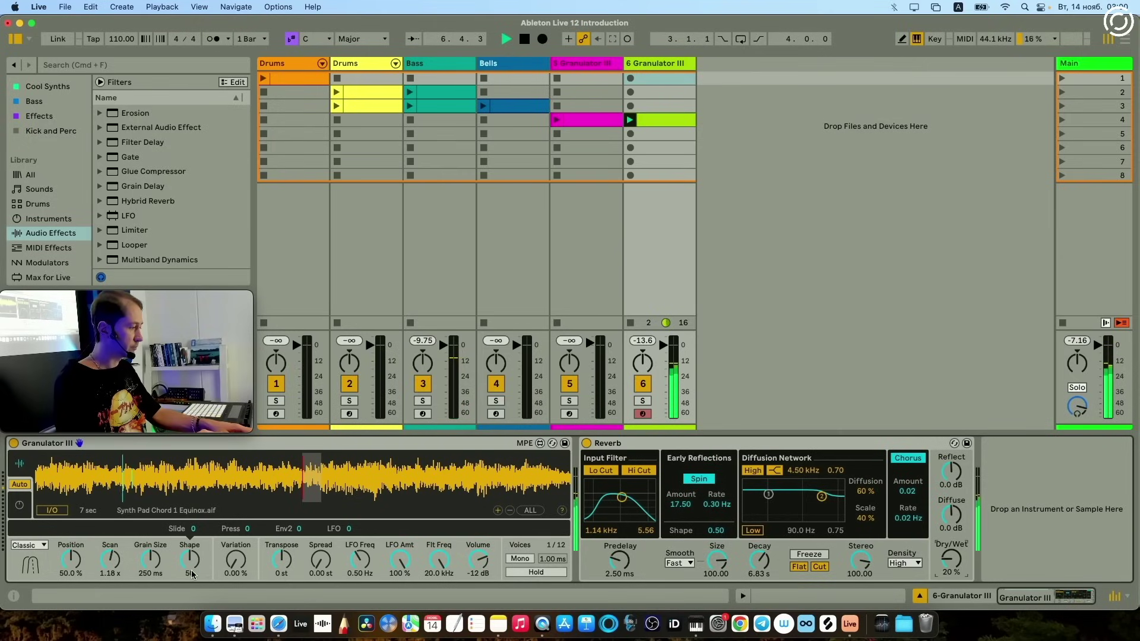
# - Set Granulator III's Shape to 19, Position to 24.0%, Scan to 0.01x and Grain Size to 11.5 ms
pyautogui.moveTo(150, 560); pyautogui.dragTo(189, 566)
pyautogui.moveTo(109, 559); pyautogui.dragTo(151, 575)
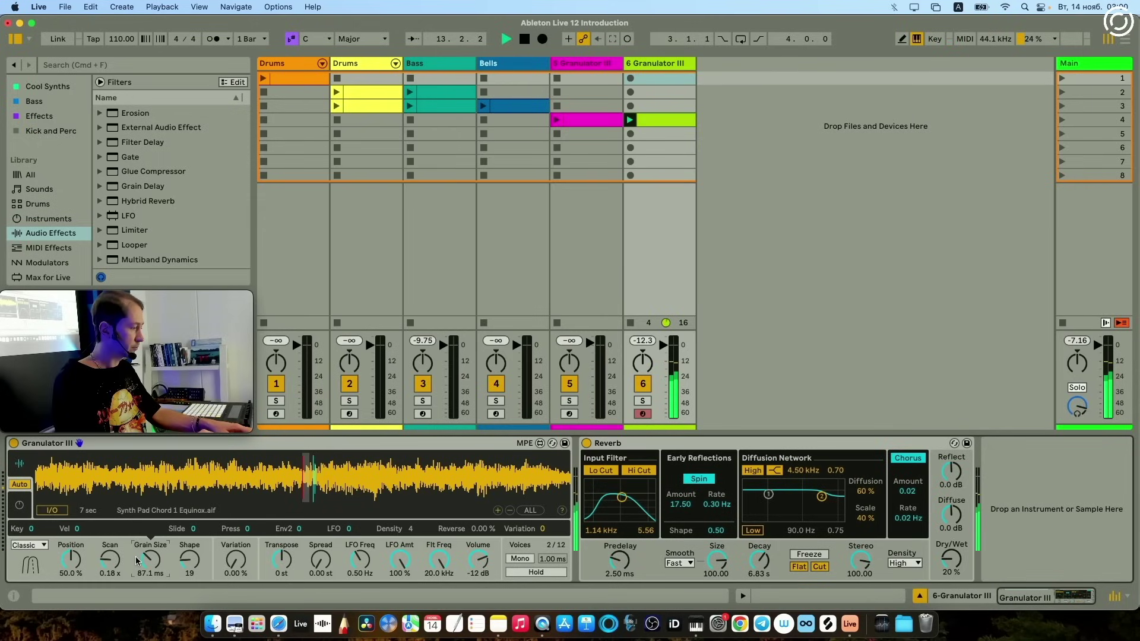
pyautogui.moveTo(71, 559); pyautogui.dragTo(71, 576)
pyautogui.moveTo(110, 561)
pyautogui.mouseDown()
pyautogui.moveTo(110, 551)
pyautogui.moveTo(110, 572)
pyautogui.moveTo(150, 561)
pyautogui.moveTo(151, 572)
pyautogui.mouseUp()
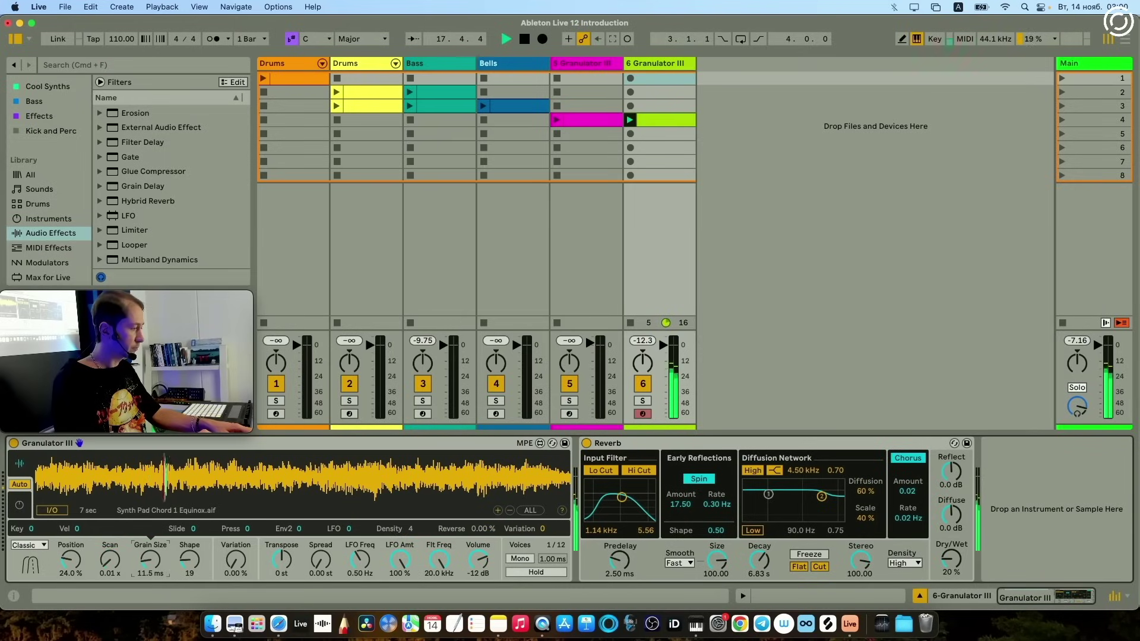
# - Set Granulator III's Position to 52.4%, Variation to 3.28%, Shape to 53 and Grain Size to 902 ms
pyautogui.moveTo(77, 567); pyautogui.dragTo(77, 545)
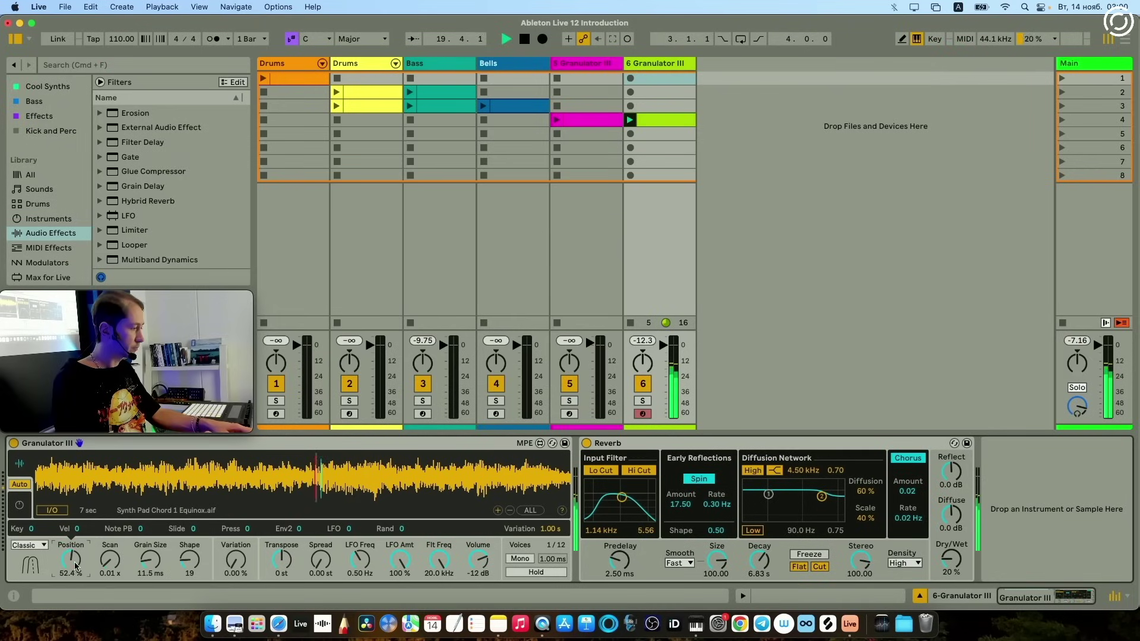
pyautogui.moveTo(237, 566); pyautogui.dragTo(237, 564)
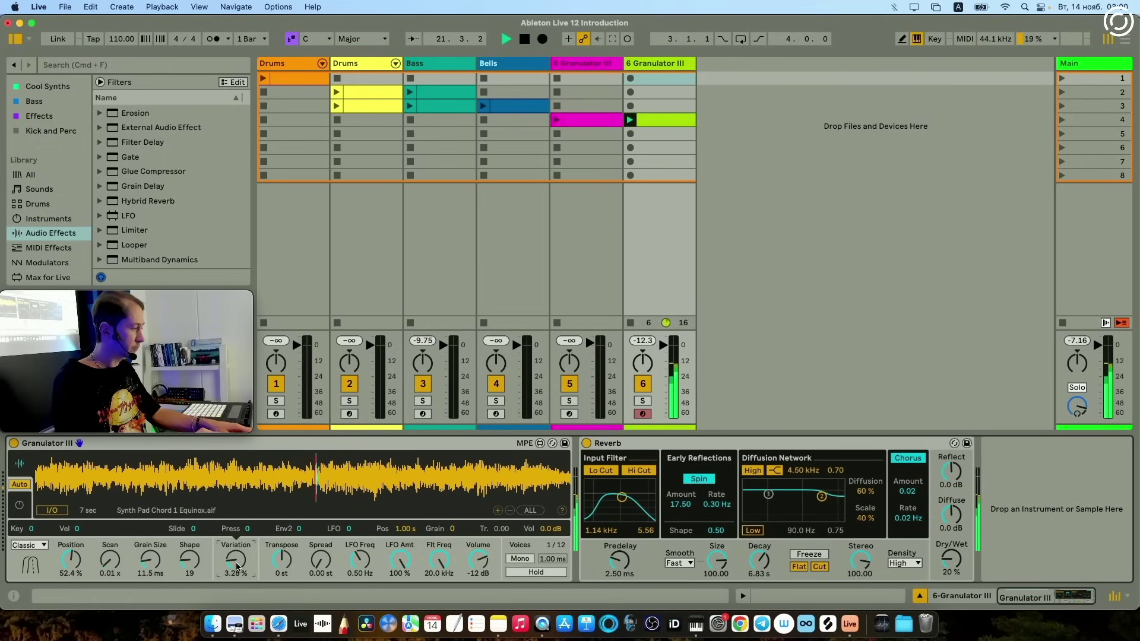
pyautogui.moveTo(191, 565); pyautogui.dragTo(150, 552)
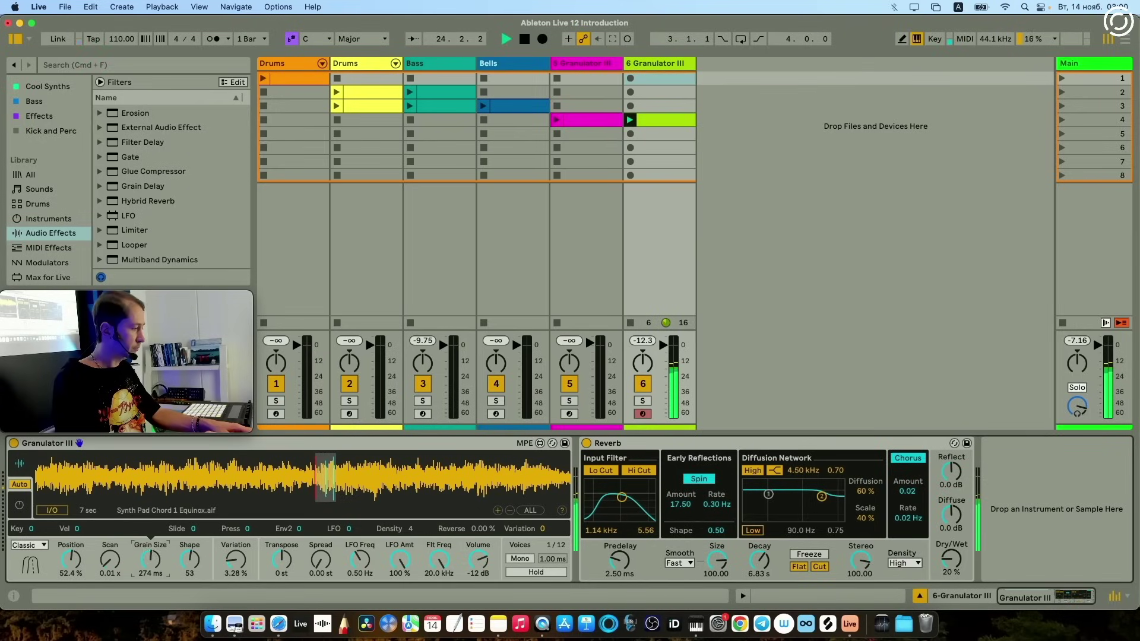
pyautogui.moveTo(151, 552); pyautogui.dragTo(150, 535)
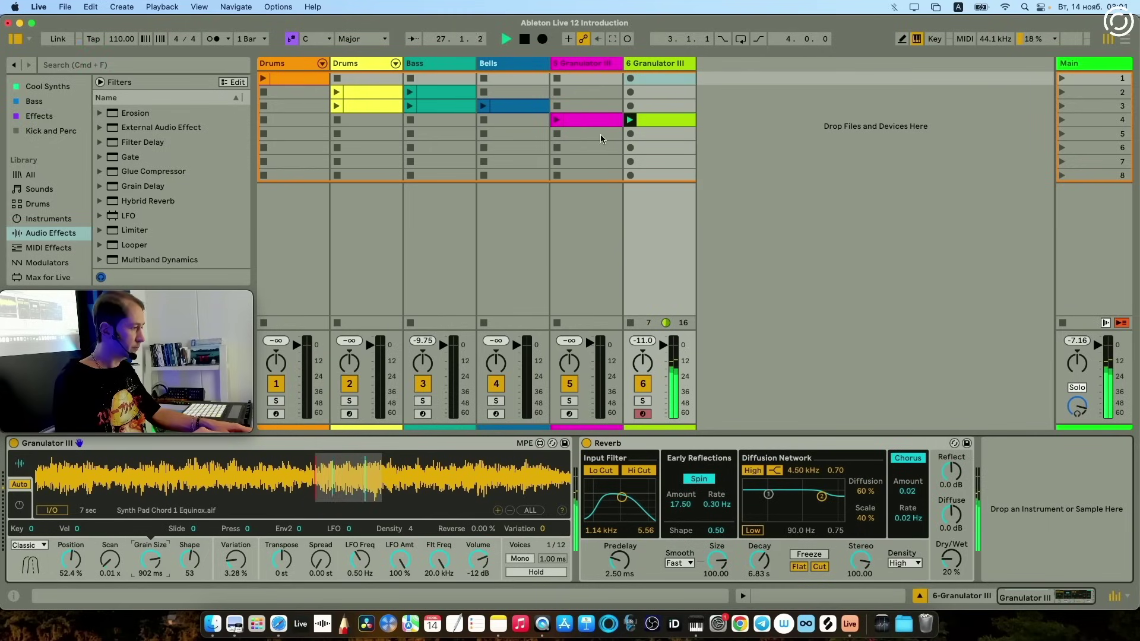
# - Add a clip-length F2 note above the D#2 note in the Granulator III clip and return to the device view
pyautogui.doubleClick(654, 117)
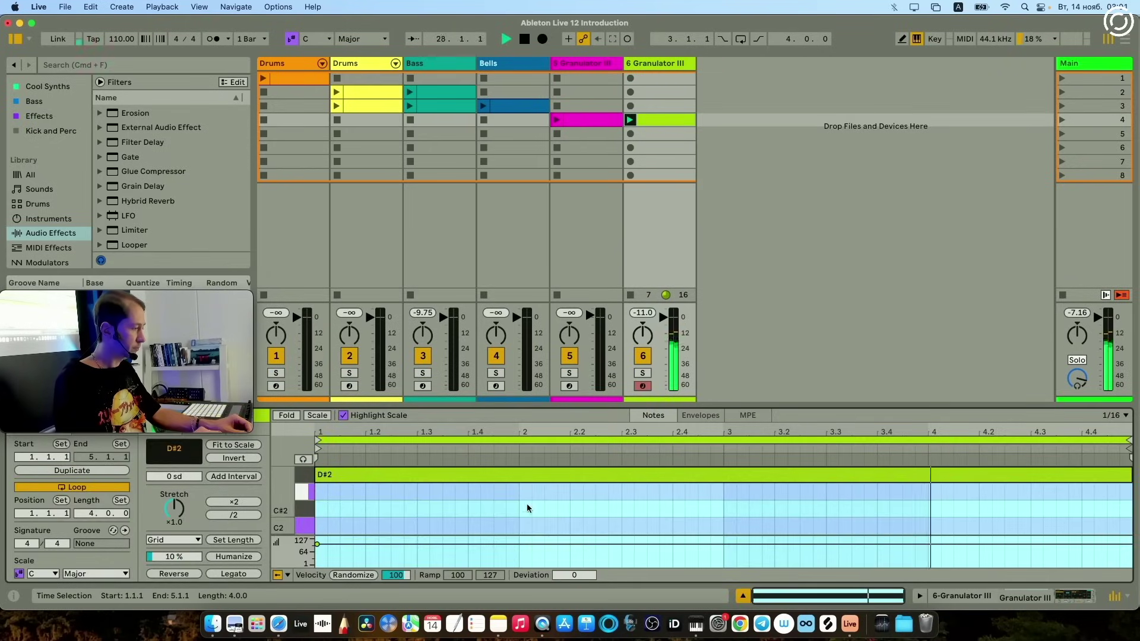
pyautogui.moveTo(526, 509); pyautogui.dragTo(525, 501)
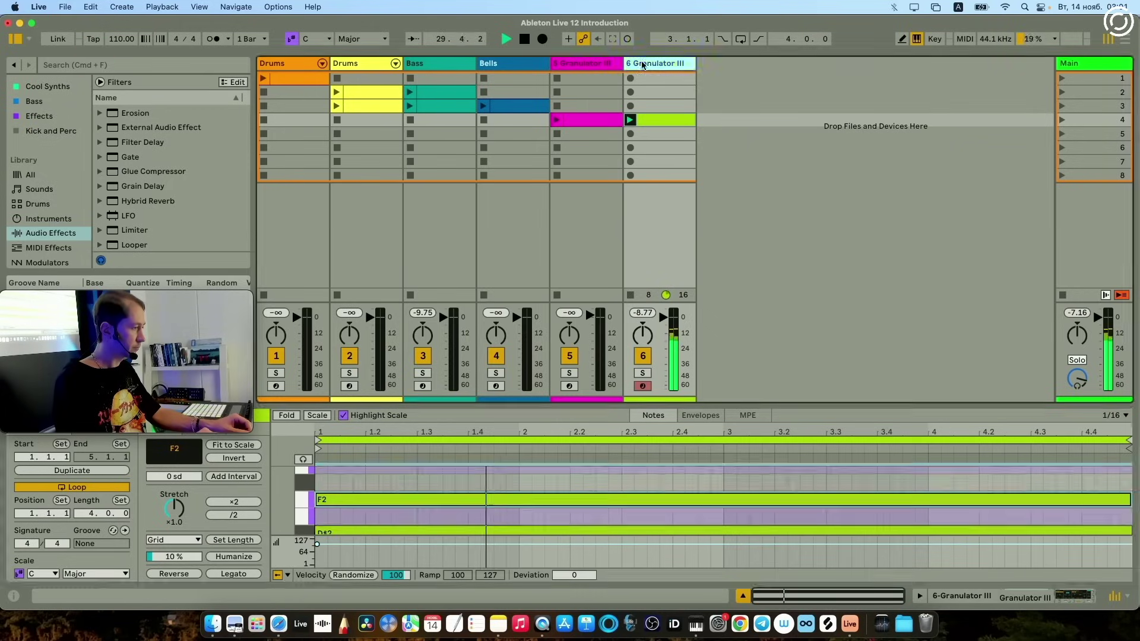
pyautogui.hotkey('shift', 'Tab')
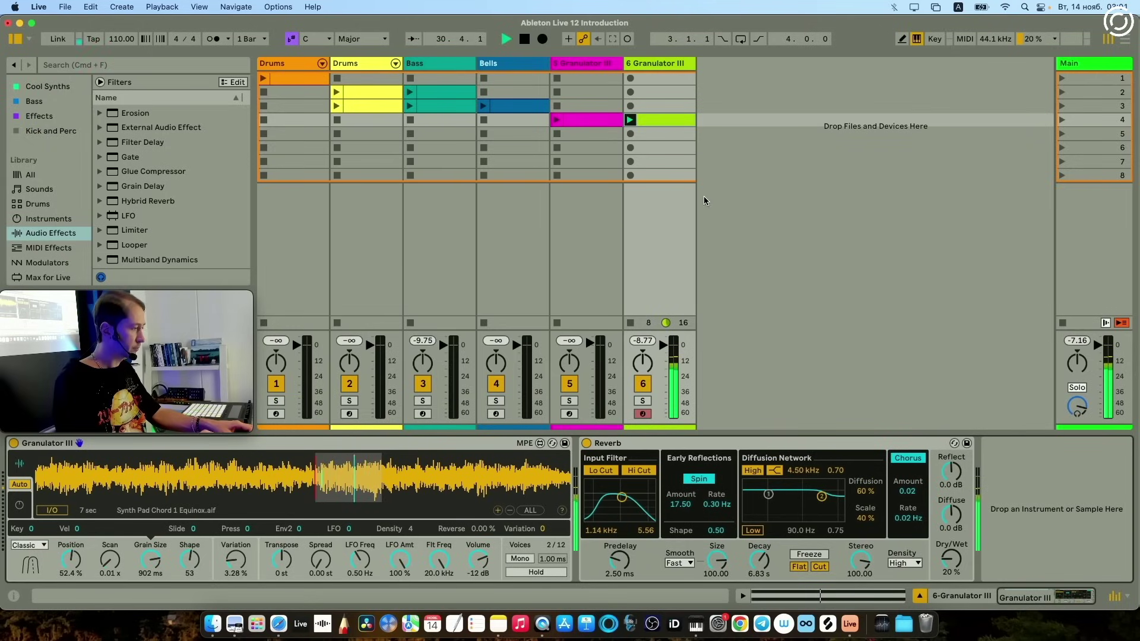
# - Raise Granulator III's Variation to 22.3% and try its Shape at 81 during playback
pyautogui.moveTo(225, 569); pyautogui.dragTo(171, 568)
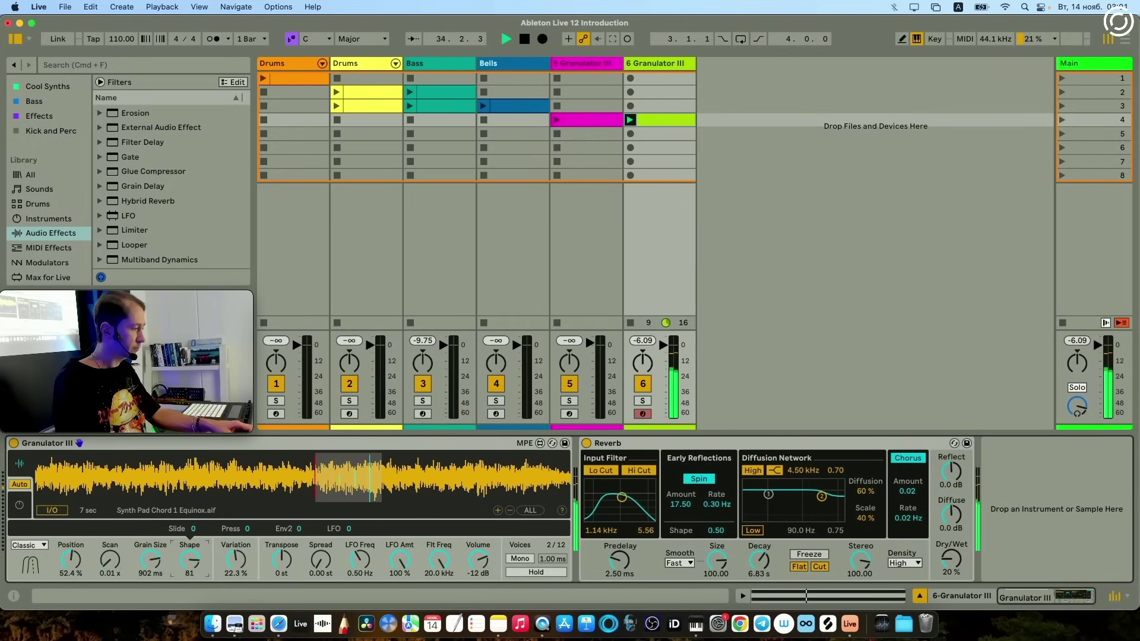
pyautogui.moveTo(190, 561); pyautogui.dragTo(190, 570)
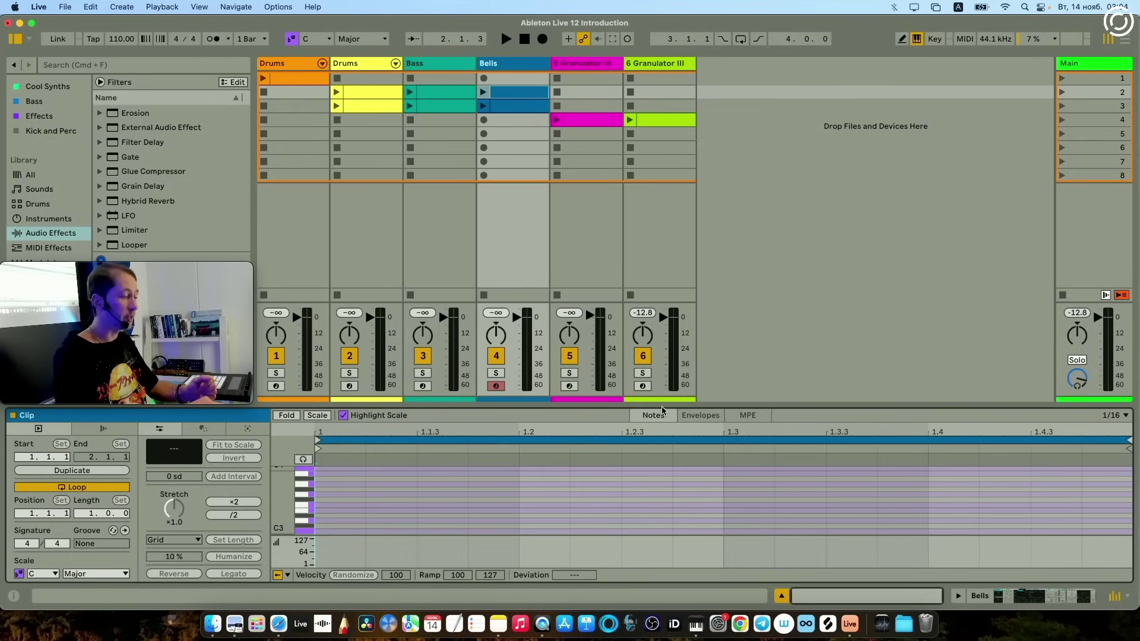
# - Examine the Bells clip's envelope and MPE editors, return to the notes, and open the clip's MIDI transformation tools
pyautogui.click(698, 418)
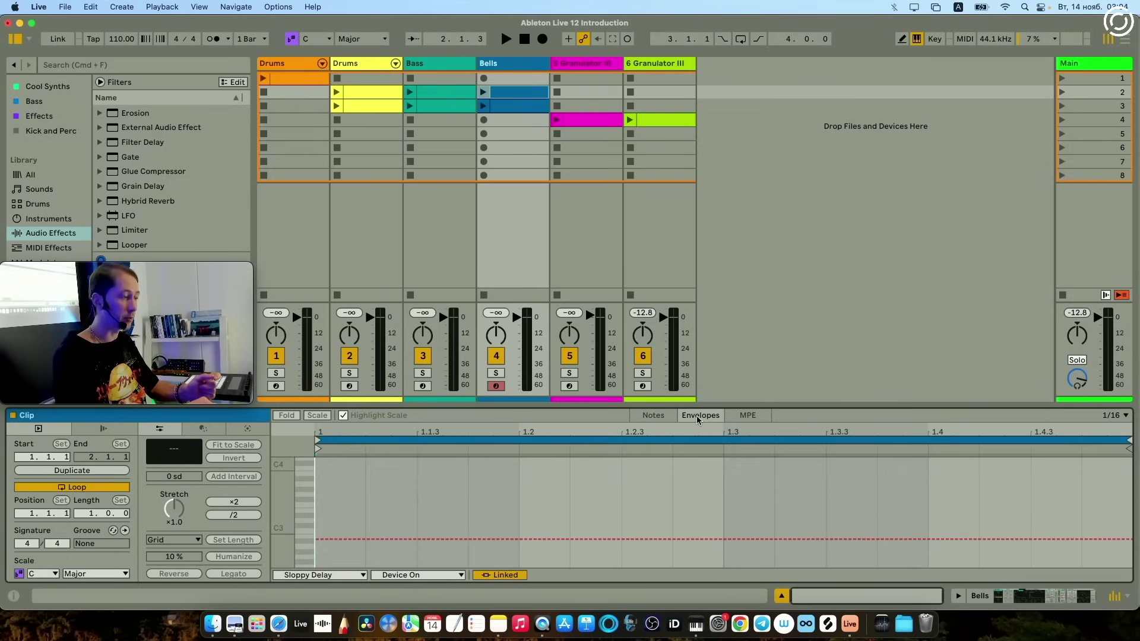
pyautogui.click(747, 419)
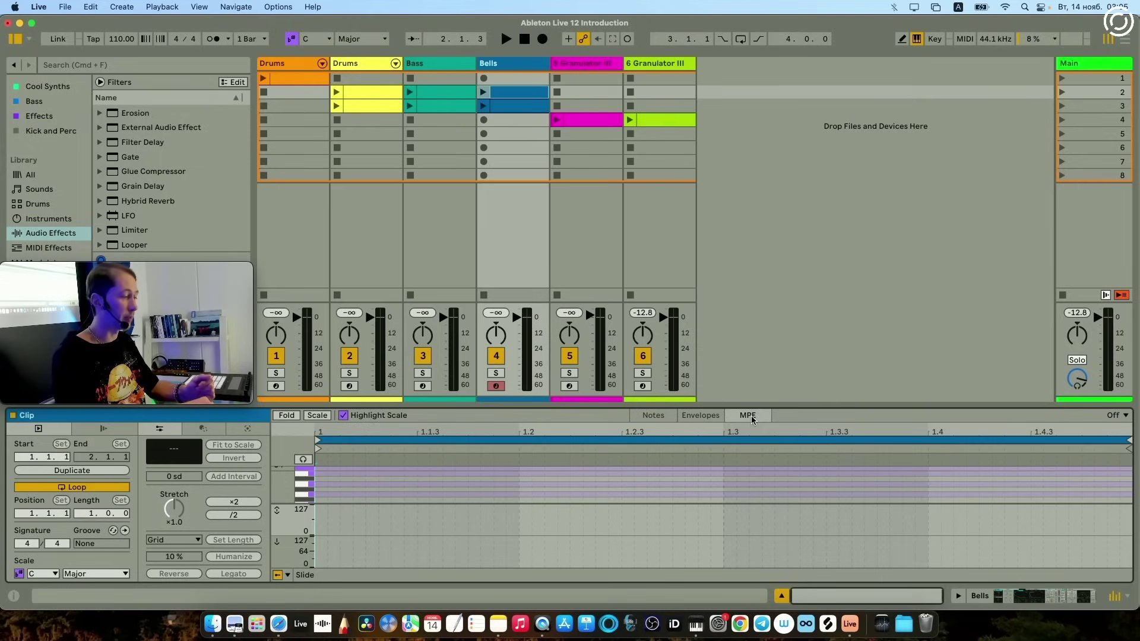
pyautogui.click(654, 415)
pyautogui.click(203, 429)
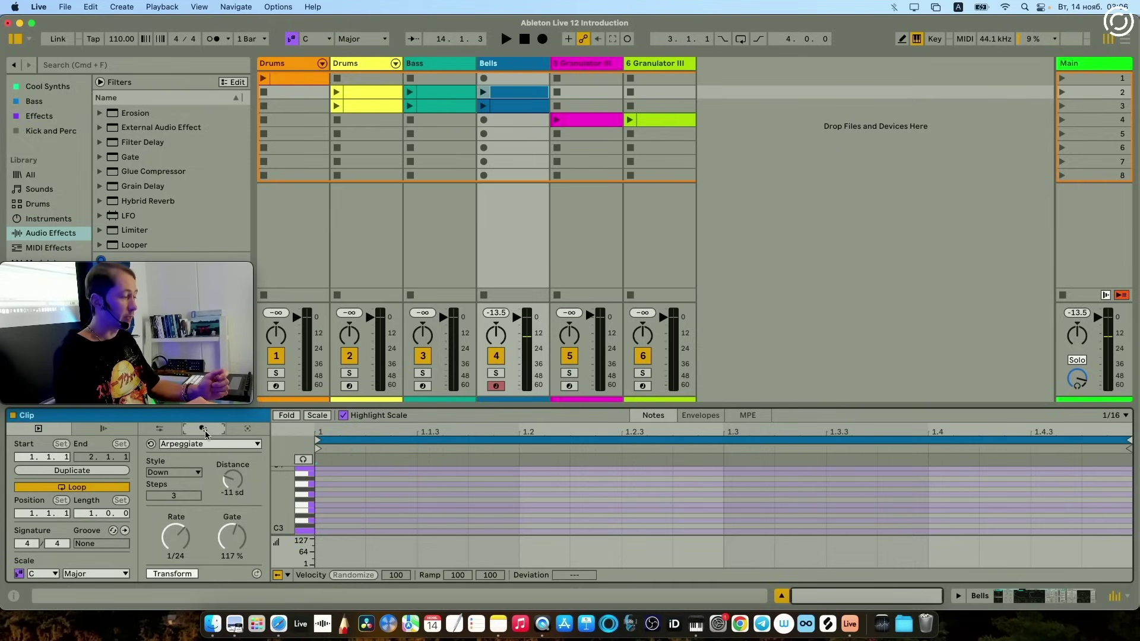
# - Add a G1 note to the empty Bells clip and extend it across the whole bar
pyautogui.scroll(-10, 366, 501)
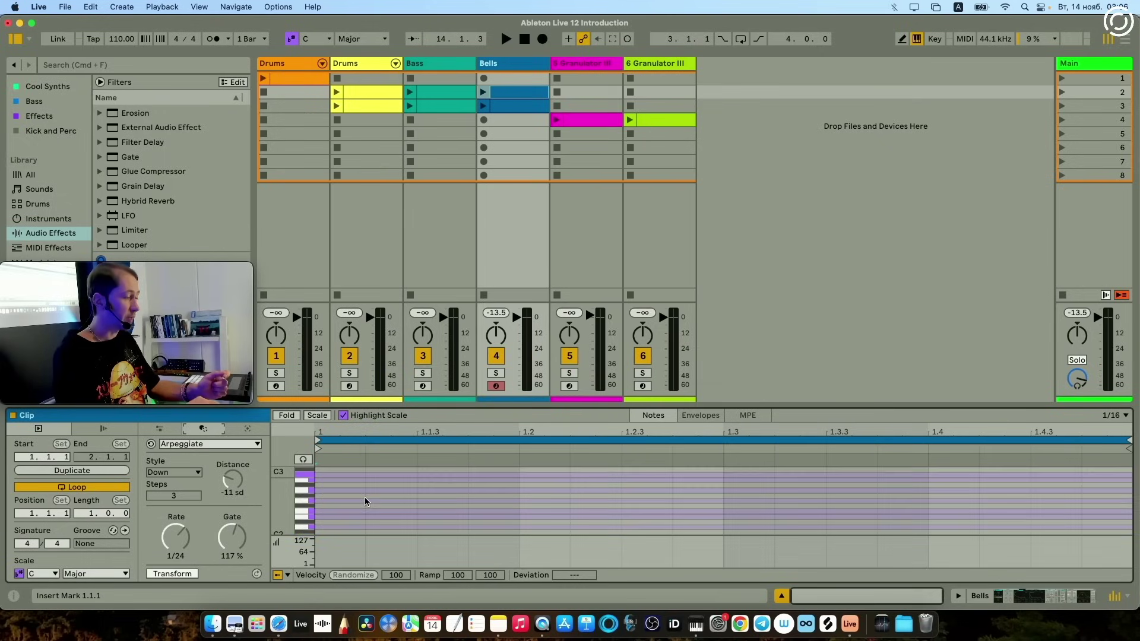
pyautogui.scroll(5, 365, 502)
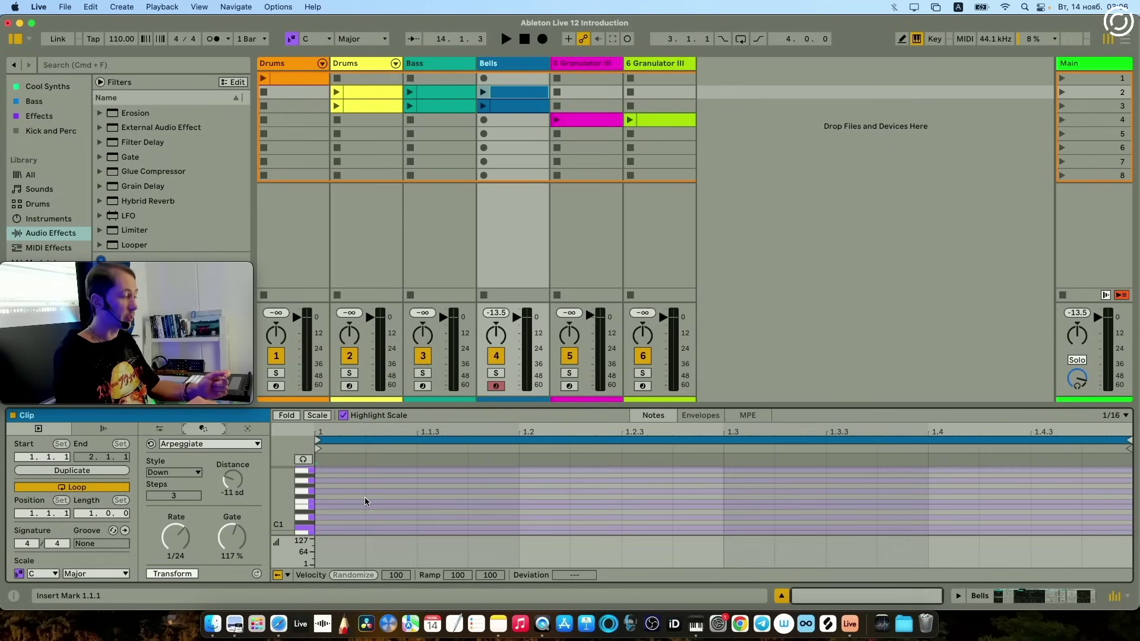
pyautogui.doubleClick(356, 491)
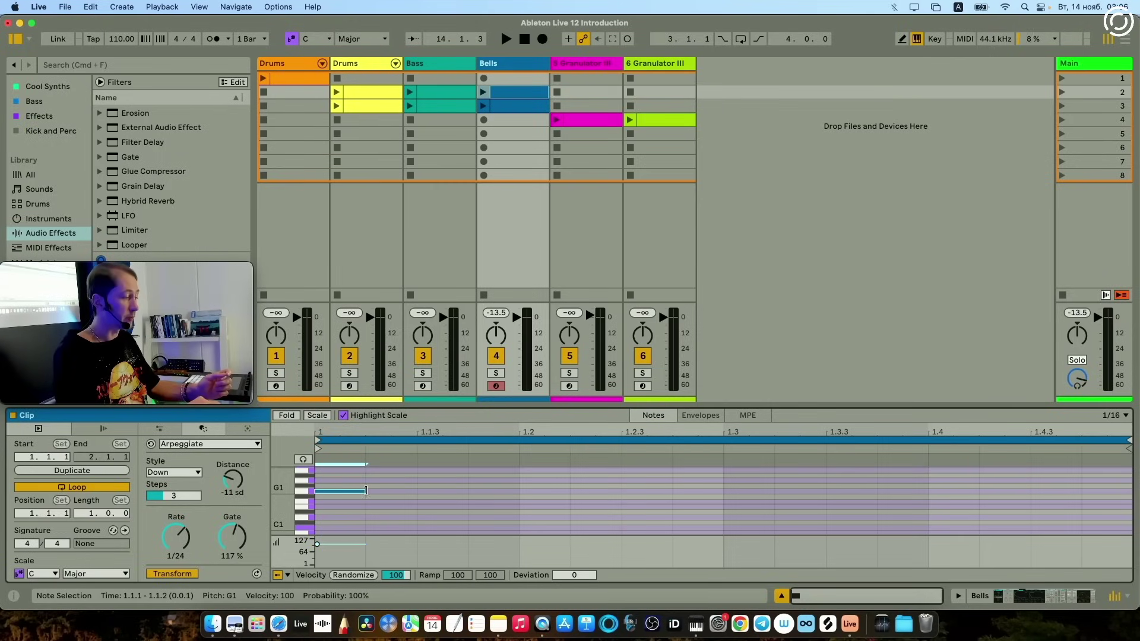
pyautogui.moveTo(366, 490); pyautogui.dragTo(1131, 482)
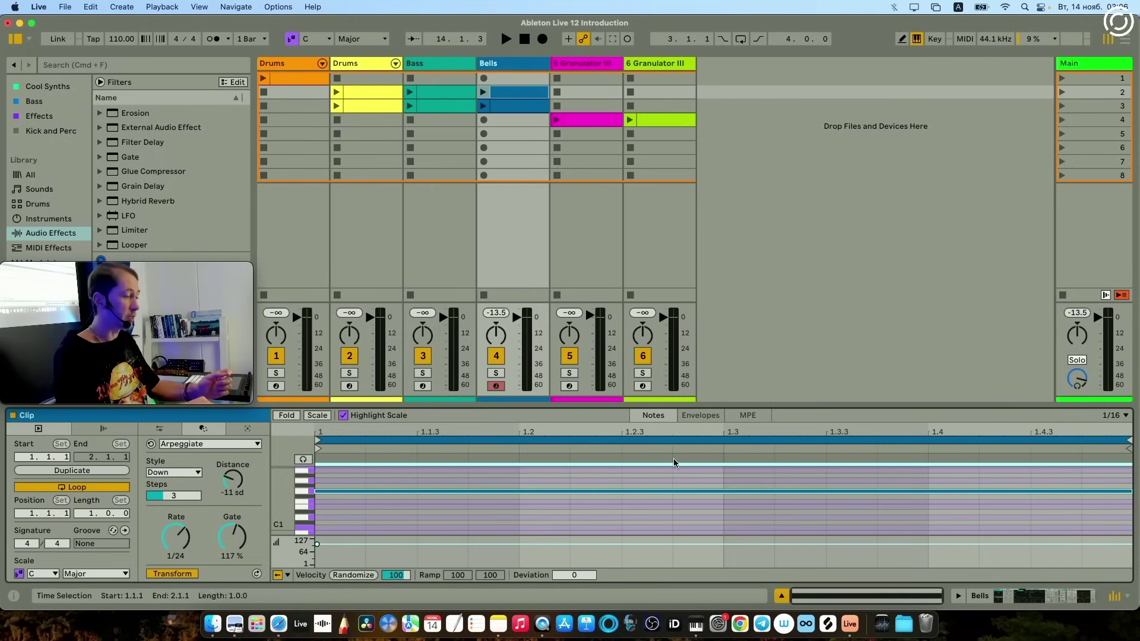
# - Apply the Arpeggiate transformation to the G1 note and play the Bells clip
pyautogui.click(217, 445)
pyautogui.click(217, 444)
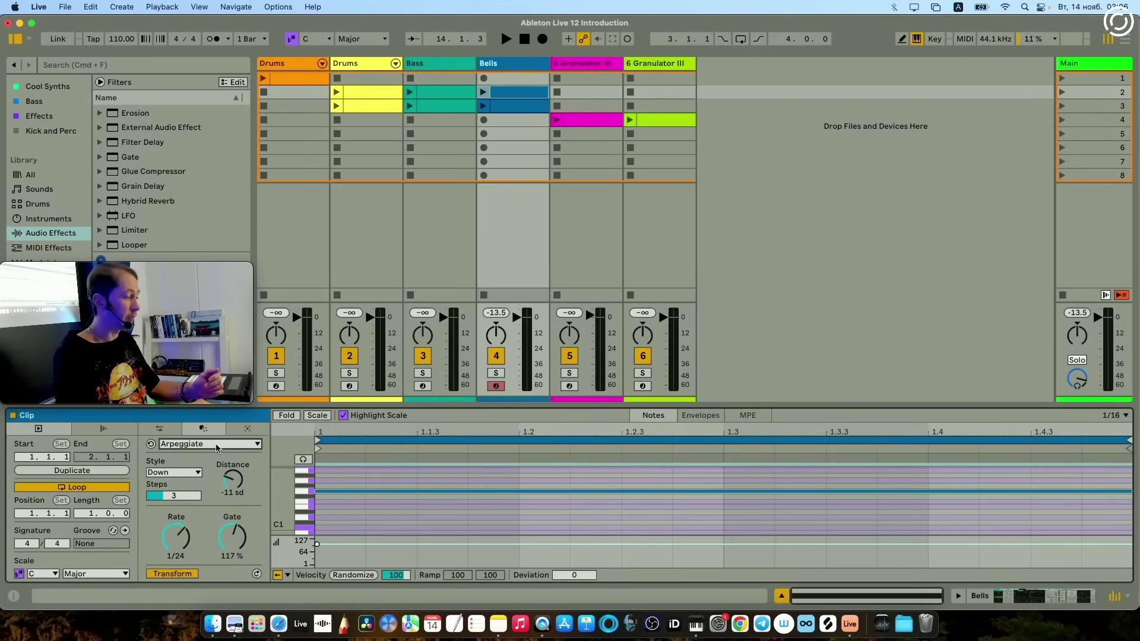
pyautogui.click(173, 575)
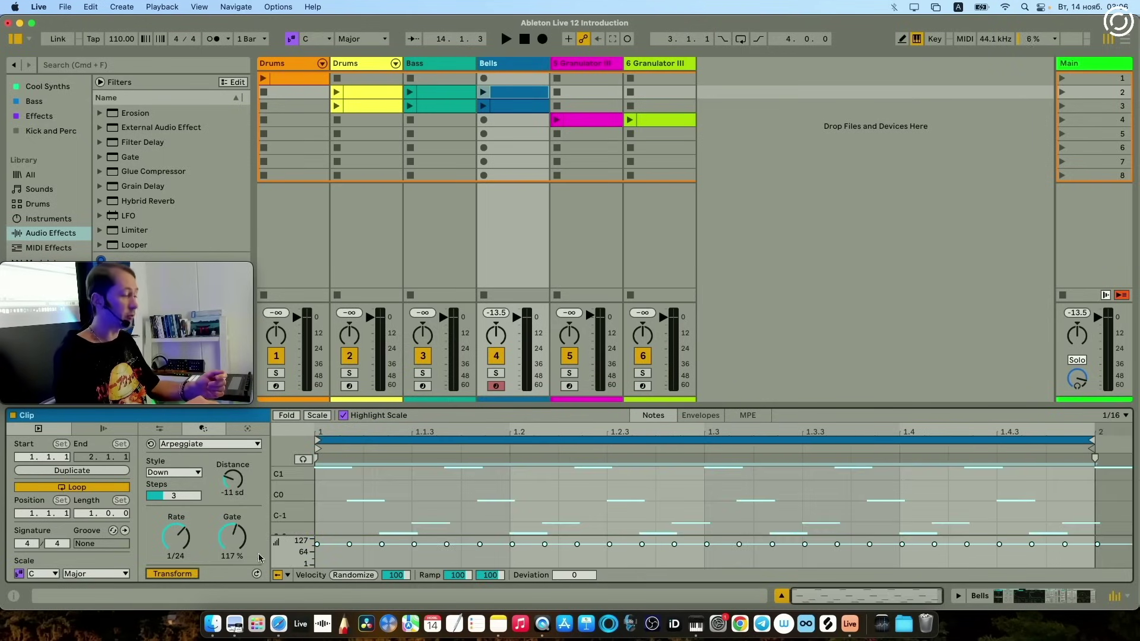
pyautogui.press('space')
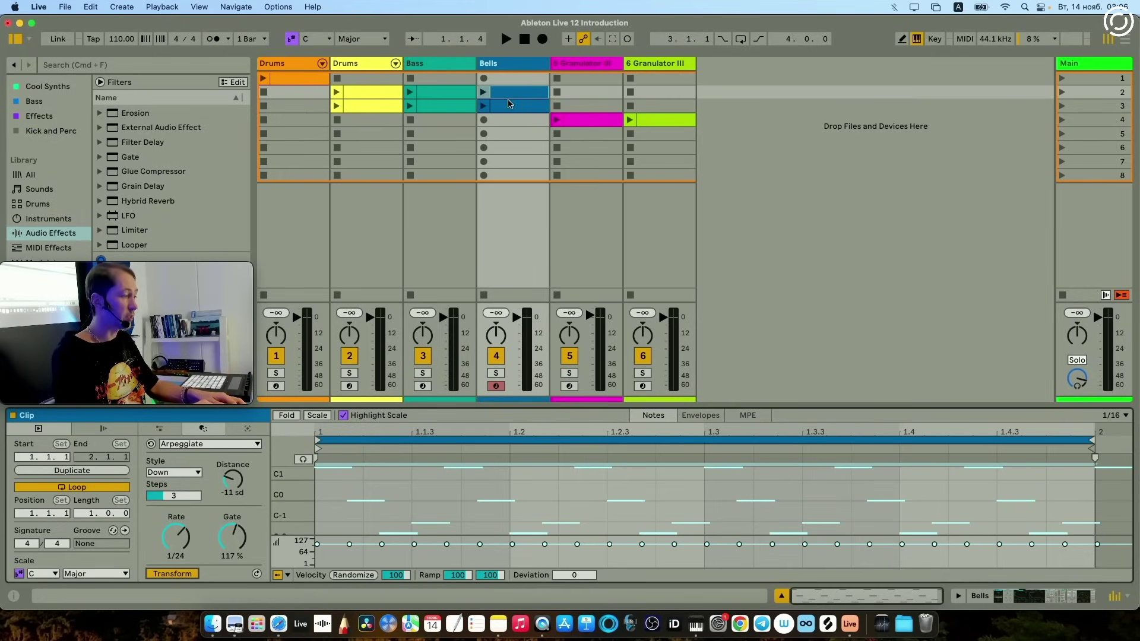
pyautogui.press('space')
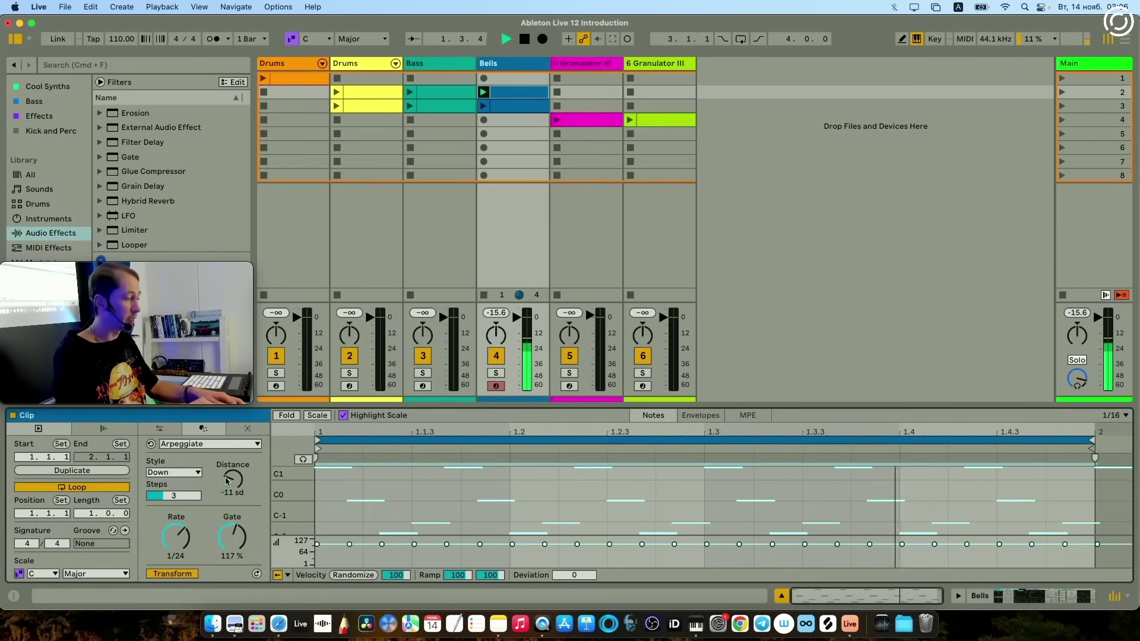
# - Set the arpeggio's Distance to -9 sd, Rate to 1/16 and Gate to 52% during playback
pyautogui.moveTo(230, 487); pyautogui.dragTo(231, 483)
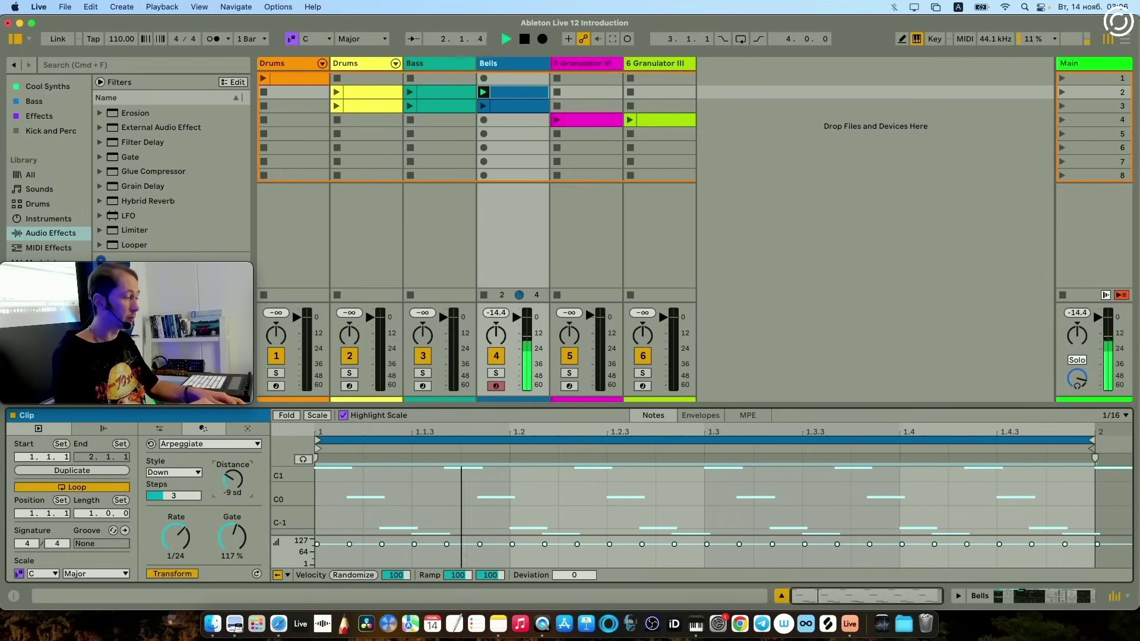
pyautogui.click(174, 496)
pyautogui.moveTo(181, 541); pyautogui.dragTo(232, 561)
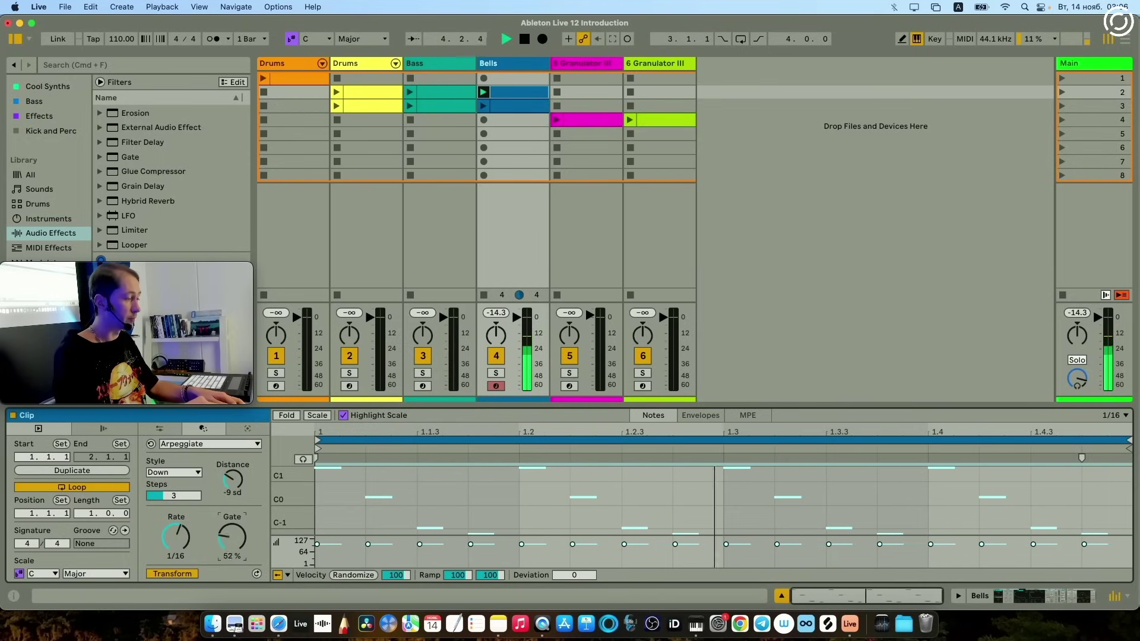
# - Switch the transformation to Connect and on to Ornament, and set the Flam Position to 42% for the selected C1 notes
pyautogui.click(190, 445)
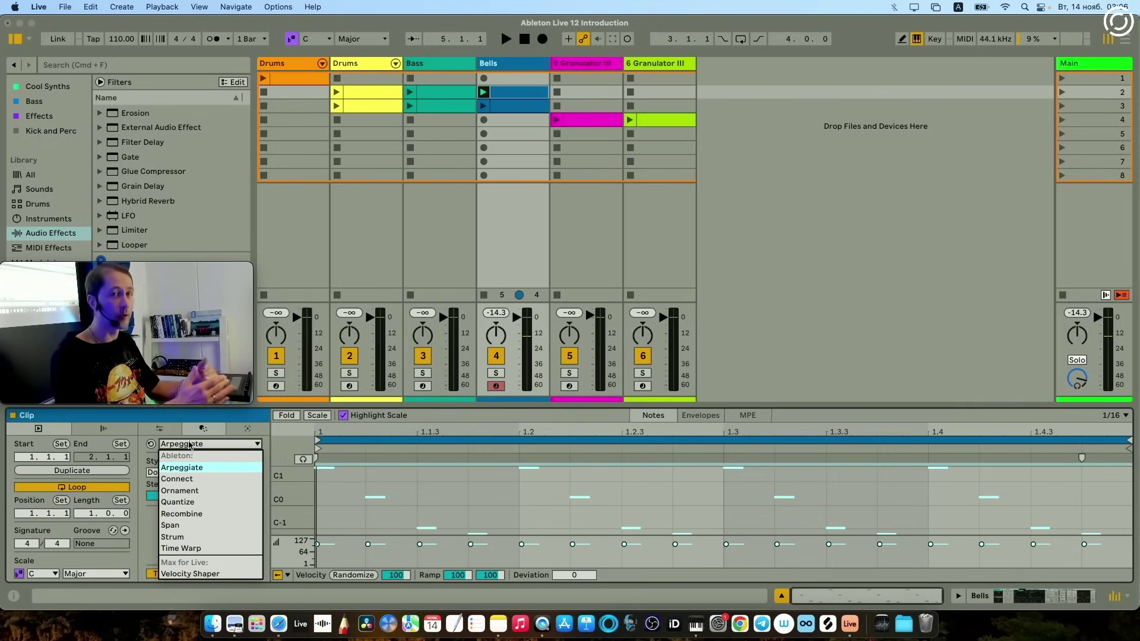
pyautogui.click(186, 480)
pyautogui.click(199, 447)
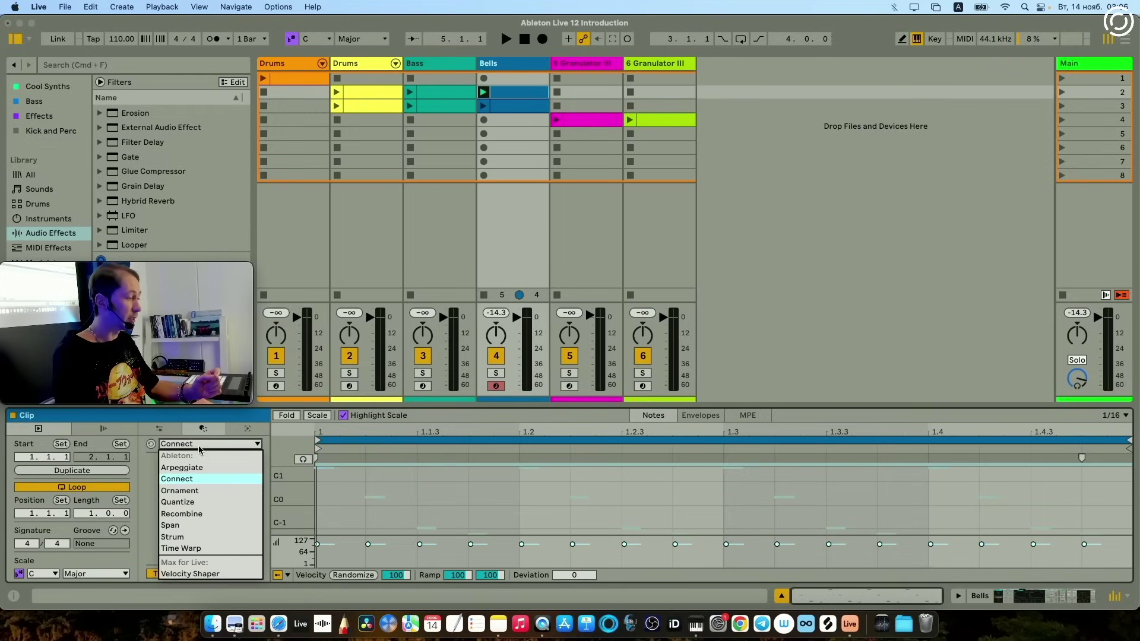
pyautogui.click(199, 489)
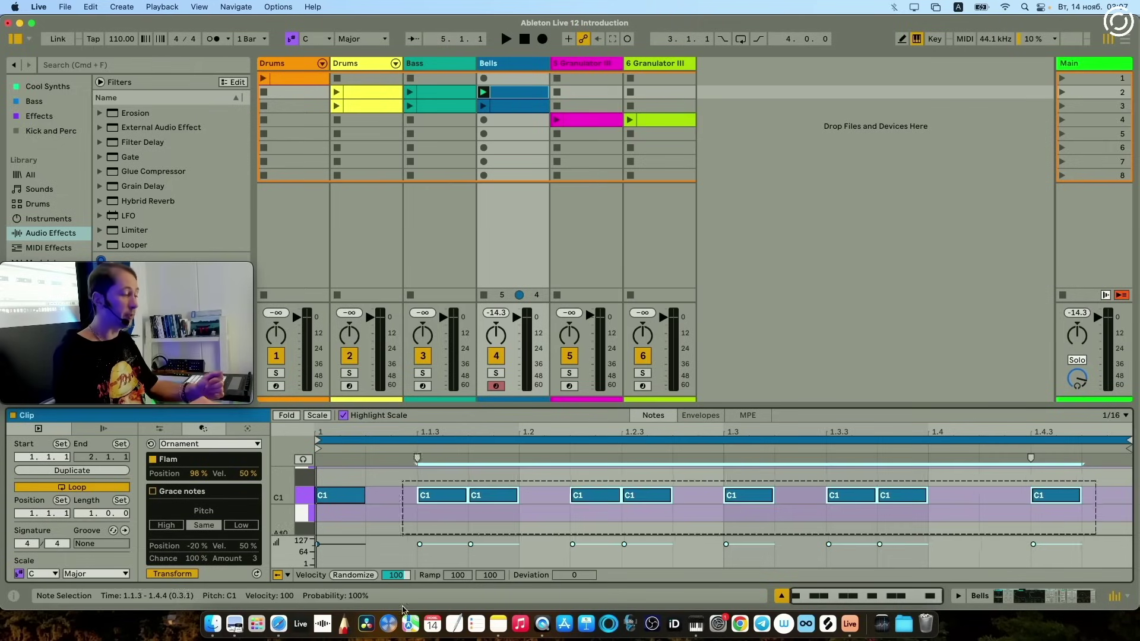
pyautogui.moveTo(199, 473); pyautogui.dragTo(199, 507)
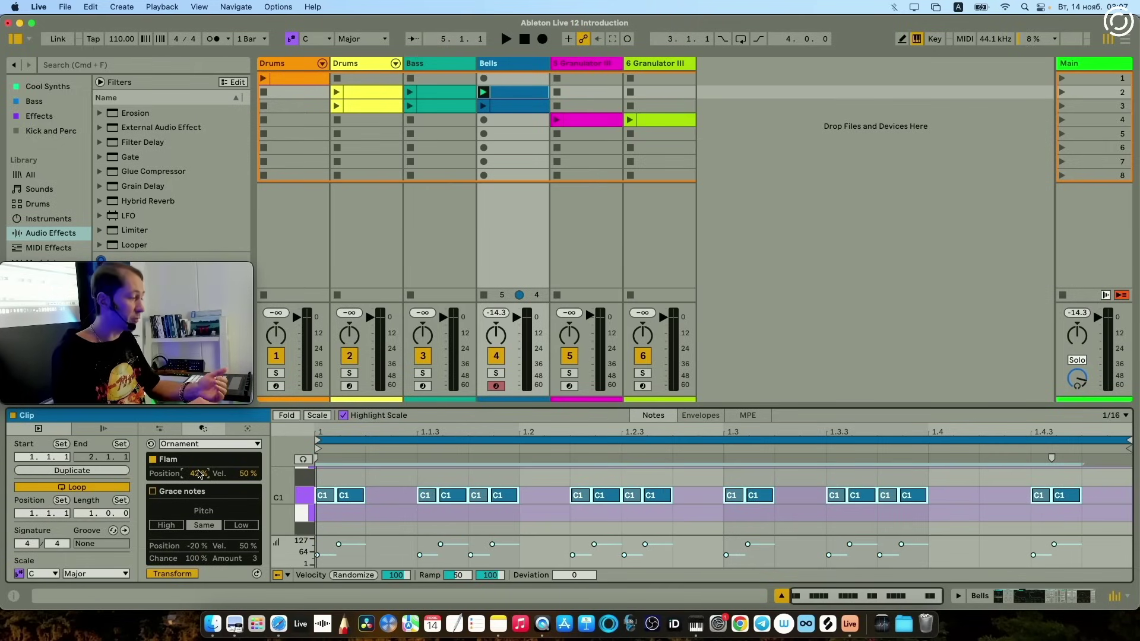
# - Replace the flam with grace notes on the C1 notes, setting their pitch to High and Position to -100%
pyautogui.click(153, 492)
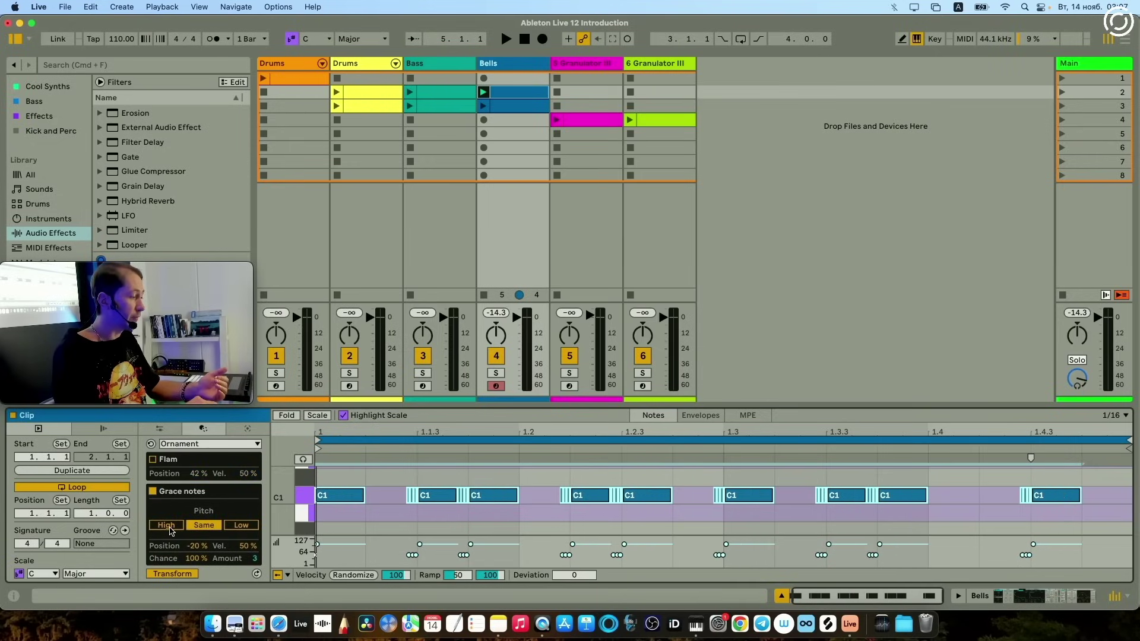
pyautogui.click(168, 526)
pyautogui.moveTo(289, 497); pyautogui.dragTo(200, 587)
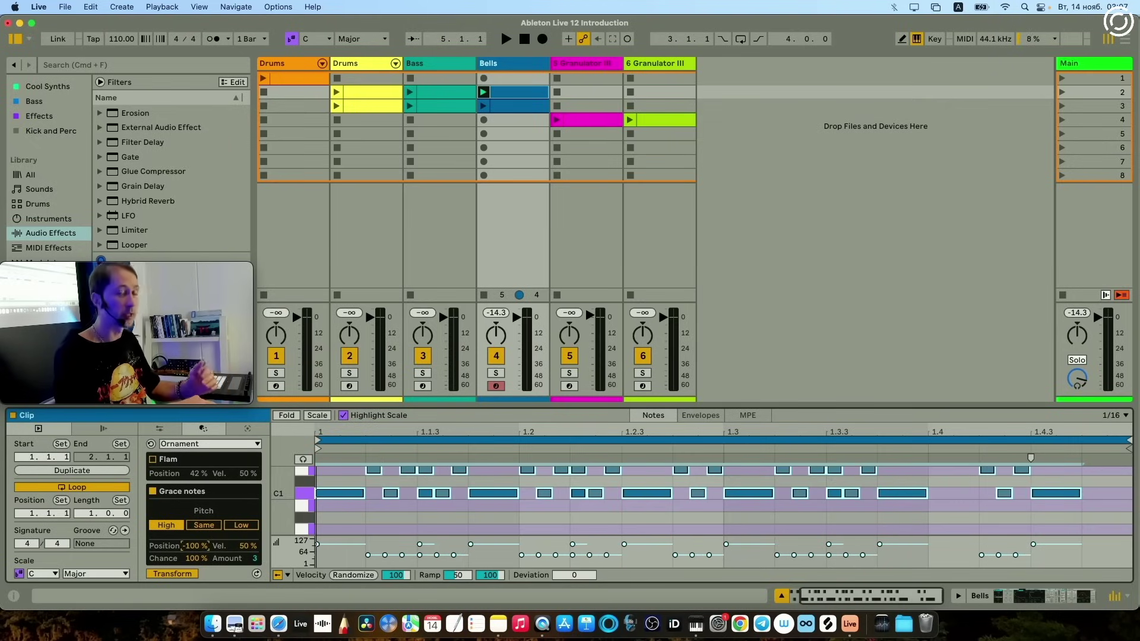
# - Play the Bells clip and change the grace notes' pitch to Same and finally to Low
pyautogui.press('space')
pyautogui.moveTo(199, 547)
pyautogui.mouseDown()
pyautogui.moveTo(199, 504)
pyautogui.moveTo(199, 538)
pyautogui.mouseUp()
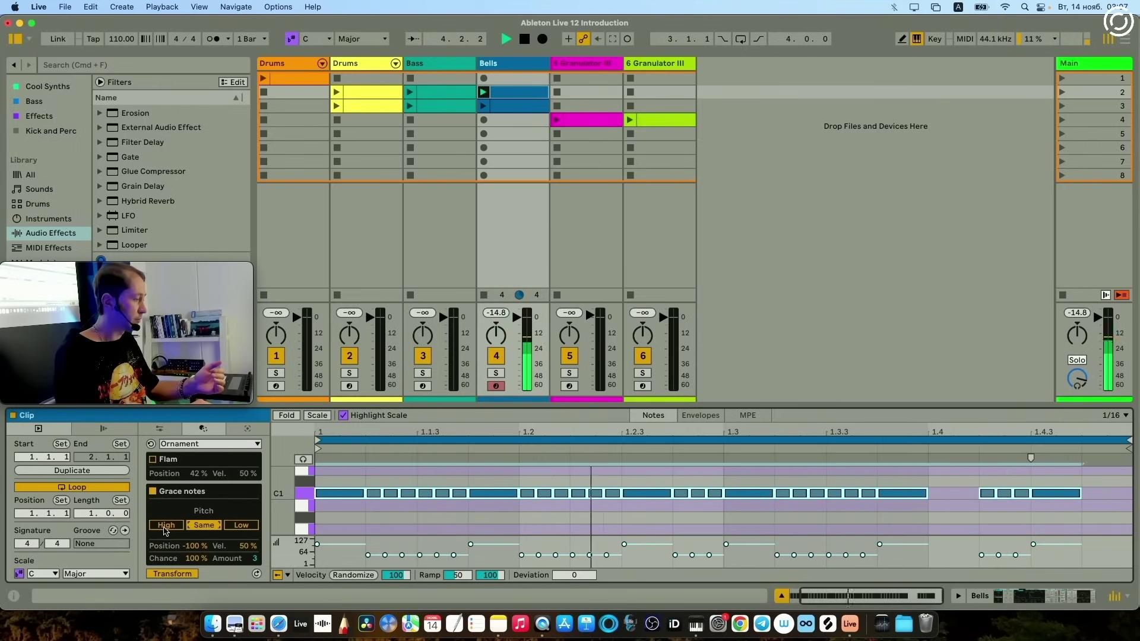
pyautogui.click(241, 525)
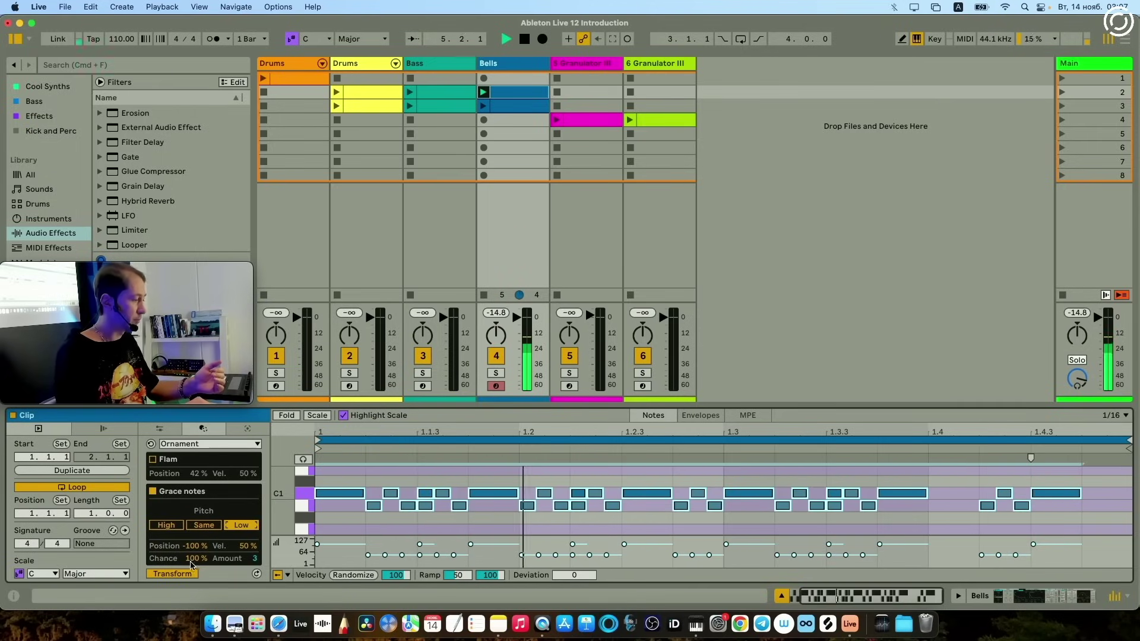
# - Set the grace notes' Velocity to 88% and, with playback stopped, their Position to 100%
pyautogui.moveTo(188, 558); pyautogui.dragTo(196, 550)
pyautogui.moveTo(249, 546); pyautogui.dragTo(248, 523)
pyautogui.press('space')
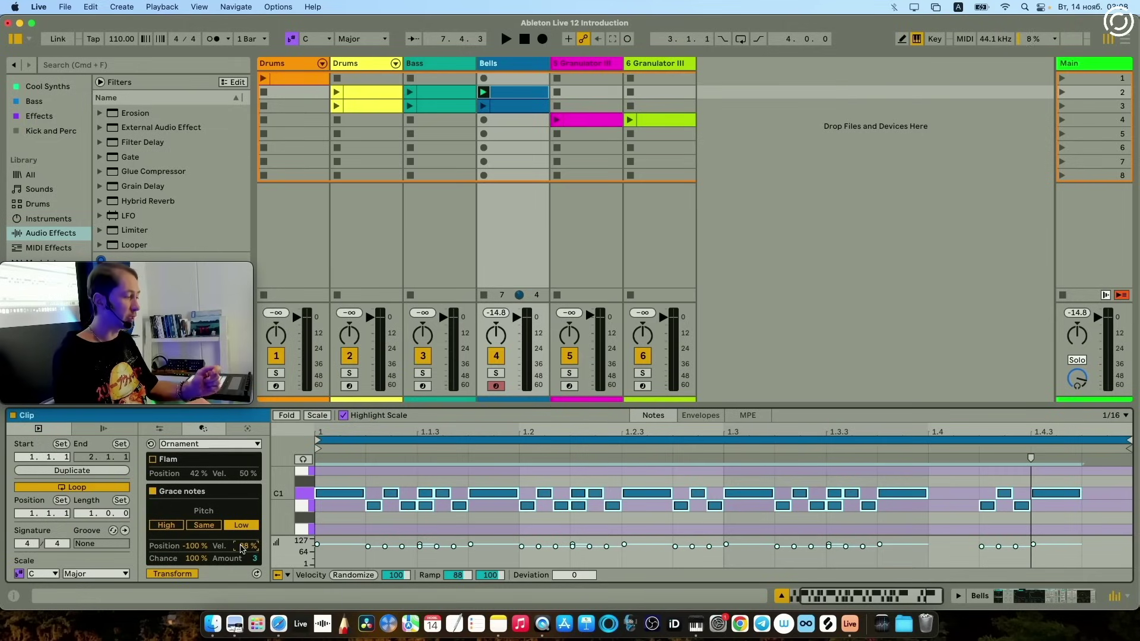
pyautogui.moveTo(193, 546); pyautogui.dragTo(164, 465)
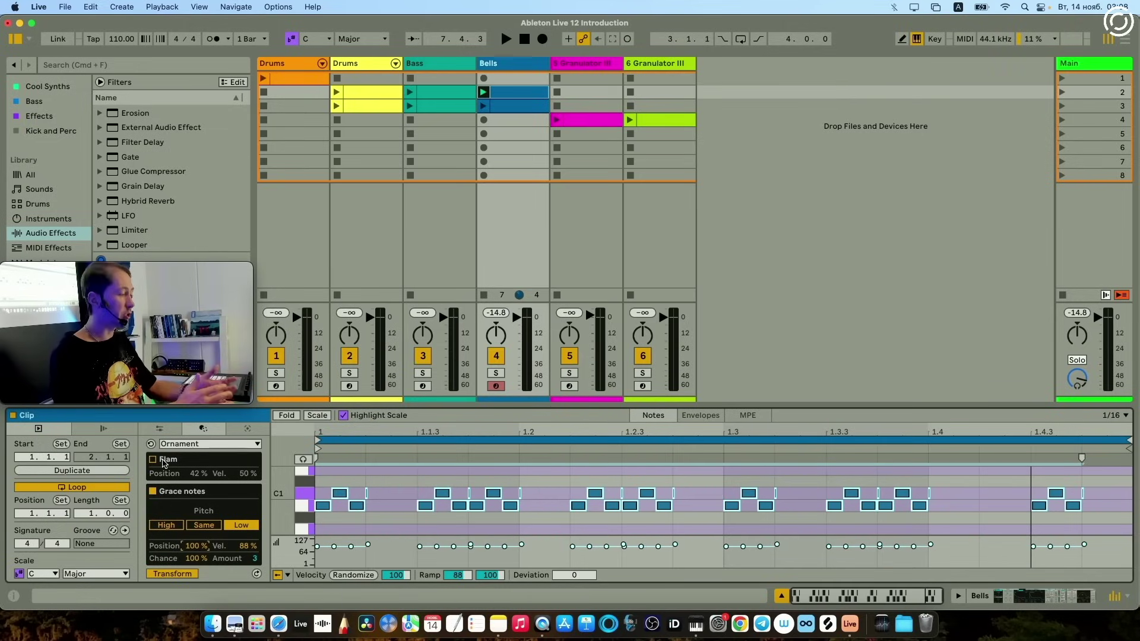
# - Switch the transformation to Quantize and set its Amount to 2% on the current grid
pyautogui.click(211, 444)
pyautogui.click(196, 455)
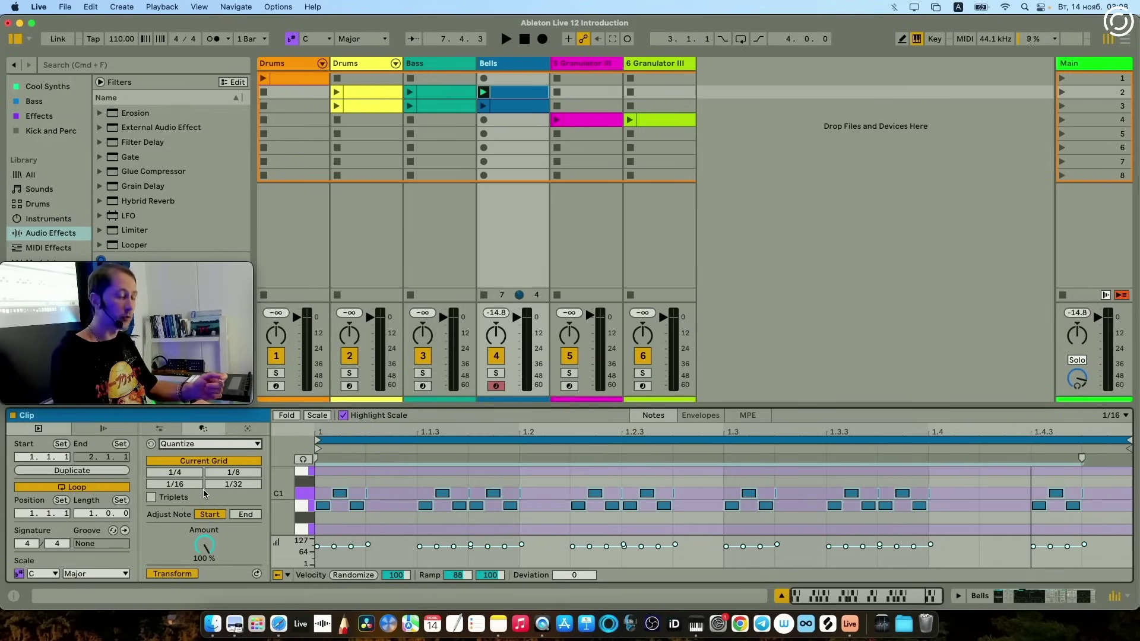
pyautogui.moveTo(202, 545)
pyautogui.mouseDown()
pyautogui.moveTo(202, 585)
pyautogui.moveTo(203, 546)
pyautogui.mouseUp()
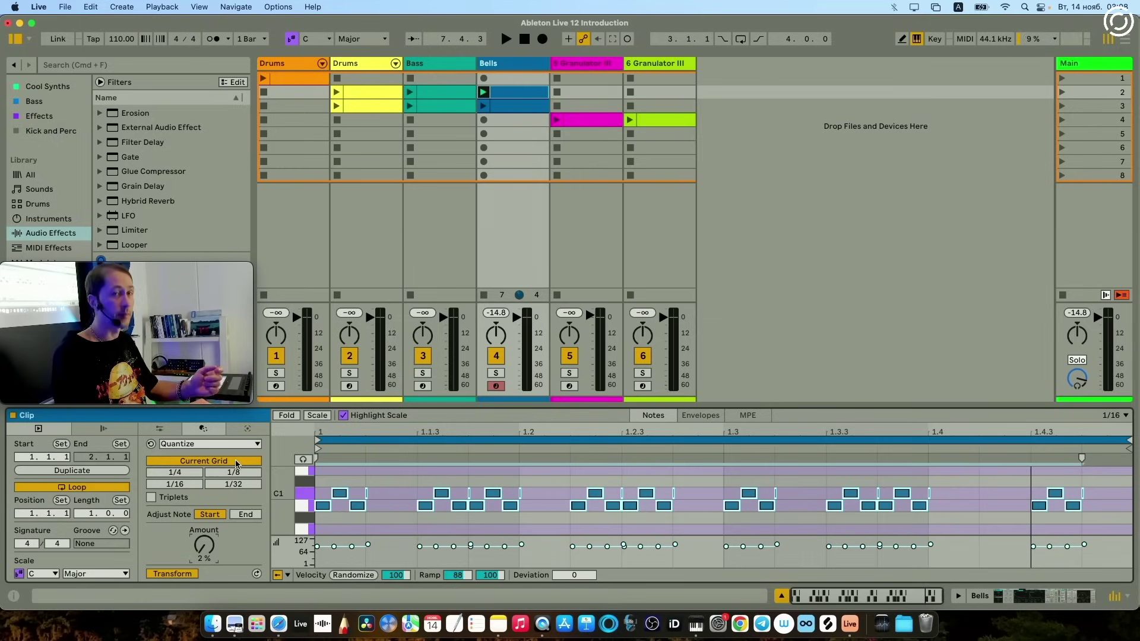
# - Switch the transformation to Recombine and rotate the selected notes' pitch, length and velocity by 4
pyautogui.click(237, 444)
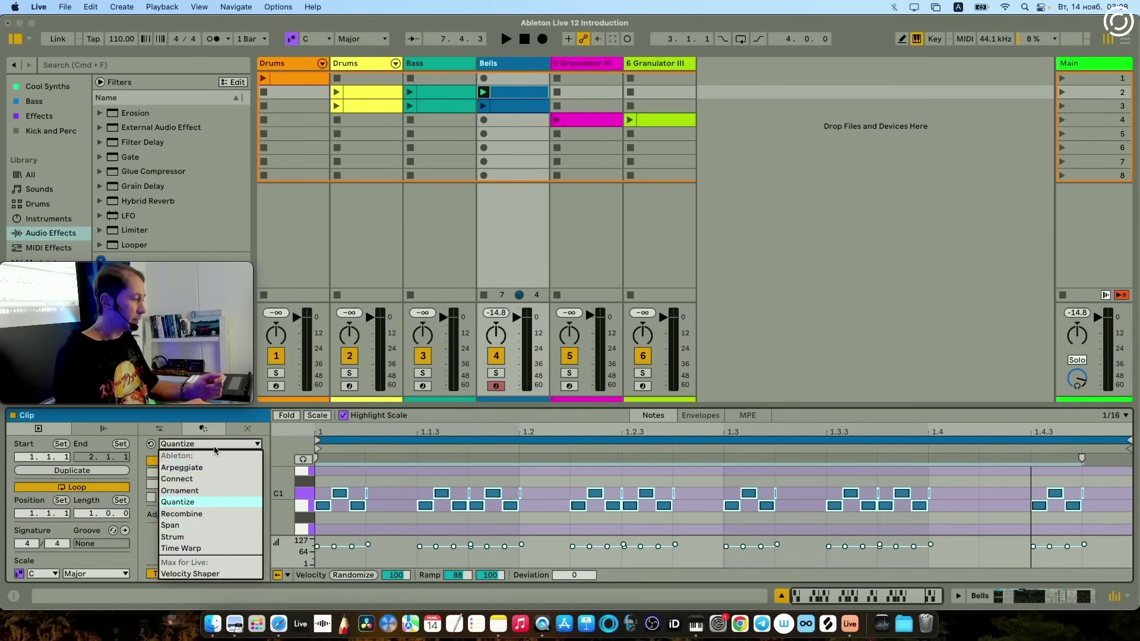
pyautogui.click(205, 515)
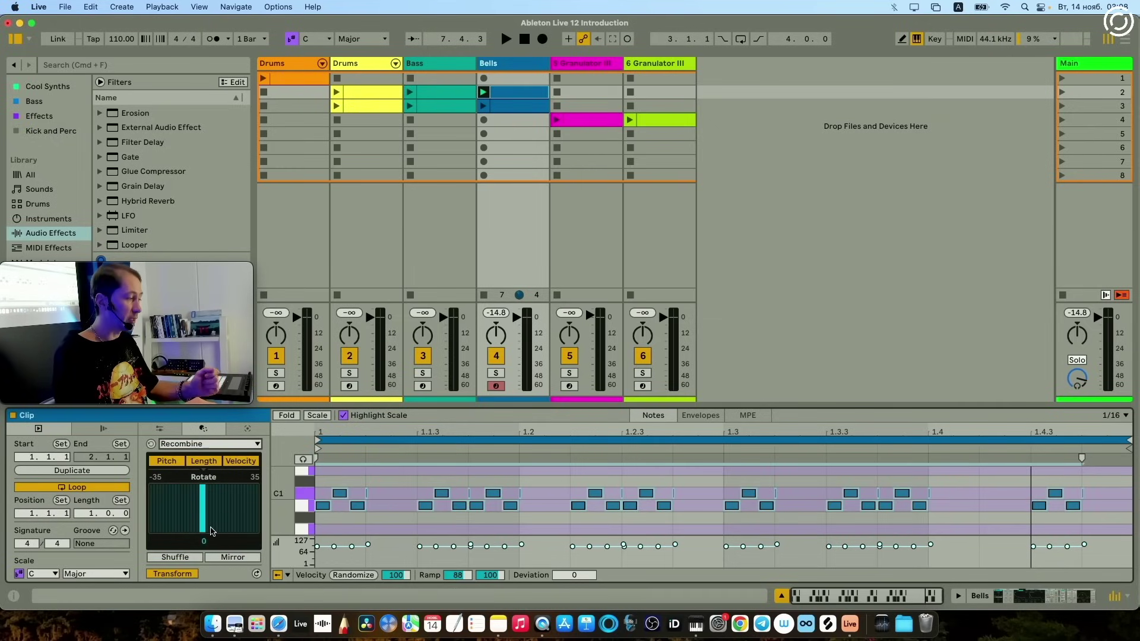
pyautogui.moveTo(198, 513)
pyautogui.mouseDown()
pyautogui.moveTo(163, 516)
pyautogui.moveTo(208, 515)
pyautogui.mouseUp()
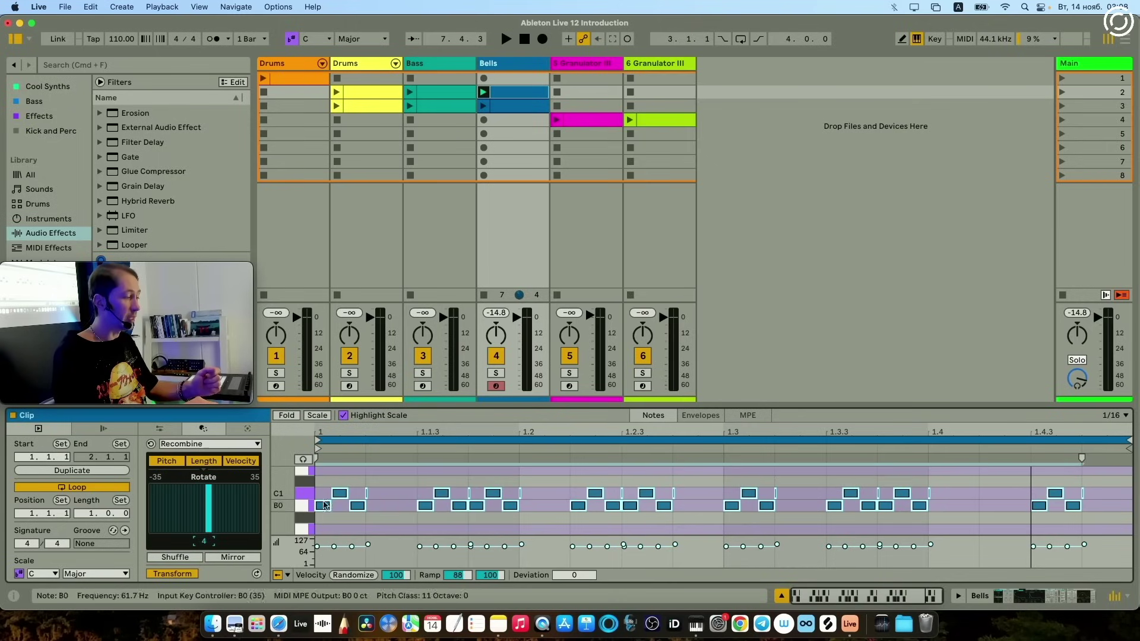
# - Replace all notes in the Bells clip with five new notes across the bar: F0, G0, A0, B0 and A0
pyautogui.moveTo(458, 406); pyautogui.dragTo(457, 291)
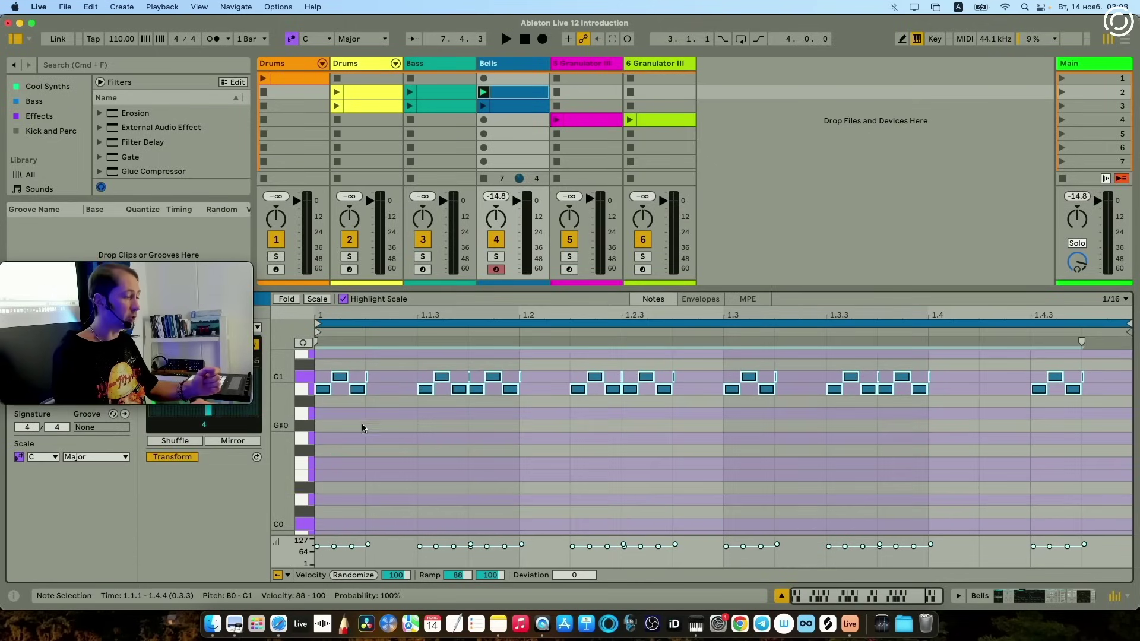
pyautogui.press('super+a')
pyautogui.press('Delete')
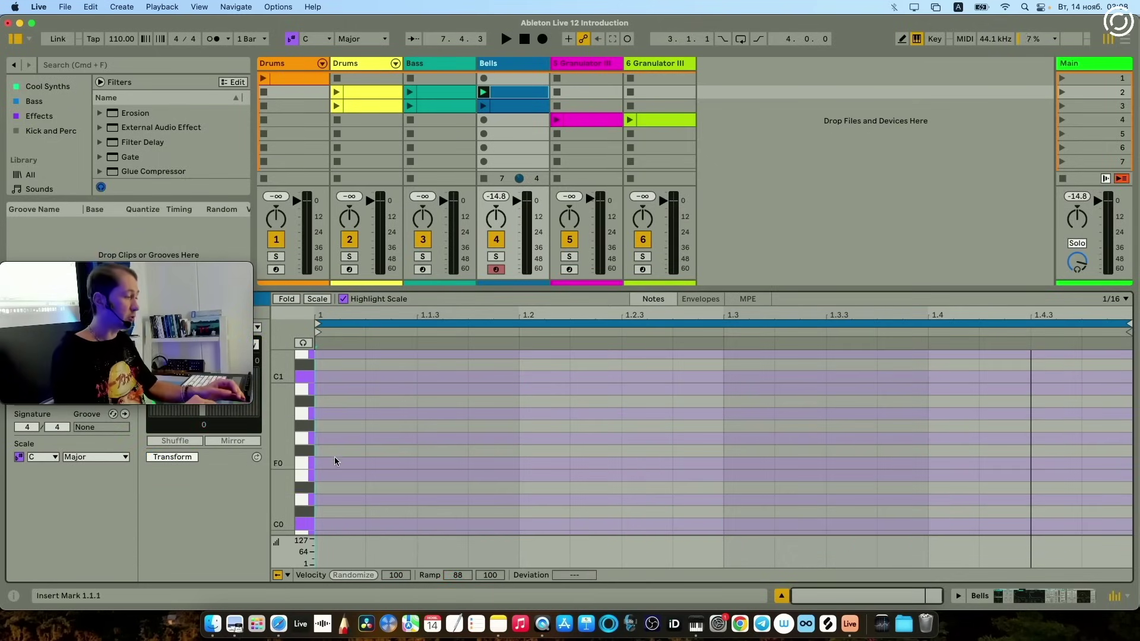
pyautogui.doubleClick(342, 463)
pyautogui.doubleClick(484, 438)
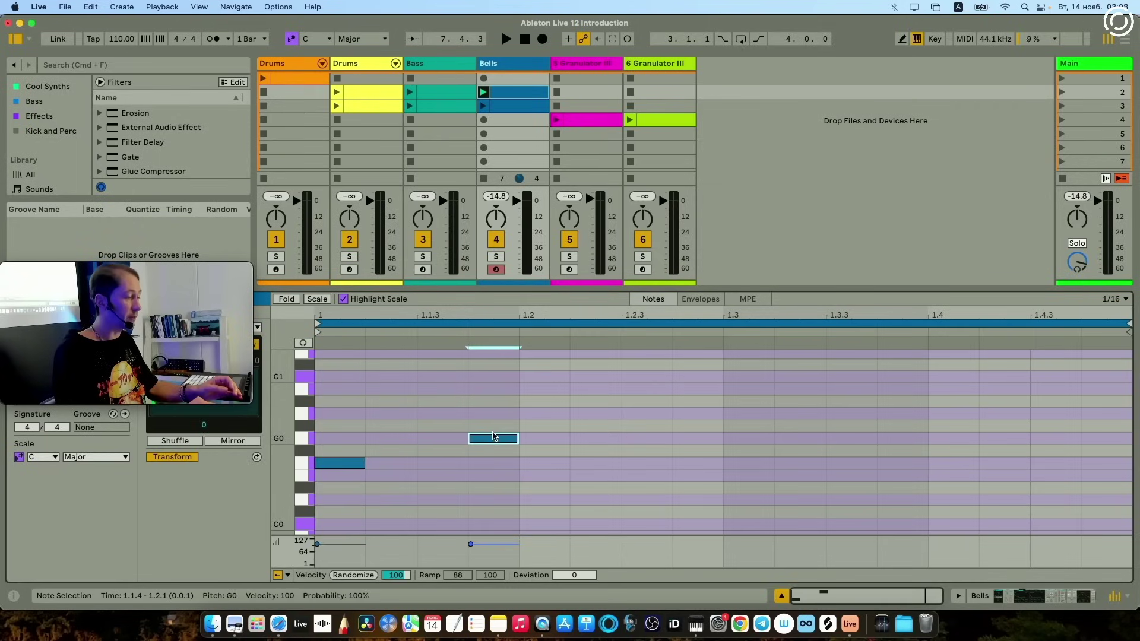
pyautogui.doubleClick(647, 414)
pyautogui.doubleClick(902, 389)
pyautogui.doubleClick(1003, 414)
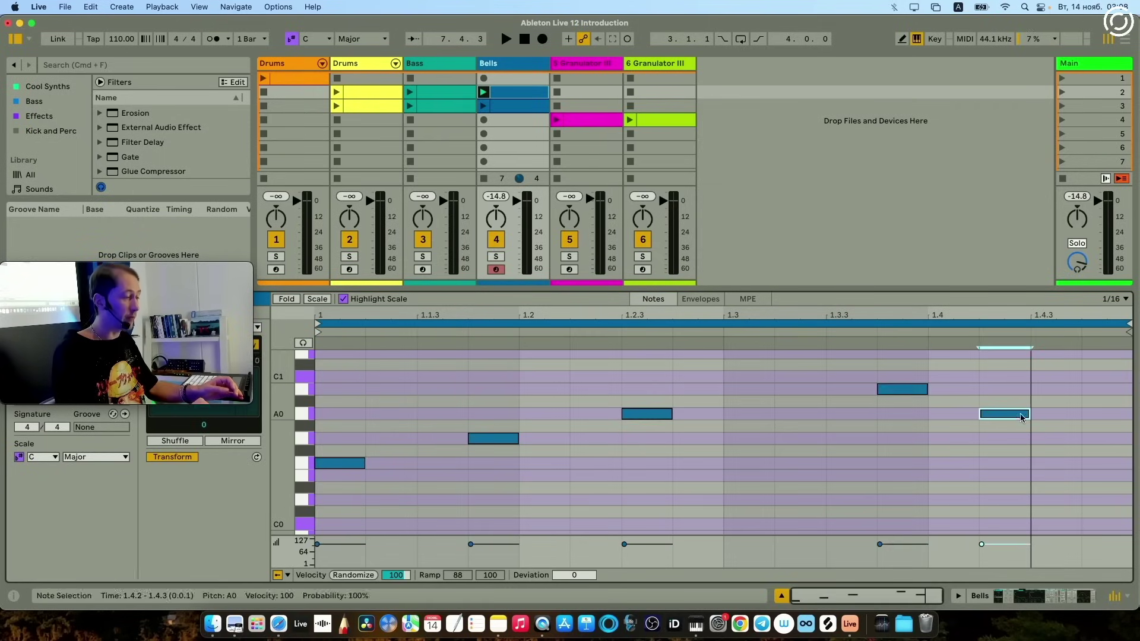
# - Rotate all the notes with Recombine by 2, then -1 and finally 3 while the Bells clip plays with the first Drums clip
pyautogui.press('super+a')
pyautogui.moveTo(389, 288); pyautogui.dragTo(386, 343)
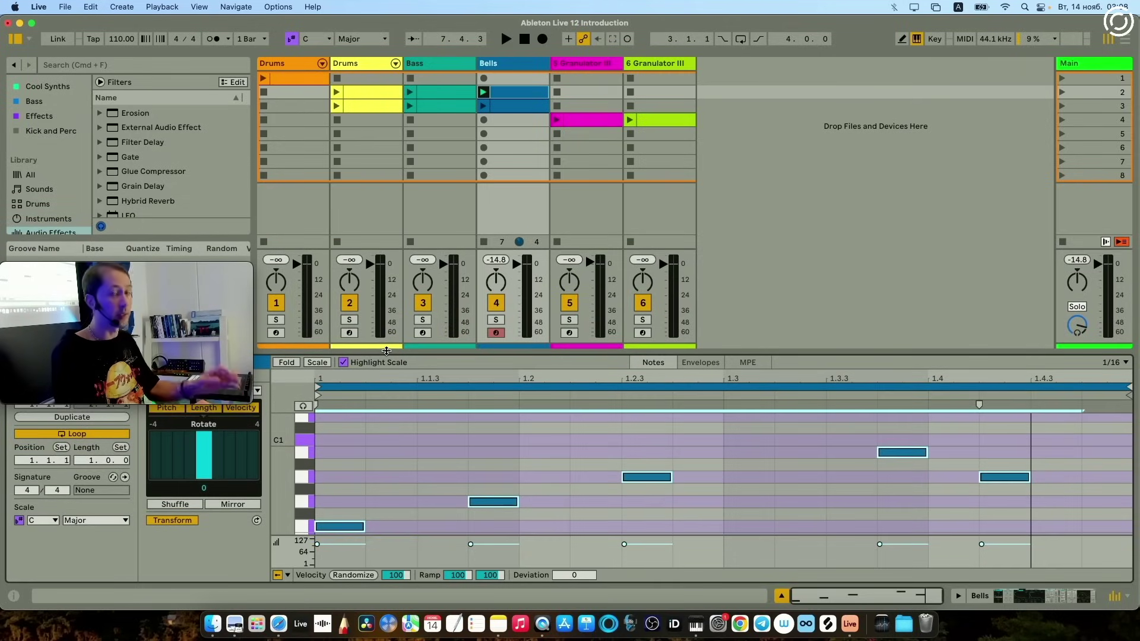
pyautogui.press('space')
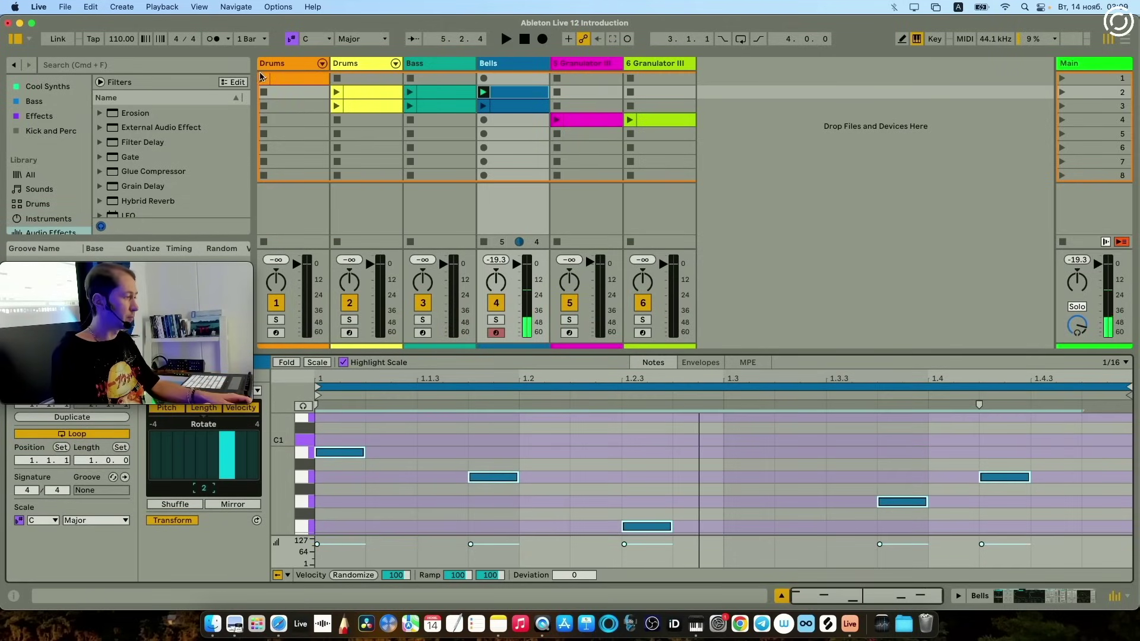
pyautogui.hotkey('shift', 'Tab')
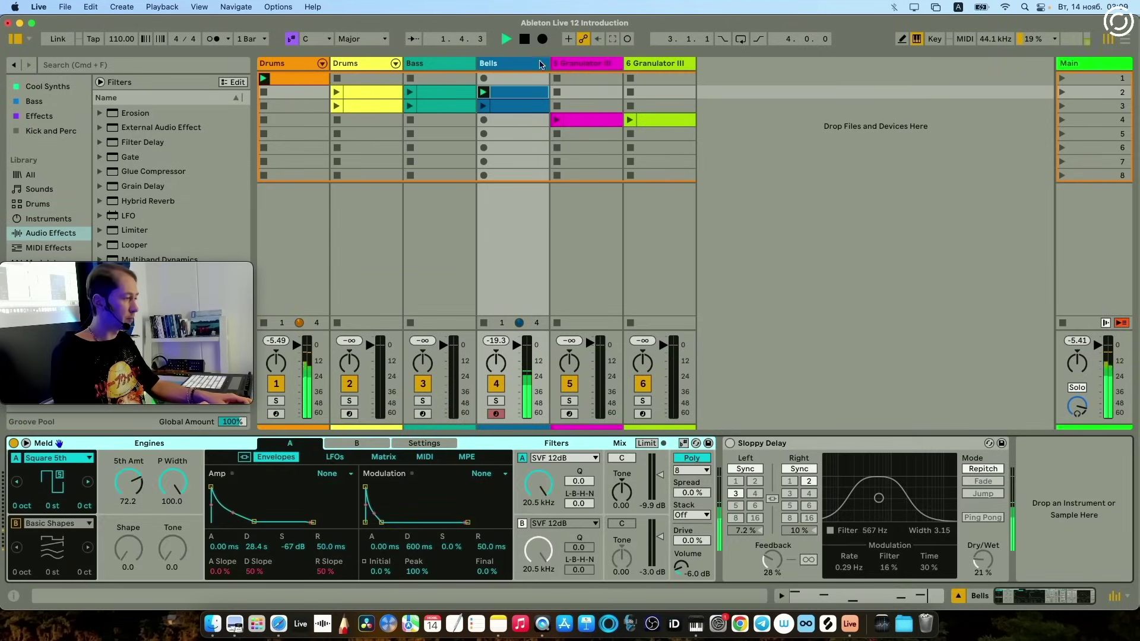
pyautogui.hotkey('shift', 'Tab')
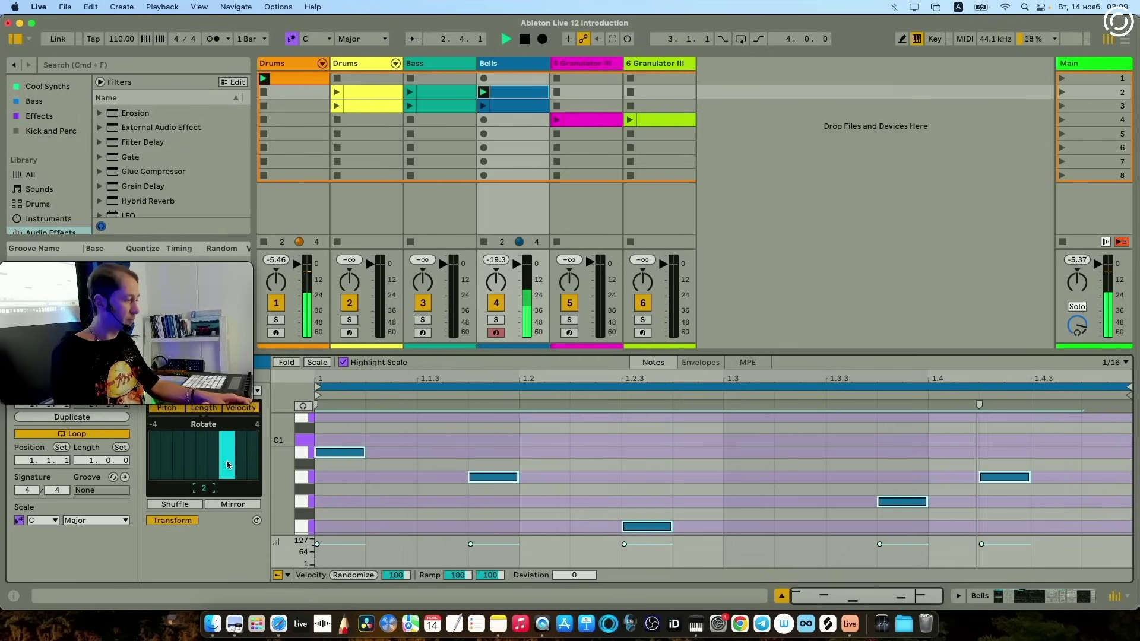
pyautogui.moveTo(227, 465); pyautogui.dragTo(191, 461)
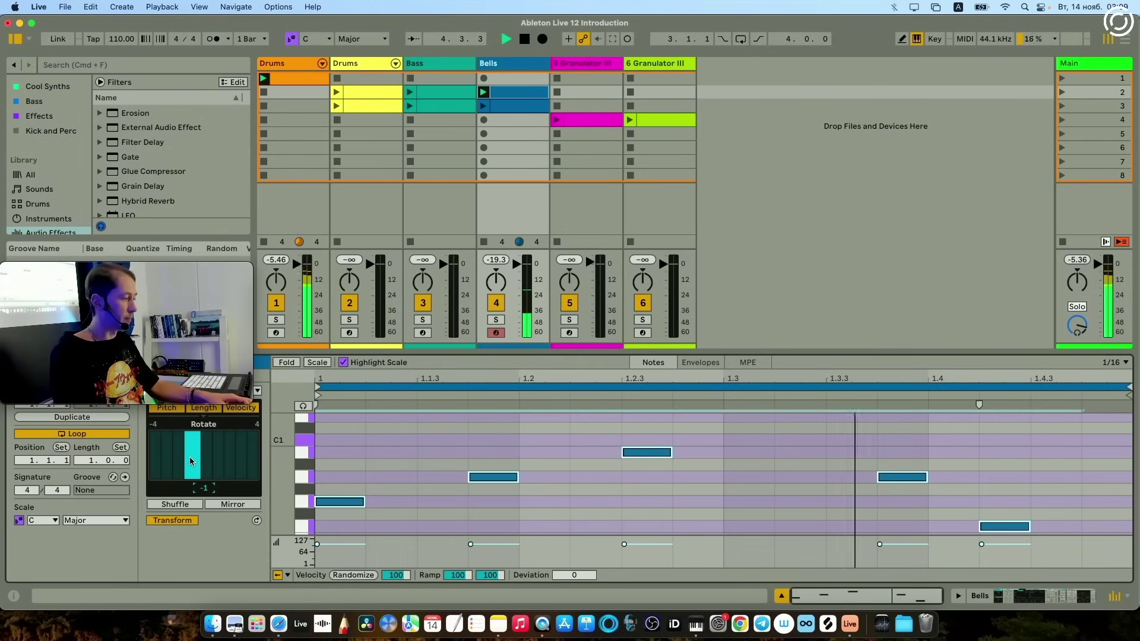
pyautogui.moveTo(192, 460); pyautogui.dragTo(243, 463)
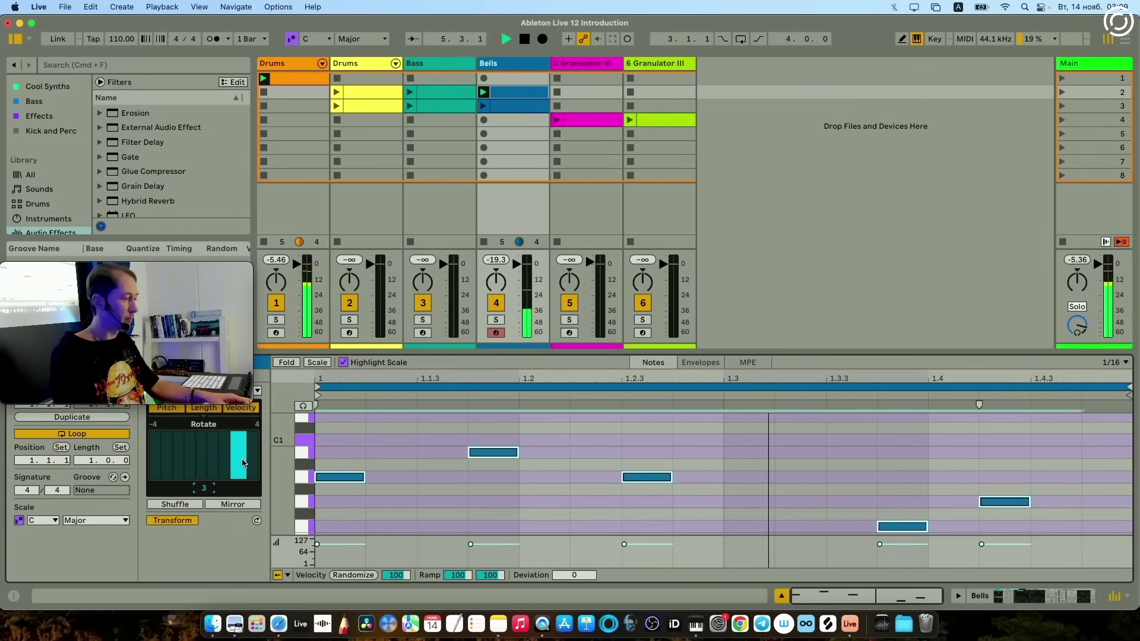
# - Add an F0 note at 1.2.2, C1 at 1.3.2 and G0 at 1.4.4, and rotate all the notes with Recombine
pyautogui.doubleClick(598, 527)
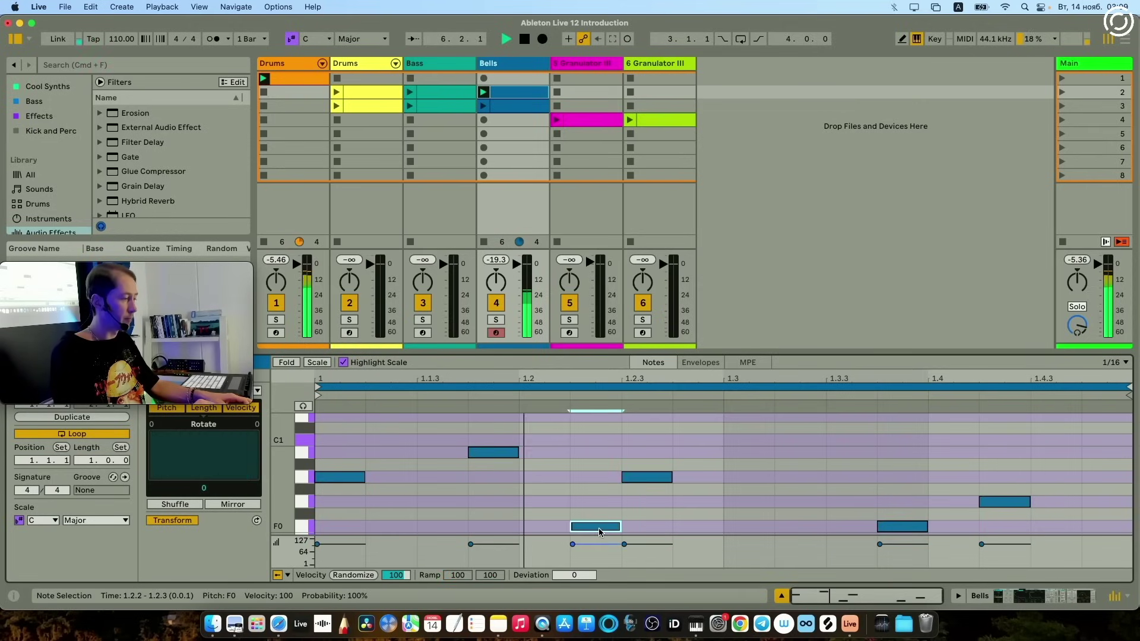
pyautogui.doubleClick(807, 441)
pyautogui.doubleClick(1081, 503)
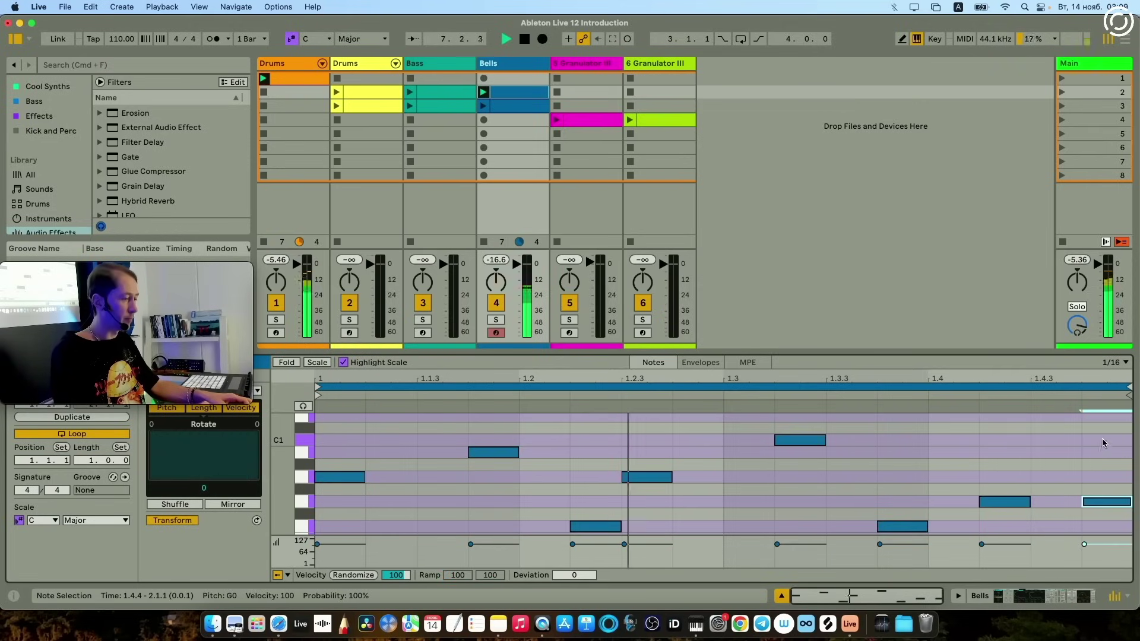
pyautogui.press('super+a')
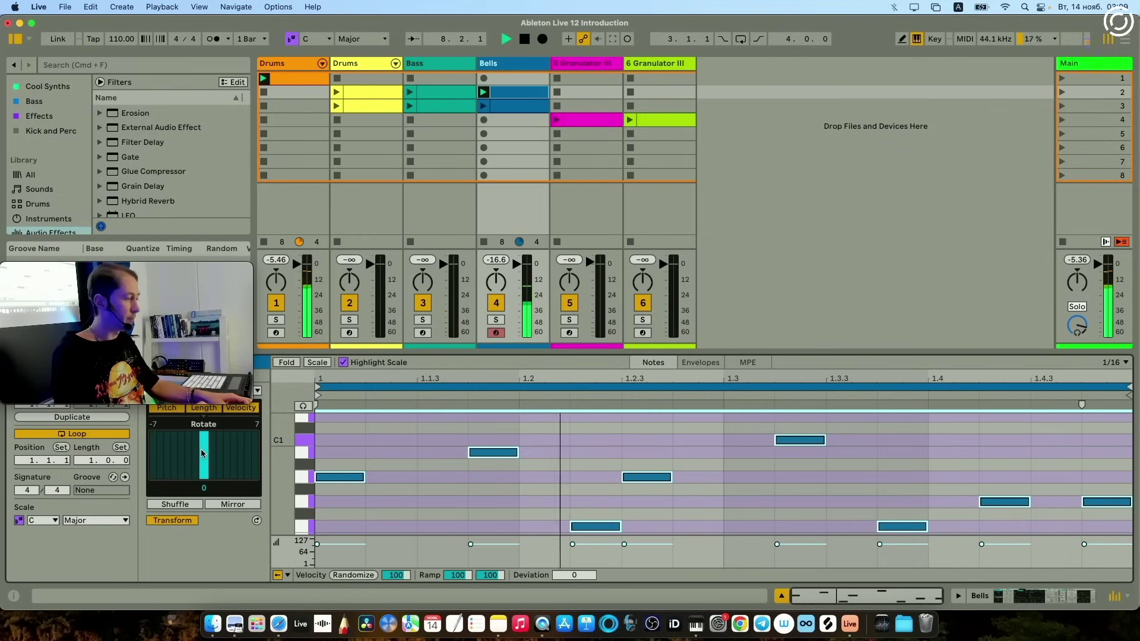
pyautogui.moveTo(202, 454); pyautogui.dragTo(186, 453)
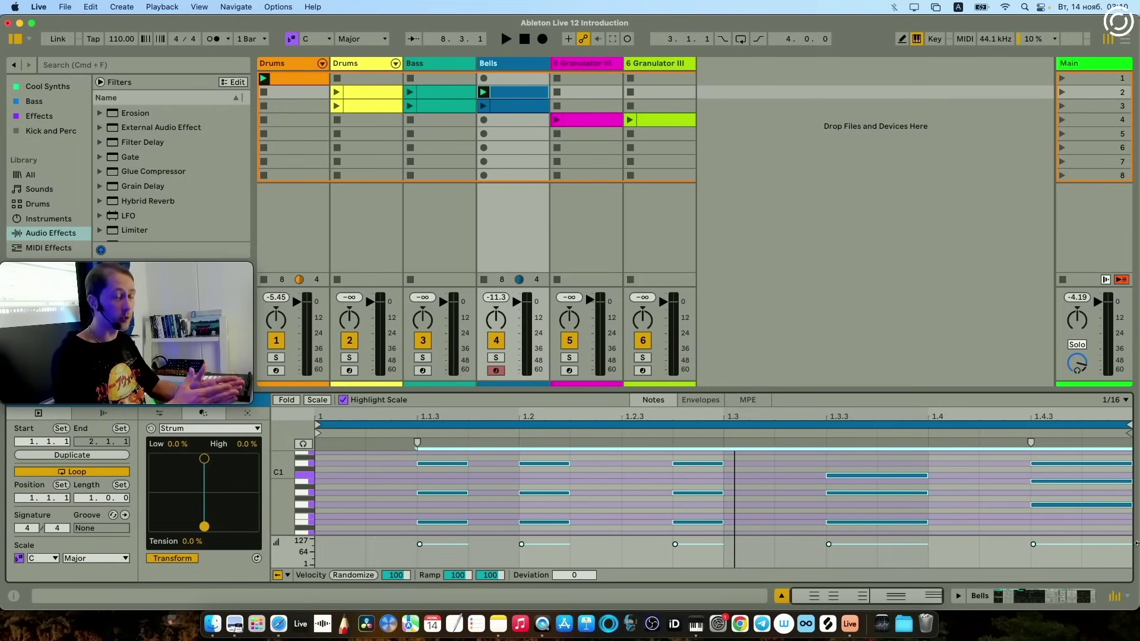
# - Apply Strum to the chords, set High to 22% and readjust the upper strum handle during playback
pyautogui.click(197, 428)
pyautogui.click(179, 519)
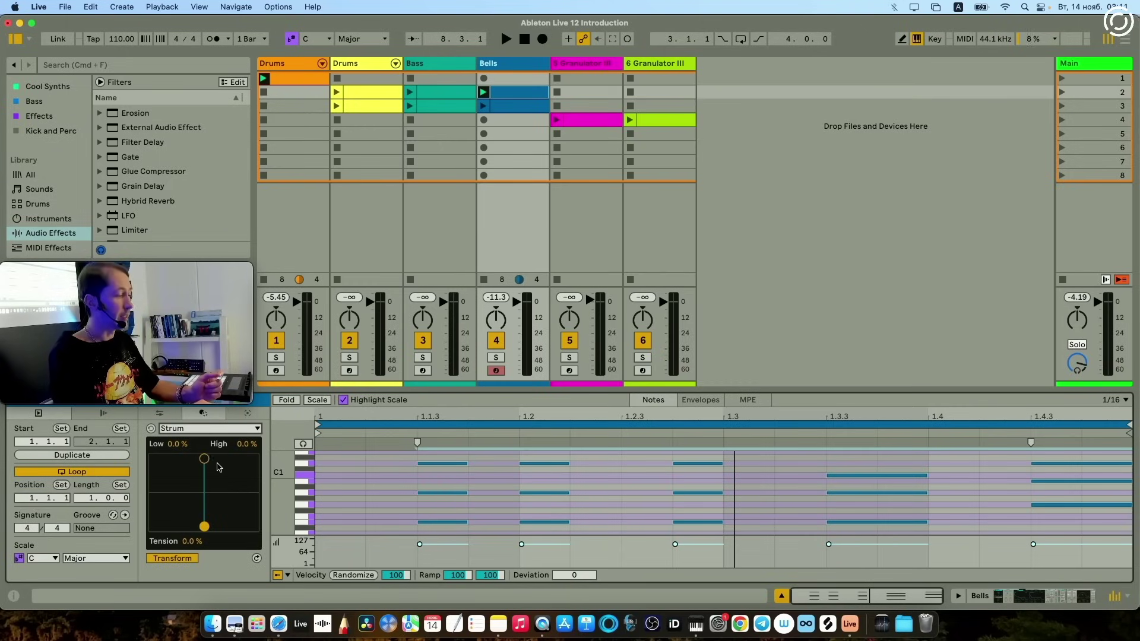
pyautogui.moveTo(205, 459)
pyautogui.mouseDown()
pyautogui.moveTo(234, 458)
pyautogui.moveTo(212, 458)
pyautogui.mouseUp()
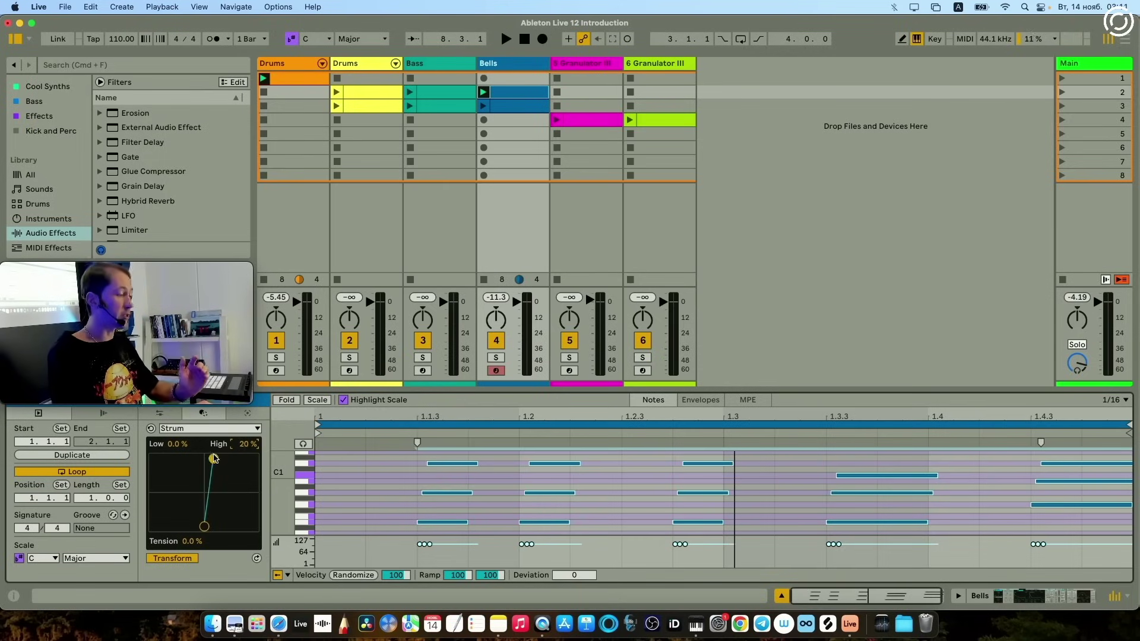
pyautogui.press('space')
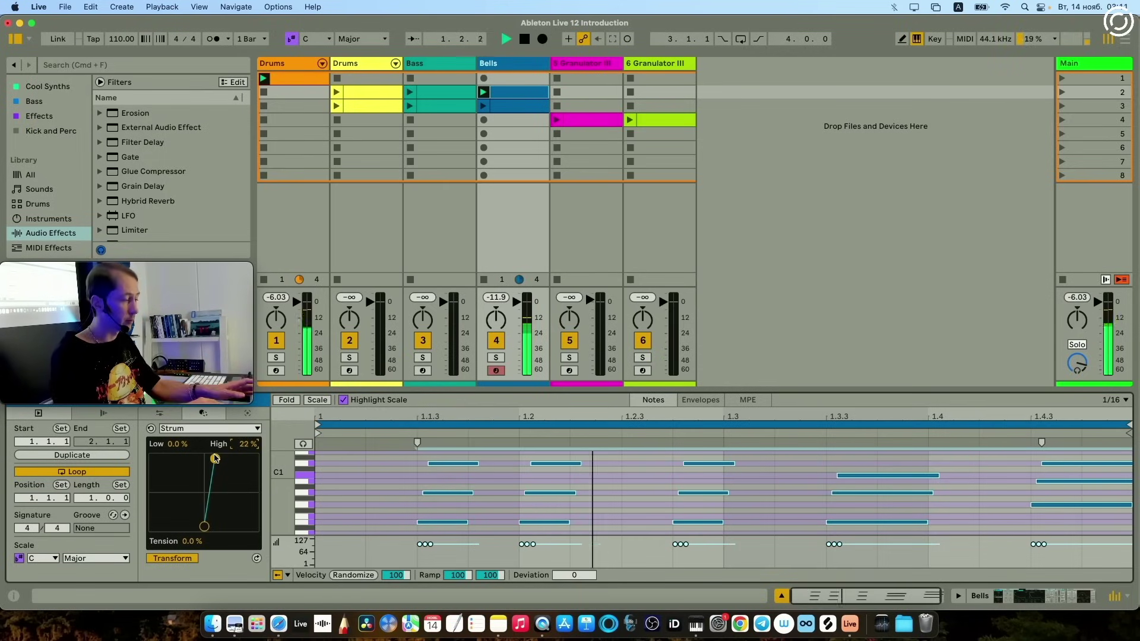
pyautogui.moveTo(215, 458)
pyautogui.mouseDown()
pyautogui.moveTo(238, 462)
pyautogui.moveTo(188, 459)
pyautogui.moveTo(202, 465)
pyautogui.mouseUp()
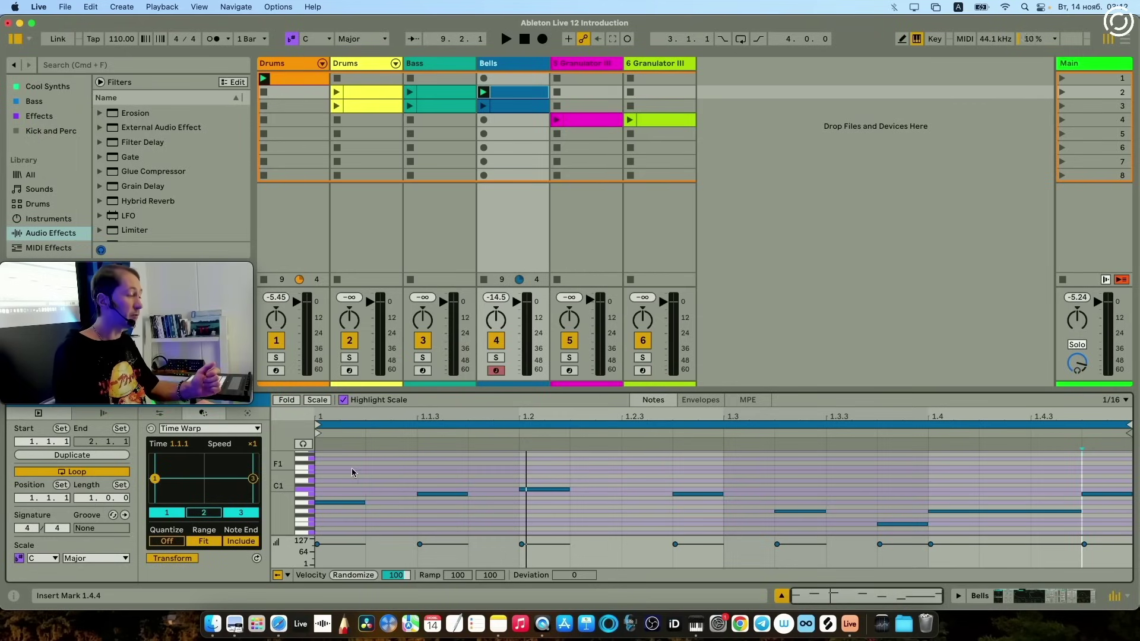
# - Select all the melody notes and shape a slowing Time Warp curve during playback, with the end breakpoint at 1.4.4 and speed ×0.98
pyautogui.press('super+a')
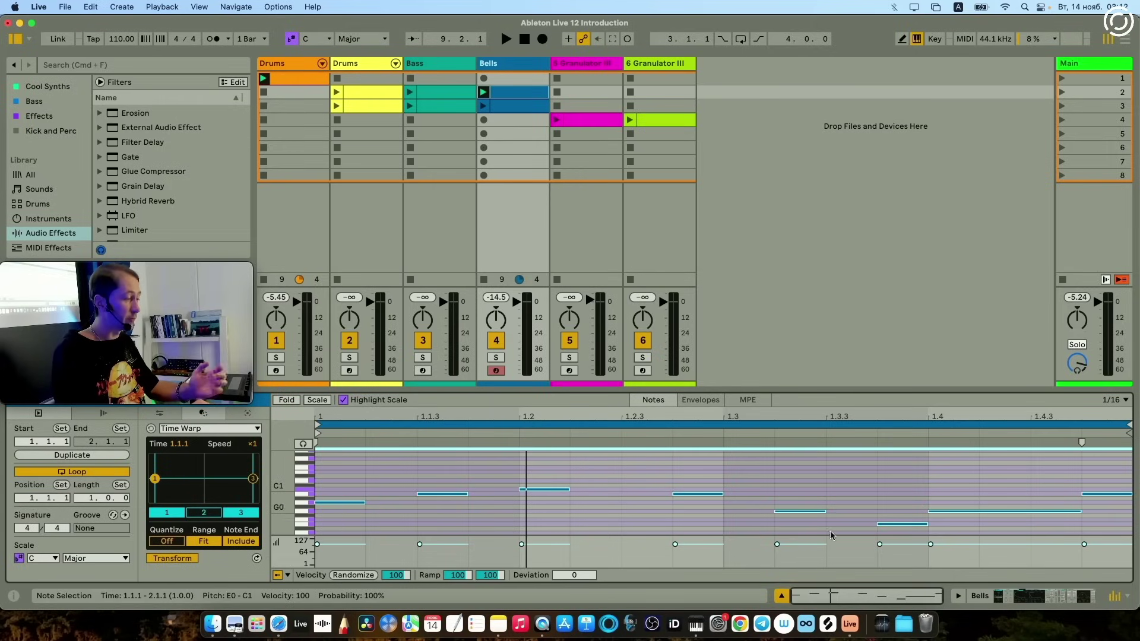
pyautogui.moveTo(165, 484)
pyautogui.mouseDown()
pyautogui.moveTo(143, 482)
pyautogui.moveTo(184, 477)
pyautogui.mouseUp()
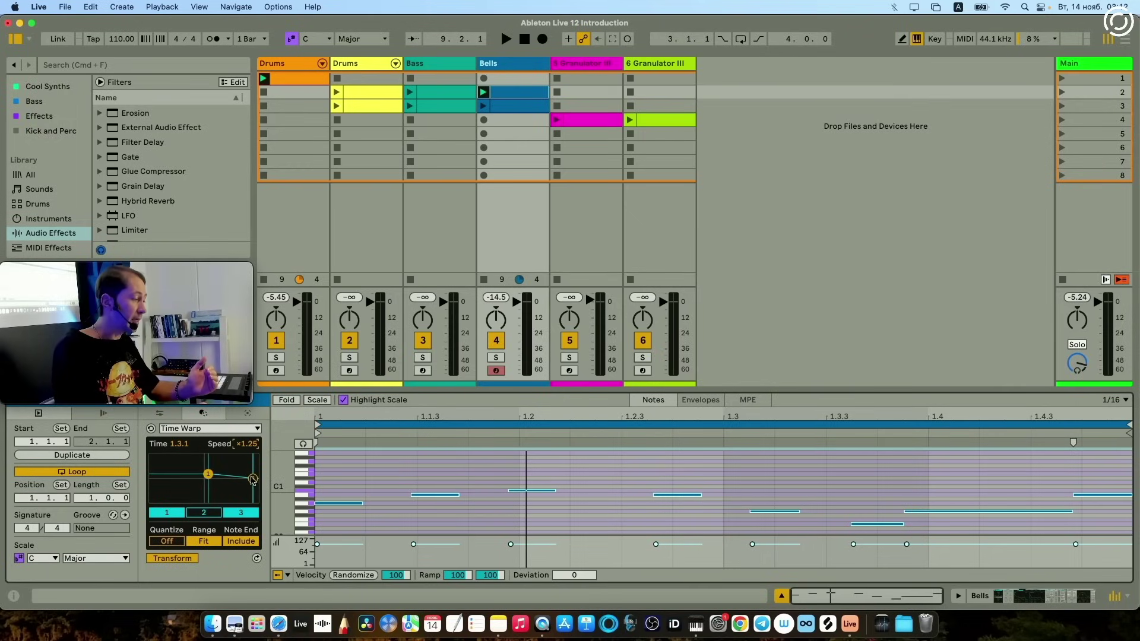
pyautogui.moveTo(252, 480); pyautogui.dragTo(154, 468)
pyautogui.press('space')
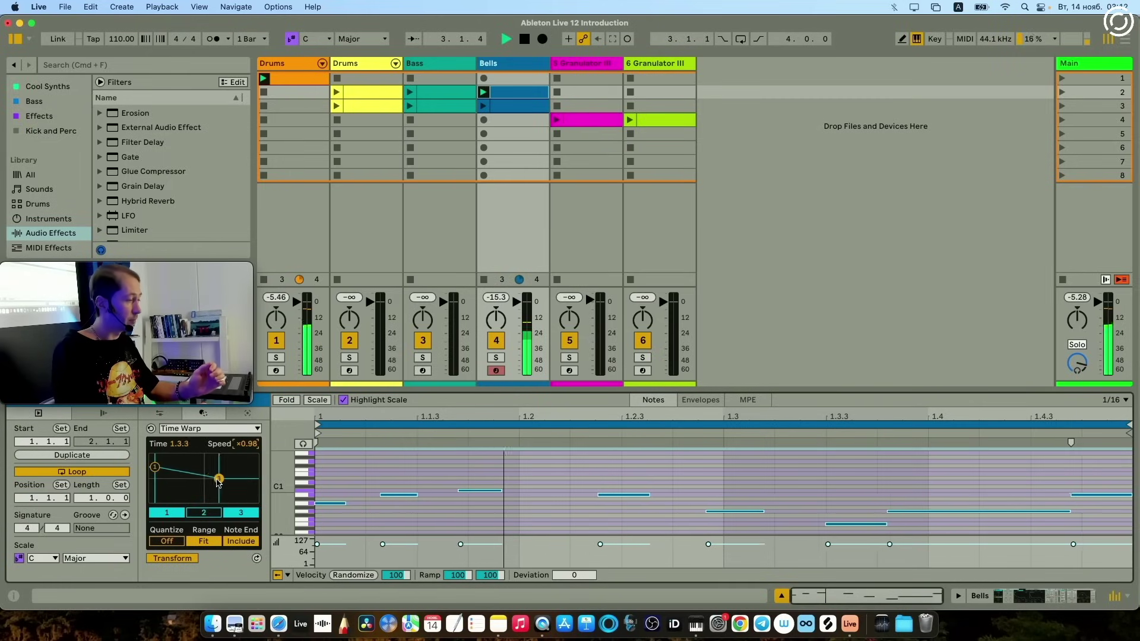
pyautogui.moveTo(238, 478); pyautogui.dragTo(183, 478)
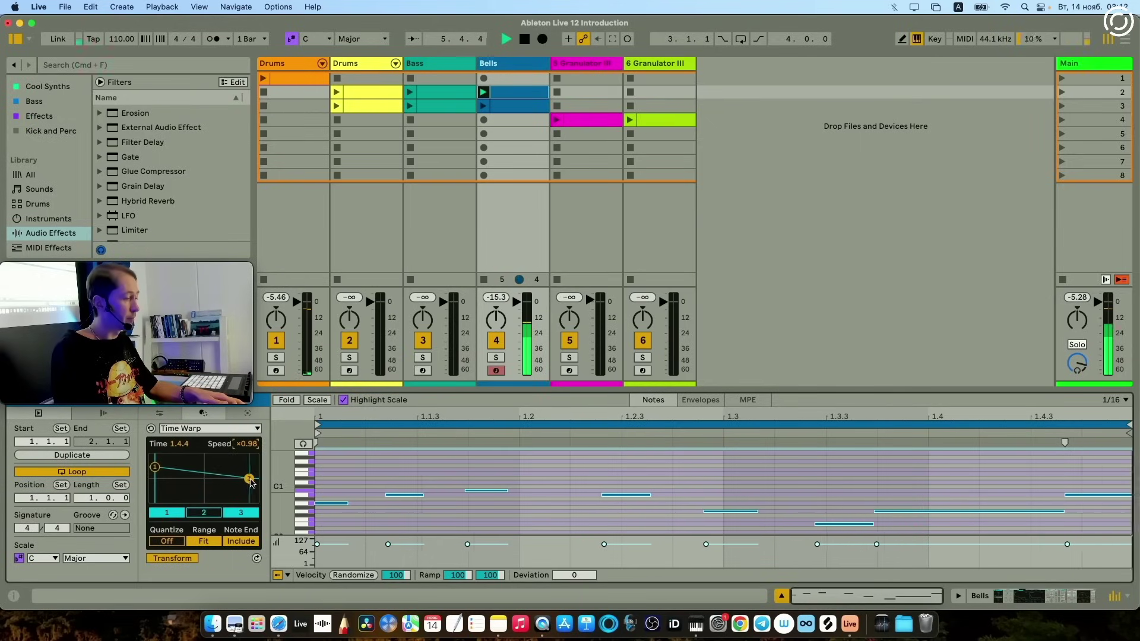
# - Reverse the Time Warp curve, setting the first breakpoint to ×0.28 at 1.1.1 and the end breakpoint to ×0.55 at 1.3.4
pyautogui.moveTo(176, 466); pyautogui.dragTo(158, 497)
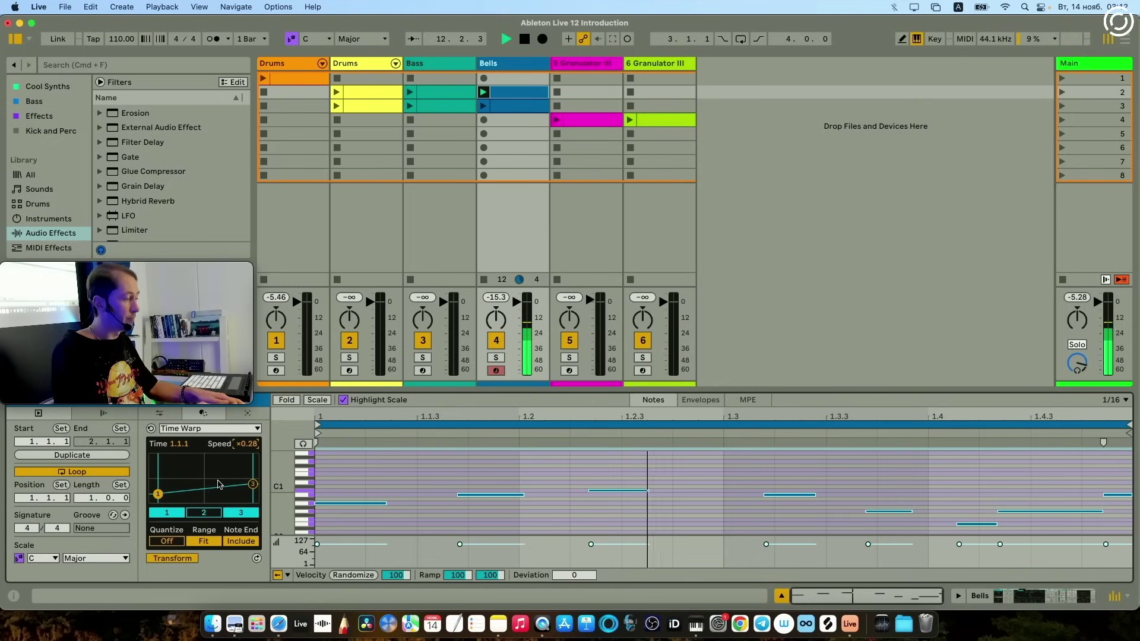
pyautogui.moveTo(237, 489); pyautogui.dragTo(225, 490)
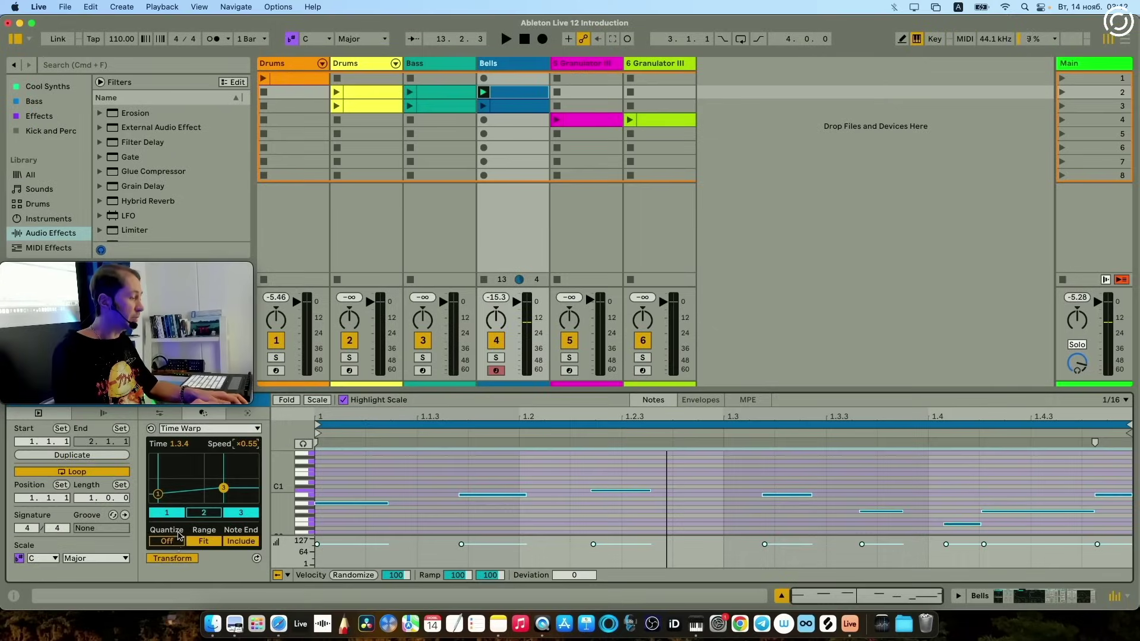
# - Turn on Time Warp's Quantize and move the end breakpoint to 1.3.1, then to 2.1.1 while the first Drums clip plays along
pyautogui.click(168, 541)
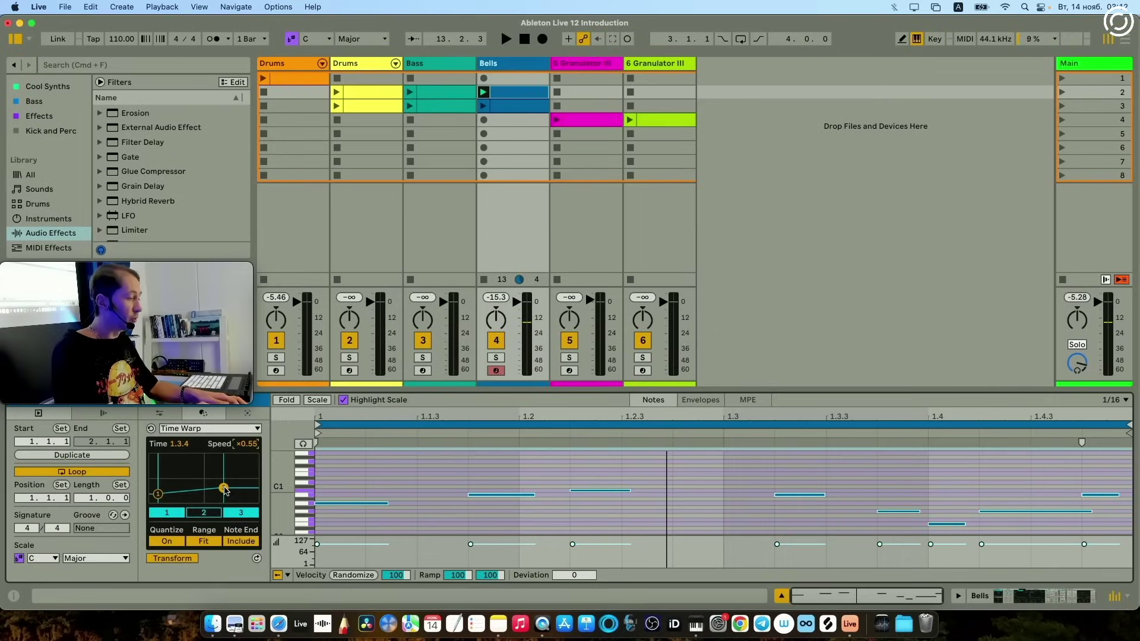
pyautogui.moveTo(204, 490)
pyautogui.mouseDown()
pyautogui.moveTo(226, 492)
pyautogui.moveTo(205, 487)
pyautogui.mouseUp()
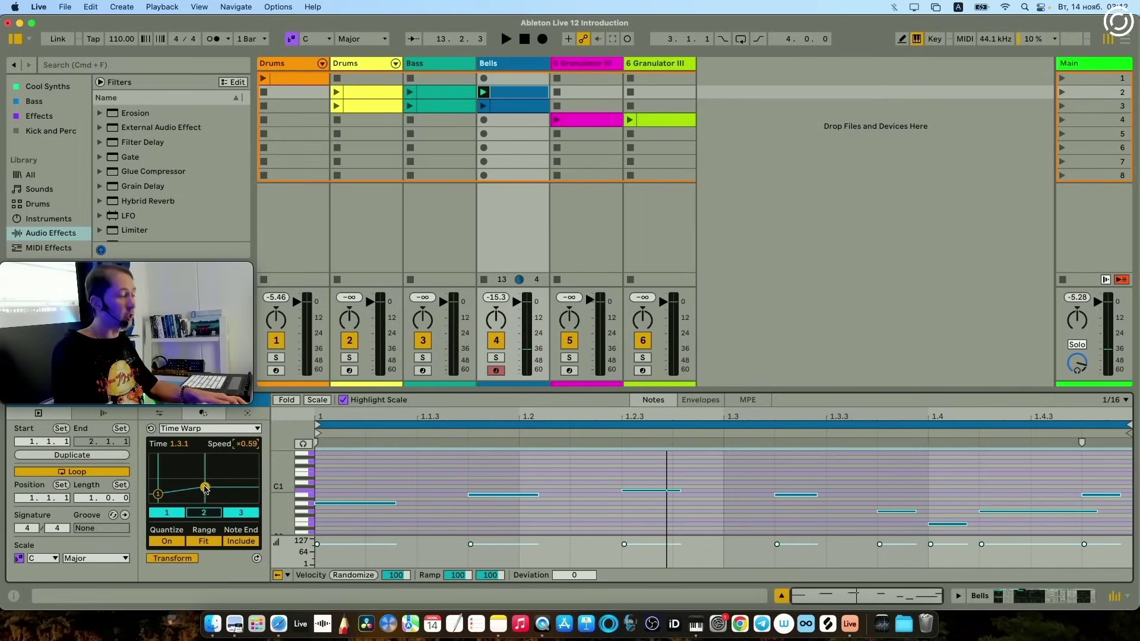
pyautogui.click(262, 79)
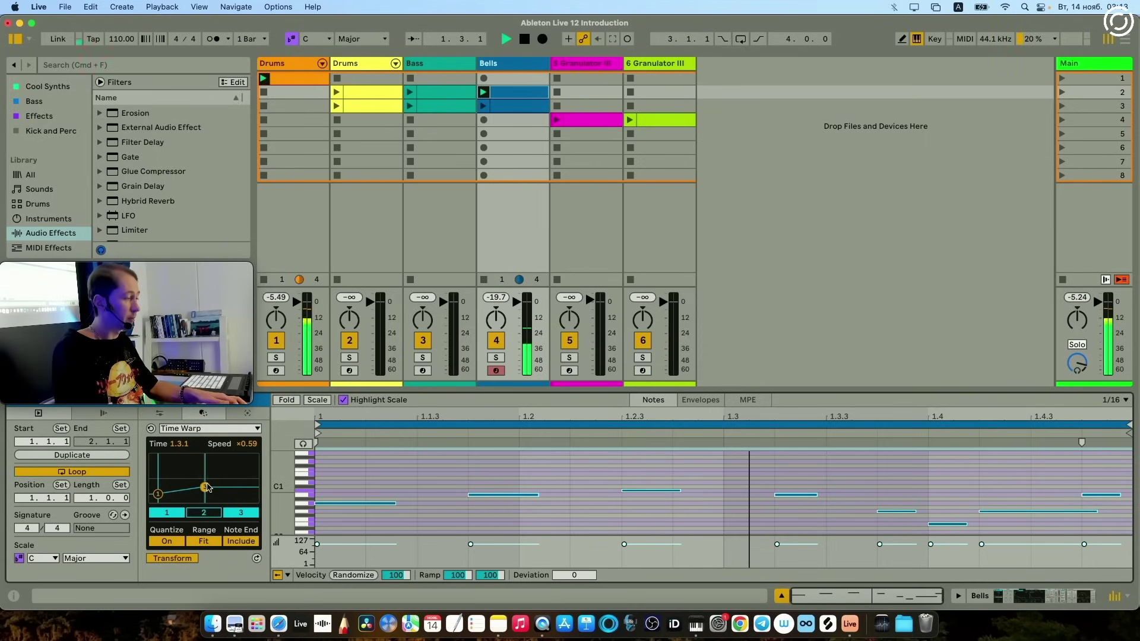
pyautogui.moveTo(209, 488); pyautogui.dragTo(268, 486)
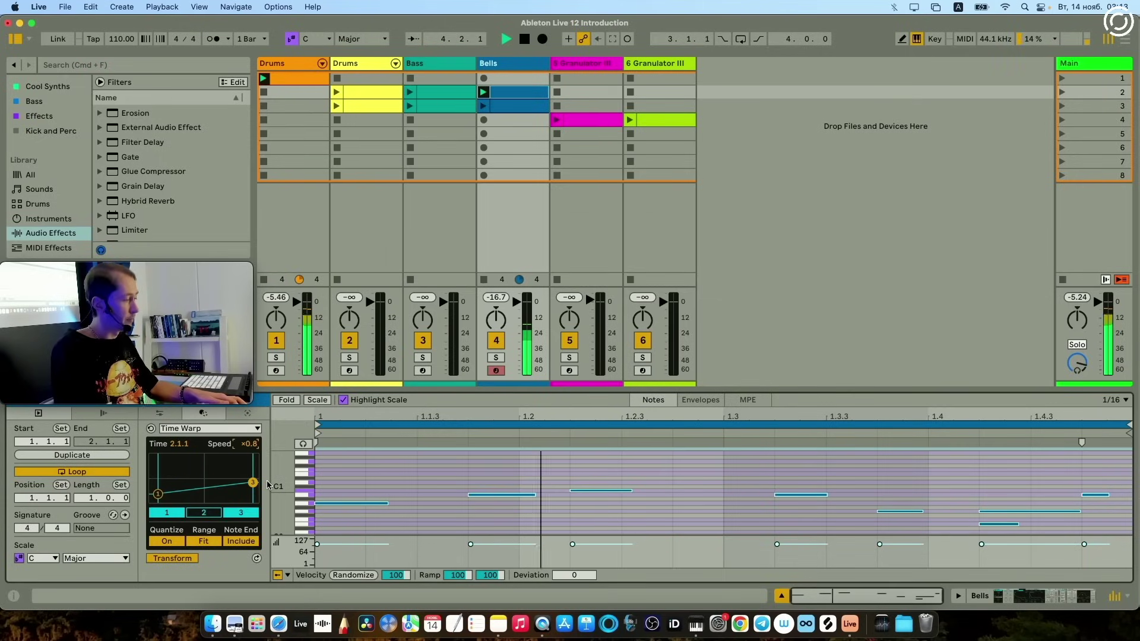
# - Move Time Warp's first breakpoint forward in time while the melody clip plays
pyautogui.moveTo(158, 497); pyautogui.dragTo(181, 497)
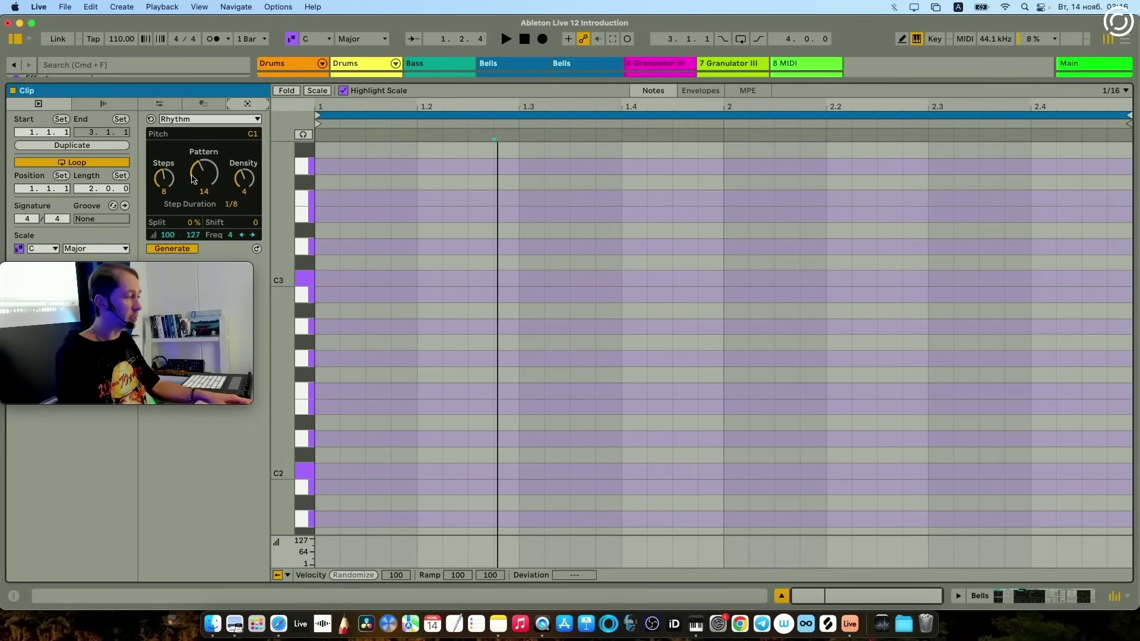
# - Generate a Rhythm pattern on C1 in the empty Bells clip and set Pattern to 18
pyautogui.click(196, 122)
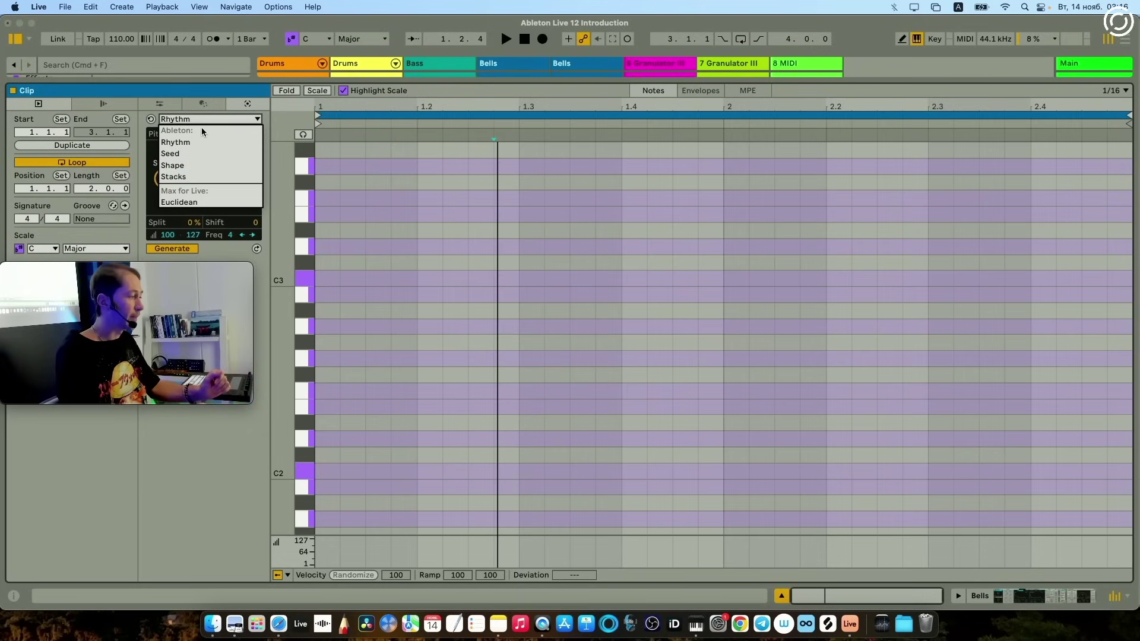
pyautogui.click(202, 142)
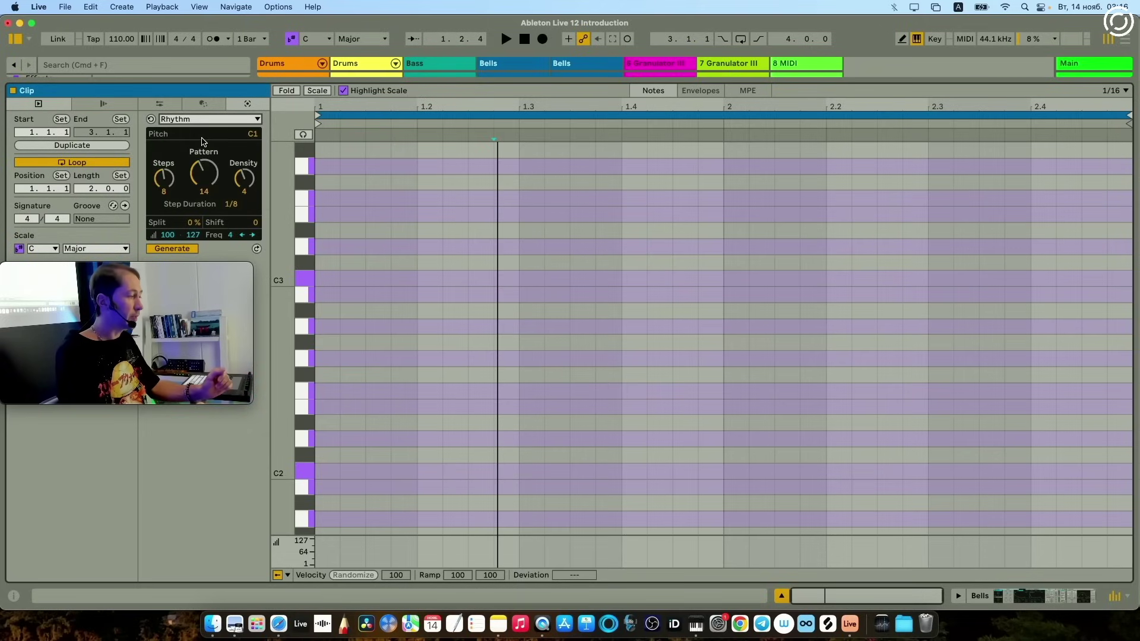
pyautogui.click(172, 249)
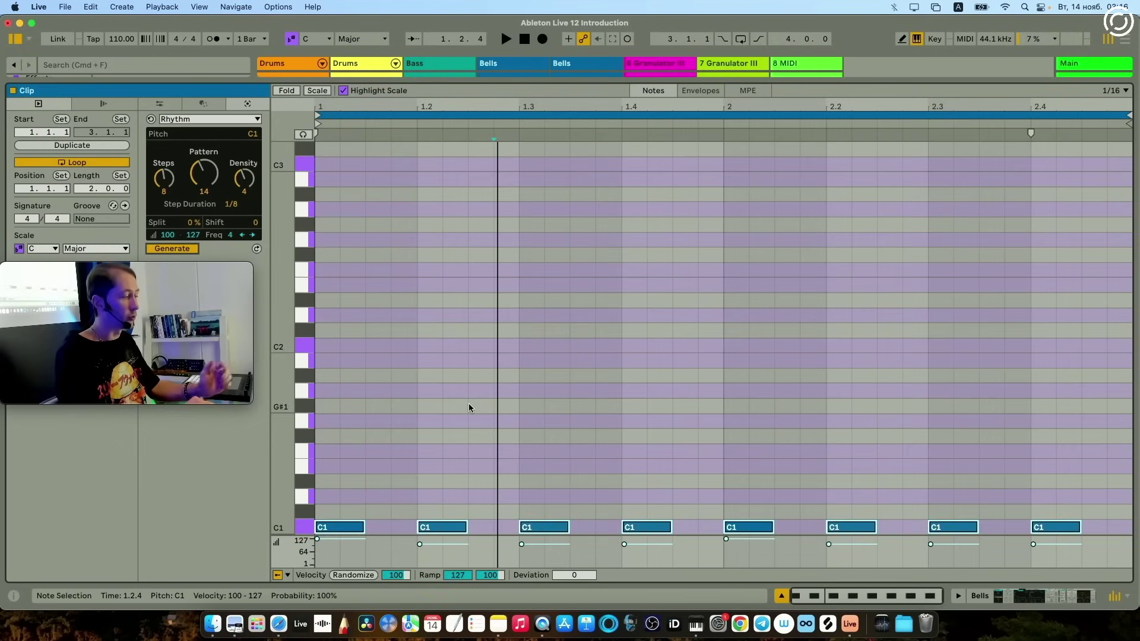
pyautogui.scroll(-3, 469, 404)
pyautogui.moveTo(204, 173); pyautogui.dragTo(202, 167)
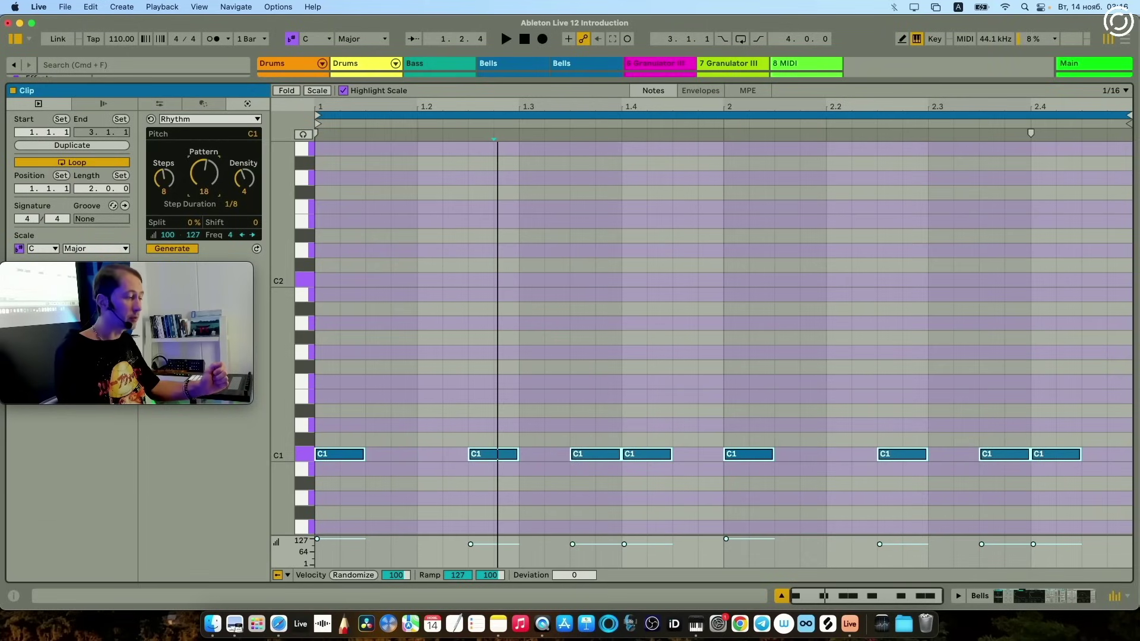
# - Start playback and set the Rhythm generator's Steps to 7 and Density to 5
pyautogui.press('space')
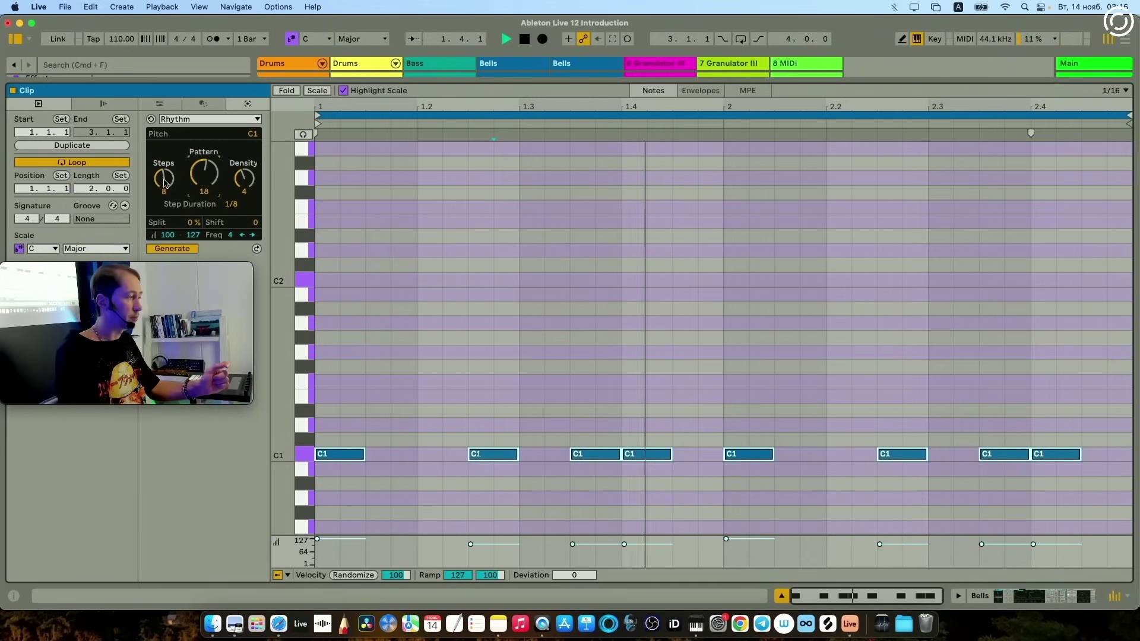
pyautogui.moveTo(199, 165); pyautogui.dragTo(164, 181)
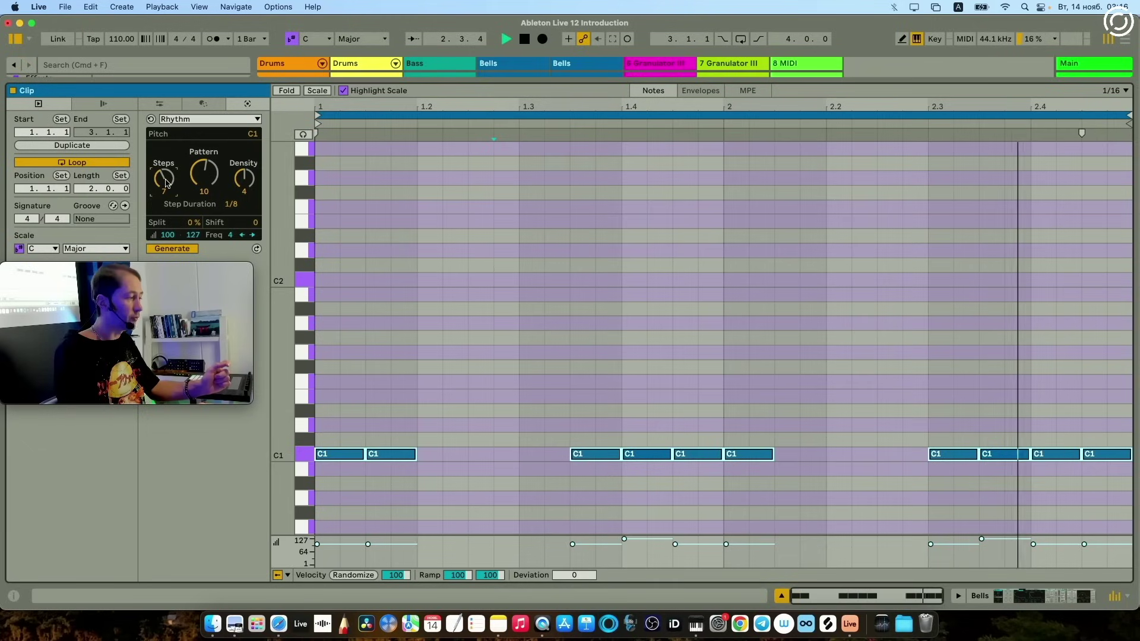
pyautogui.moveTo(244, 178); pyautogui.dragTo(244, 175)
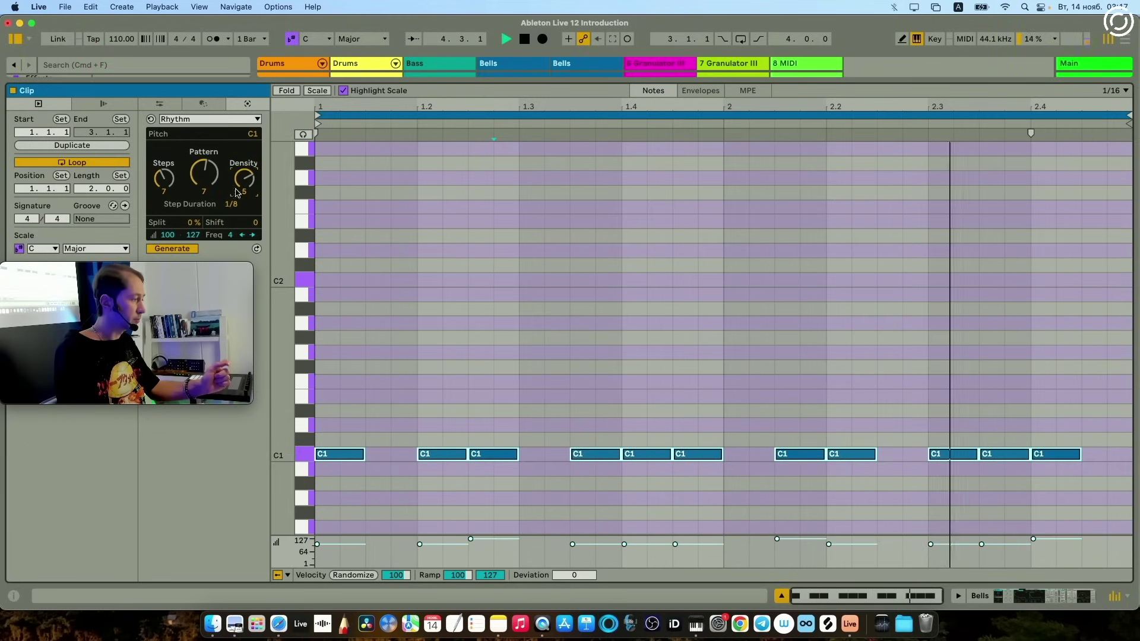
# - Set the Rhythm generator's Split to 23 %, Shift to -3, Pattern to 9 and Pitch to A1, regenerating the notes during playback
pyautogui.moveTo(191, 222); pyautogui.dragTo(249, 232)
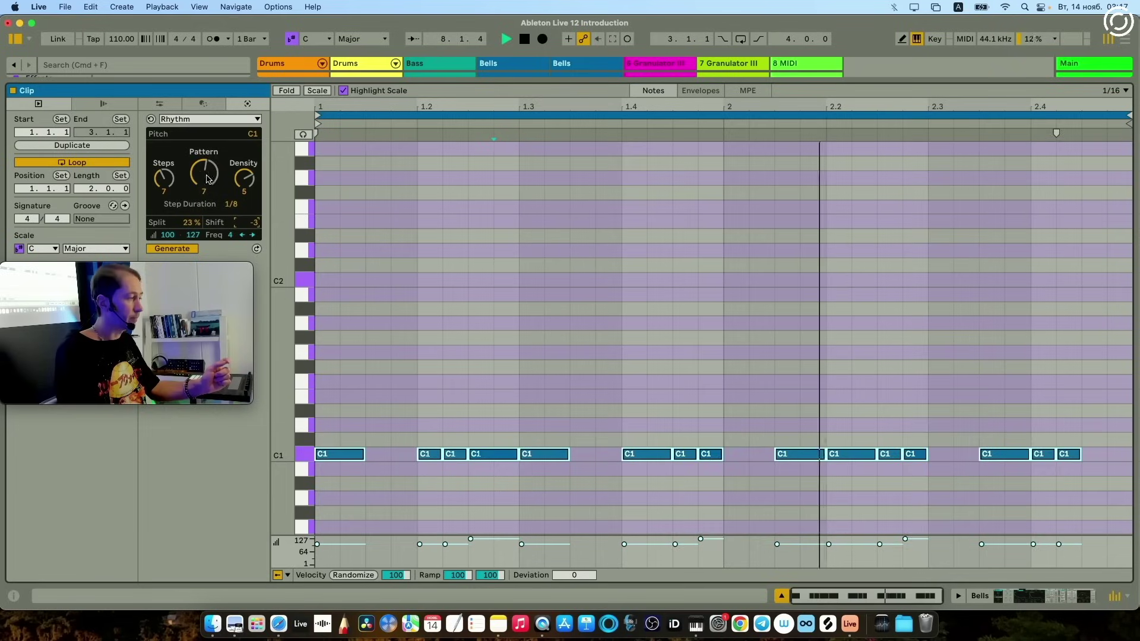
pyautogui.moveTo(205, 182); pyautogui.dragTo(205, 176)
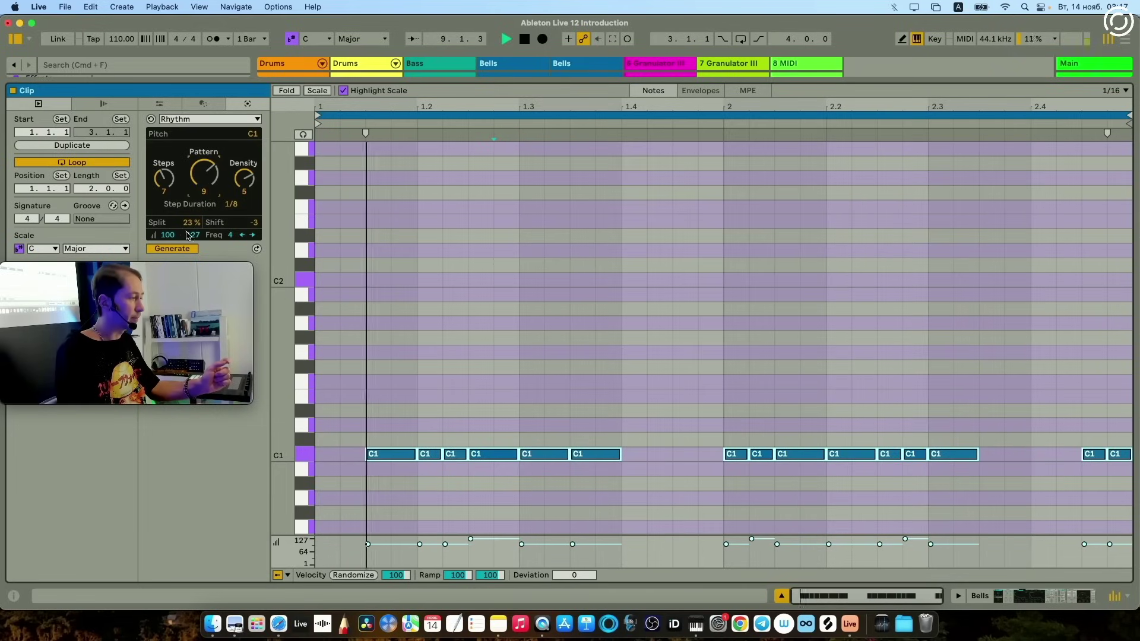
pyautogui.click(186, 249)
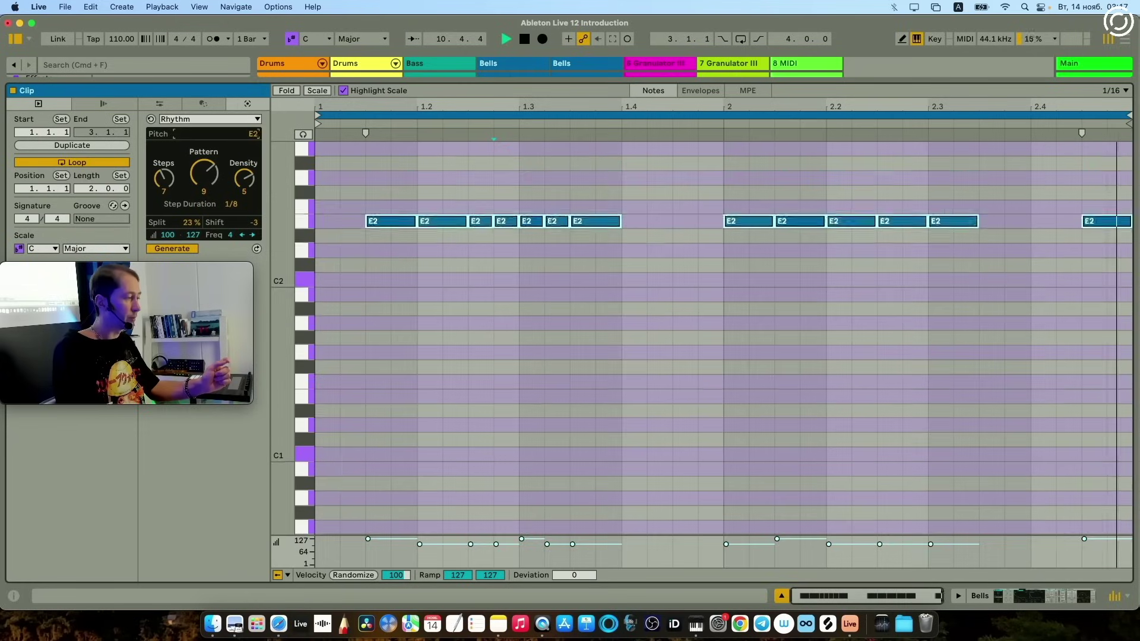
pyautogui.moveTo(254, 133)
pyautogui.mouseDown()
pyautogui.moveTo(254, 145)
pyautogui.moveTo(254, 121)
pyautogui.moveTo(254, 131)
pyautogui.mouseUp()
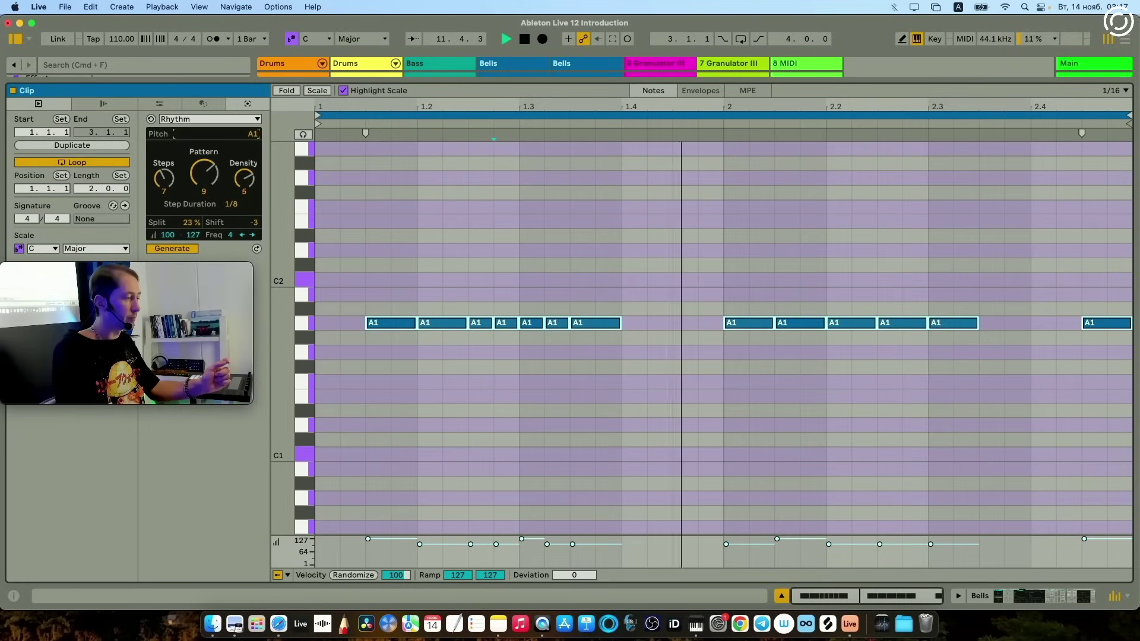
# - Set the Rhythm generator's Pattern to 1 and Step Duration to 1/12 during playback
pyautogui.moveTo(204, 173); pyautogui.dragTo(203, 196)
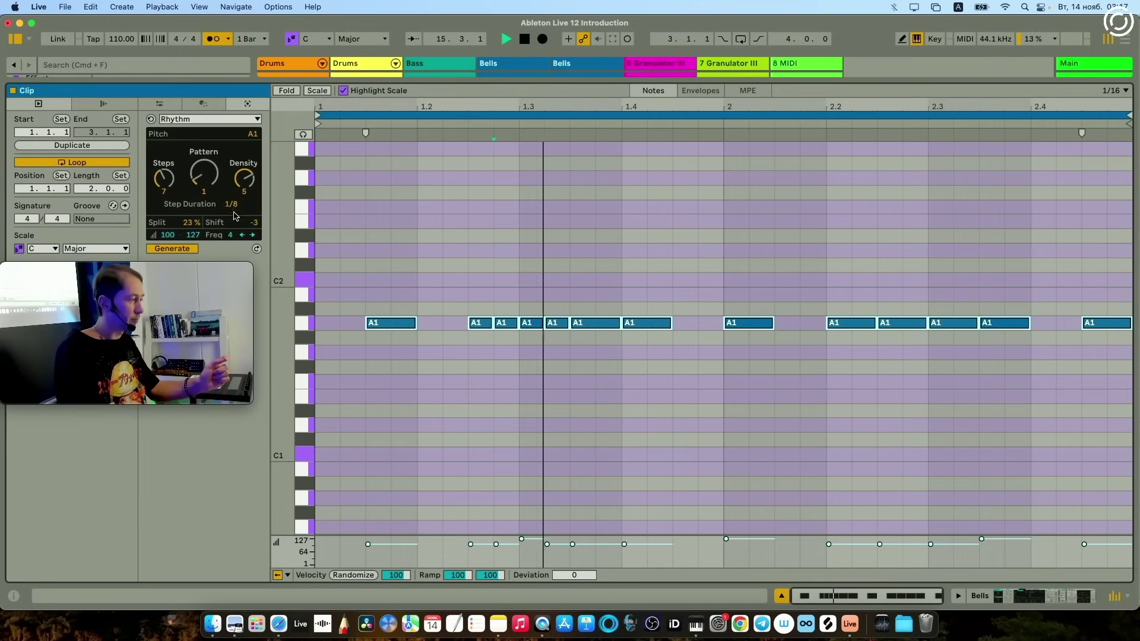
pyautogui.moveTo(231, 204); pyautogui.dragTo(231, 210)
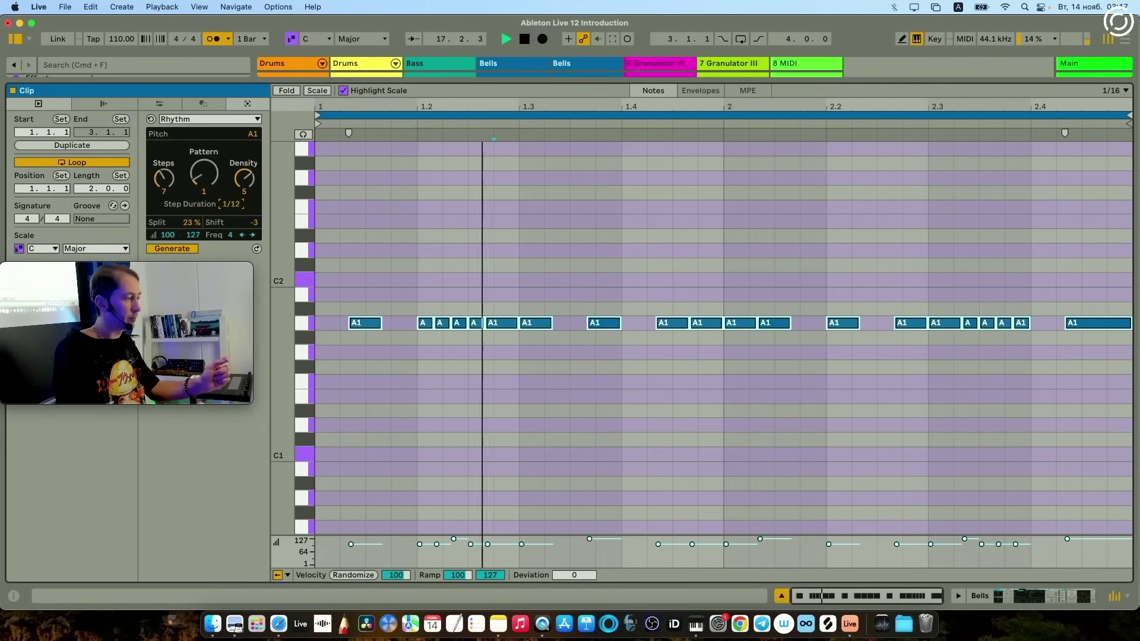
# - Stop playback, delete the generated rhythm notes and switch the generator to Stacks
pyautogui.press('space')
pyautogui.press('Delete')
pyautogui.click(185, 119)
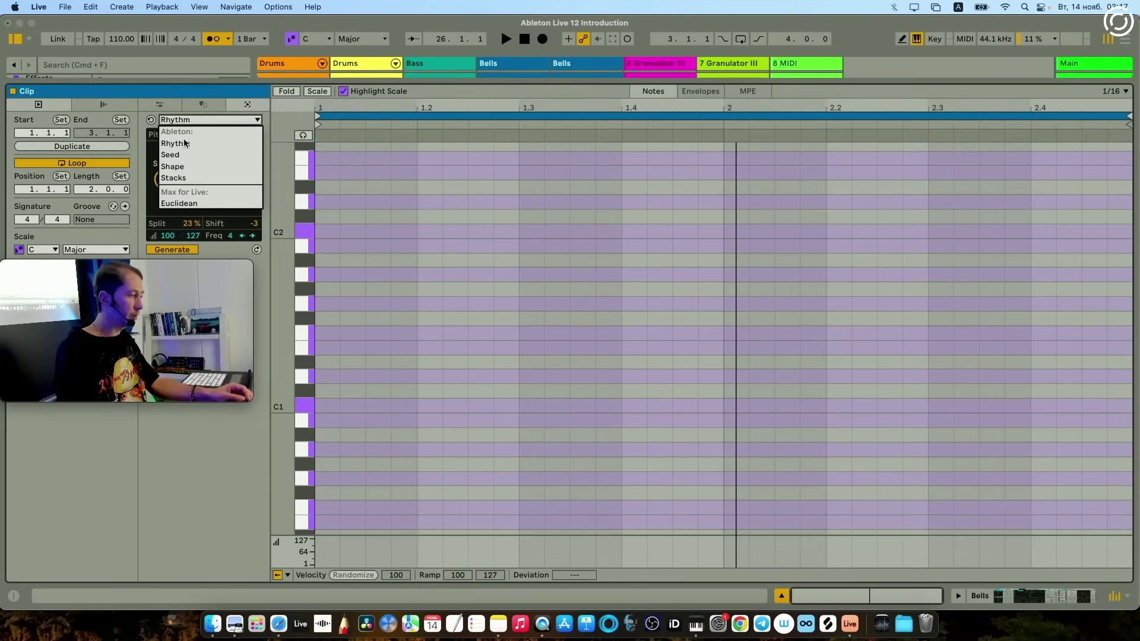
pyautogui.click(190, 178)
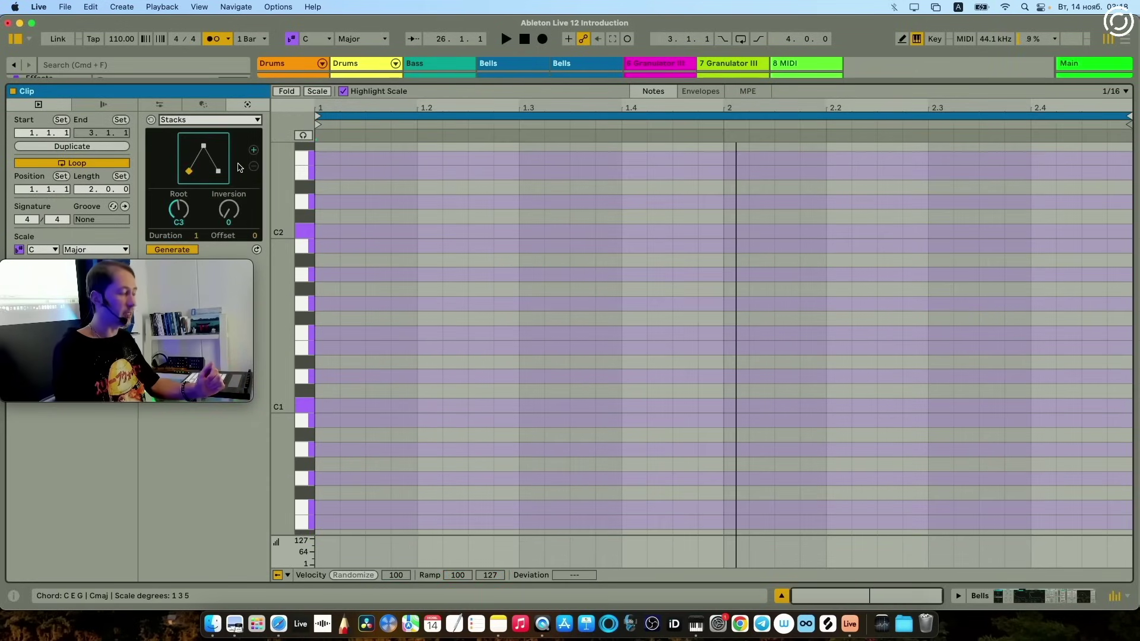
pyautogui.click(172, 120)
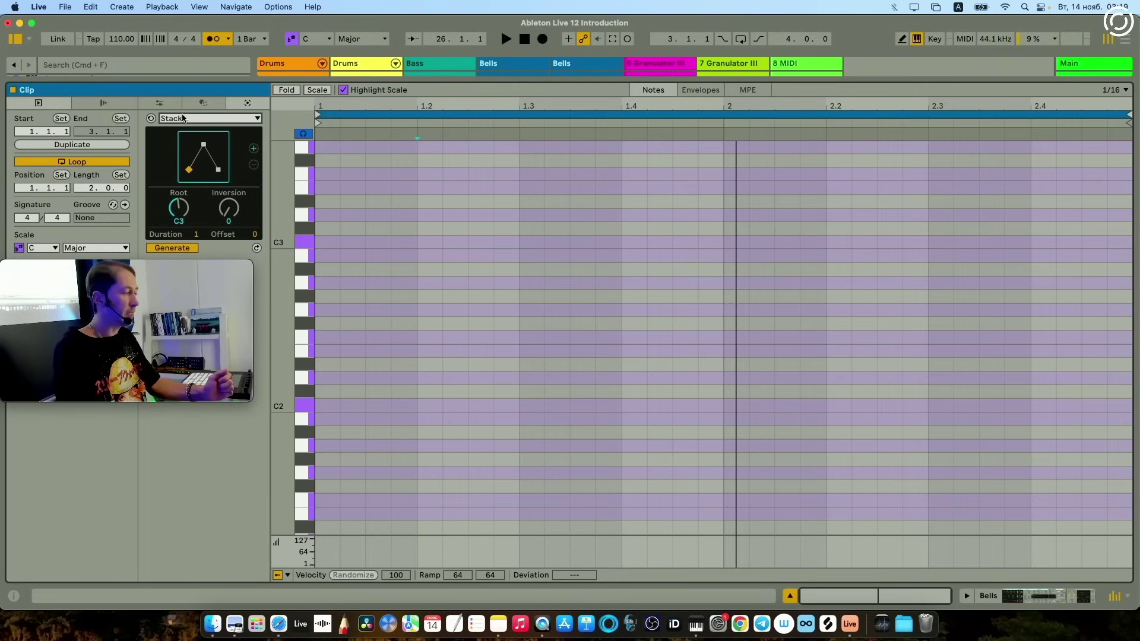
pyautogui.click(186, 172)
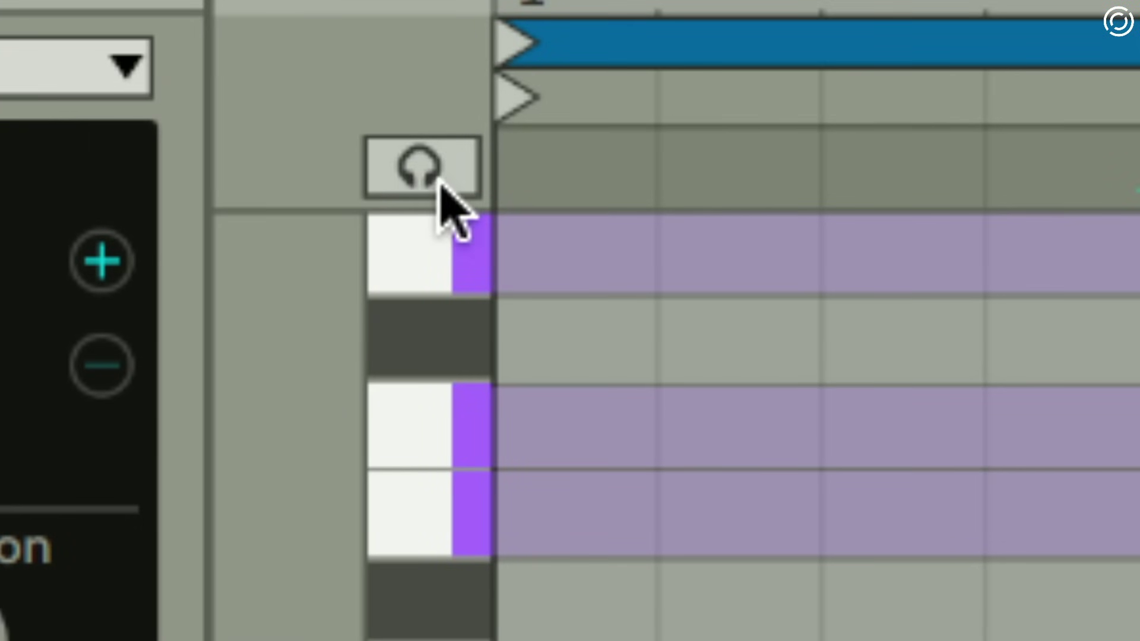
# - Turn on note preview and generate the Stacks triad with its root moved to D2
pyautogui.click(439, 183)
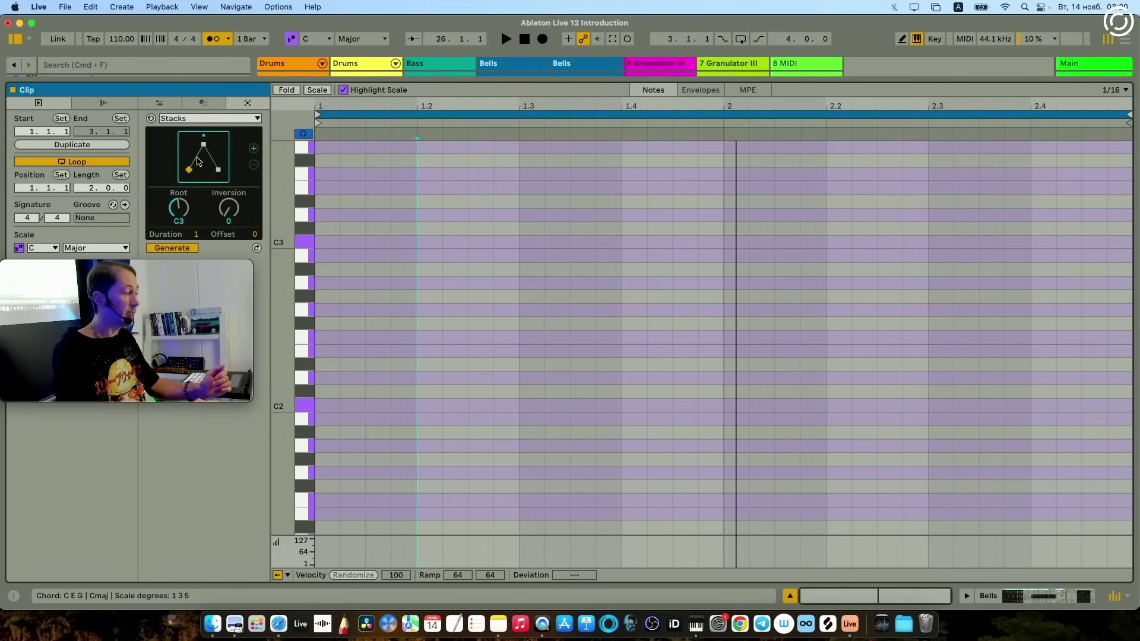
pyautogui.click(198, 162)
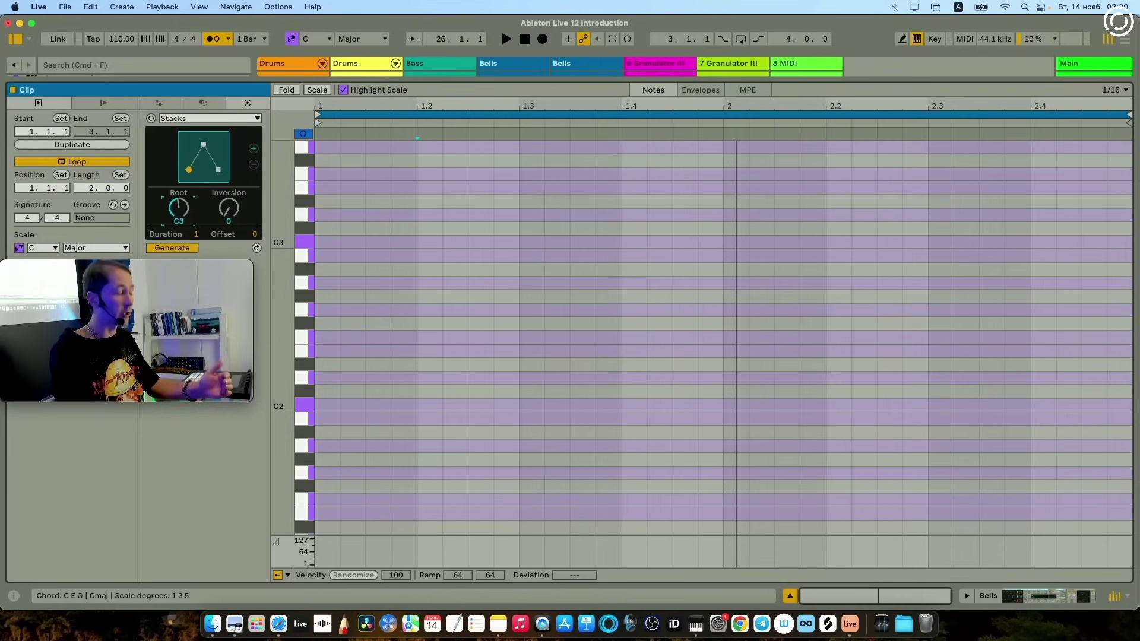
pyautogui.moveTo(197, 162); pyautogui.dragTo(198, 173)
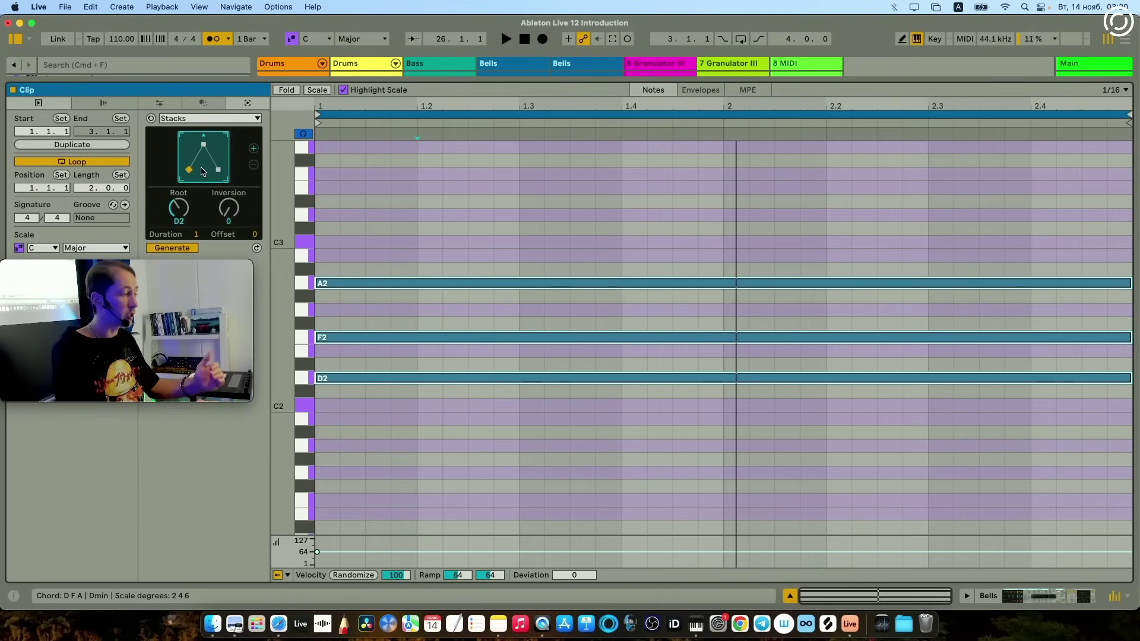
# - Try the D7sus4 chord shape, adjust its Inversion, and move its root to C2 and back to D2
pyautogui.moveTo(189, 169); pyautogui.dragTo(200, 150)
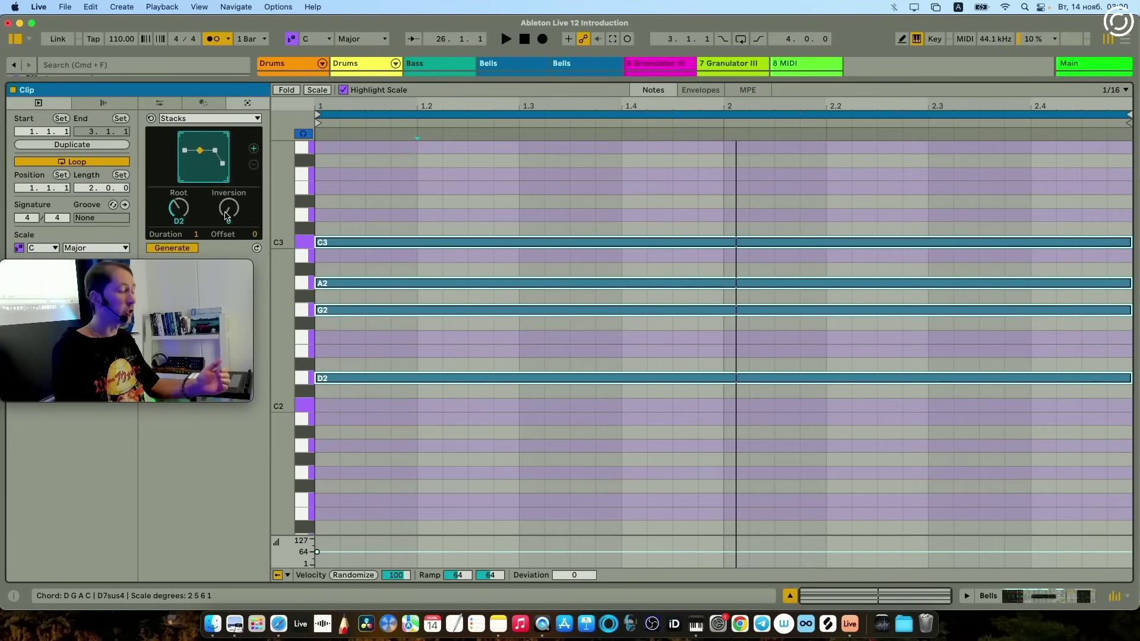
pyautogui.moveTo(228, 208)
pyautogui.mouseDown()
pyautogui.moveTo(229, 196)
pyautogui.moveTo(228, 220)
pyautogui.mouseUp()
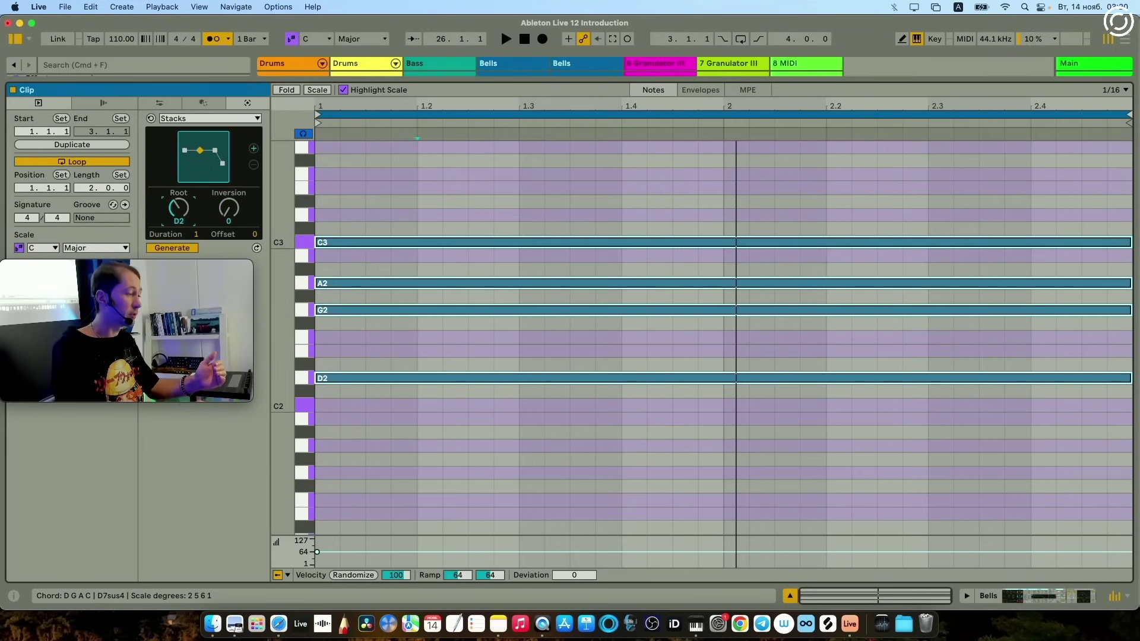
pyautogui.moveTo(176, 217)
pyautogui.mouseDown()
pyautogui.moveTo(177, 205)
pyautogui.moveTo(187, 217)
pyautogui.mouseUp()
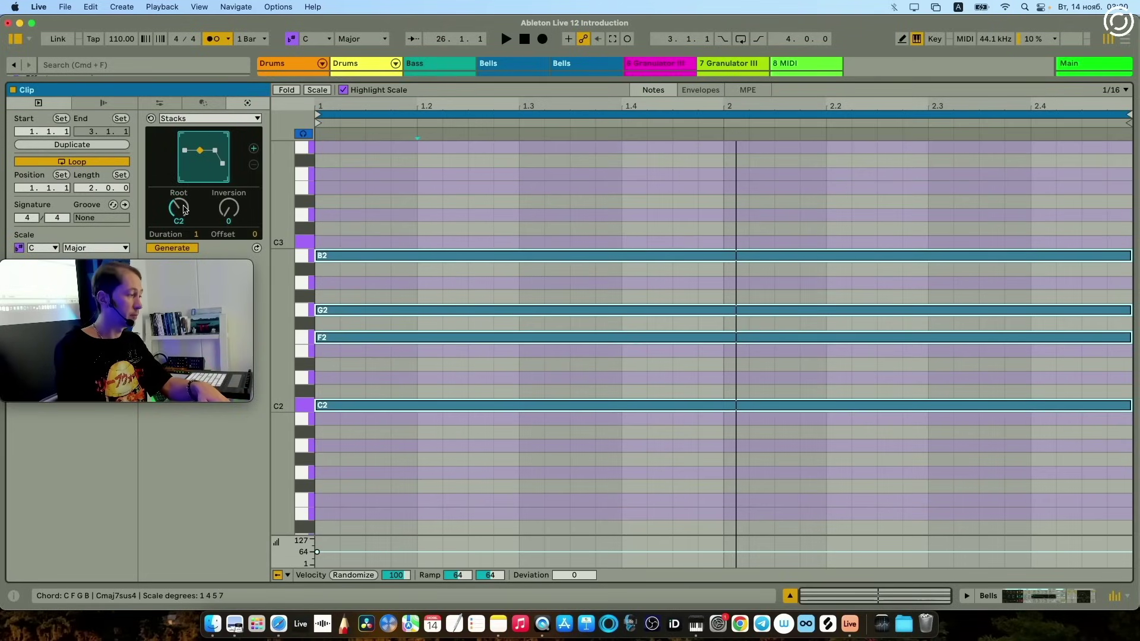
pyautogui.scroll(1, 184, 209)
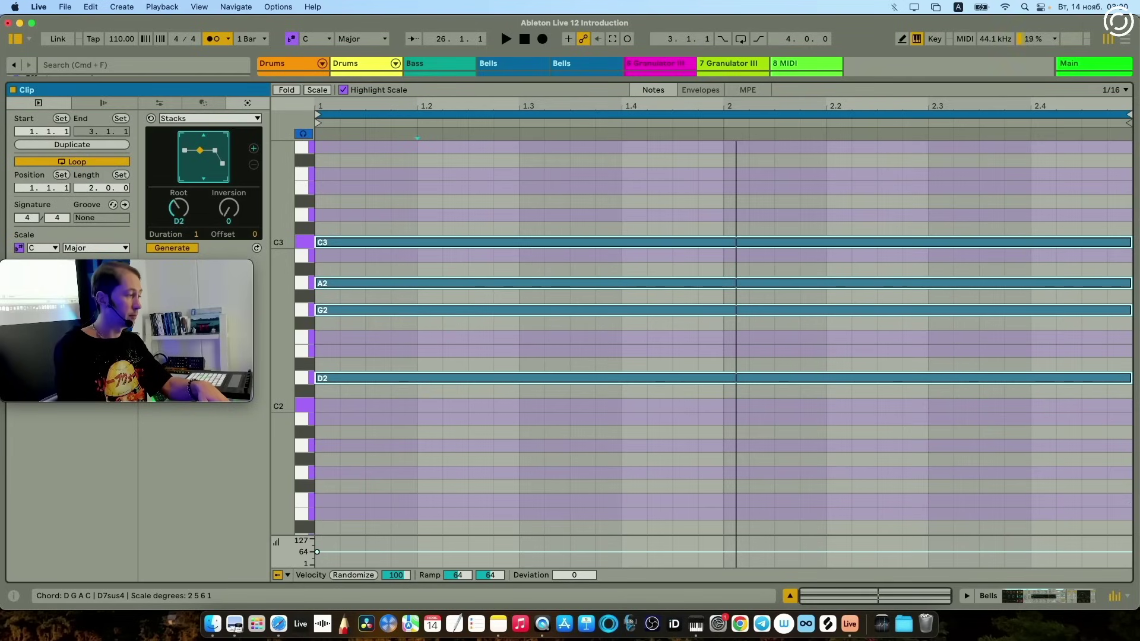
# - Change the Stacks chord shape to D6sus4 and add three more chords to the sequence
pyautogui.moveTo(207, 155); pyautogui.dragTo(219, 170)
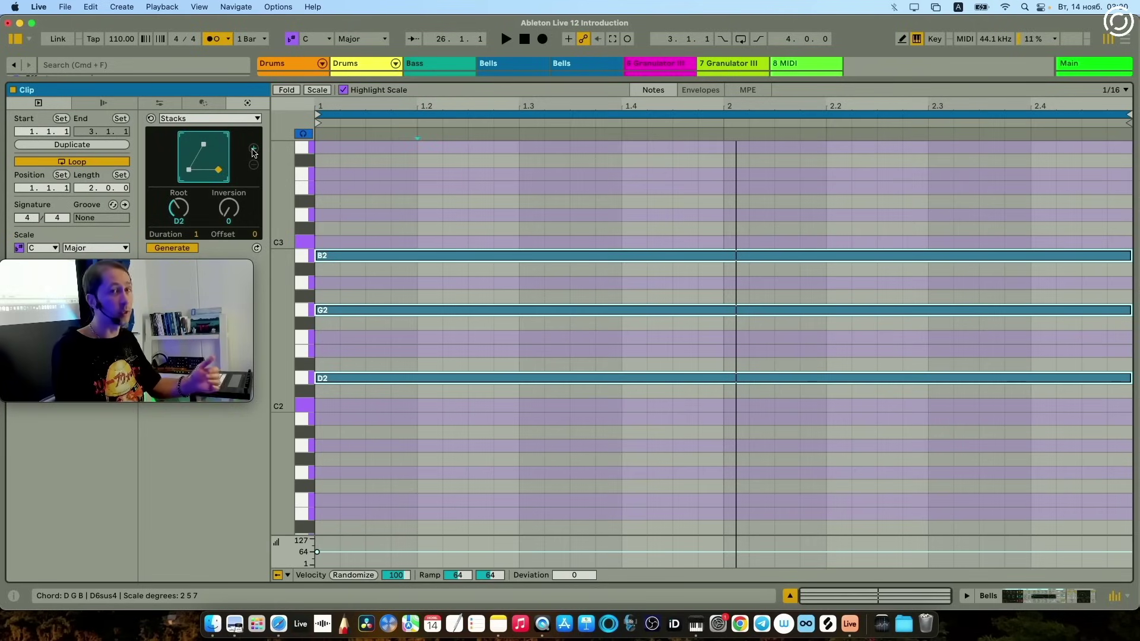
pyautogui.click(253, 149)
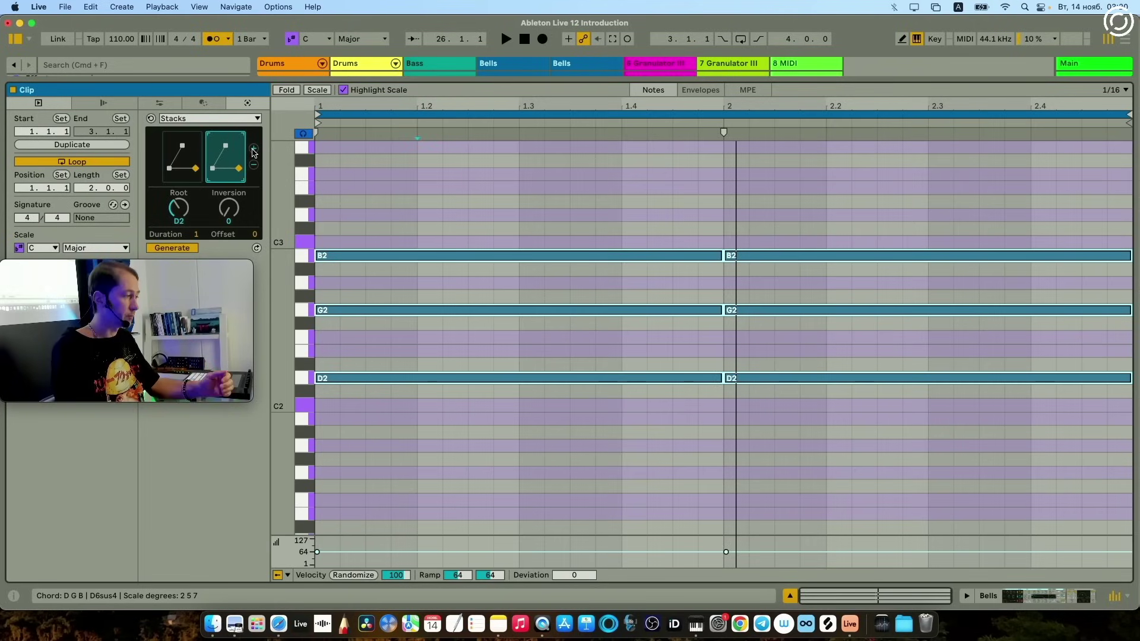
pyautogui.click(217, 160)
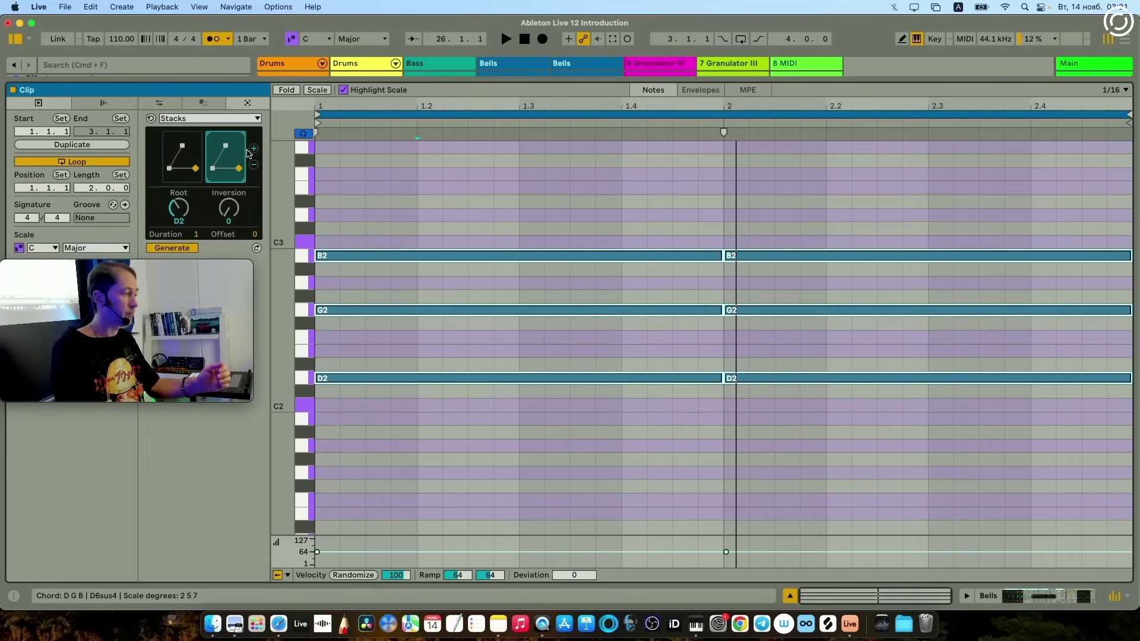
pyautogui.click(254, 148)
pyautogui.click(254, 149)
# - Set the roots of the second, third and fourth Stacks chords to E2, C2 and B1
pyautogui.click(164, 162)
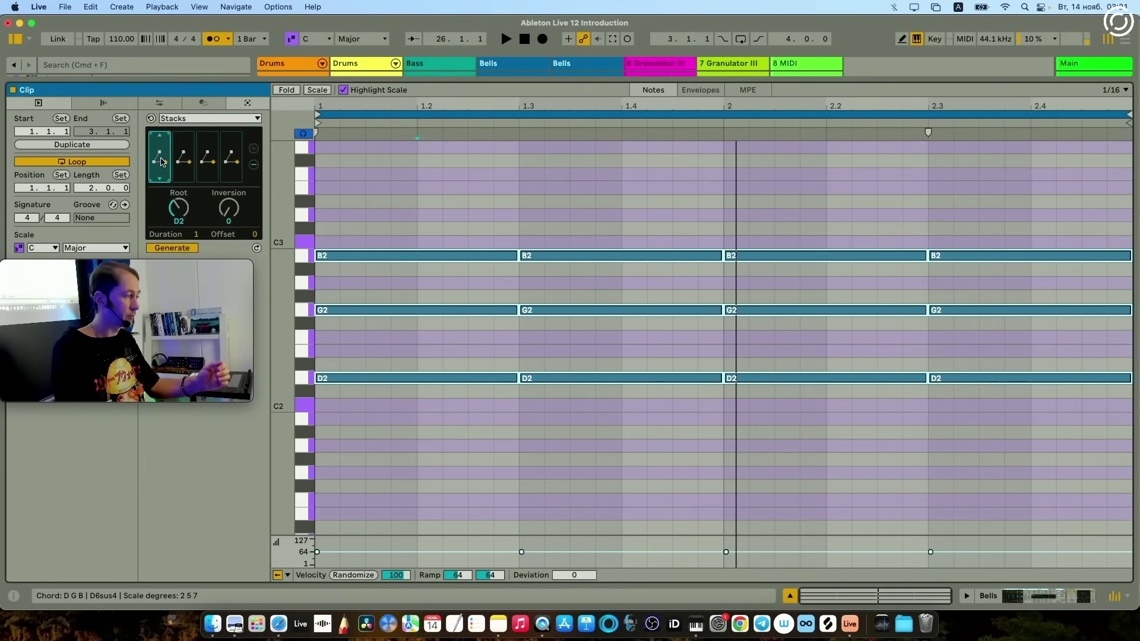
pyautogui.click(185, 160)
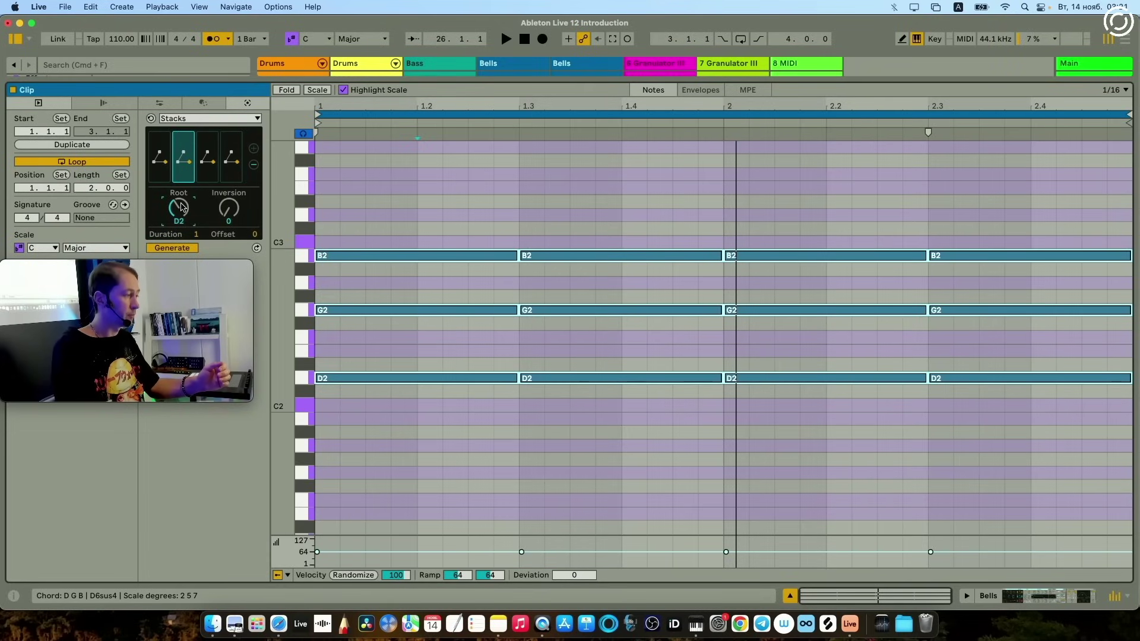
pyautogui.scroll(1, 181, 206)
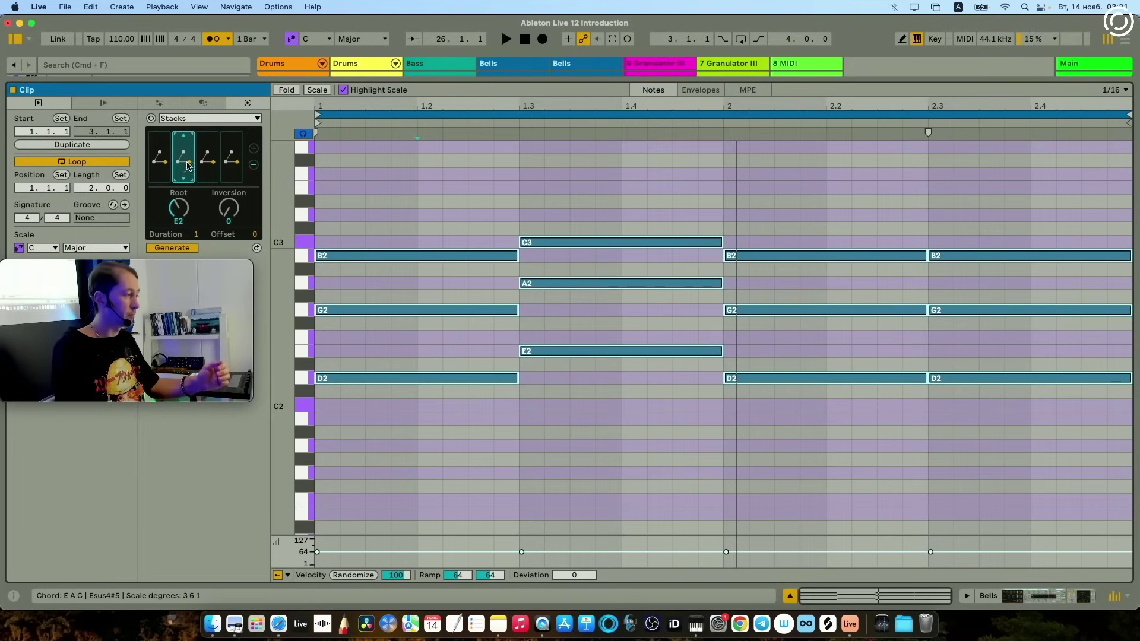
pyautogui.click(207, 164)
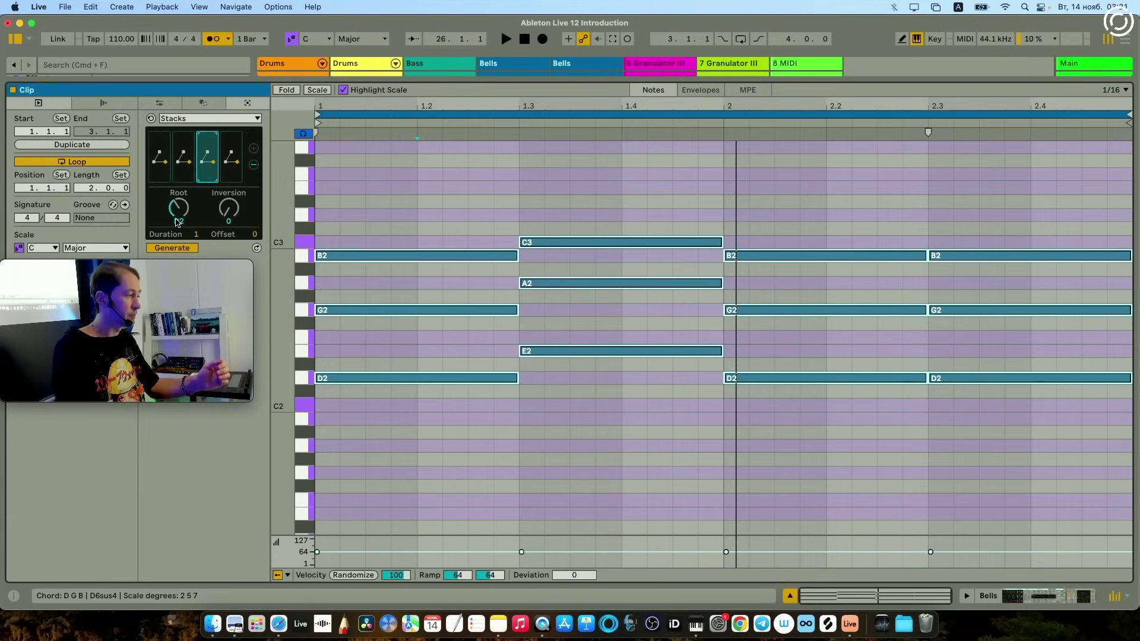
pyautogui.scroll(1, 178, 221)
pyautogui.scroll(-2, 178, 221)
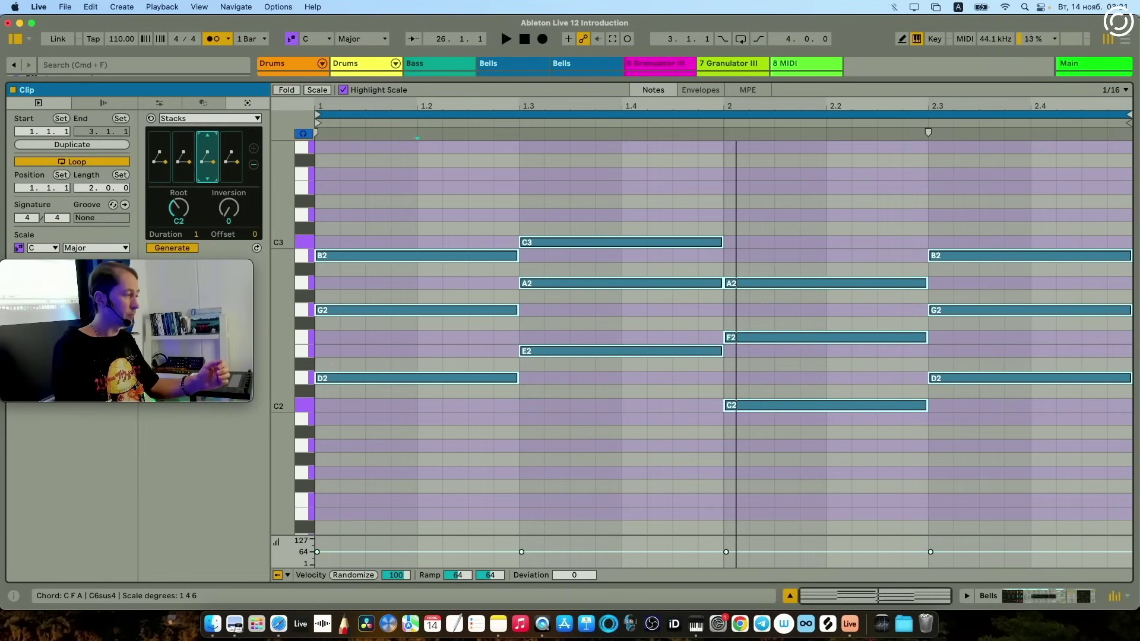
pyautogui.click(226, 165)
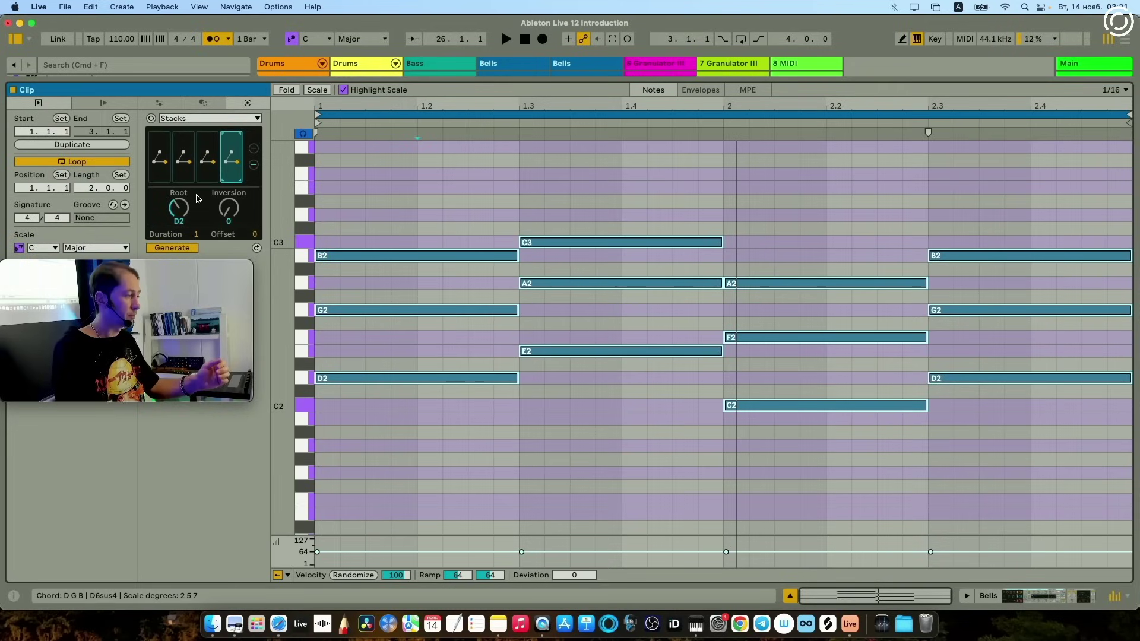
pyautogui.scroll(-2, 174, 208)
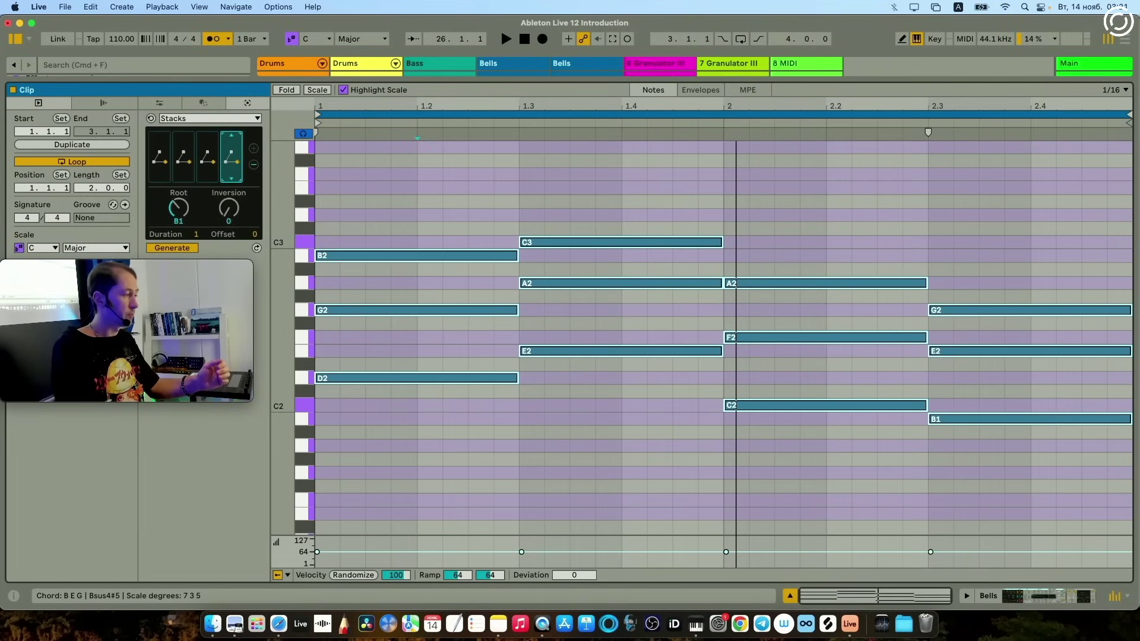
# - Try a four-note B7sus4 variant with different inversions on the fourth Stacks chord, and return it to the Bsus4#5 shape
pyautogui.moveTo(231, 156); pyautogui.dragTo(232, 160)
pyautogui.click(254, 148)
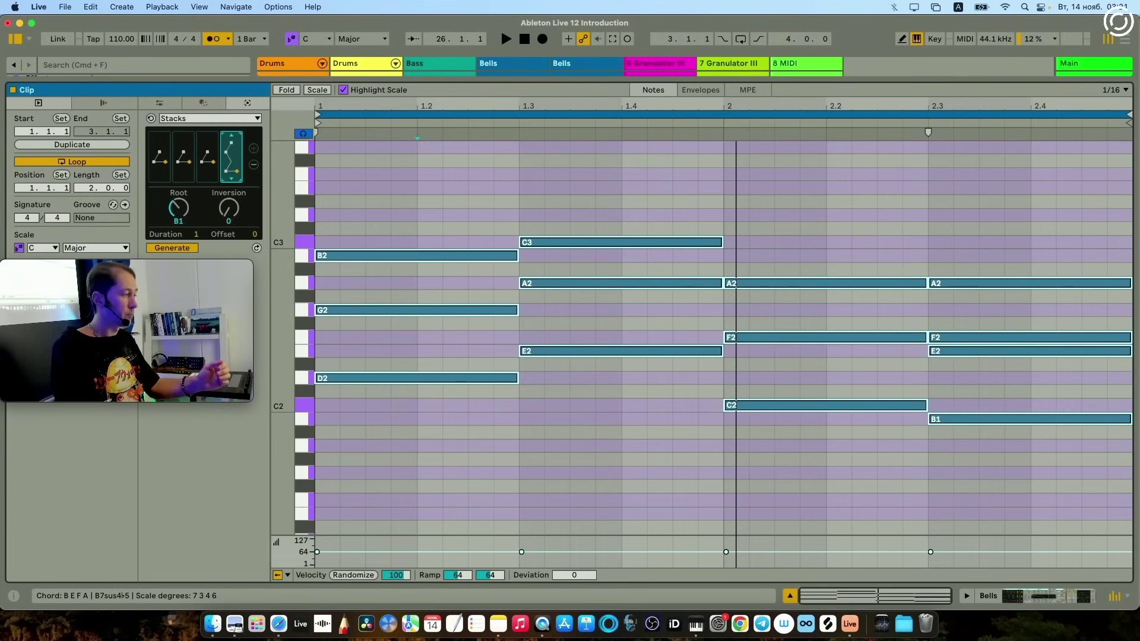
pyautogui.scroll(1, 229, 208)
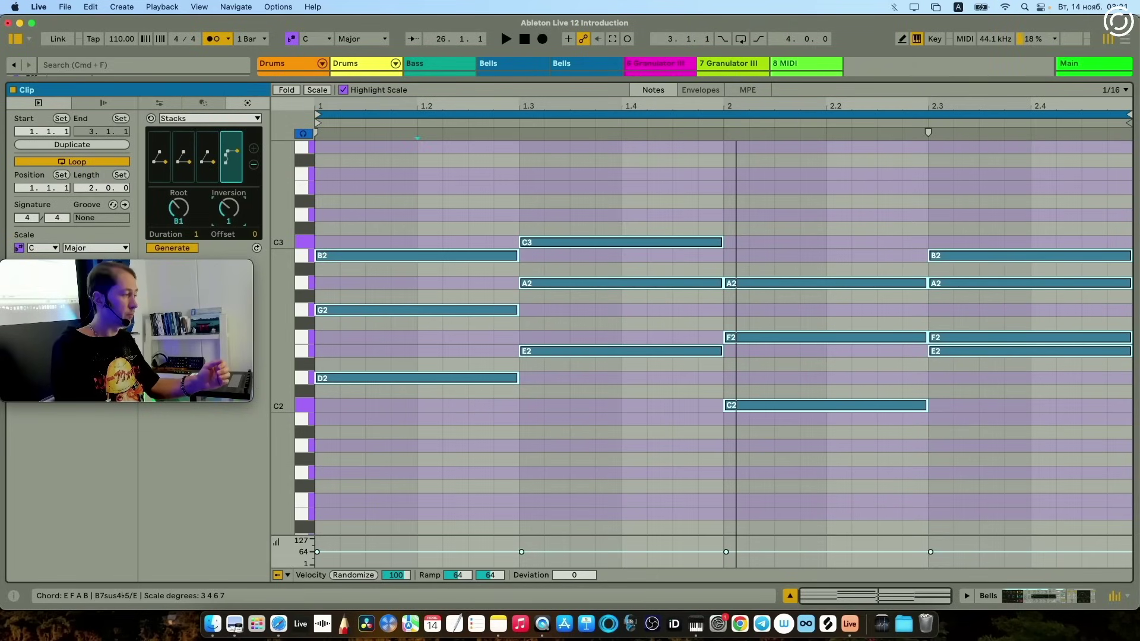
pyautogui.scroll(1, 229, 208)
pyautogui.scroll(-2, 228, 208)
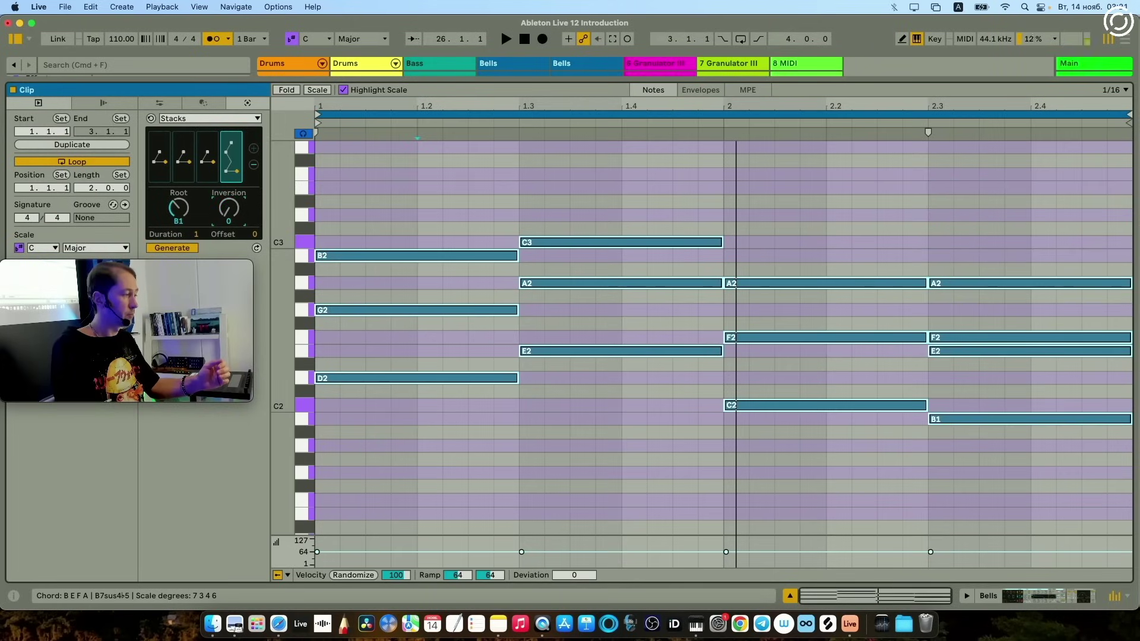
pyautogui.scroll(-2, 231, 158)
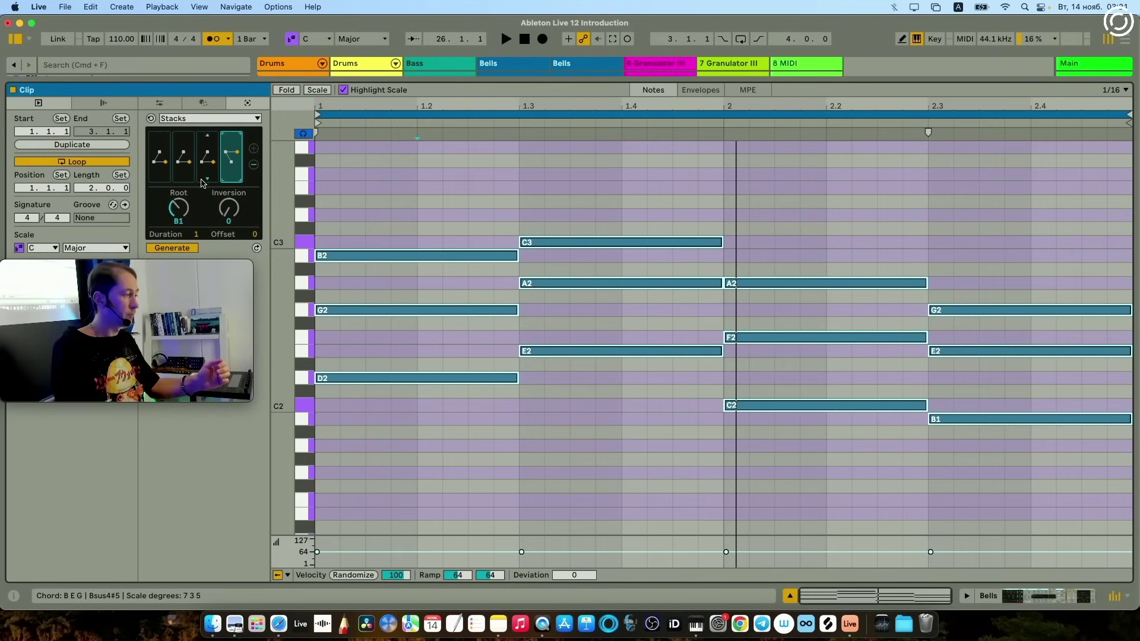
# - Set the fourth Stacks chord's root to E2 and audition each of the four chords in turn
pyautogui.scroll(3, 181, 206)
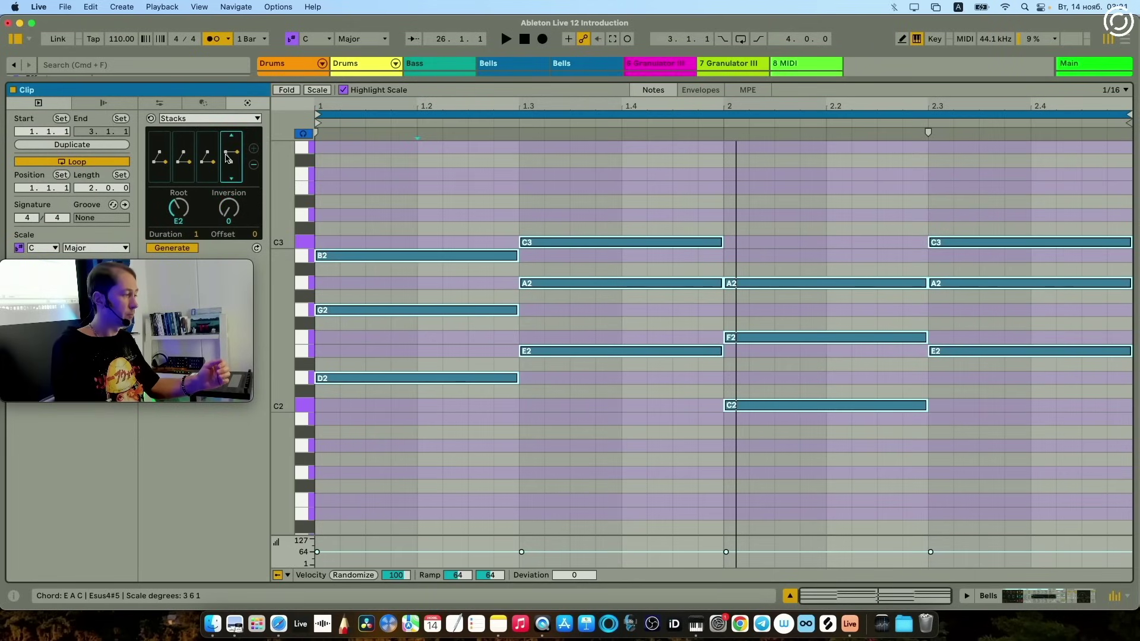
pyautogui.moveTo(227, 157); pyautogui.dragTo(227, 151)
pyautogui.click(160, 165)
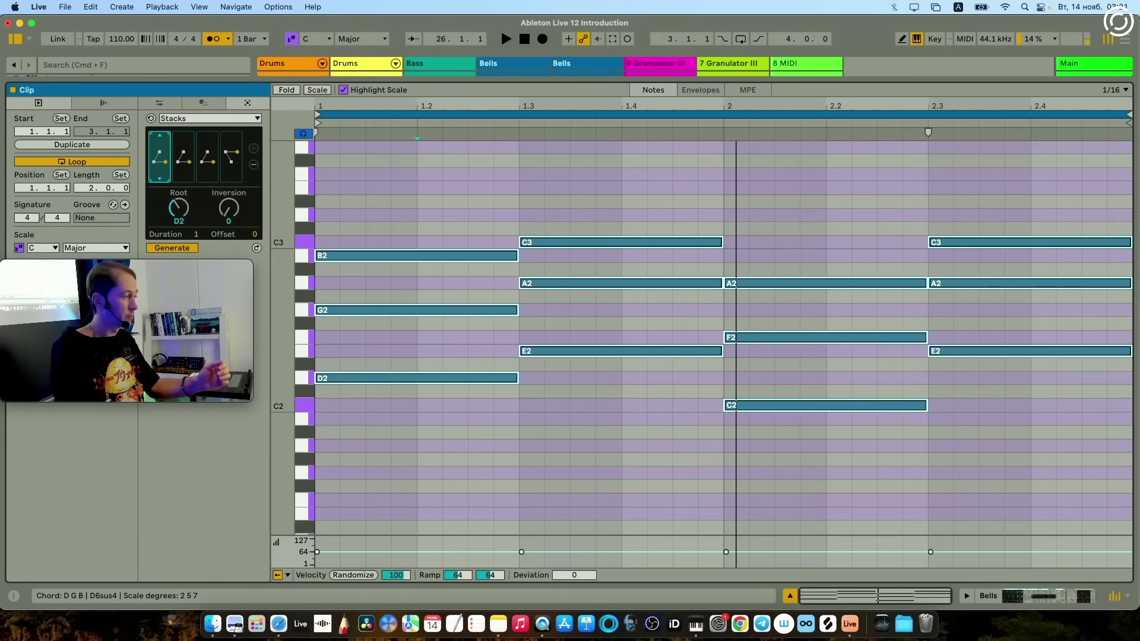
pyautogui.click(184, 163)
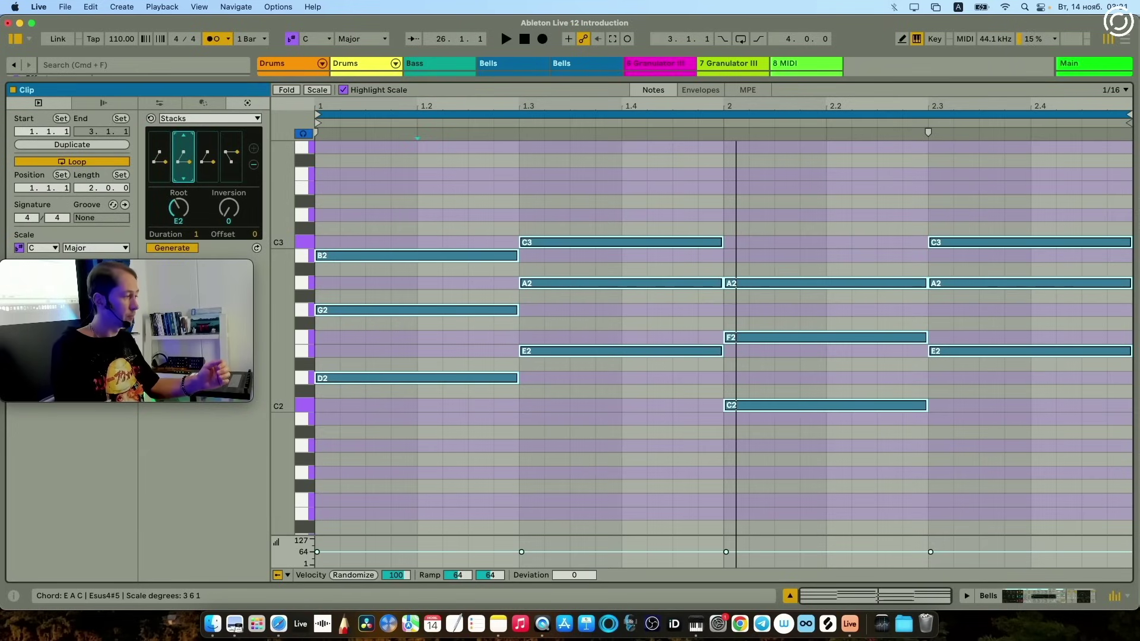
pyautogui.click(205, 163)
pyautogui.click(232, 158)
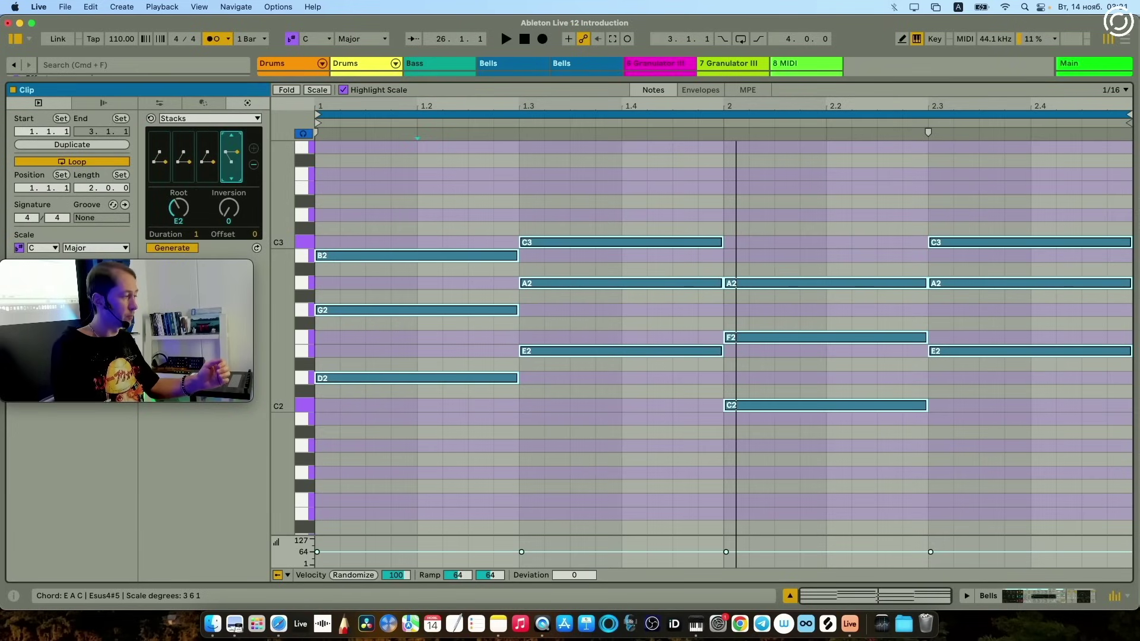
# - Regenerate the Stacks chord sequence and play the clip from its beginning
pyautogui.click(177, 250)
pyautogui.click(177, 249)
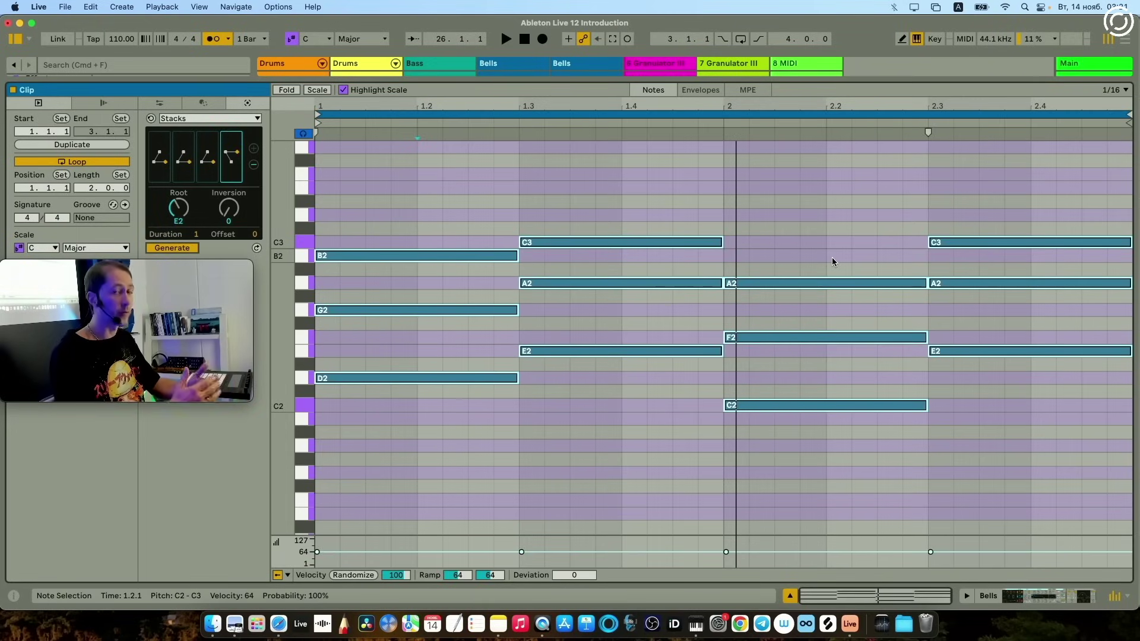
pyautogui.press('space')
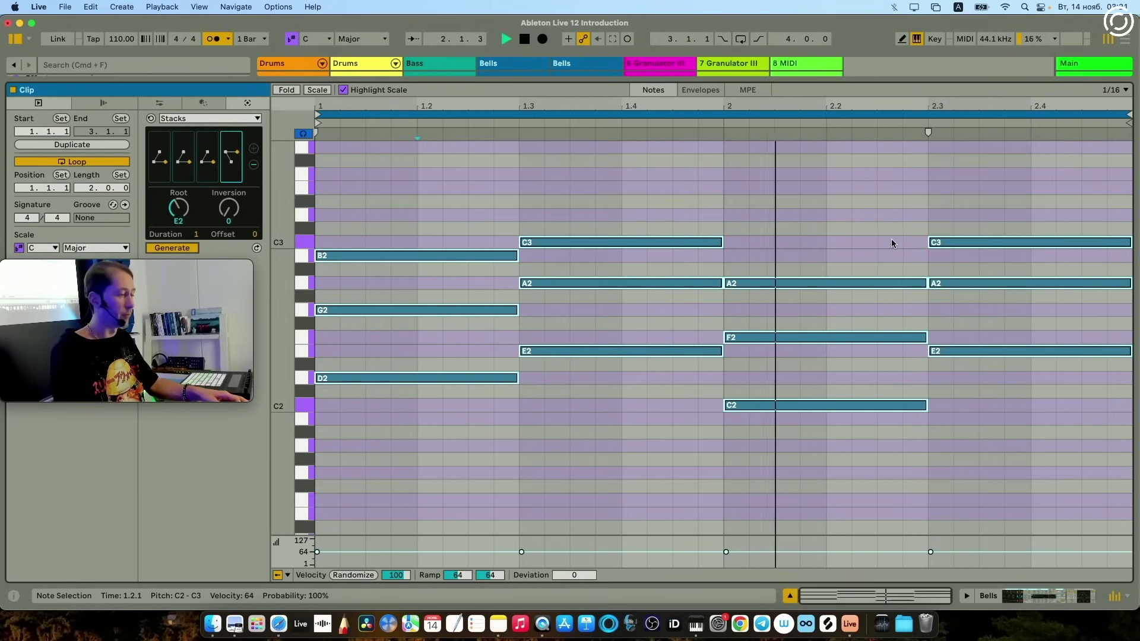
# - Turn off the metronome and lower the filter frequency of Drift on the second Bells track
pyautogui.click(972, 203)
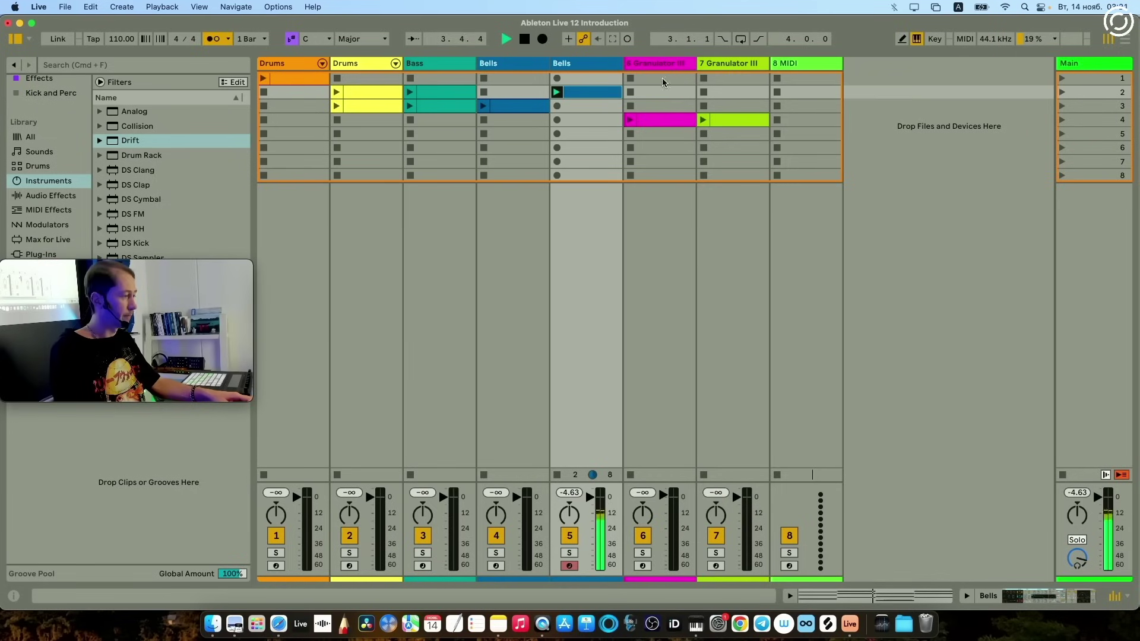
pyautogui.press('Tab')
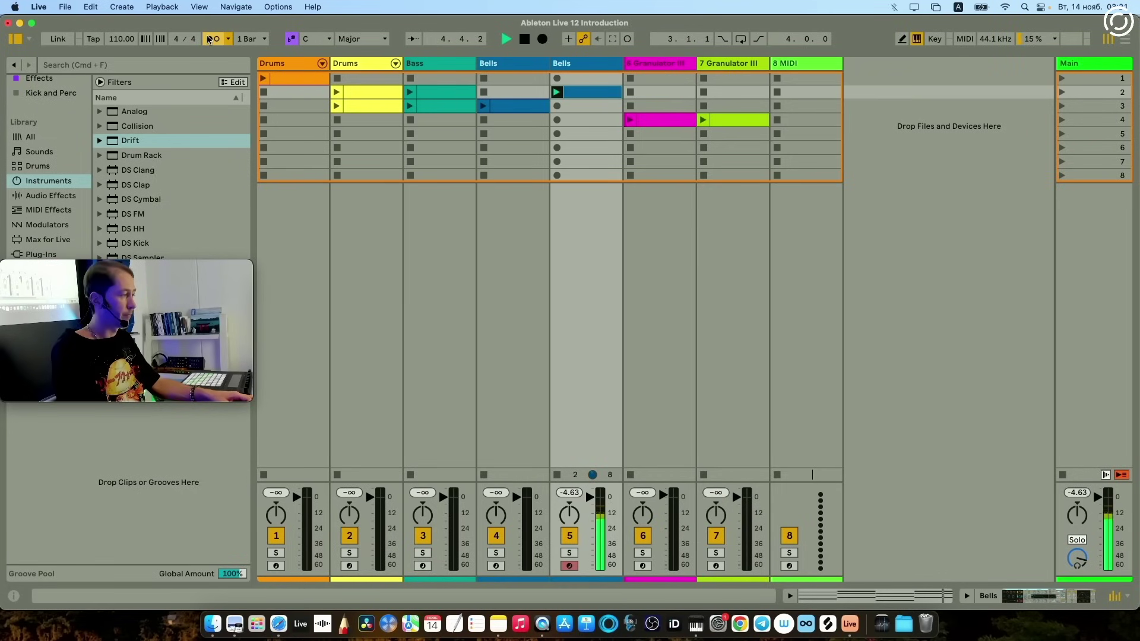
pyautogui.click(588, 65)
pyautogui.doubleClick(588, 65)
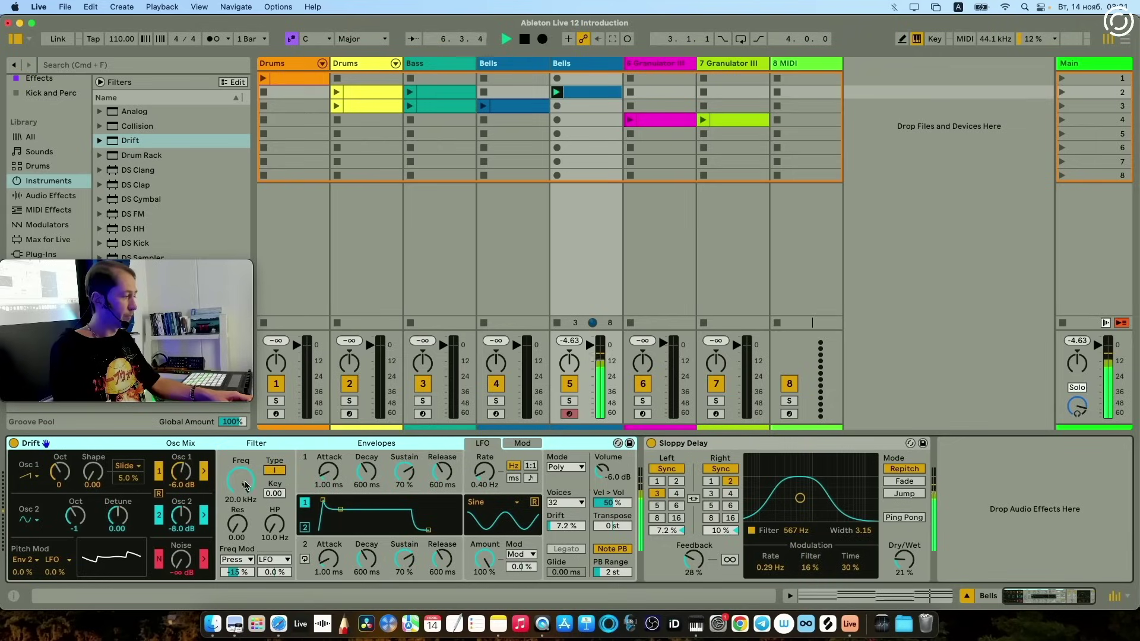
pyautogui.moveTo(248, 485); pyautogui.dragTo(248, 558)
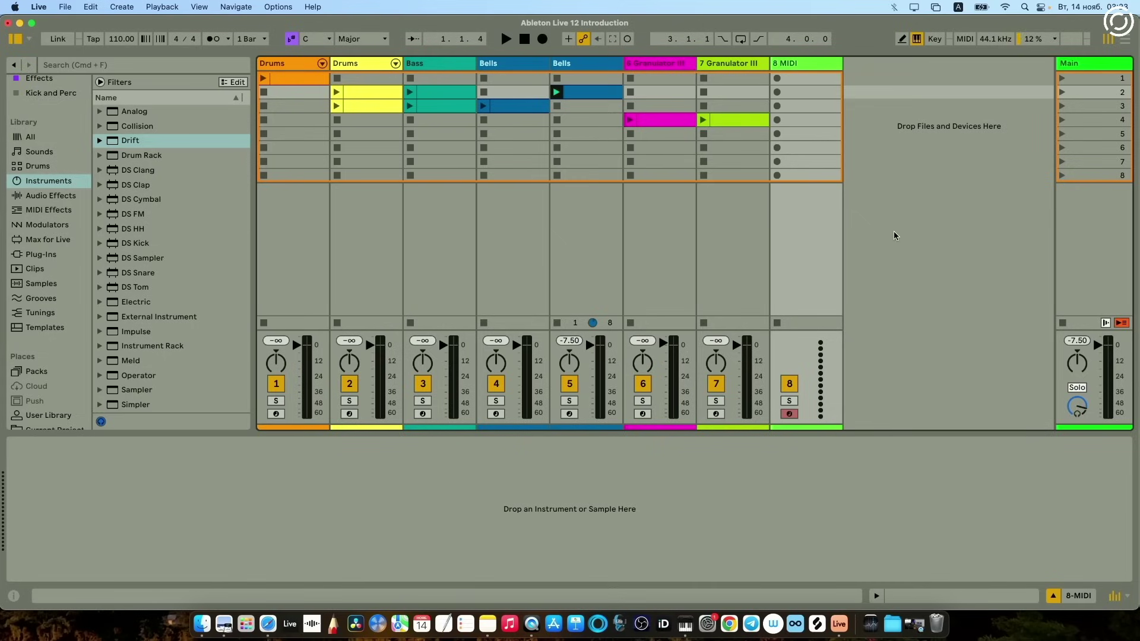
# - Load the 12-Henricus...mateus tuning from the library's Tunings and try out its reference pitch setting
pyautogui.click(37, 313)
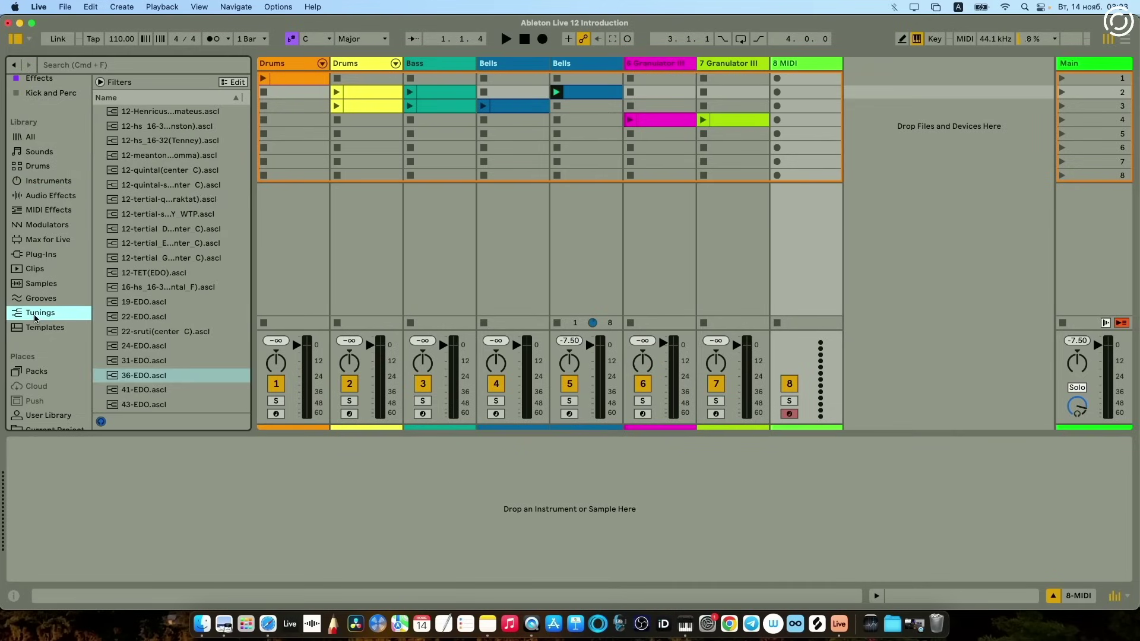
pyautogui.doubleClick(140, 114)
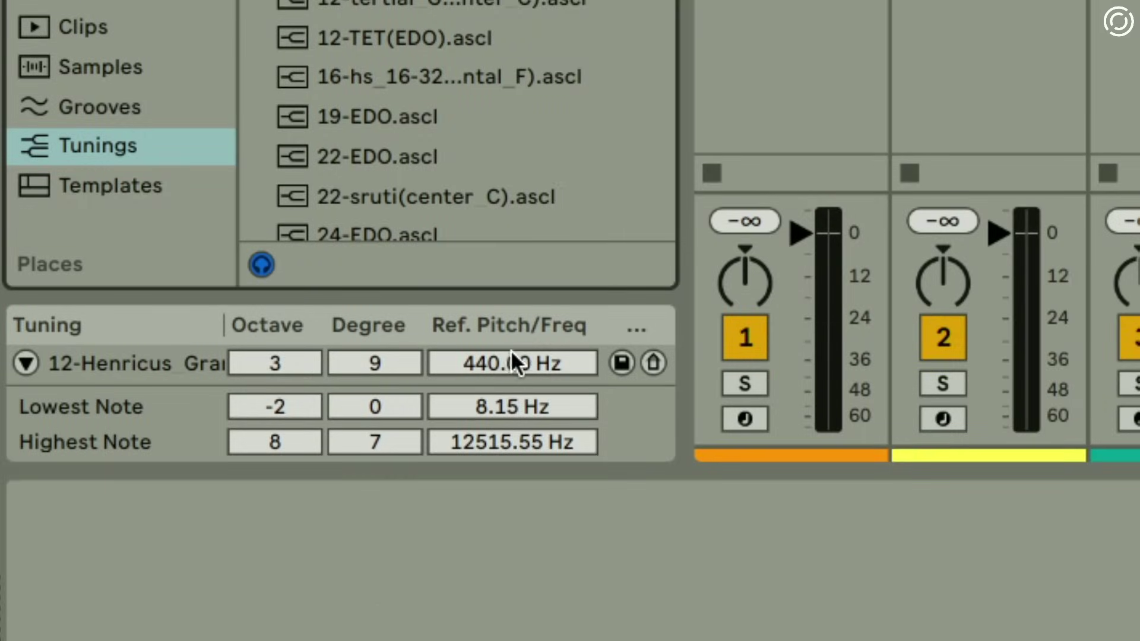
pyautogui.click(194, 393)
pyautogui.moveTo(496, 363)
pyautogui.mouseDown()
pyautogui.moveTo(497, 416)
pyautogui.moveTo(496, 367)
pyautogui.mouseUp()
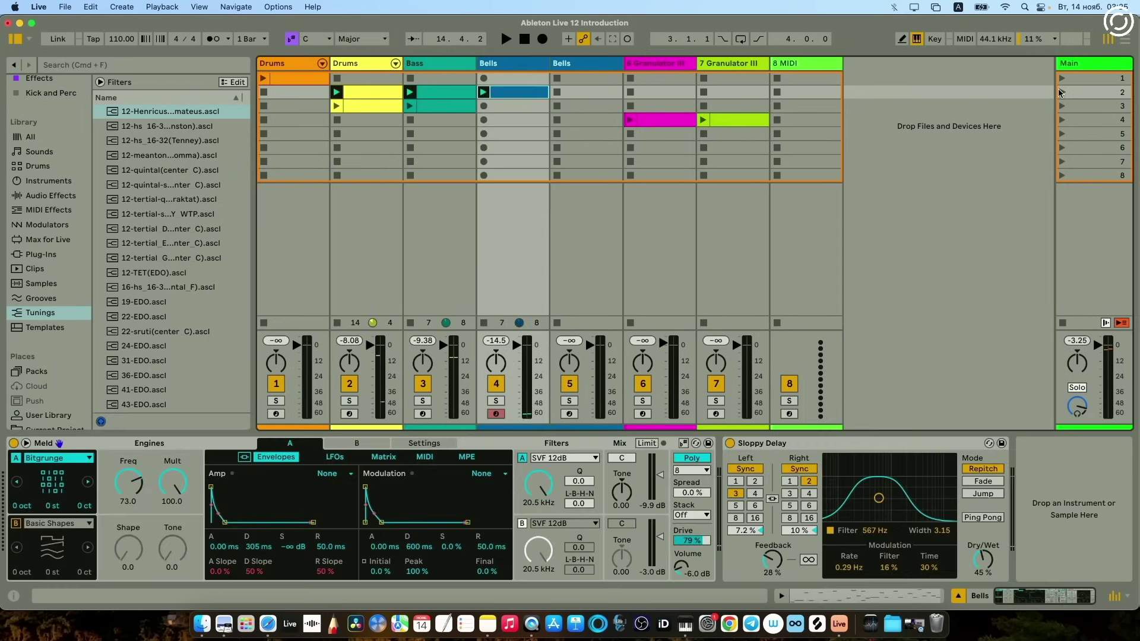
# - Reload the 12-Henricus...mateus tuning and try its reference pitch at about 271 Hz and at 432 Hz while the clips play
pyautogui.doubleClick(160, 112)
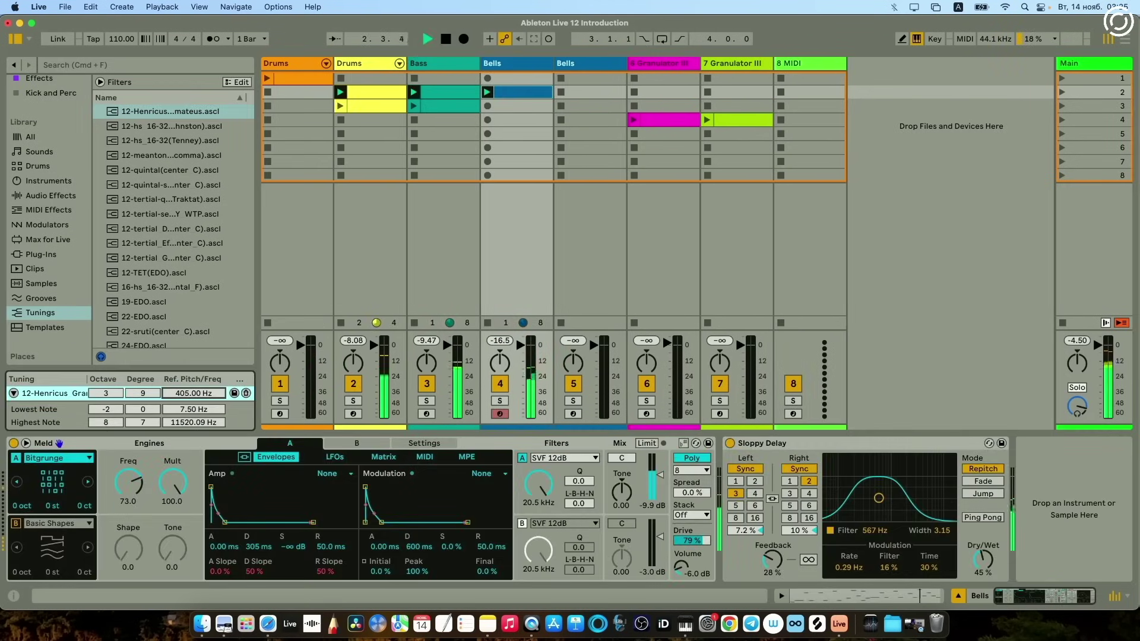
pyautogui.moveTo(187, 394); pyautogui.dragTo(187, 425)
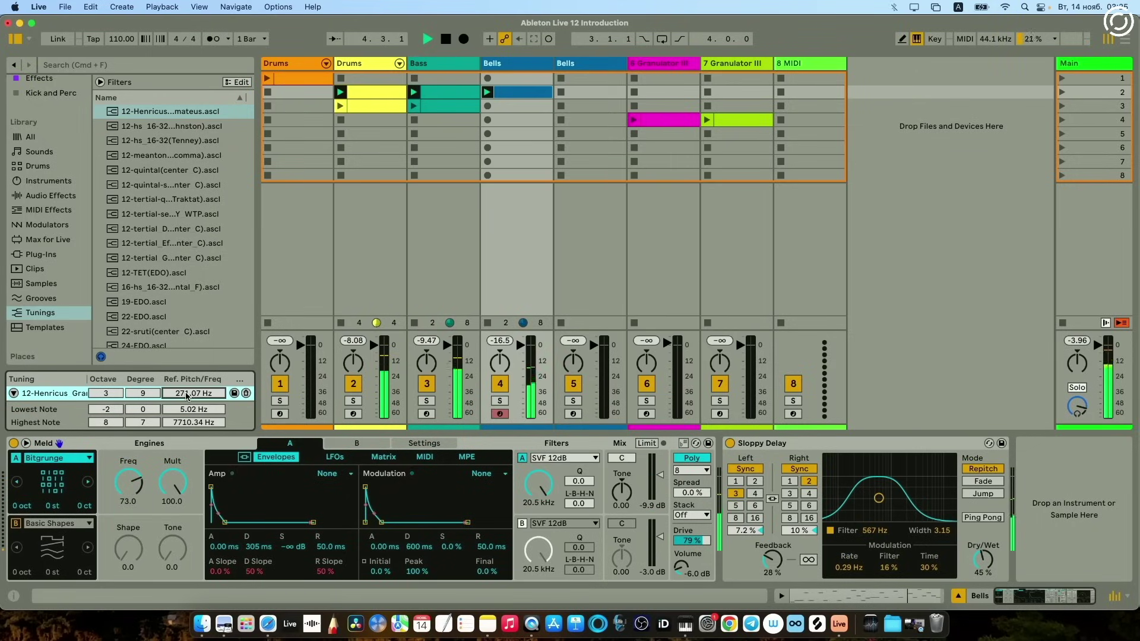
pyautogui.doubleClick(186, 392)
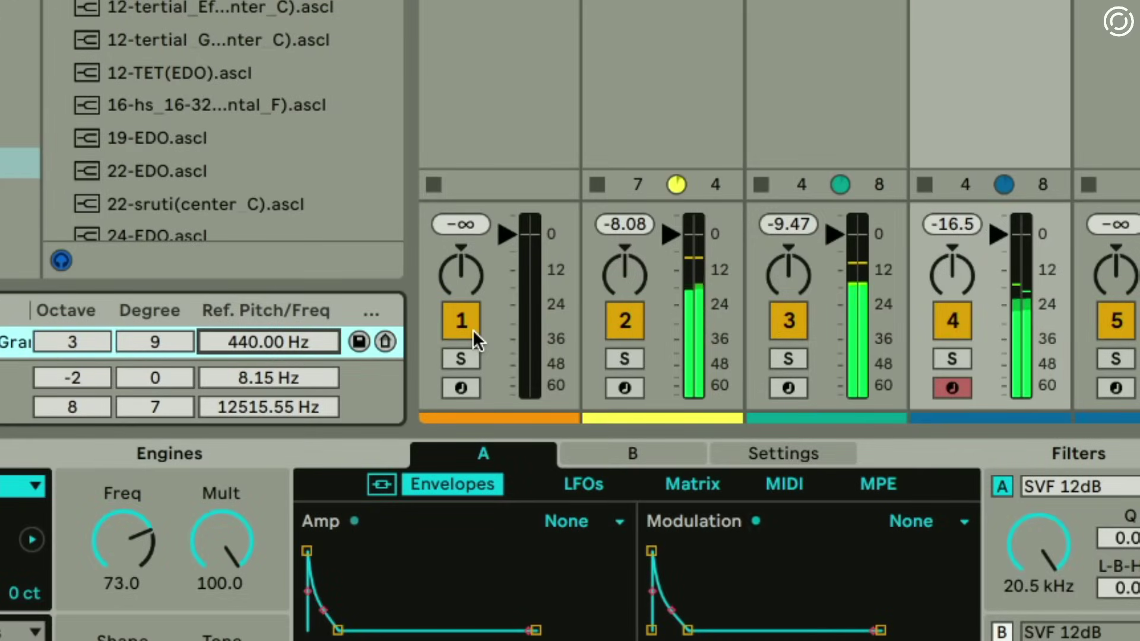
pyautogui.write('432')
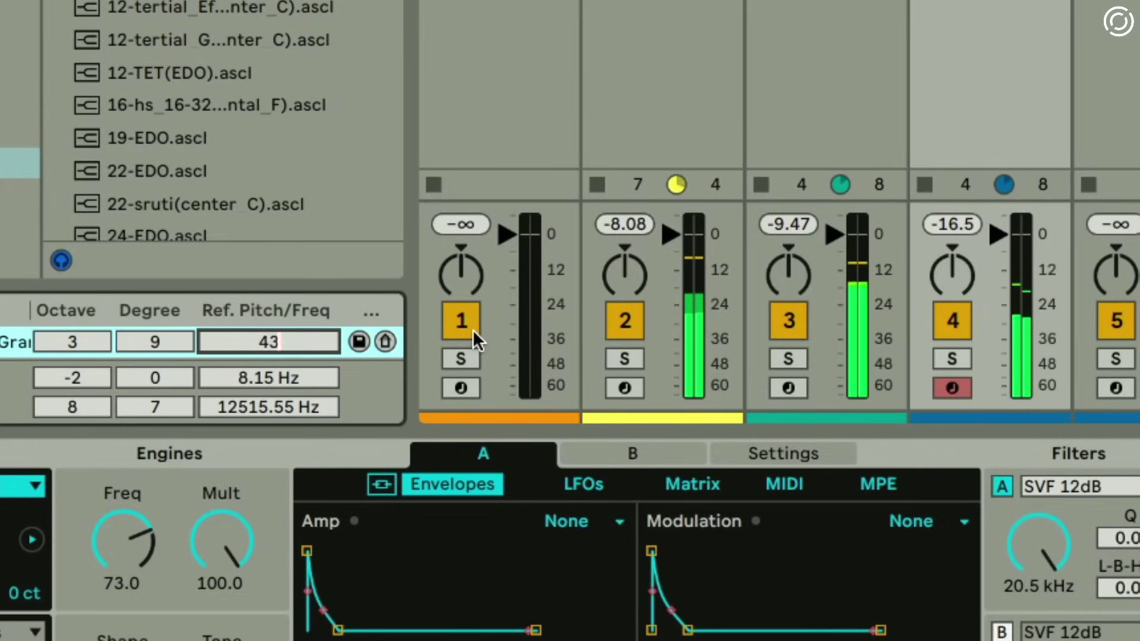
pyautogui.press('Return')
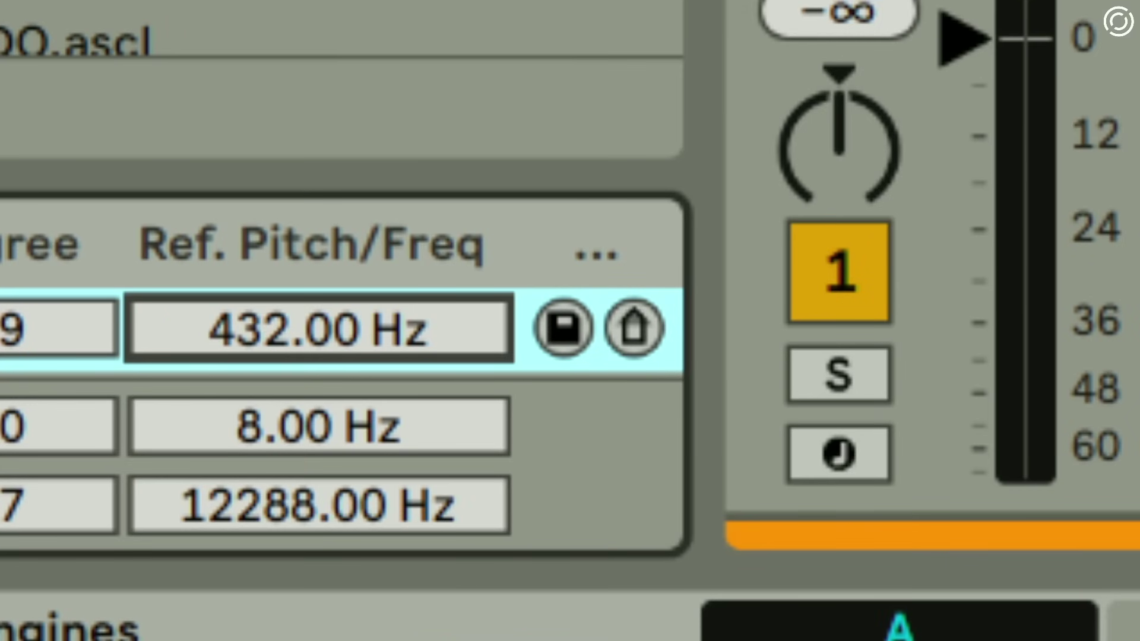
pyautogui.moveTo(262, 345); pyautogui.dragTo(262, 398)
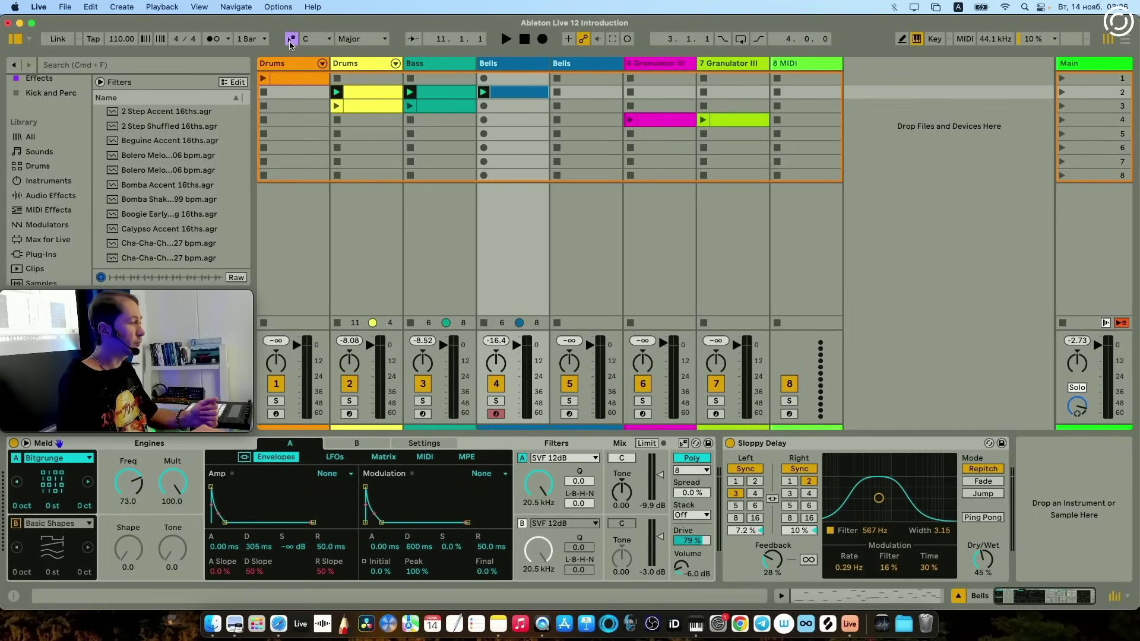
# - Set the set's global scale to E Mixolydian
pyautogui.click(291, 39)
pyautogui.click(326, 39)
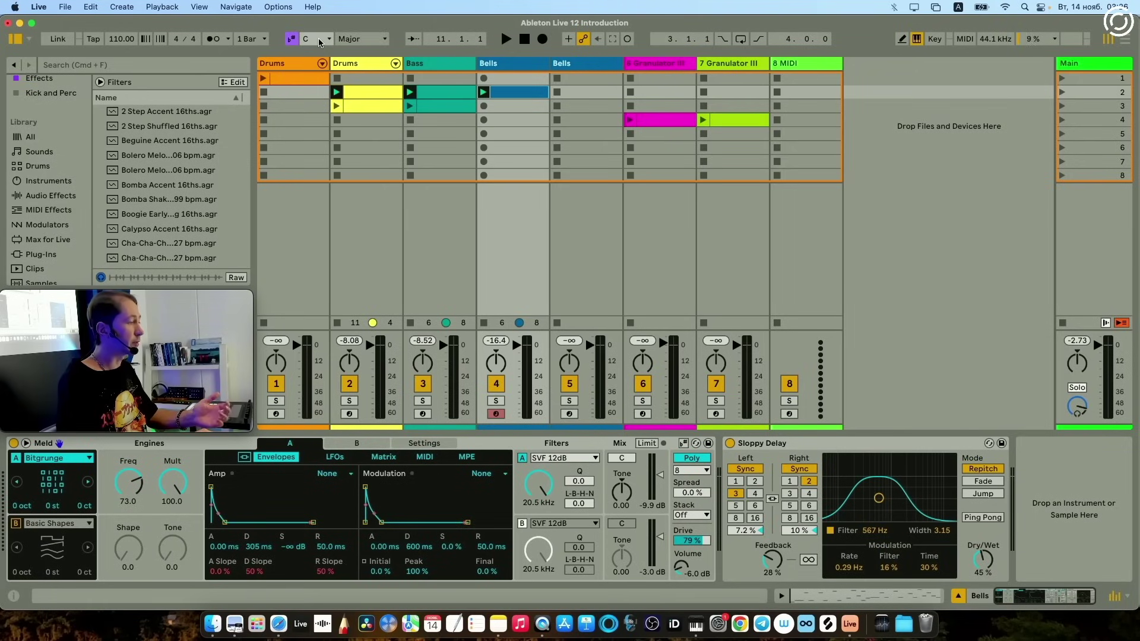
pyautogui.click(321, 39)
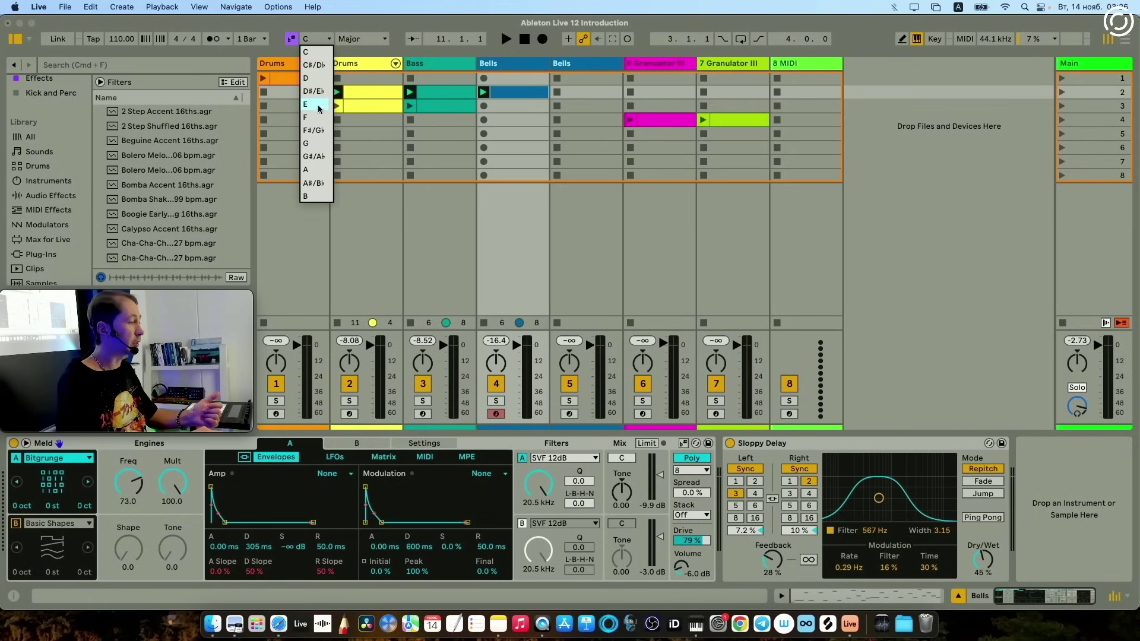
pyautogui.click(320, 107)
pyautogui.click(359, 38)
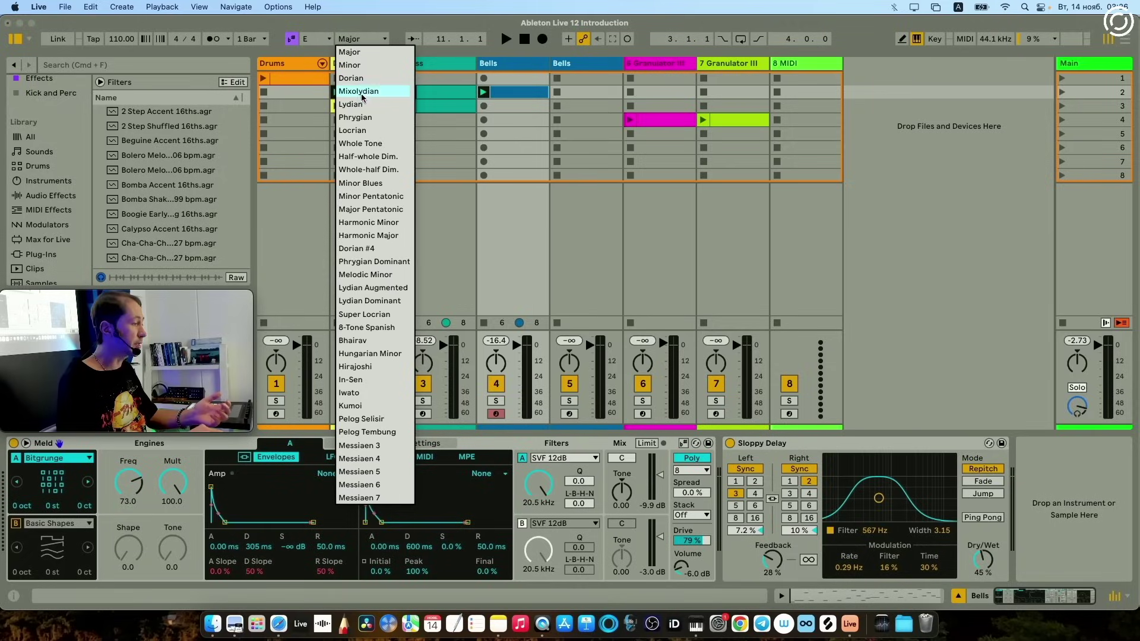
pyautogui.click(334, 86)
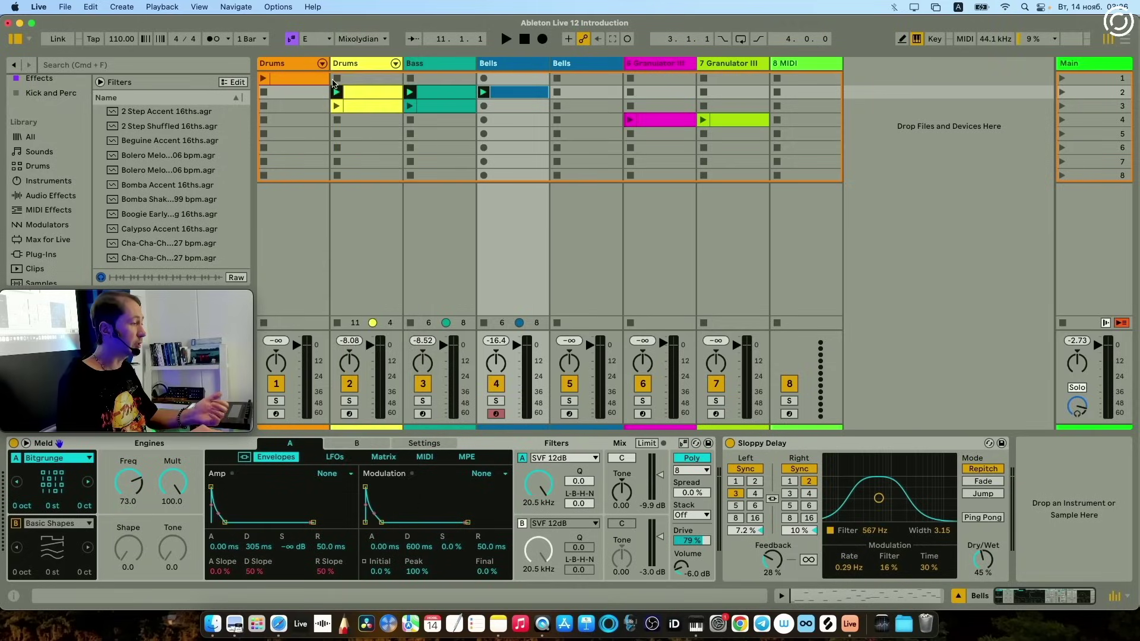
# - Create an empty MIDI clip in the Bass track's fifth slot and view its scale setting and pitch and time tools
pyautogui.doubleClick(446, 137)
pyautogui.moveTo(384, 79); pyautogui.dragTo(364, 446)
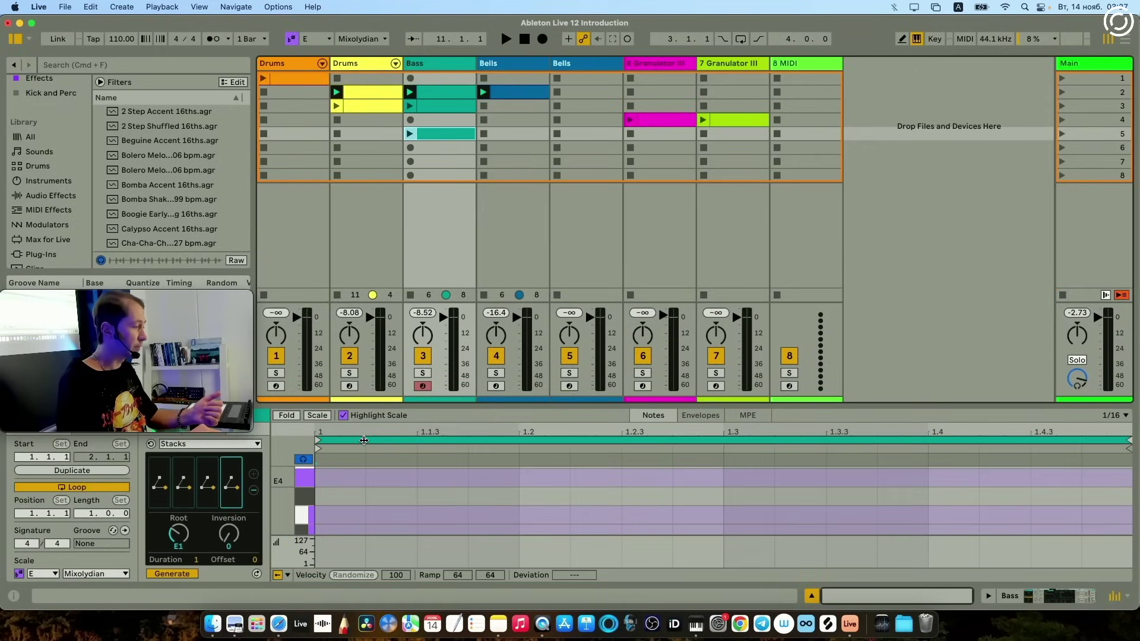
pyautogui.moveTo(388, 403); pyautogui.dragTo(359, 131)
pyautogui.click(160, 139)
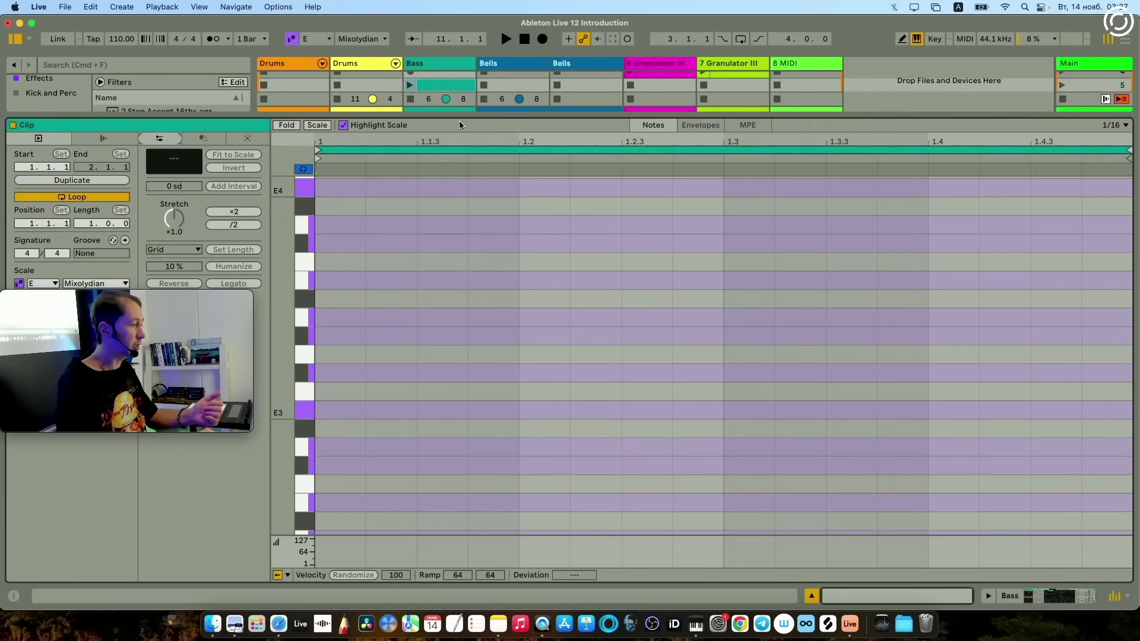
pyautogui.moveTo(463, 115); pyautogui.dragTo(380, 407)
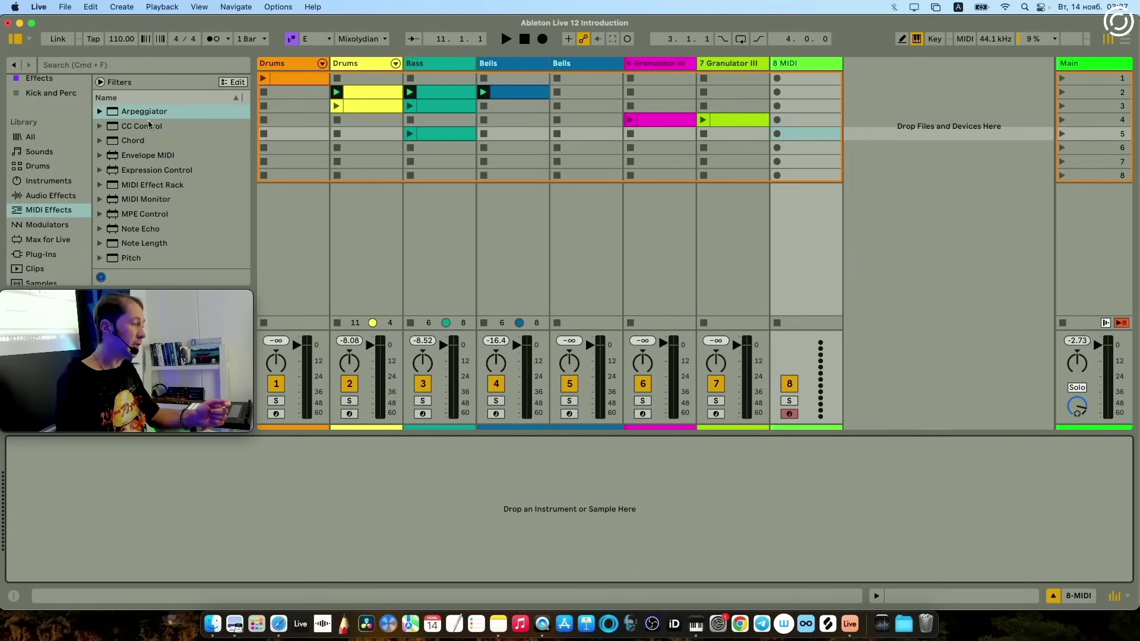
# - Add an Arpeggiator to the 8 MIDI track with the Con & Diverge style and make it follow the current scale
pyautogui.moveTo(145, 112); pyautogui.dragTo(126, 515)
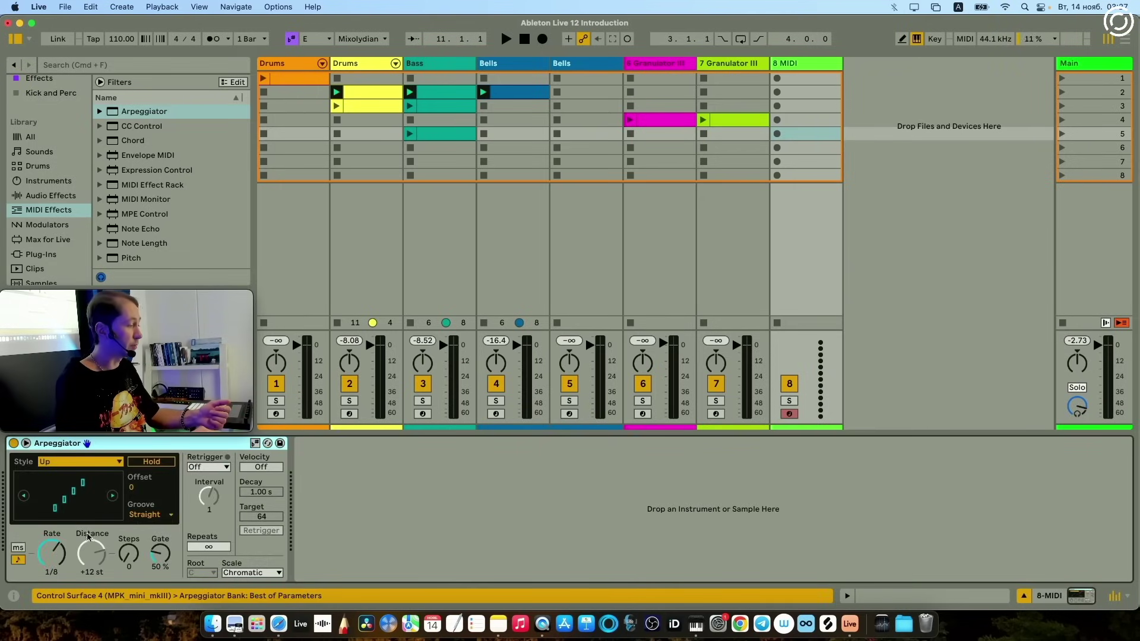
pyautogui.click(112, 496)
pyautogui.click(111, 496)
pyautogui.click(112, 496)
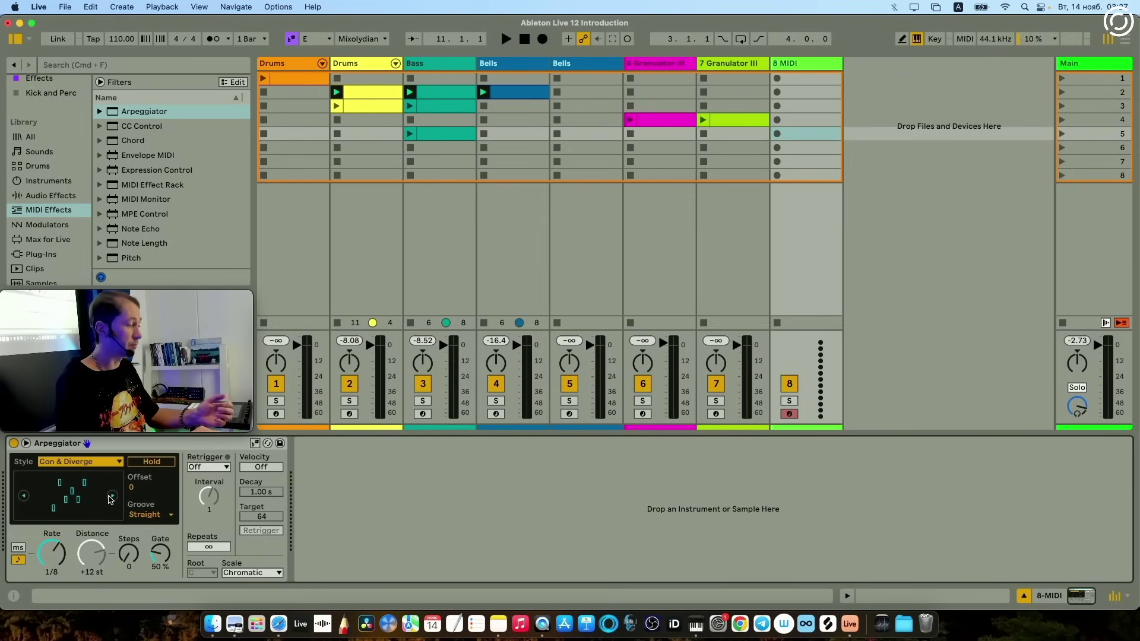
pyautogui.click(254, 443)
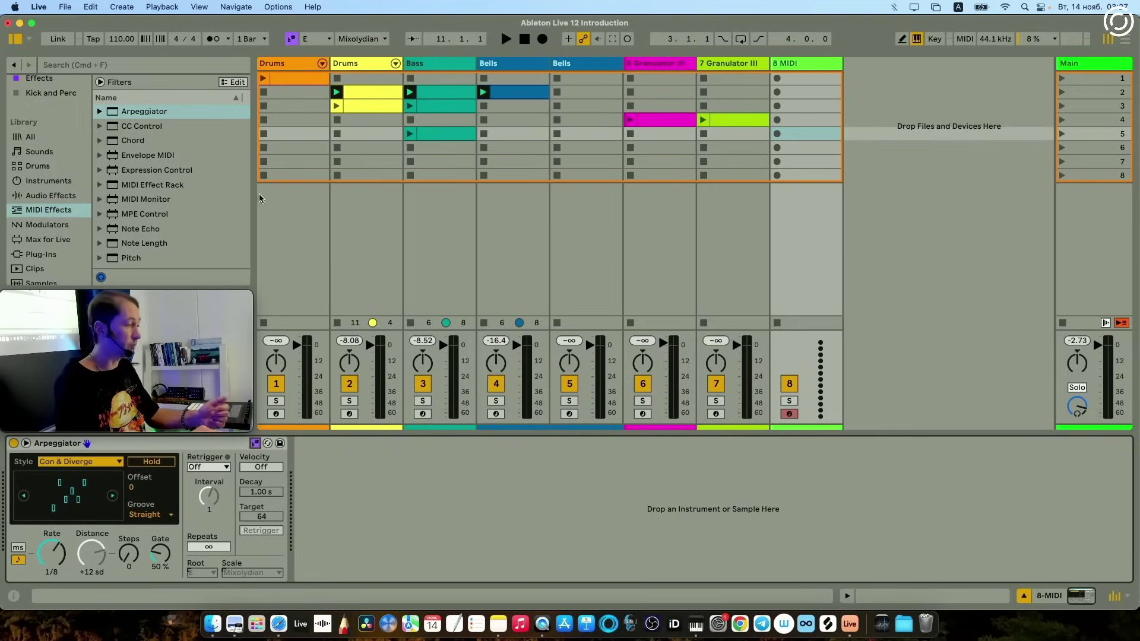
# - Add the Chord, Pitch and Scale MIDI effects after the Arpeggiator on the 8 MIDI track and make them follow the current scale
pyautogui.moveTo(133, 141); pyautogui.dragTo(360, 505)
pyautogui.click(461, 444)
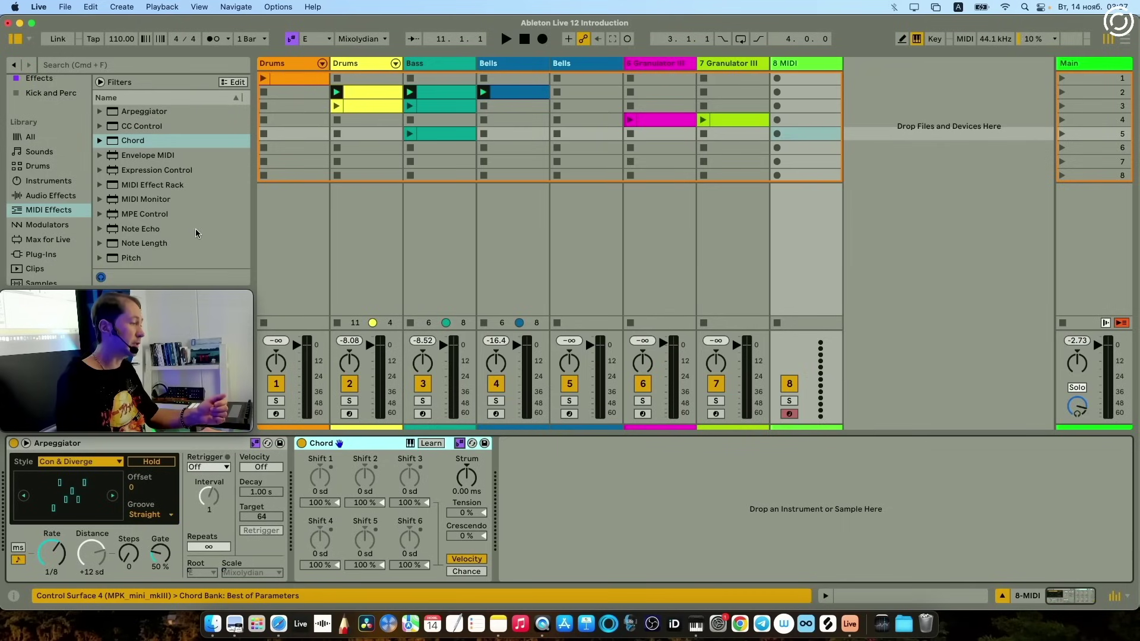
pyautogui.scroll(-2, 193, 231)
pyautogui.doubleClick(136, 239)
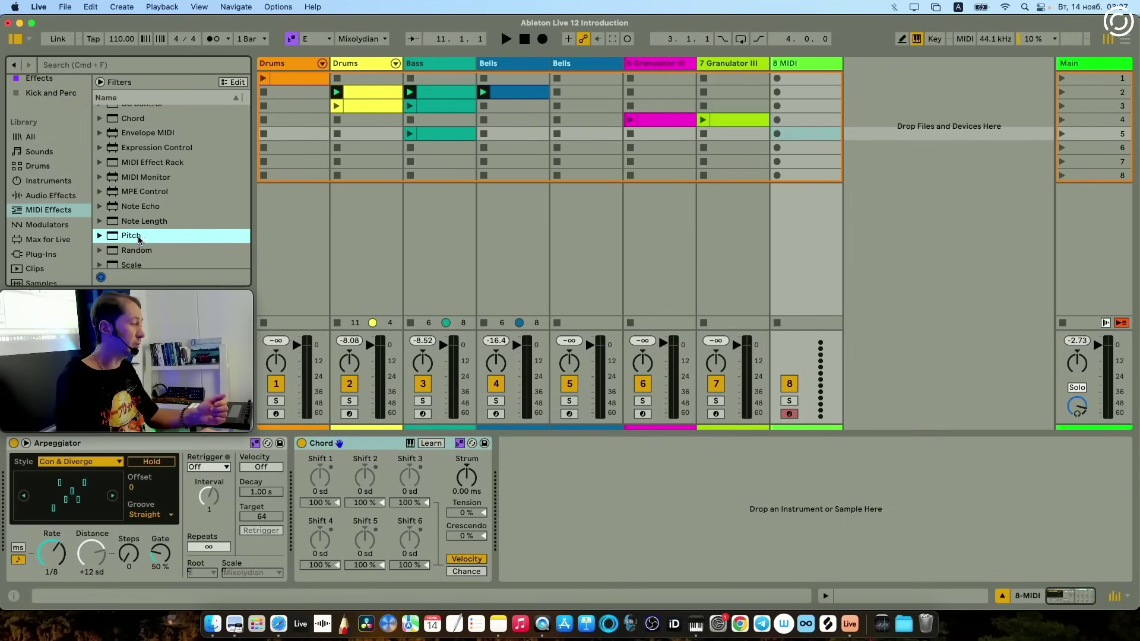
pyautogui.scroll(-2, 197, 265)
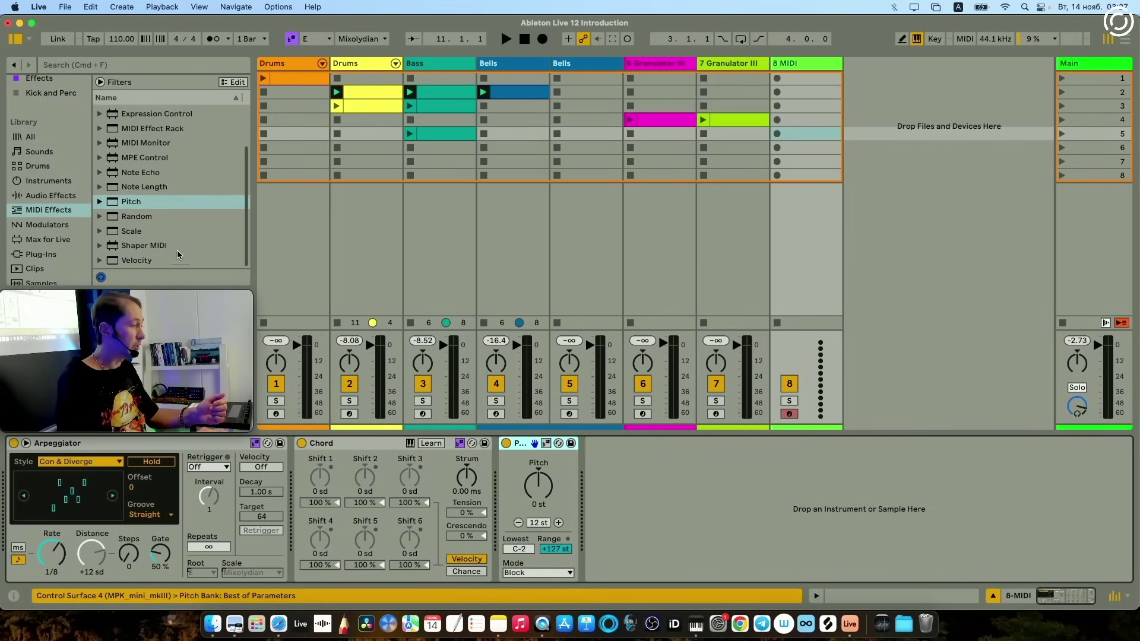
pyautogui.moveTo(138, 232); pyautogui.dragTo(618, 495)
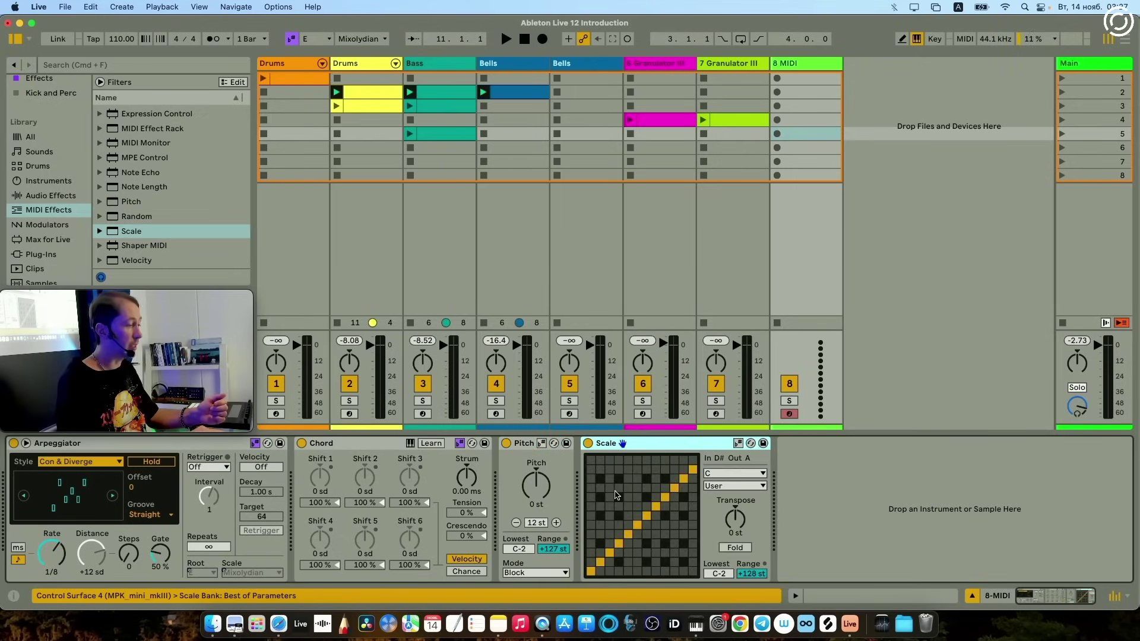
pyautogui.click(736, 444)
pyautogui.click(542, 445)
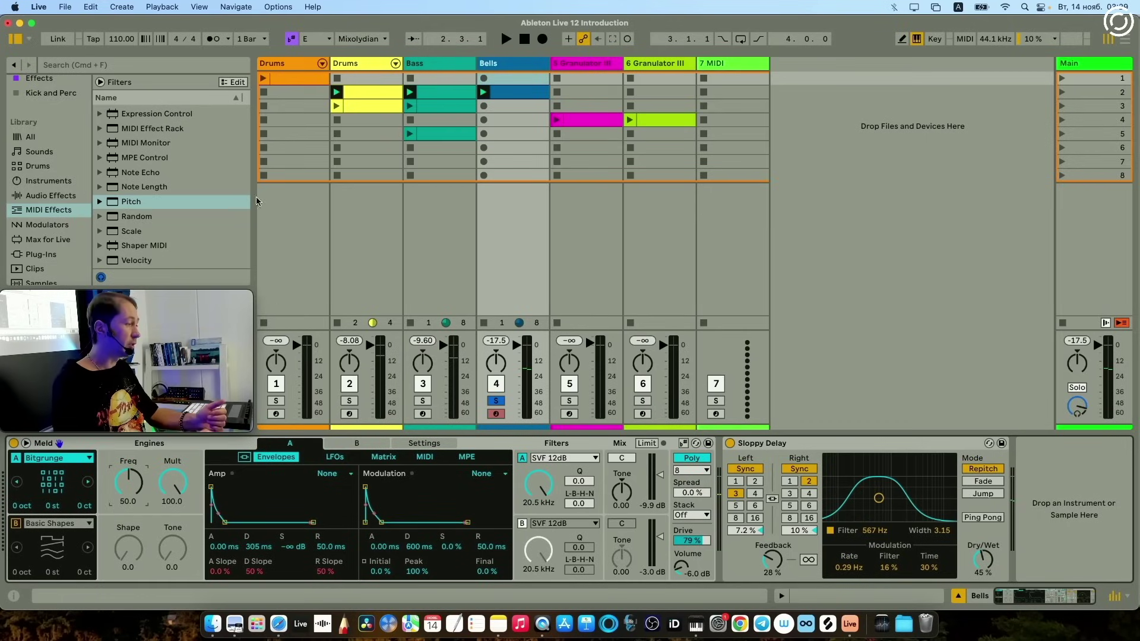
# - Add an LFO after Sloppy Delay on the Bells track and map it to the Freq control of Meld's engine A
pyautogui.click(58, 198)
pyautogui.scroll(-10, 137, 210)
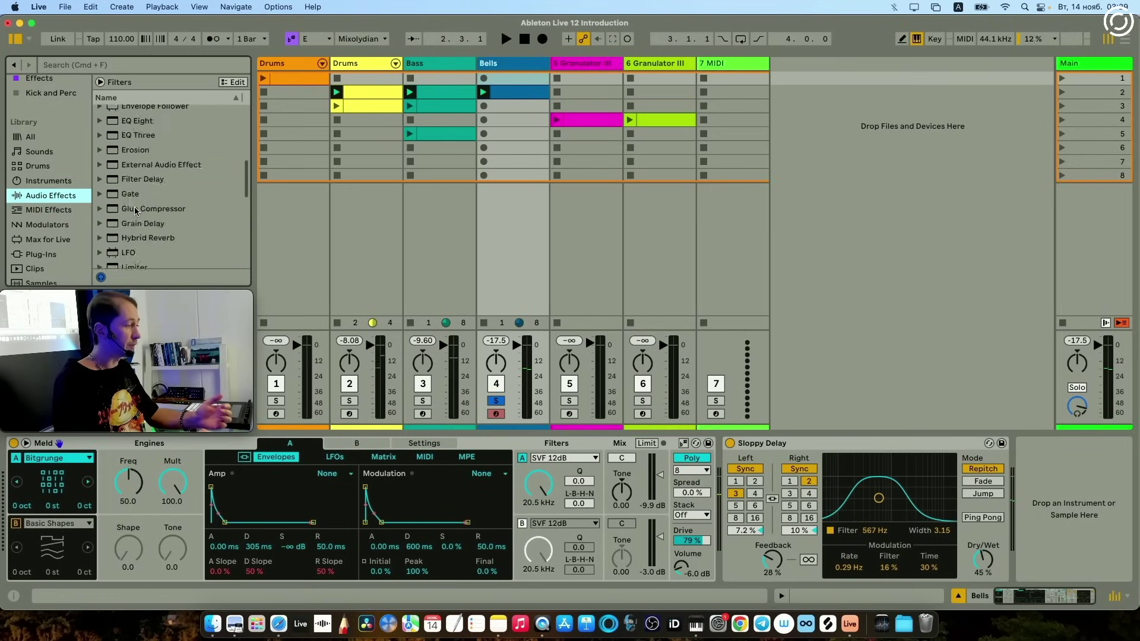
pyautogui.doubleClick(129, 236)
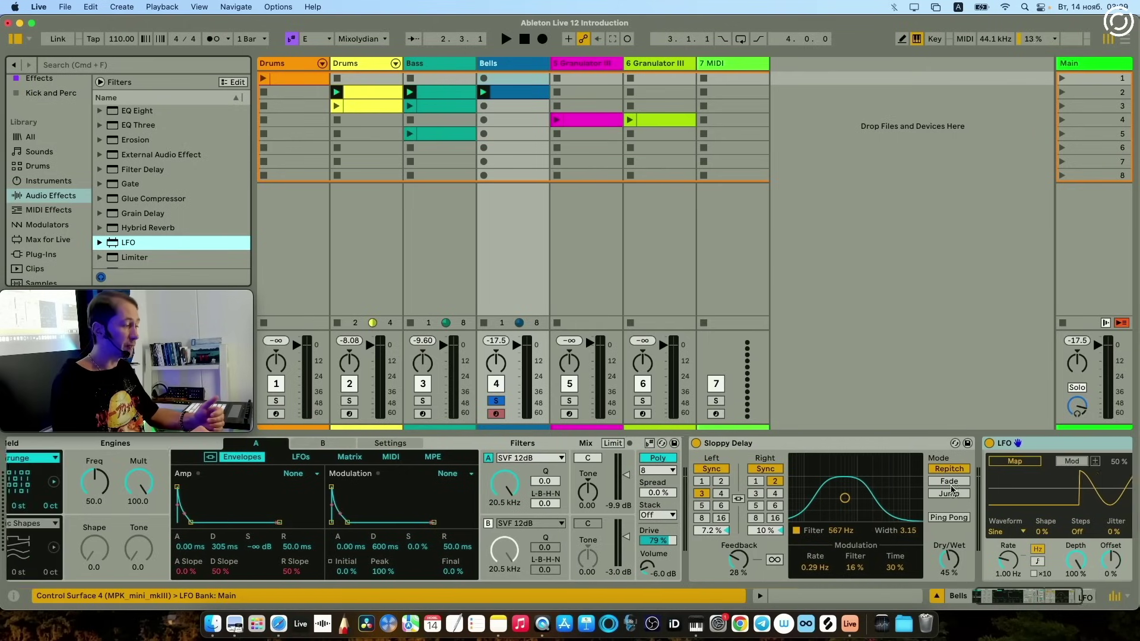
pyautogui.hscroll(-3, 1093, 476)
pyautogui.click(1049, 462)
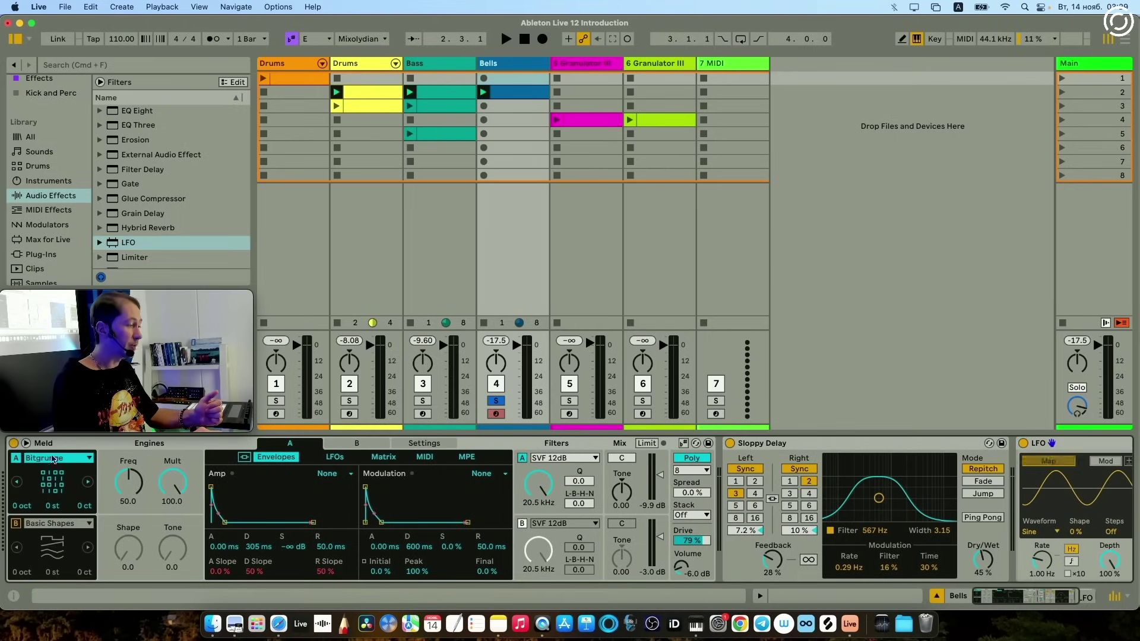
pyautogui.click(129, 482)
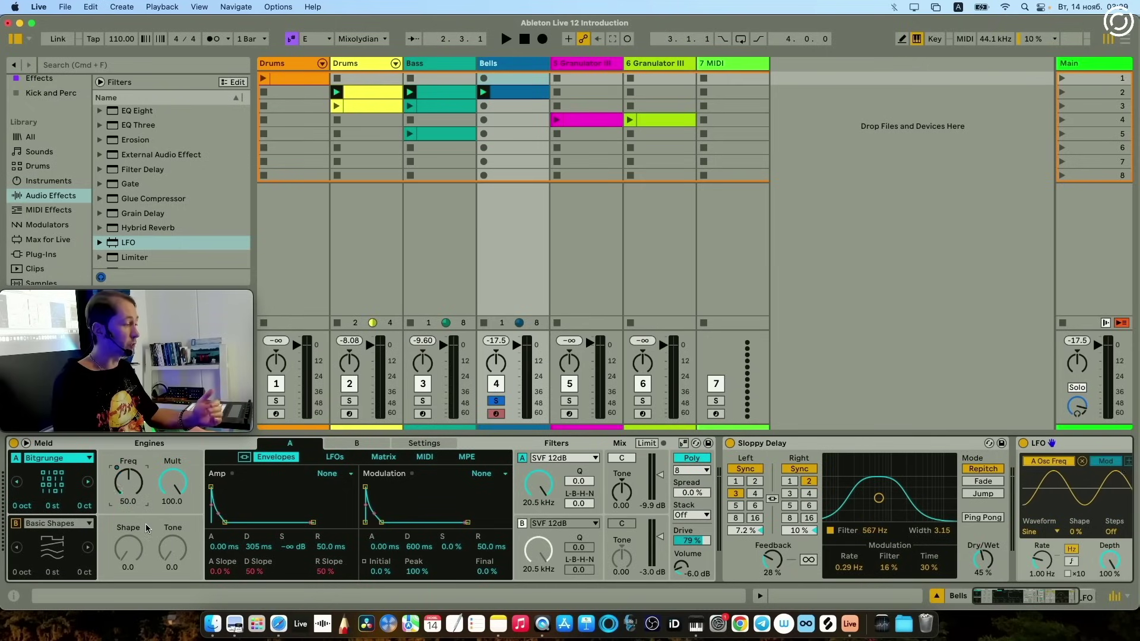
# - Switch the LFO mapping to Remote and back to modulation, trying Meld's Freq control in each mode
pyautogui.hscroll(5, 724, 522)
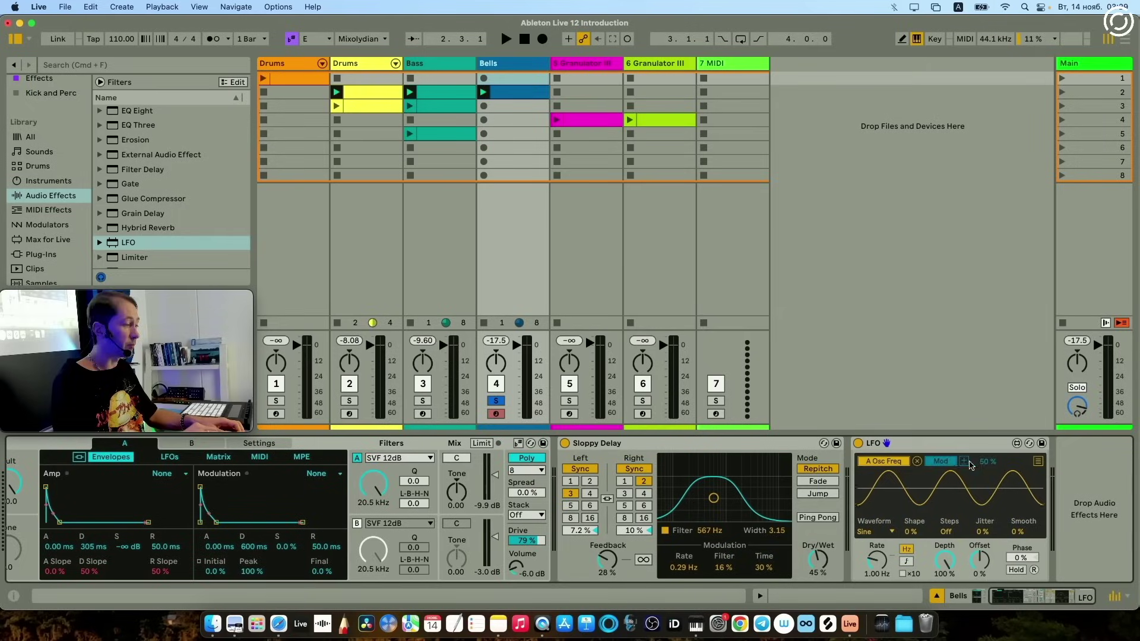
pyautogui.click(707, 291)
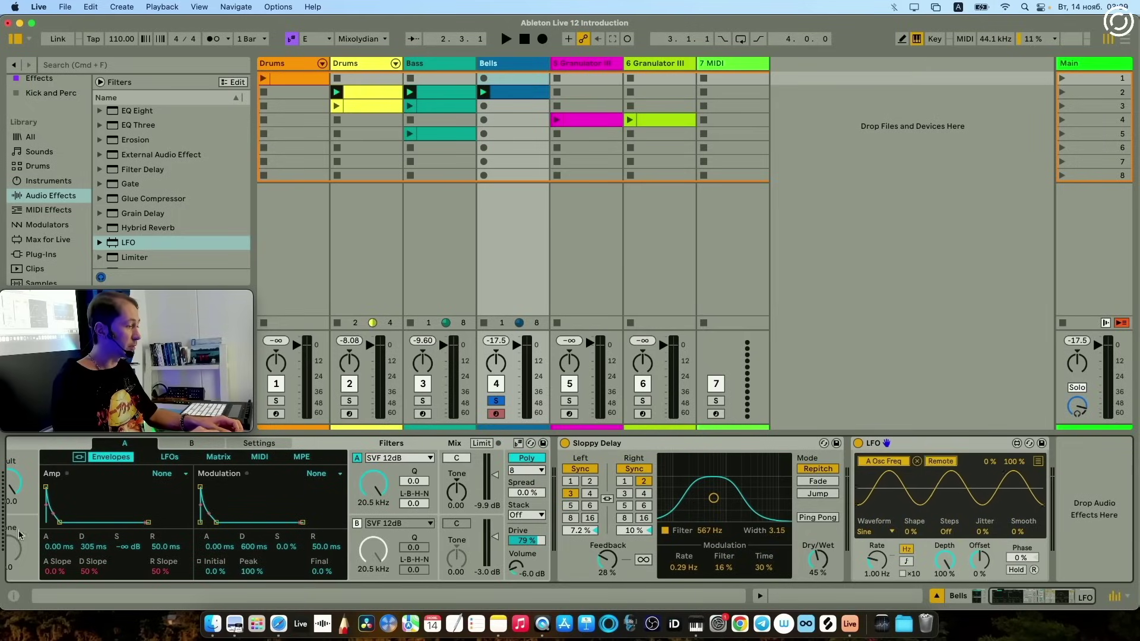
pyautogui.hscroll(-3, 45, 513)
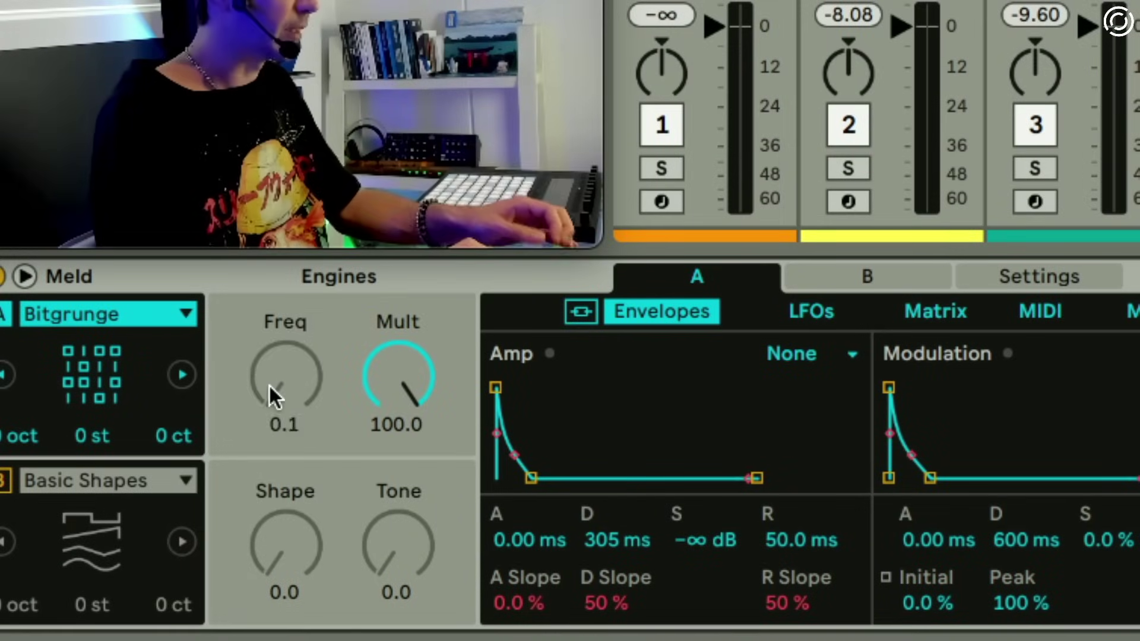
pyautogui.moveTo(123, 488)
pyautogui.mouseDown()
pyautogui.moveTo(143, 470)
pyautogui.moveTo(125, 491)
pyautogui.mouseUp()
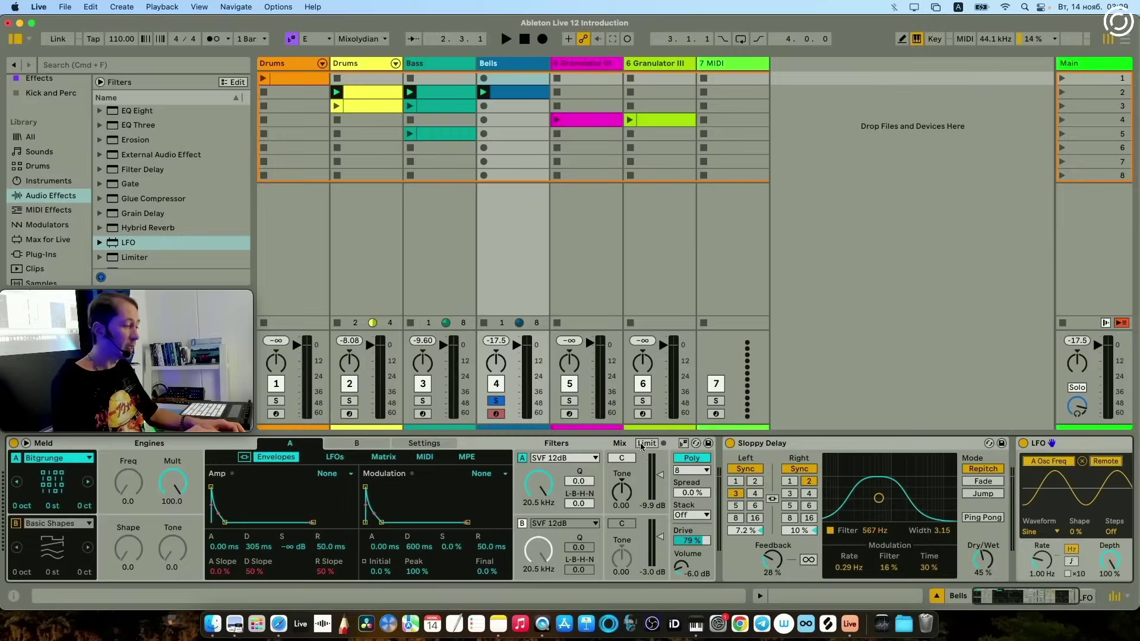
pyautogui.click(1102, 464)
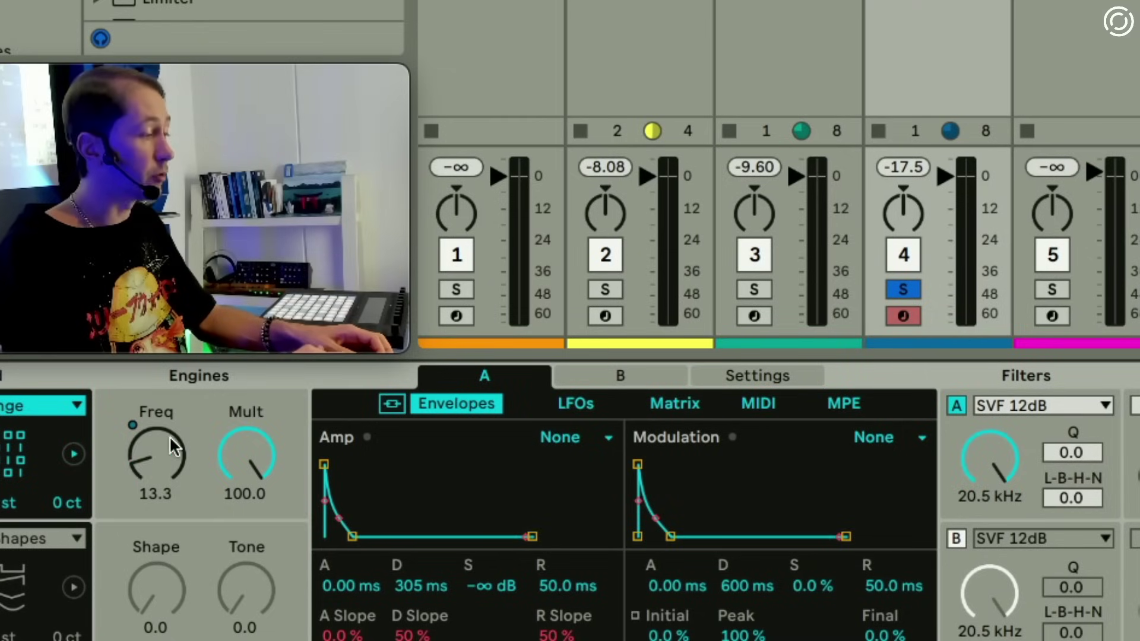
pyautogui.moveTo(171, 449); pyautogui.dragTo(148, 471)
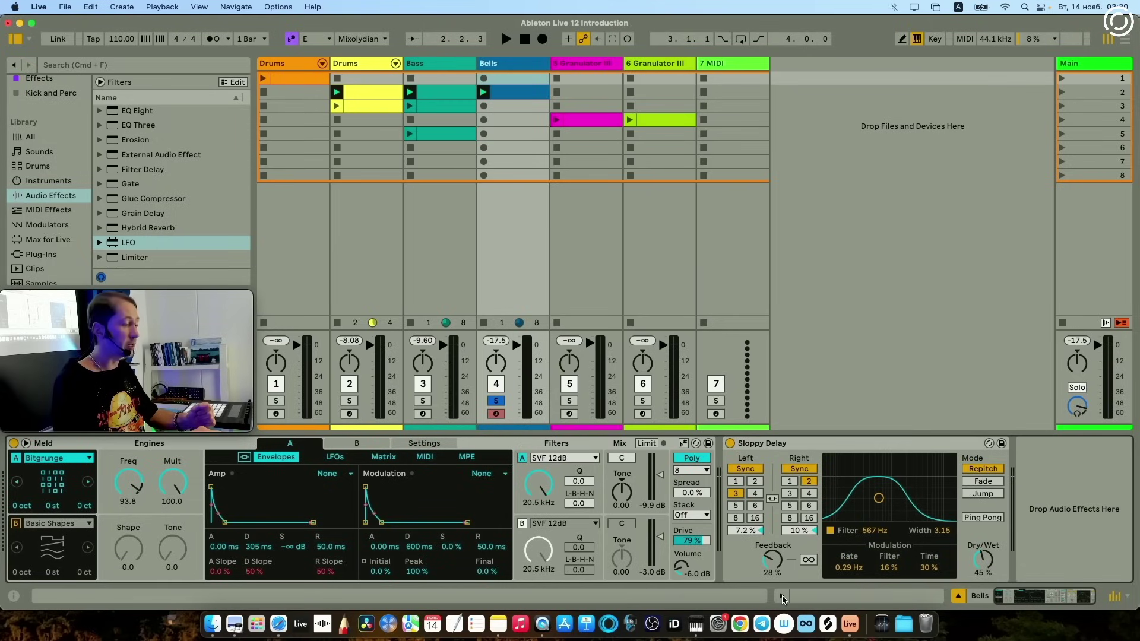
# - Show the second-slot Bells clip's editor together with the track's devices, with the video recording window minimized
pyautogui.click(783, 597)
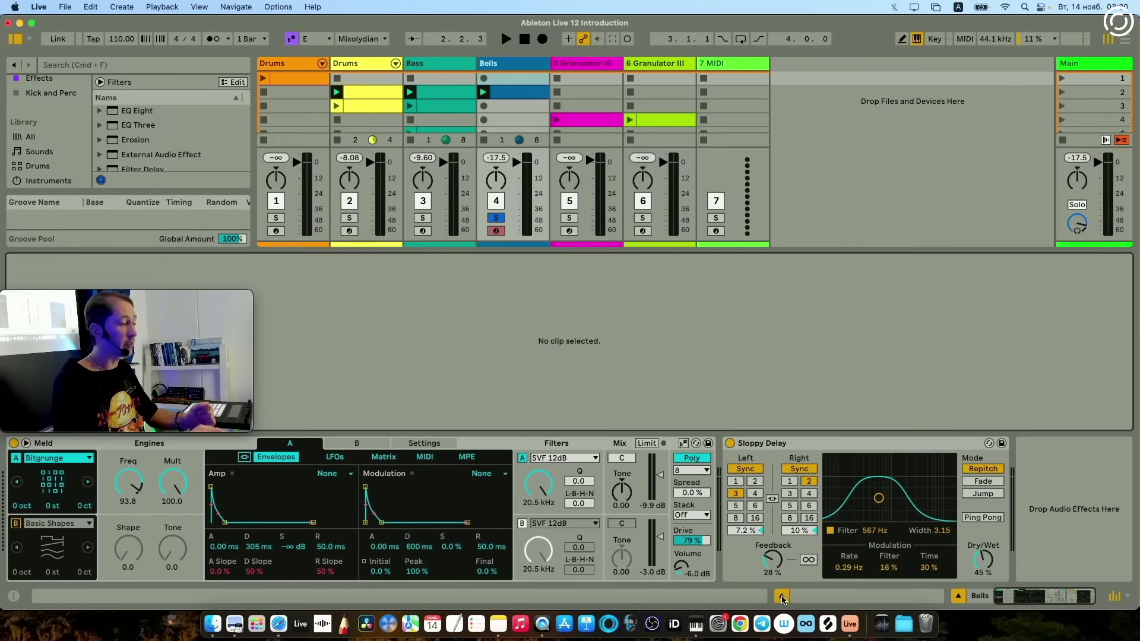
pyautogui.click(517, 93)
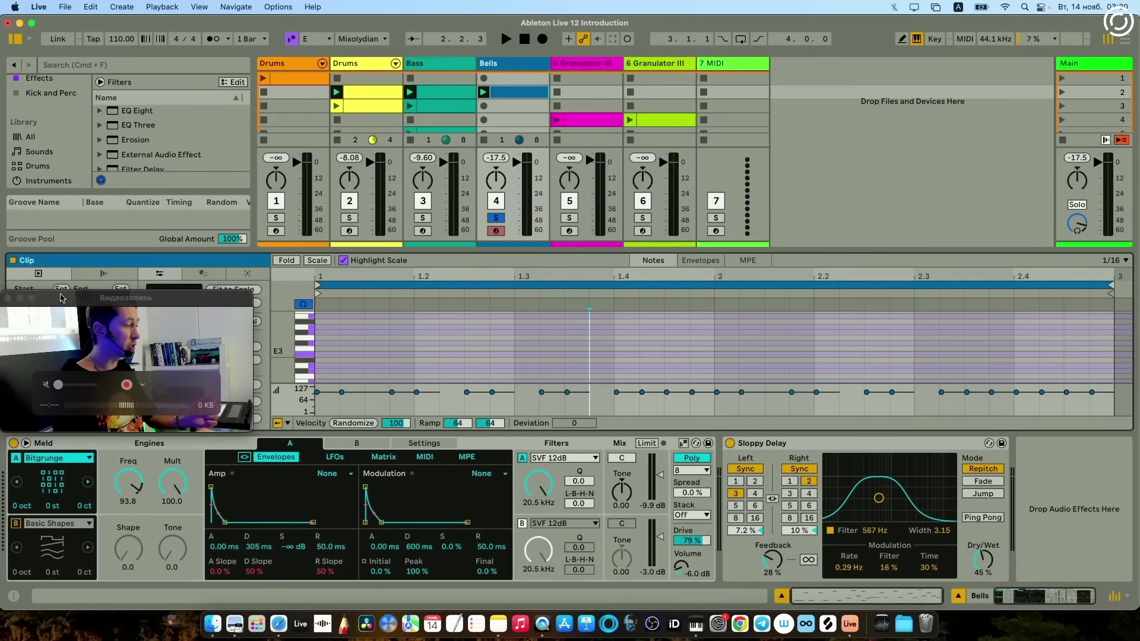
pyautogui.click(19, 298)
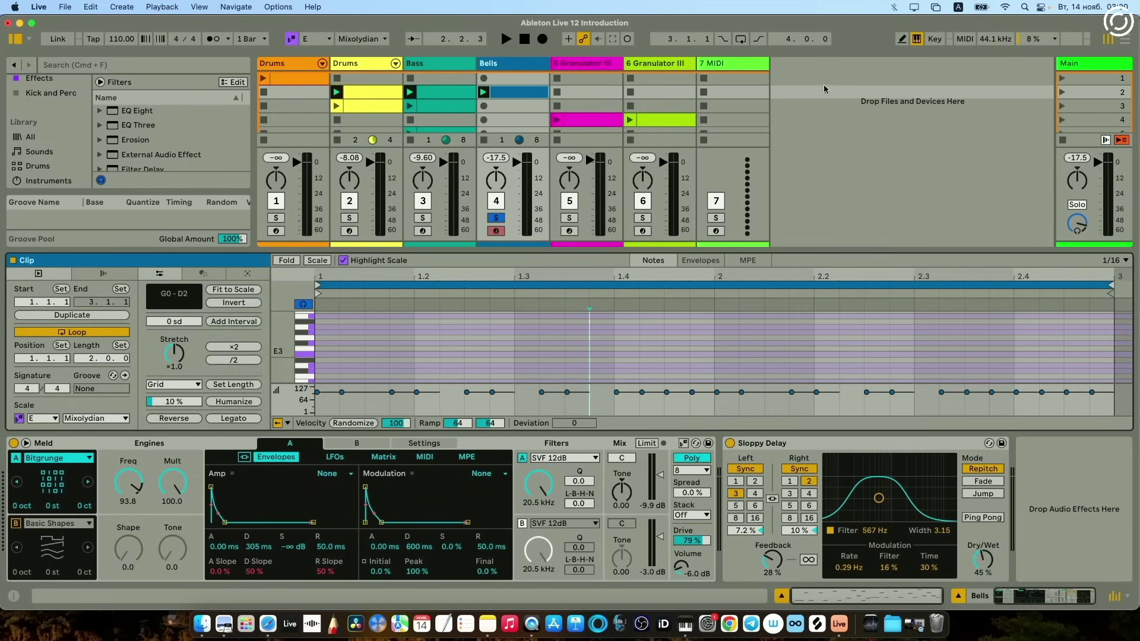
# - Insert a new audio track after the 7 MIDI track and add an EQ Eight to it
pyautogui.rightClick(842, 88)
pyautogui.click(891, 96)
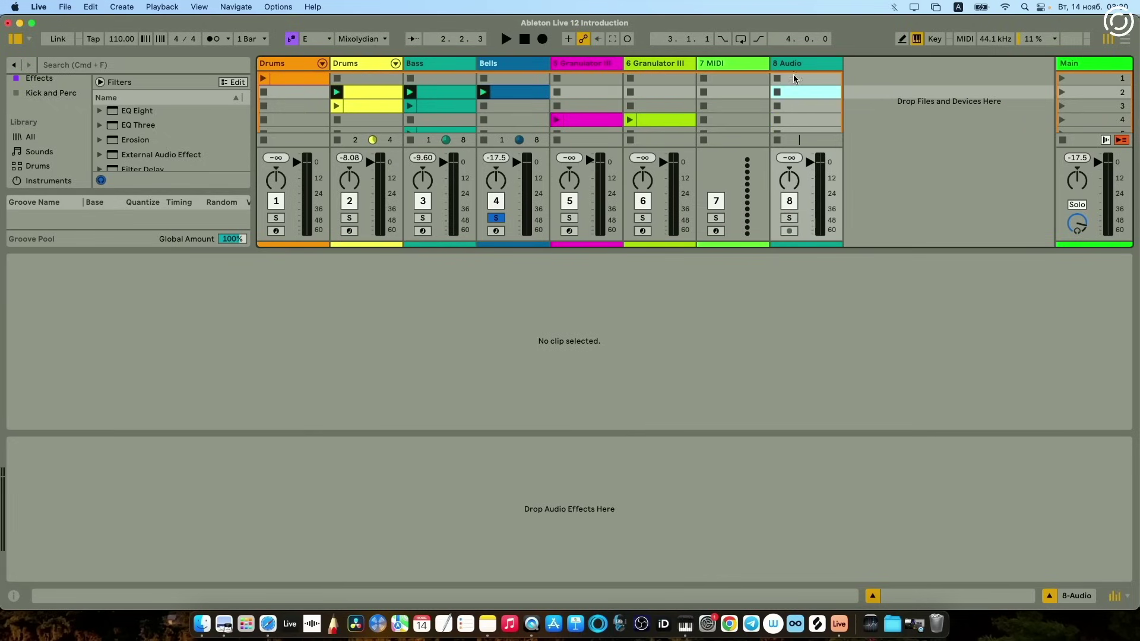
pyautogui.scroll(-3, 76, 148)
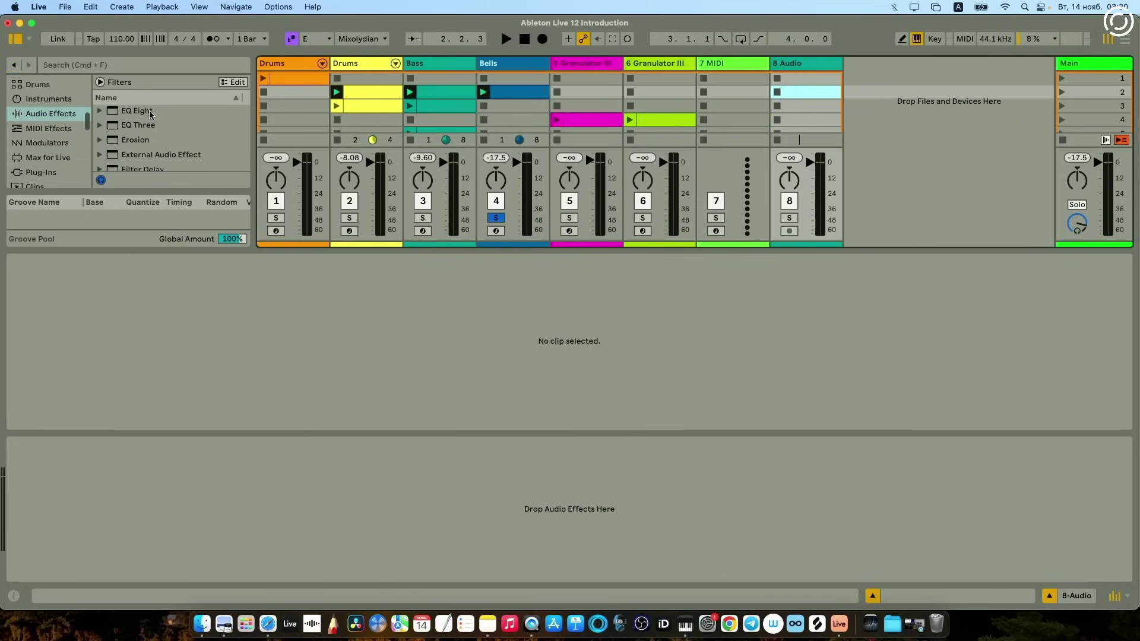
pyautogui.doubleClick(145, 114)
pyautogui.scroll(-2, 38, 134)
pyautogui.click(42, 147)
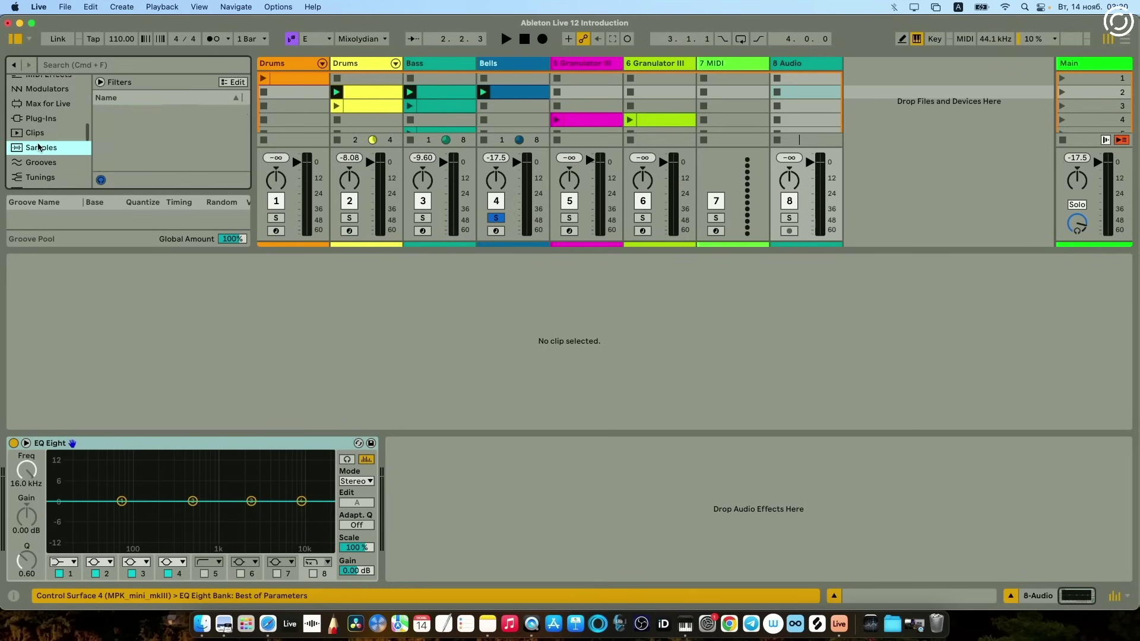
pyautogui.click(165, 143)
pyautogui.moveTo(165, 148); pyautogui.dragTo(818, 92)
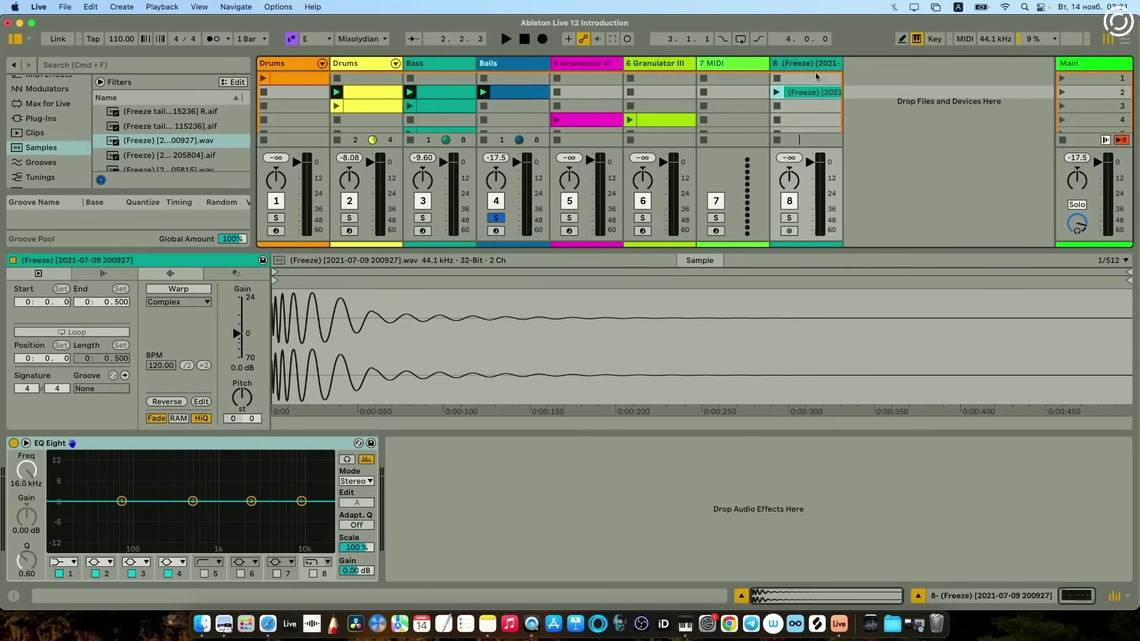
# - View the device chains of the two Granulator III tracks and the Bells track one after another
pyautogui.click(677, 63)
pyautogui.click(611, 62)
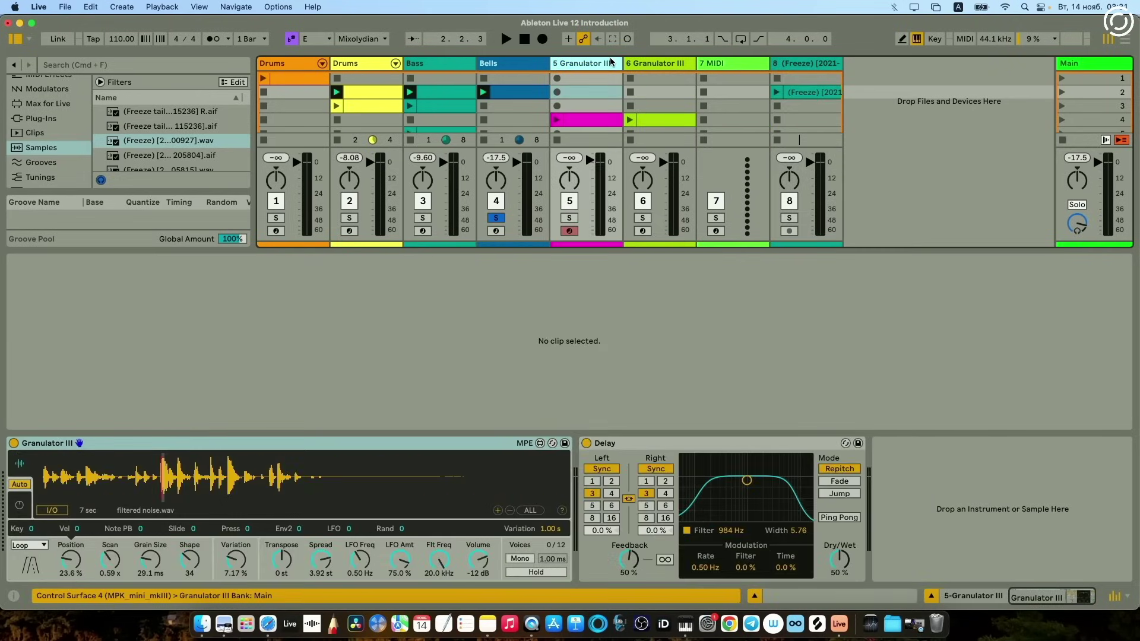
pyautogui.click(515, 63)
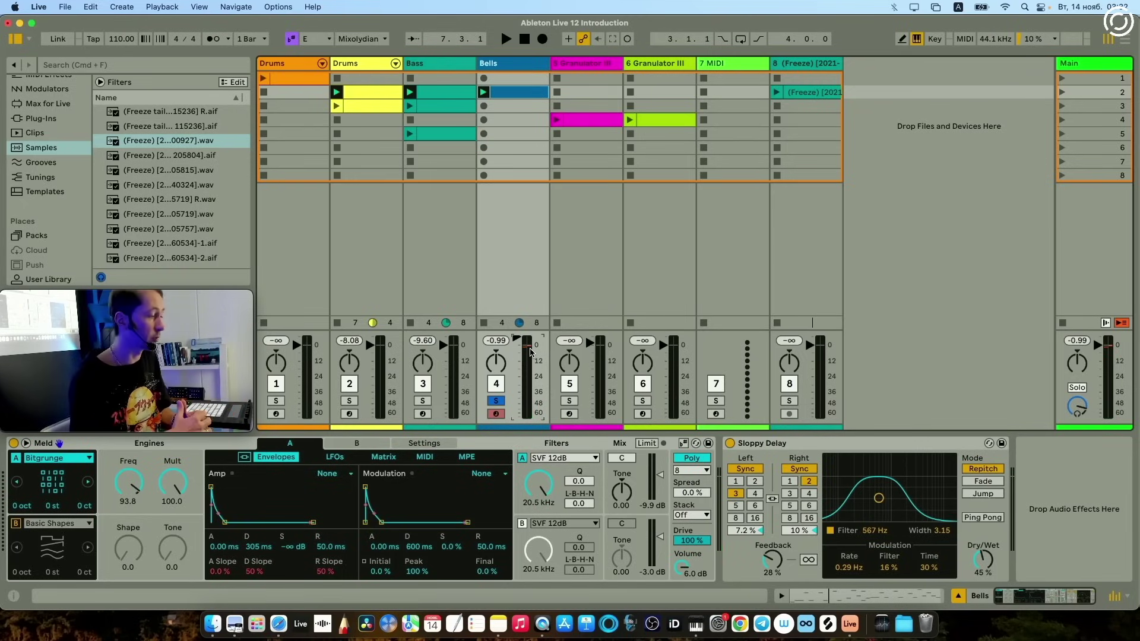
pyautogui.press('Right')
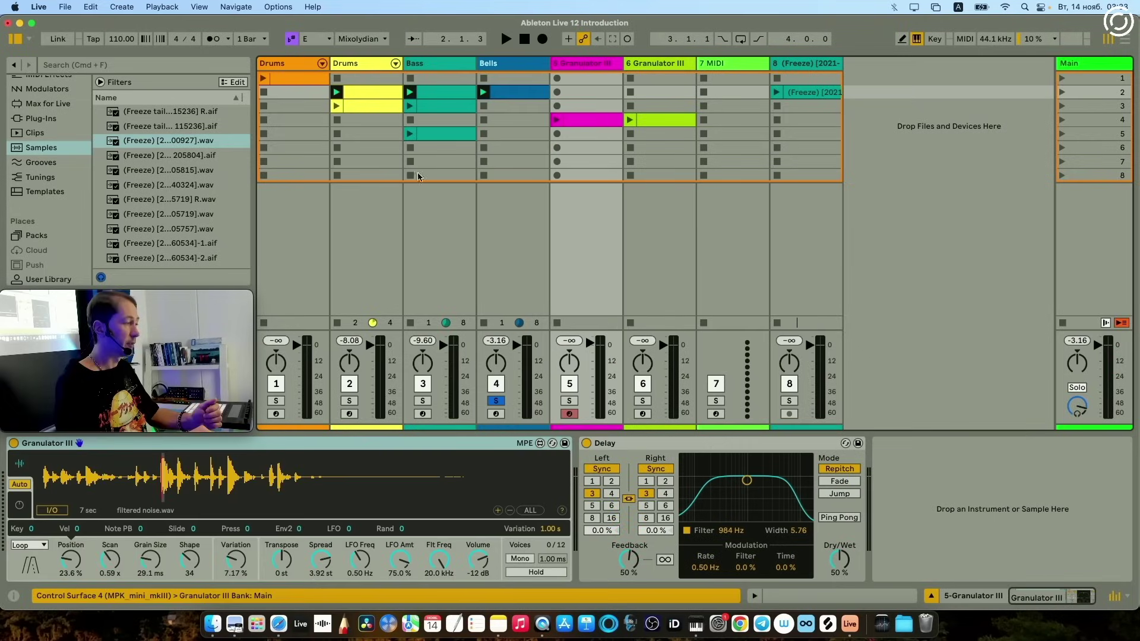
# - Look through the Preferences pages from Display & Input to Record, Warp & Launch, and close the window
pyautogui.click(63, 8)
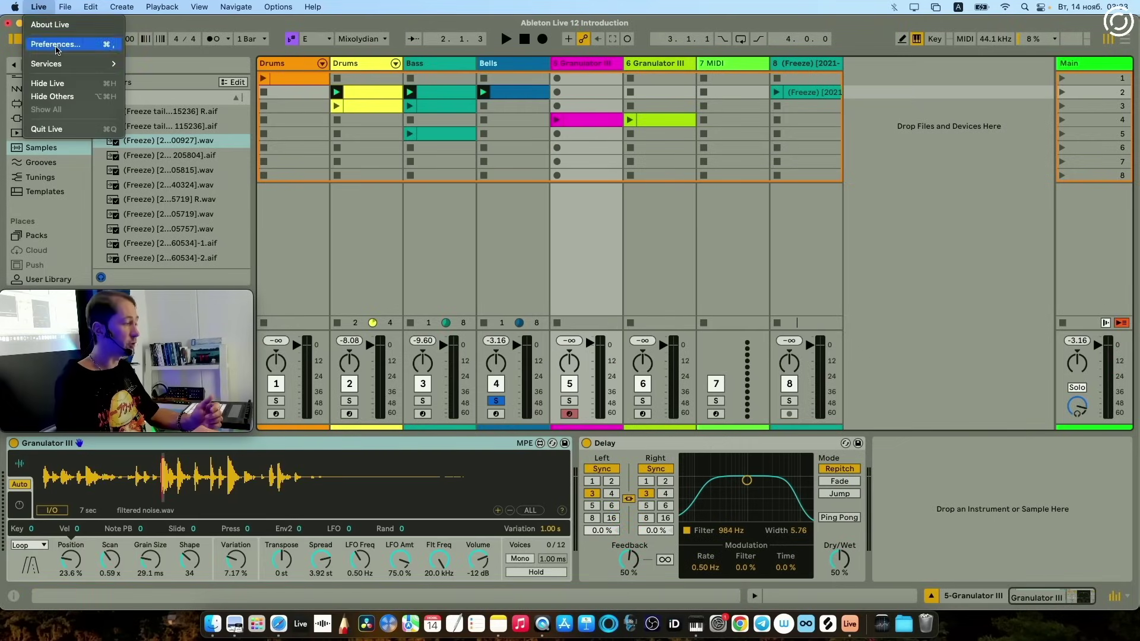
pyautogui.click(56, 44)
pyautogui.click(456, 161)
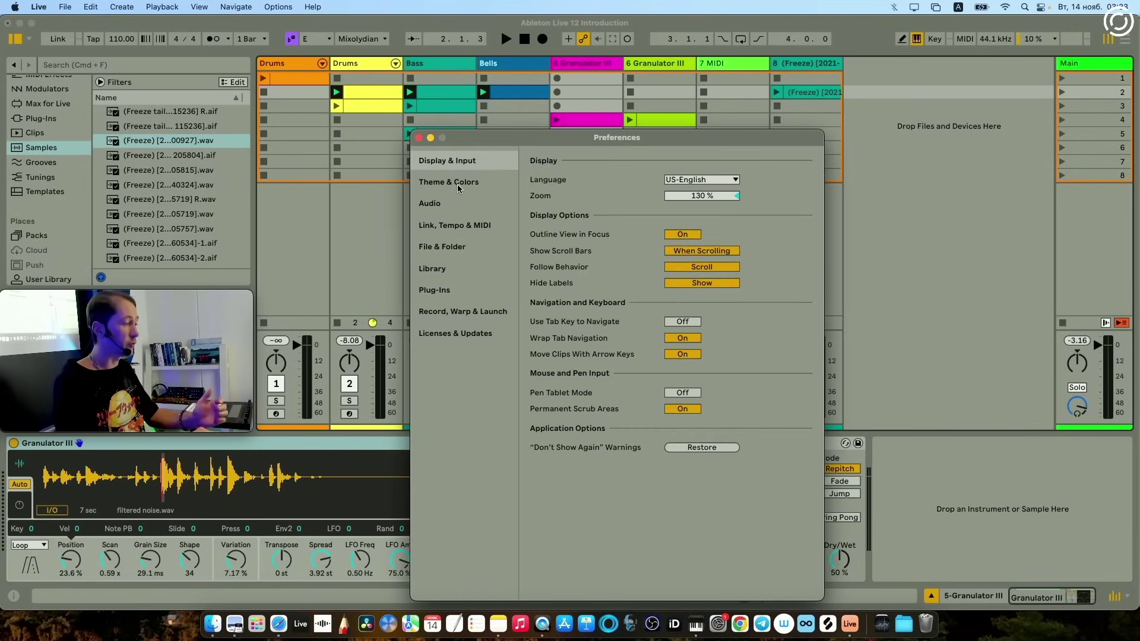
pyautogui.click(457, 184)
pyautogui.click(424, 206)
pyautogui.click(438, 226)
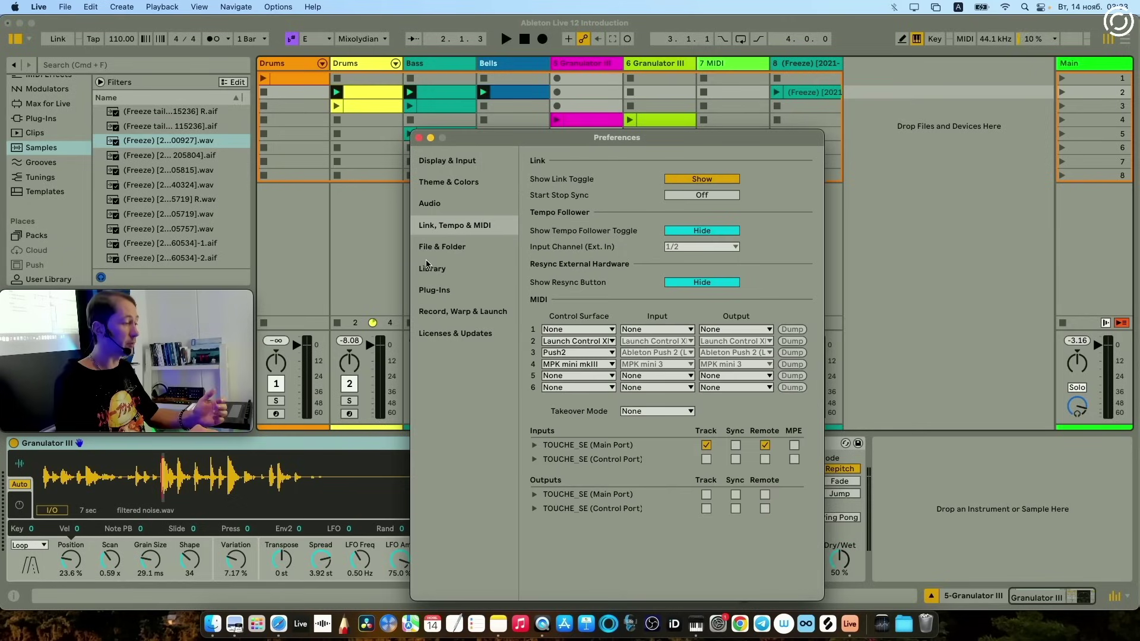
pyautogui.click(427, 248)
pyautogui.click(432, 272)
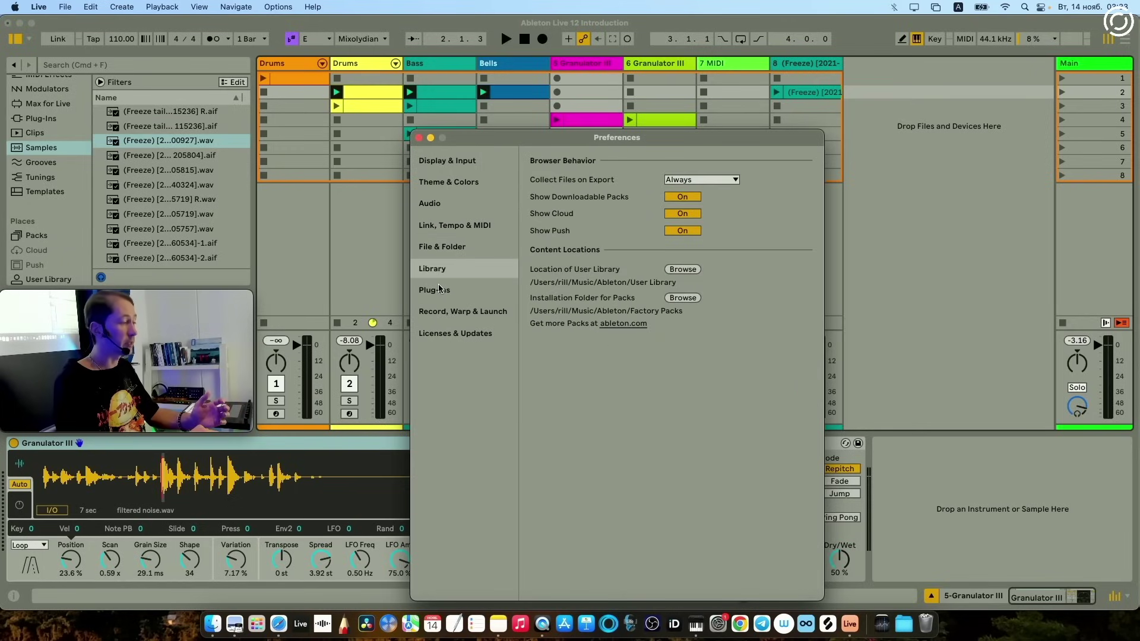
pyautogui.click(440, 290)
pyautogui.click(446, 313)
pyautogui.click(867, 247)
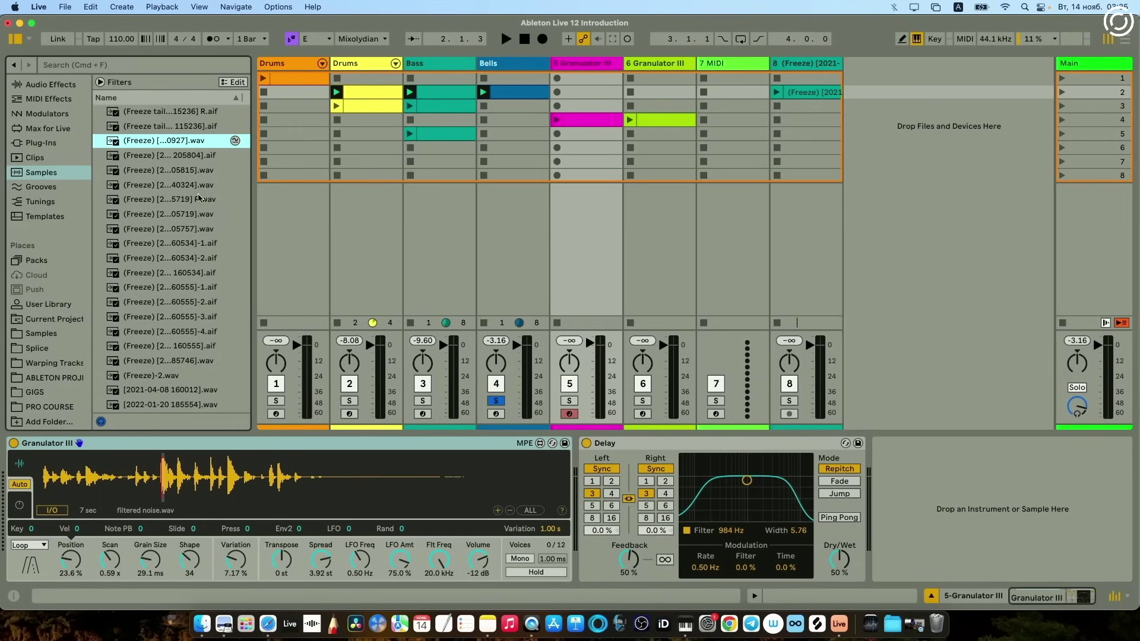
pyautogui.click(188, 185)
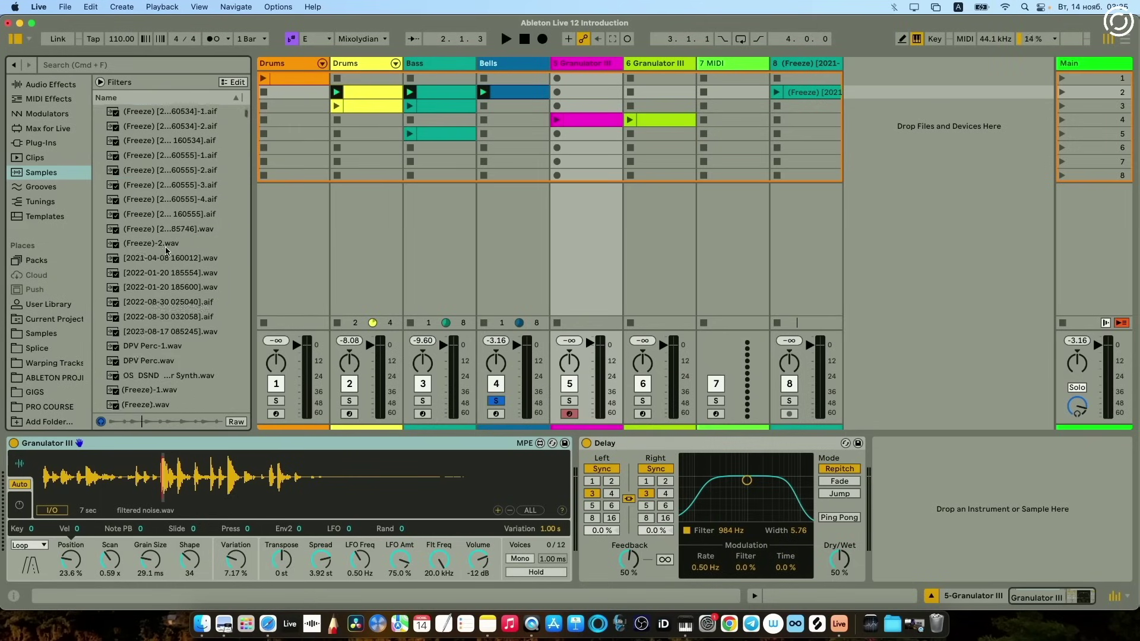
pyautogui.scroll(-4, 167, 251)
pyautogui.click(167, 247)
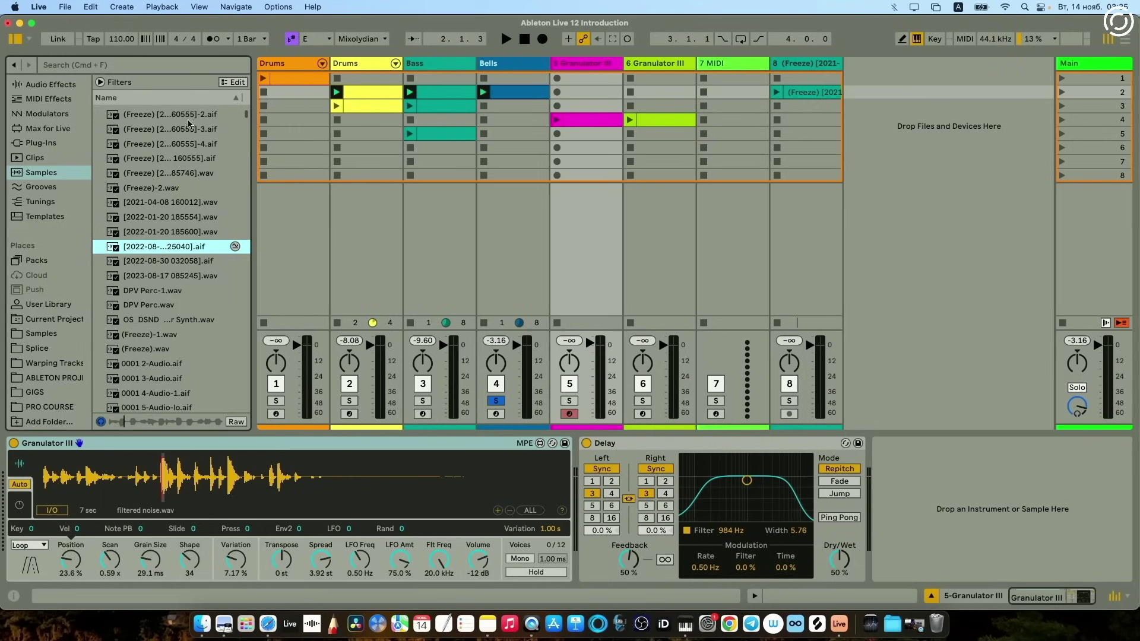
# - Show the tag editor for the selected sample, widen the browser, and look through the Character, Devices and Key tag groups
pyautogui.click(245, 84)
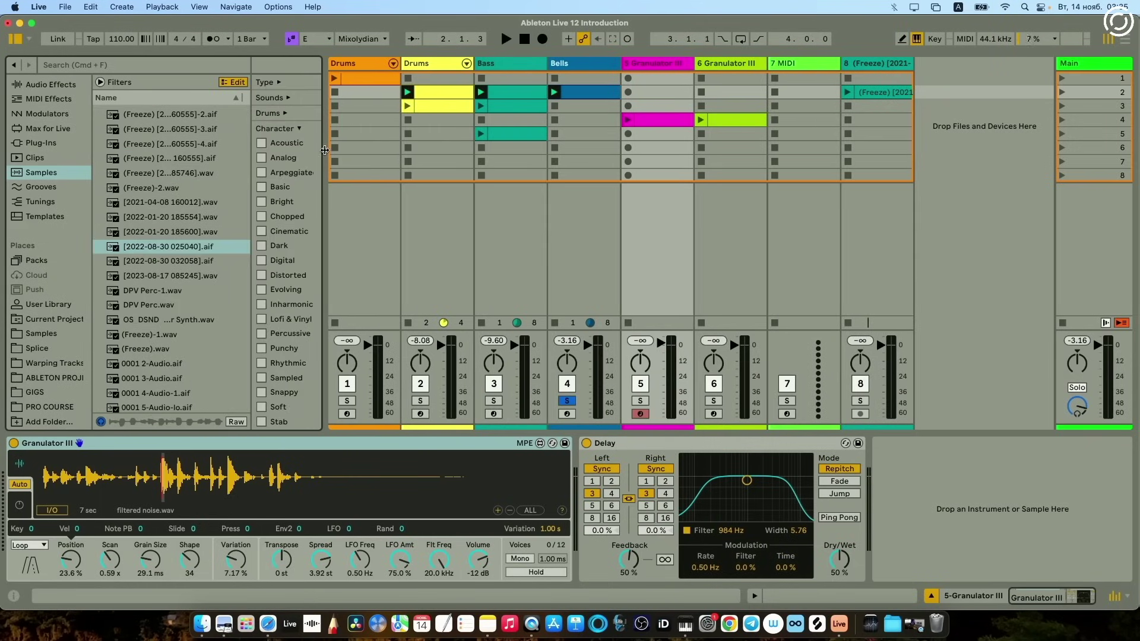
pyautogui.moveTo(325, 152); pyautogui.dragTo(369, 158)
pyautogui.click(342, 130)
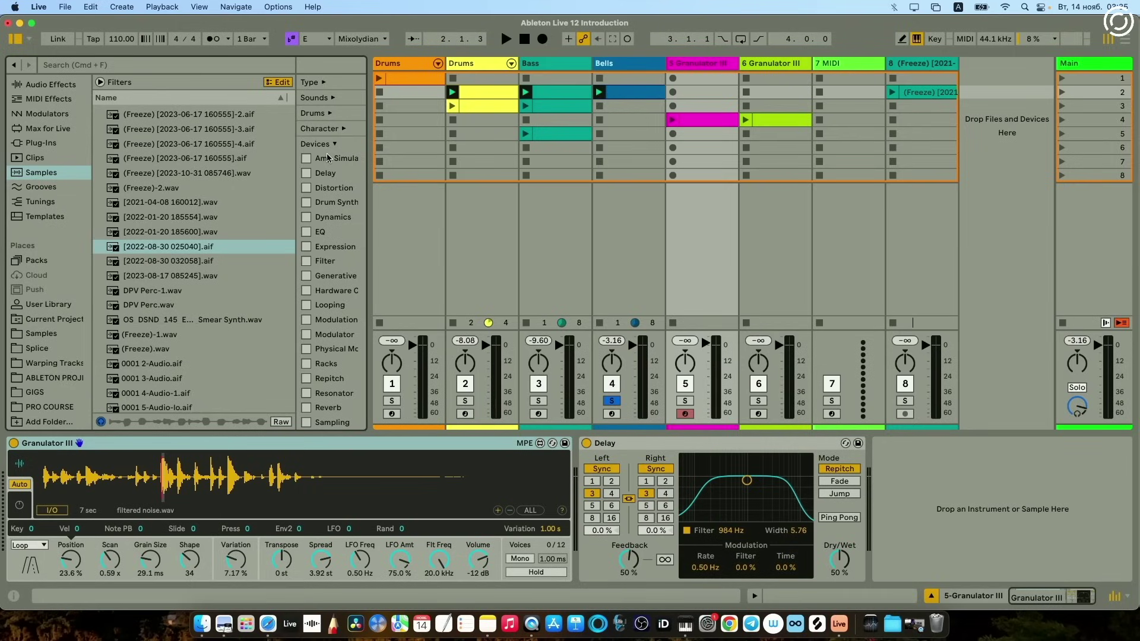
pyautogui.click(336, 145)
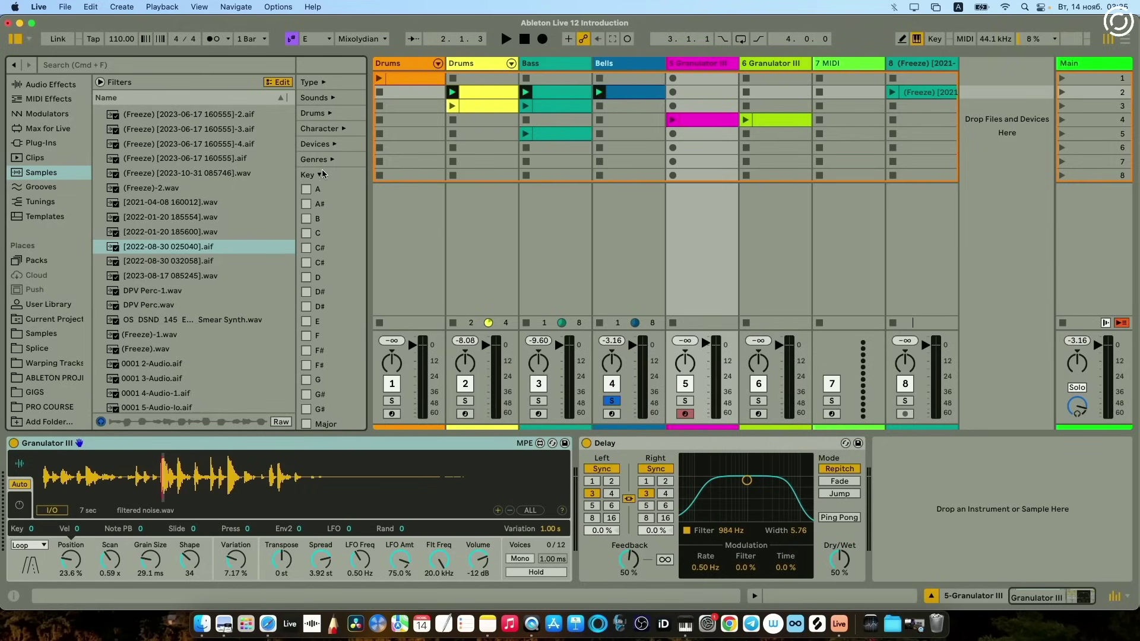
# - Look through the Key, Grooves, Tunings and Creator tag groups and collapse them
pyautogui.click(323, 174)
pyautogui.click(326, 191)
pyautogui.click(332, 206)
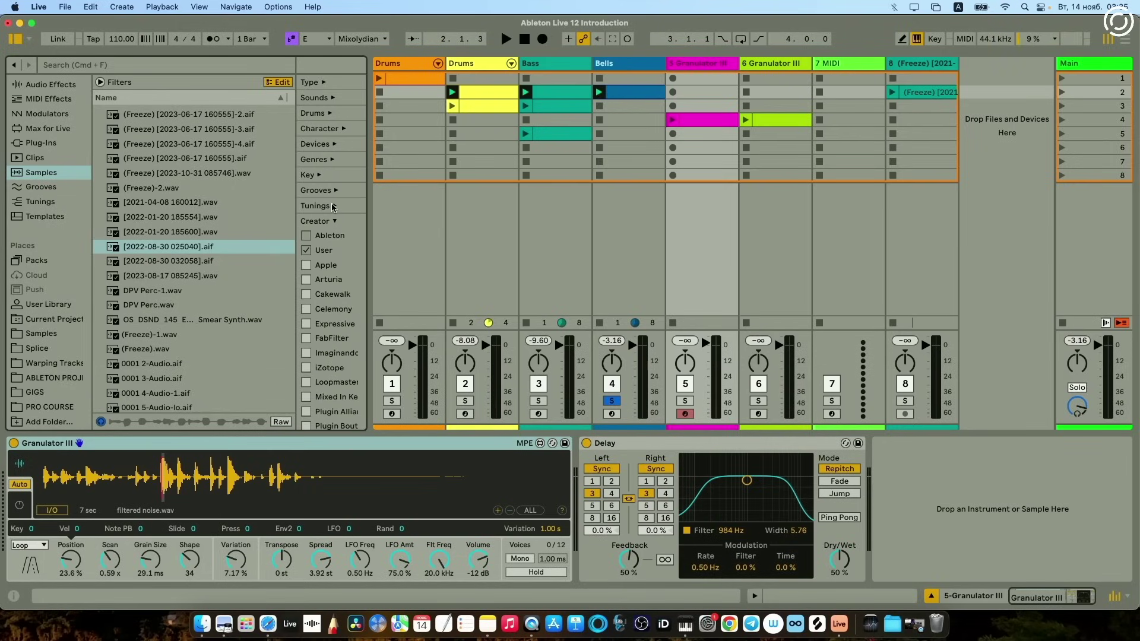
pyautogui.click(334, 223)
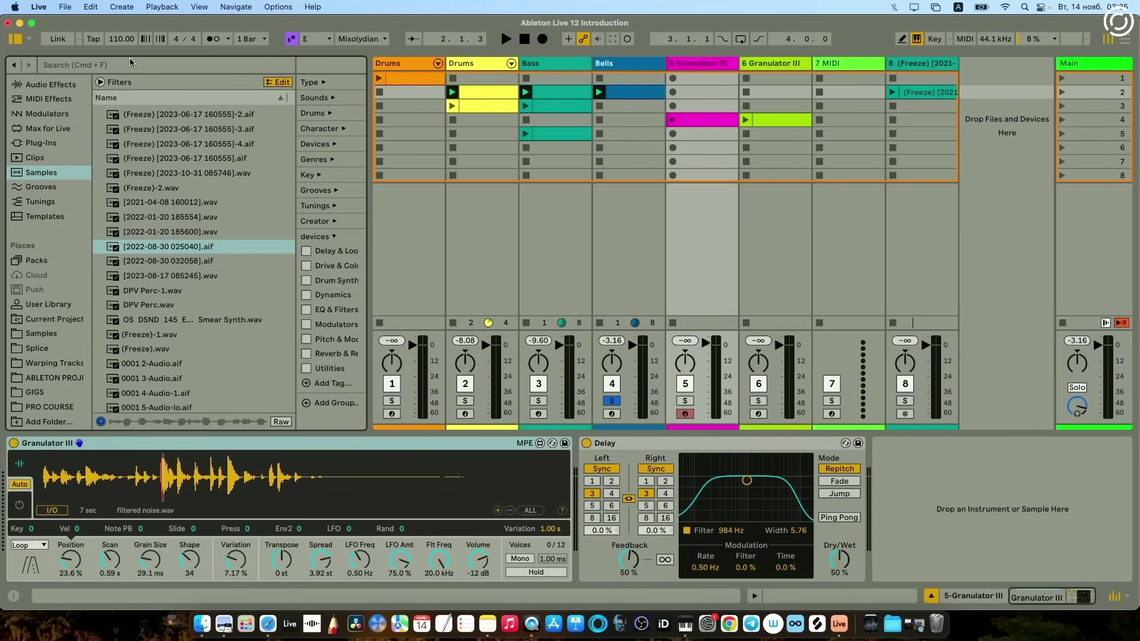
# - Add a tag group named H containing a new tag named hhh, and hide the tag editor
pyautogui.click(306, 267)
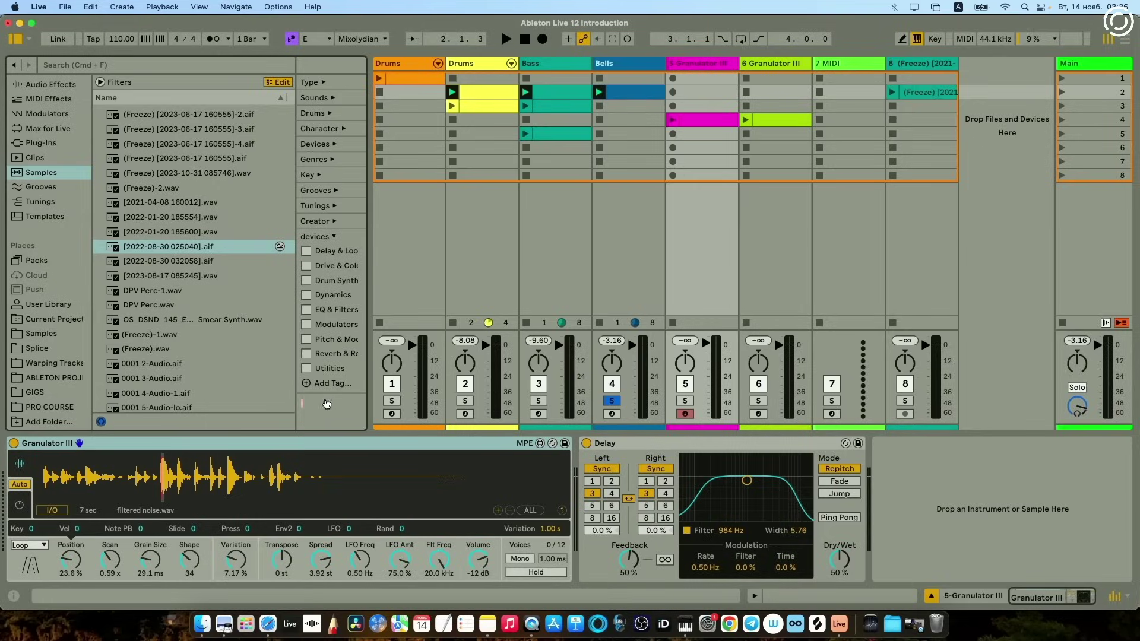
pyautogui.press('Return')
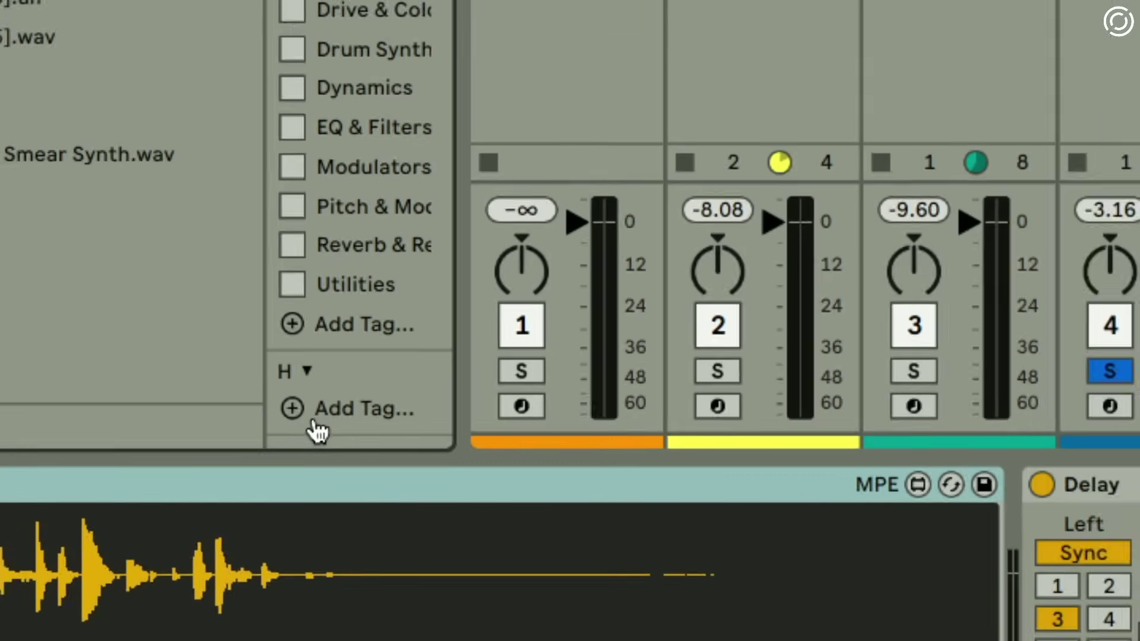
pyautogui.click(312, 416)
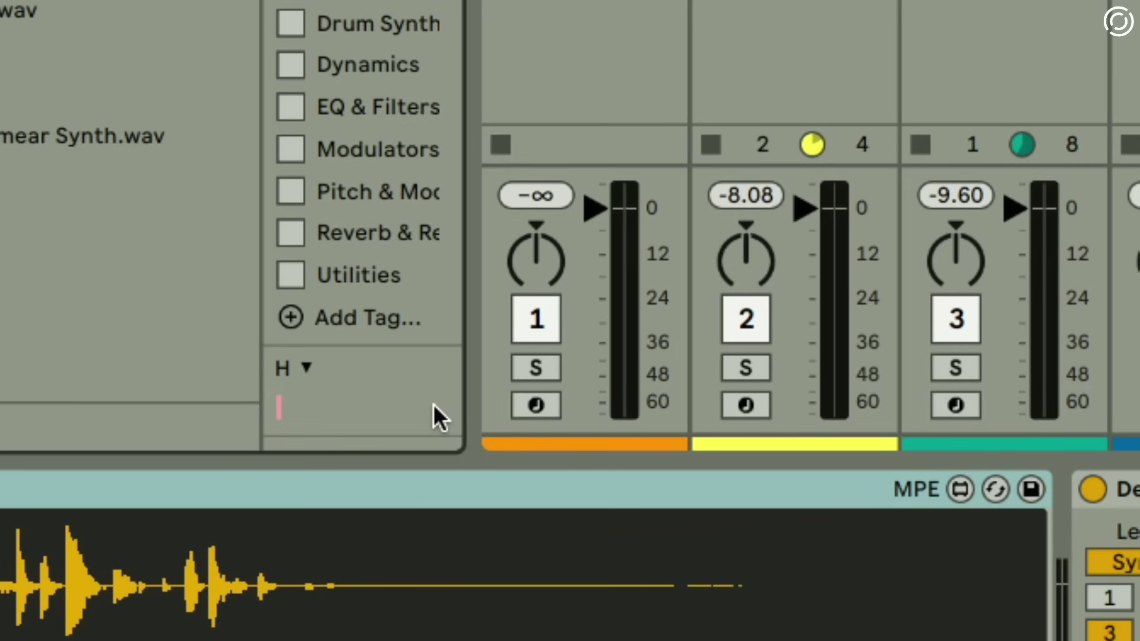
pyautogui.write('hhh')
pyautogui.press('Return')
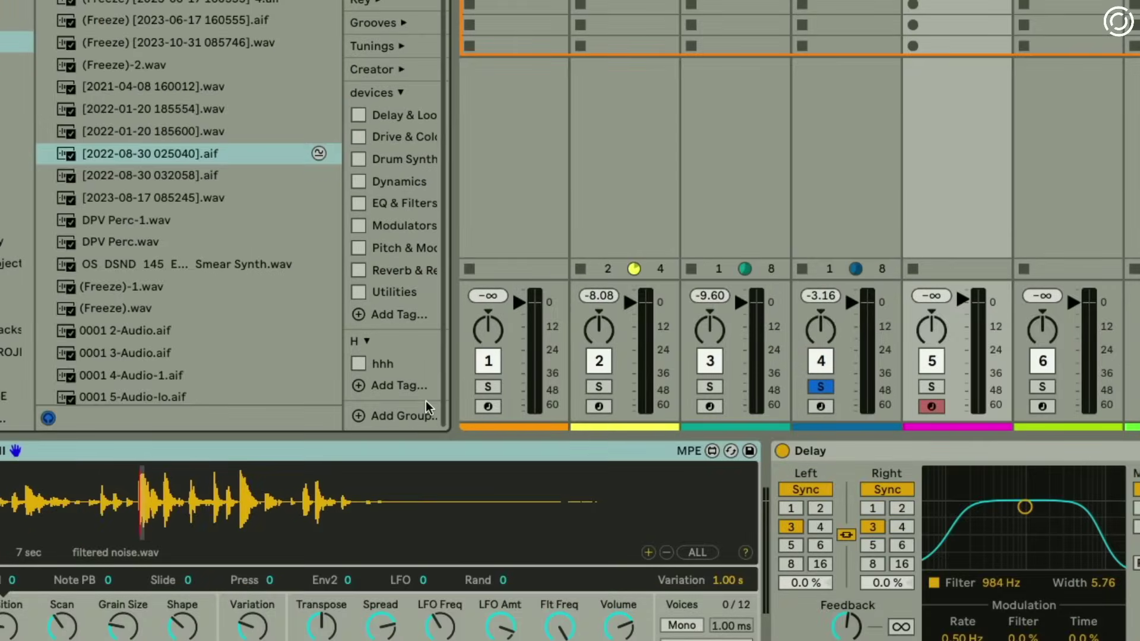
pyautogui.click(342, 409)
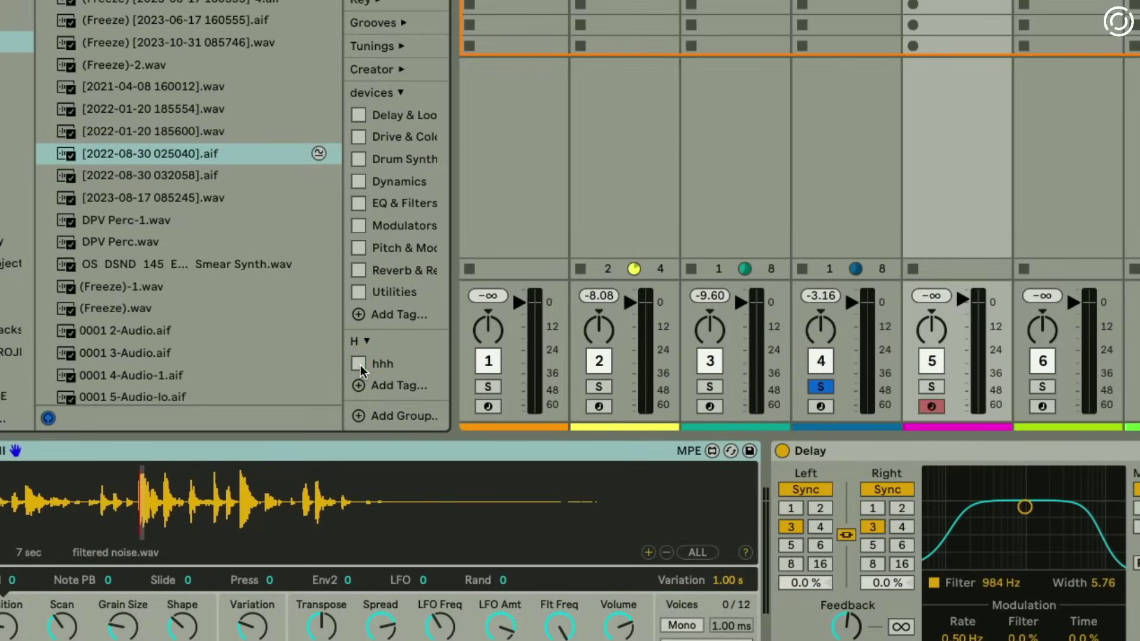
pyautogui.click(391, 343)
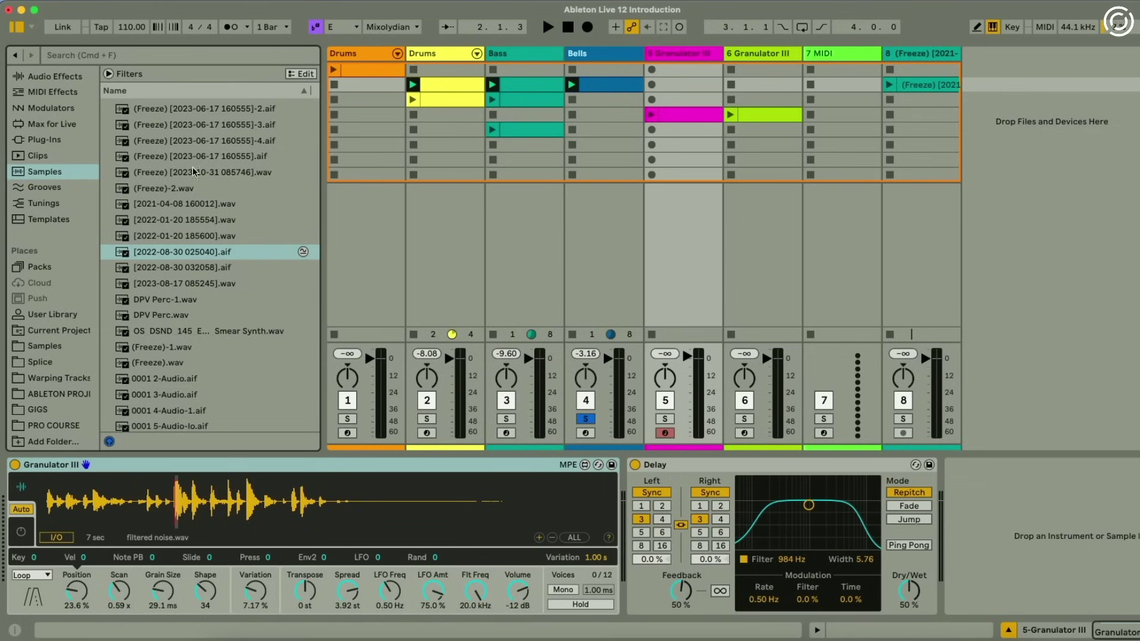
# - Preview several samples further down the Samples list, including the OS DSND 145 Smear Synth and 0001 5-Audio.aif
pyautogui.click(250, 131)
pyautogui.scroll(-3, 250, 134)
pyautogui.click(177, 237)
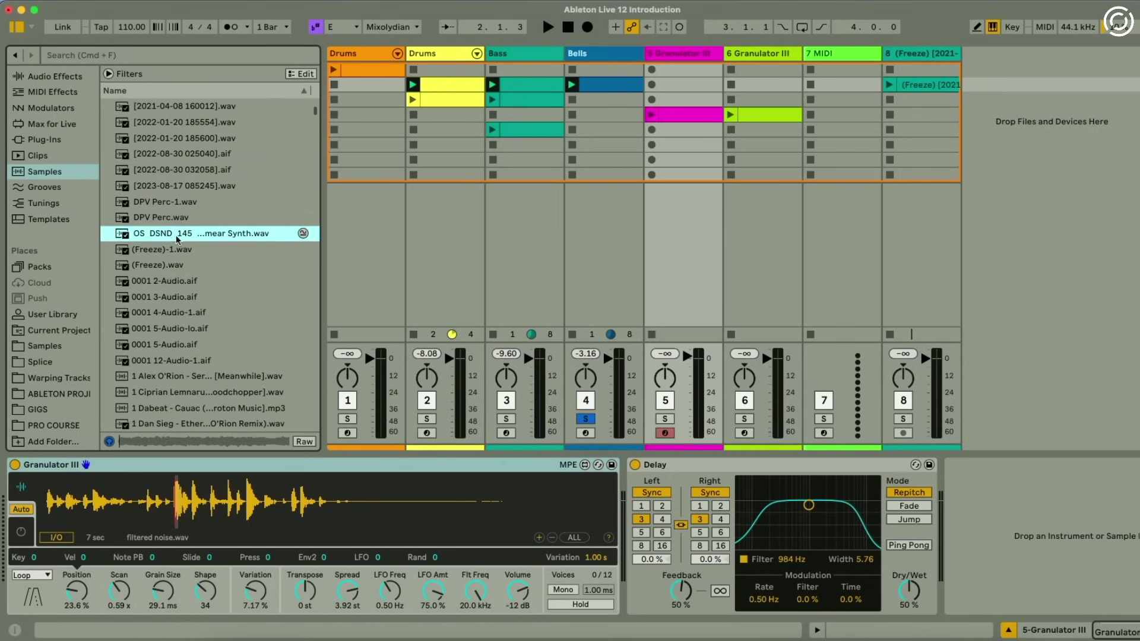
pyautogui.click(179, 281)
pyautogui.click(184, 330)
pyautogui.click(189, 378)
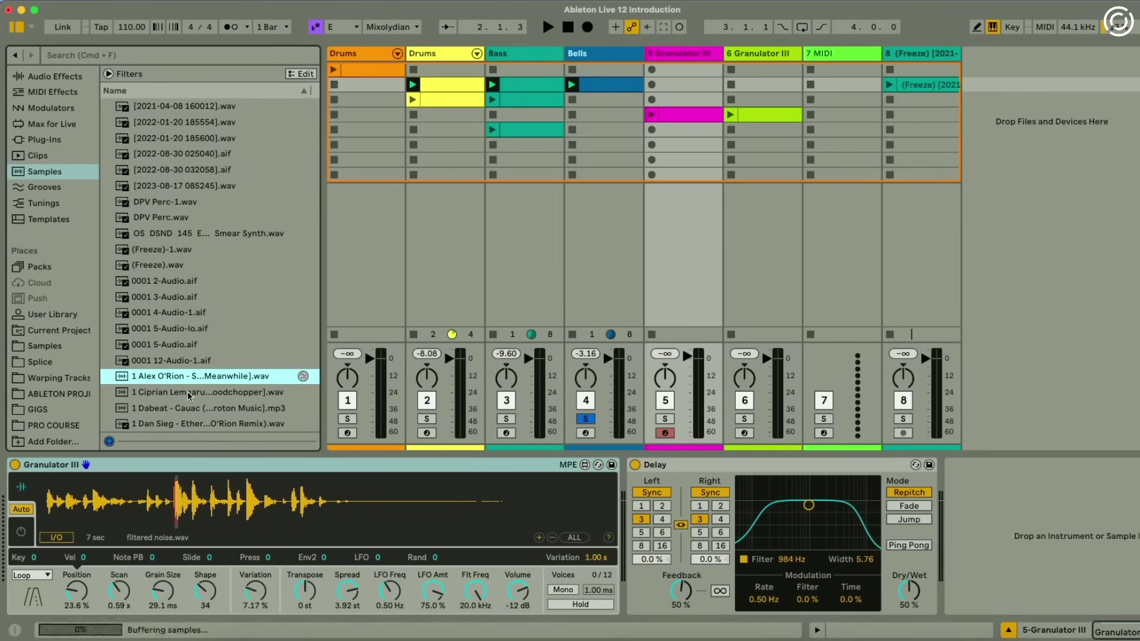
pyautogui.click(187, 408)
pyautogui.click(179, 342)
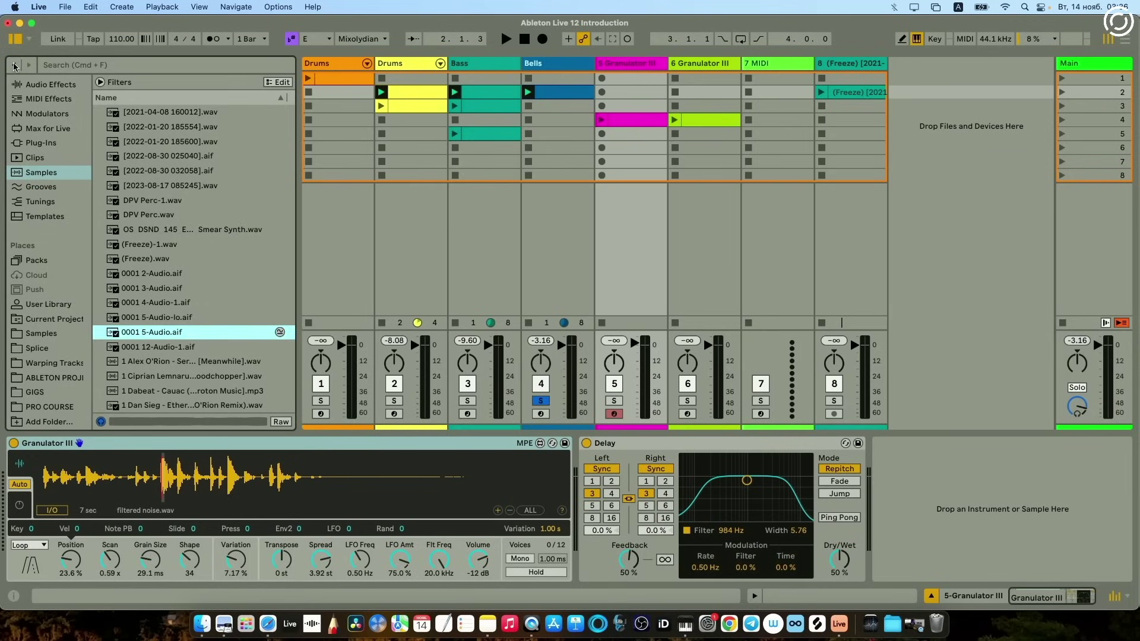
# - Step back through the browser history of previewed samples to the OS DSND 145 Smear Synth sample
pyautogui.click(122, 149)
pyautogui.click(13, 65)
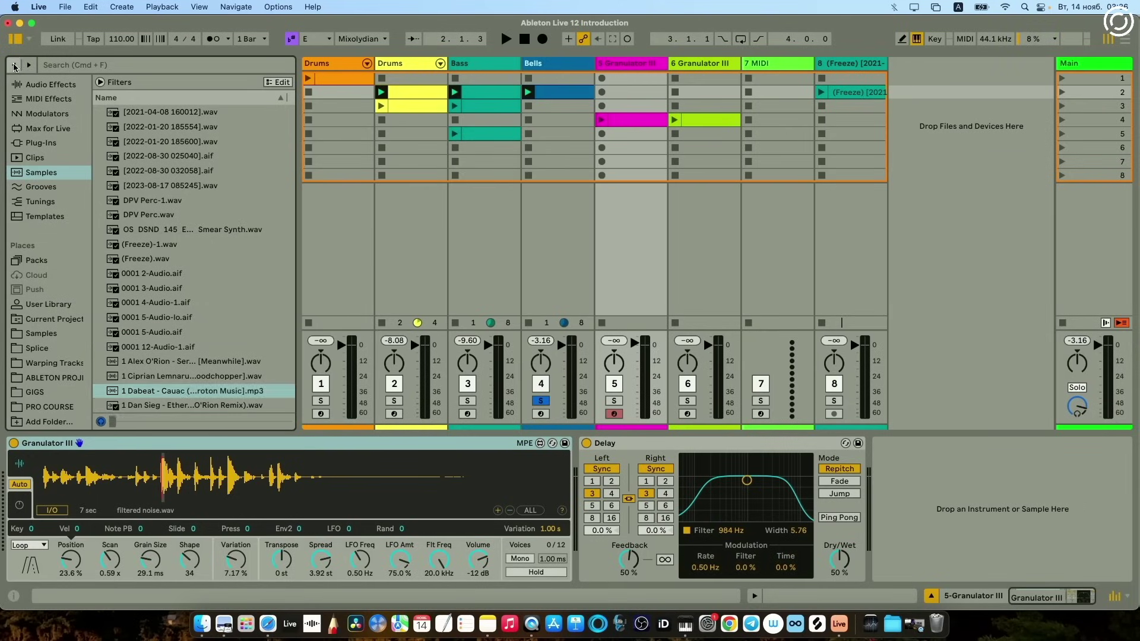
pyautogui.click(14, 64)
pyautogui.click(14, 64)
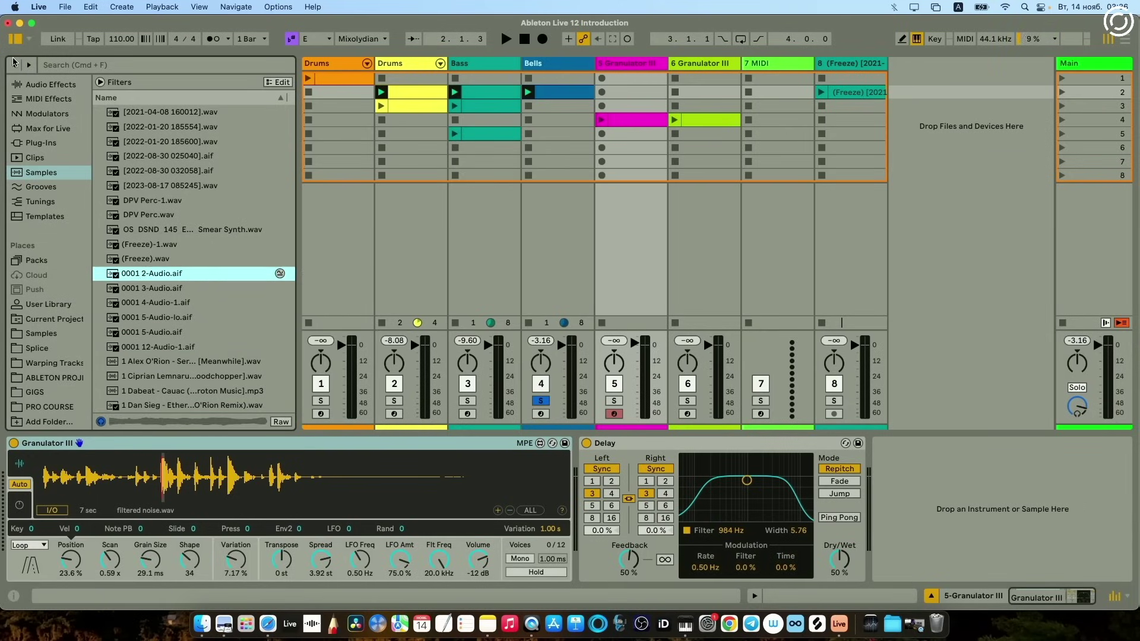
pyautogui.click(14, 64)
pyautogui.click(13, 64)
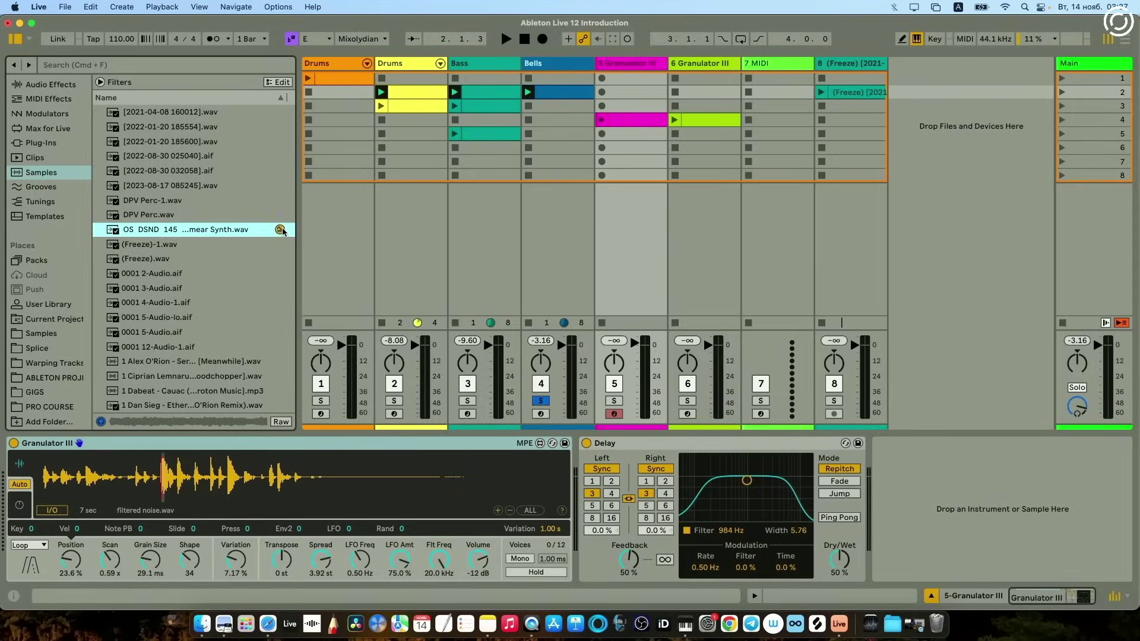
# - Find samples similar to the OS DSND 145 Smear Synth, preview results such as Crushed Hook wet.wav and Freeze Str Ens Dyn.wav, and clear the search
pyautogui.click(280, 229)
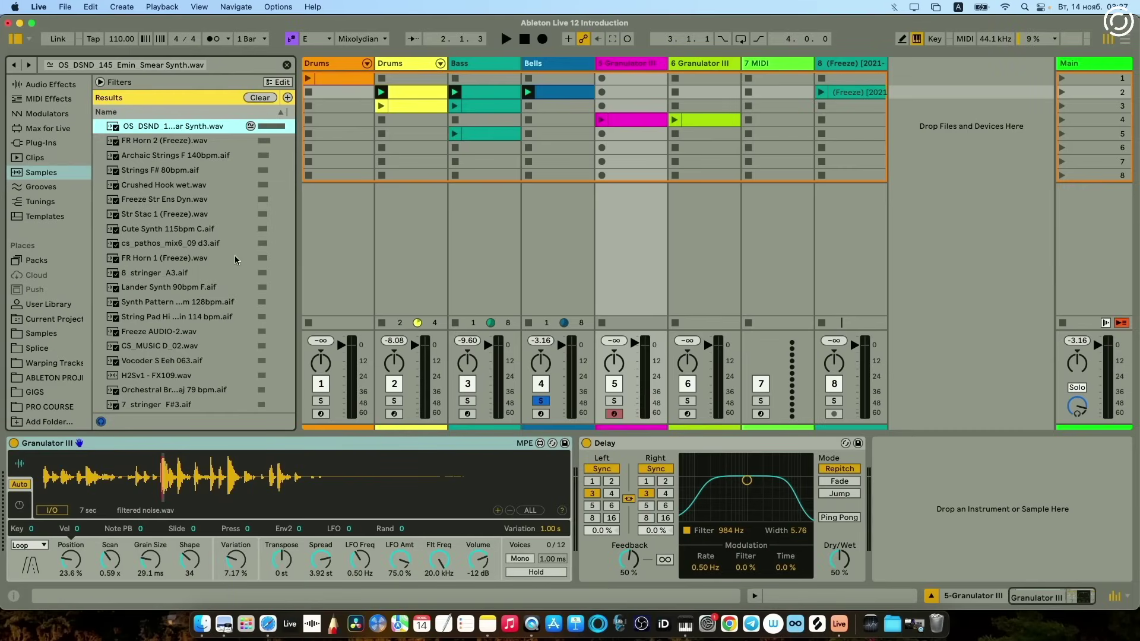
pyautogui.click(206, 156)
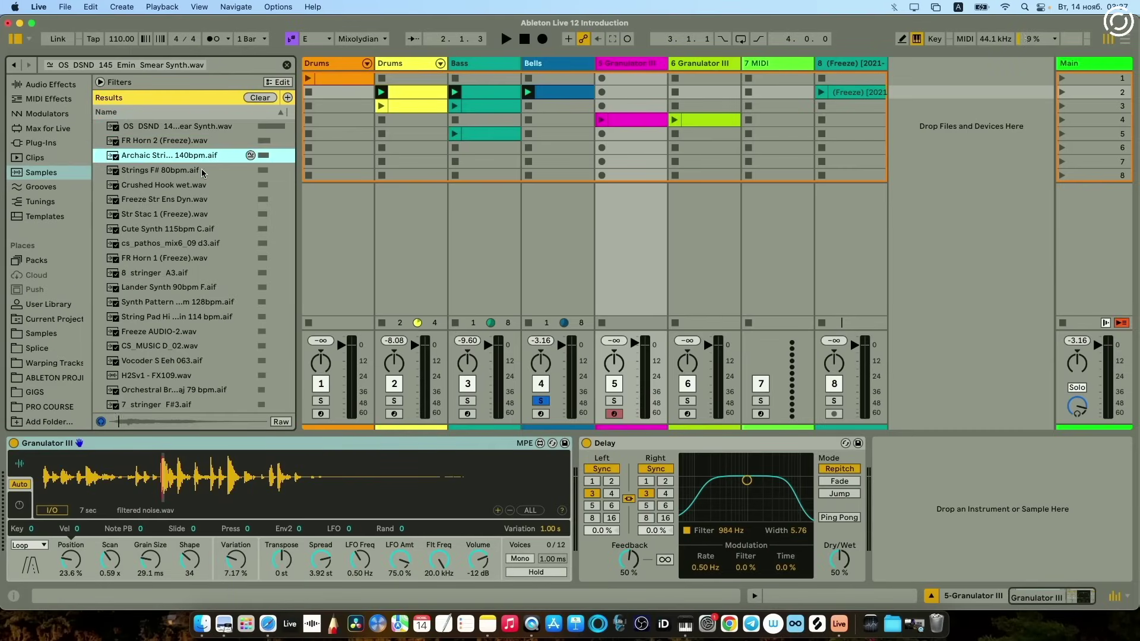
pyautogui.click(203, 172)
pyautogui.click(201, 185)
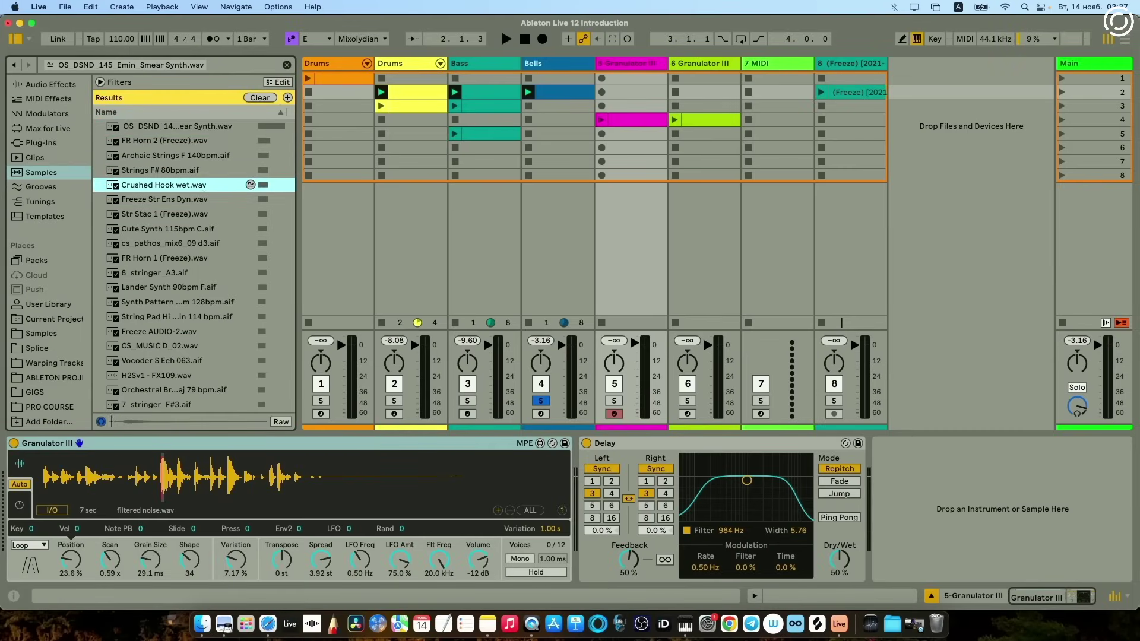
pyautogui.click(204, 200)
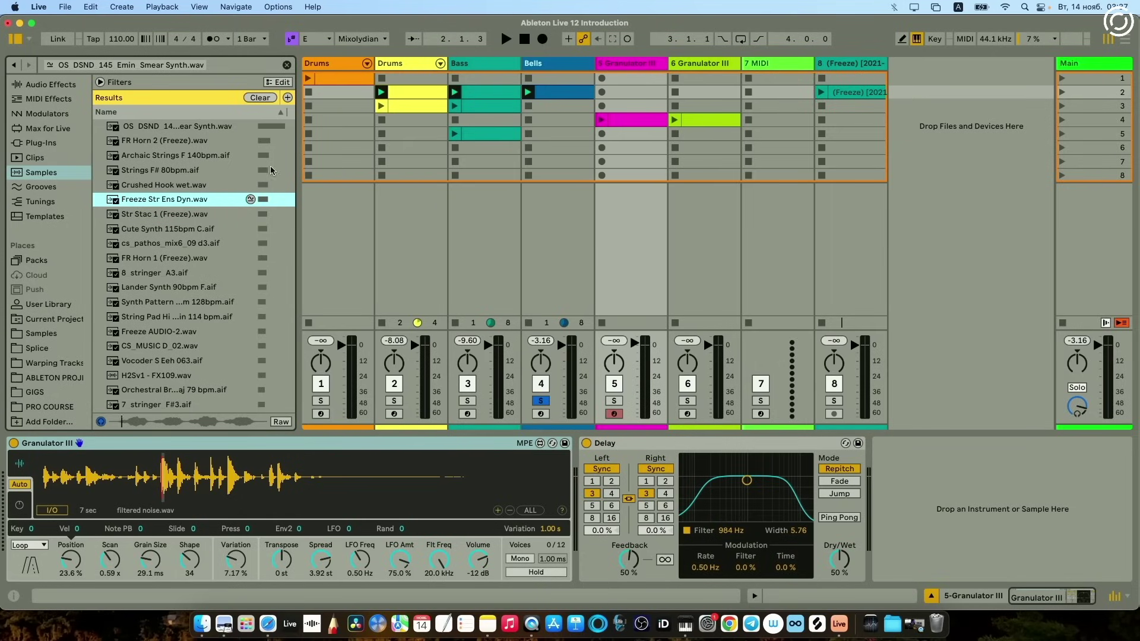
pyautogui.click(272, 100)
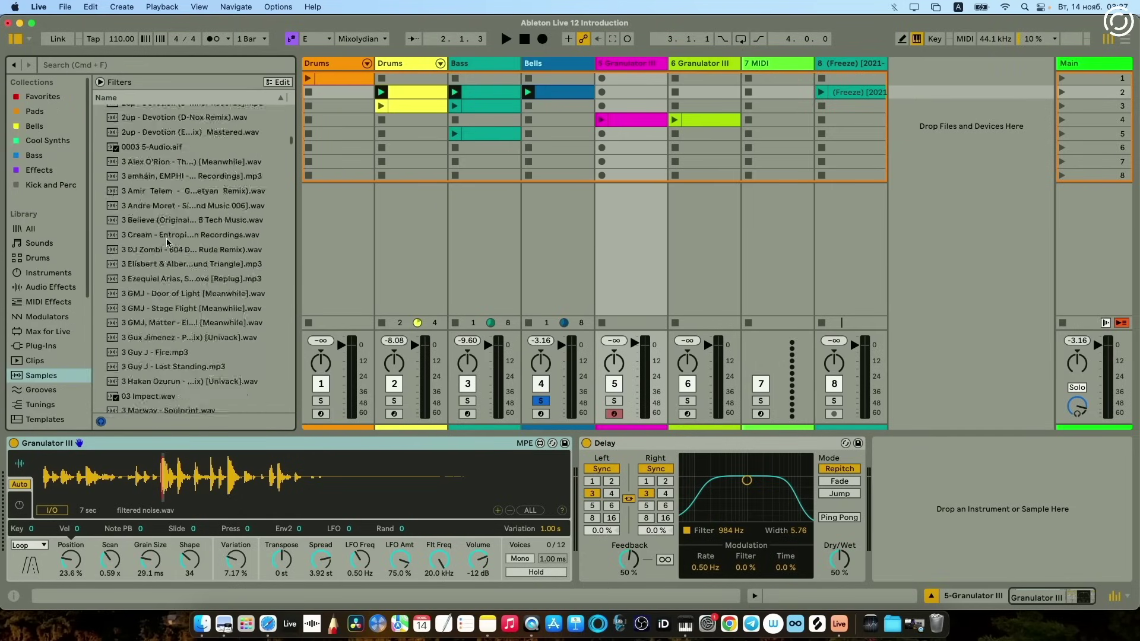
pyautogui.click(168, 237)
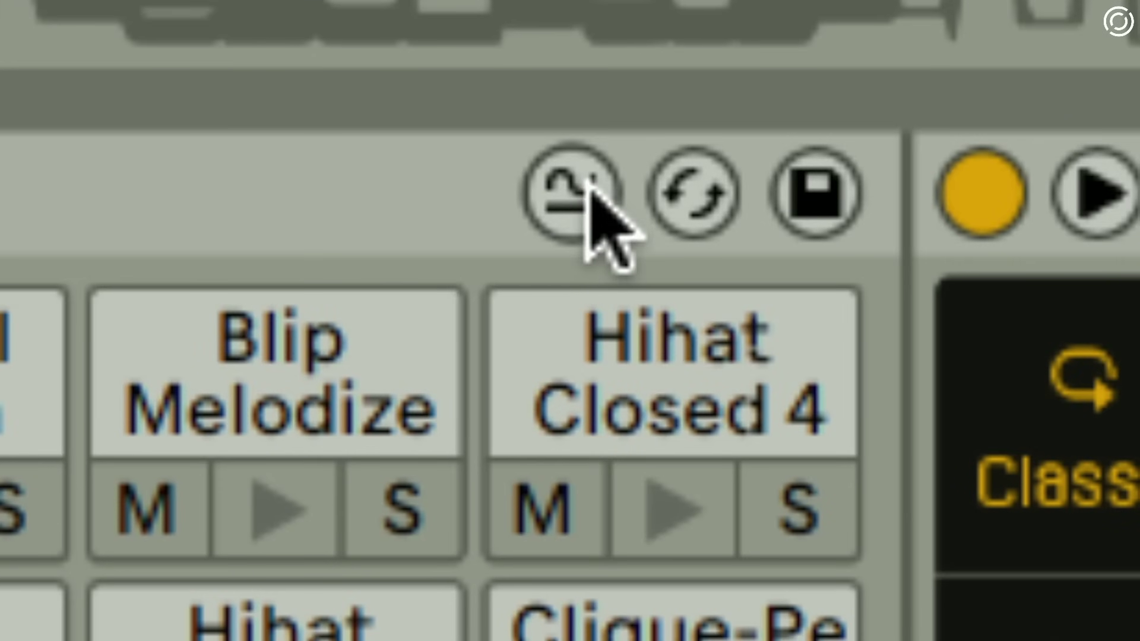
# - During playback, swap all pads of the Melodized Kit 01 (D#) drum rack to similar samples three times, and turn off the swap controls
pyautogui.click(575, 178)
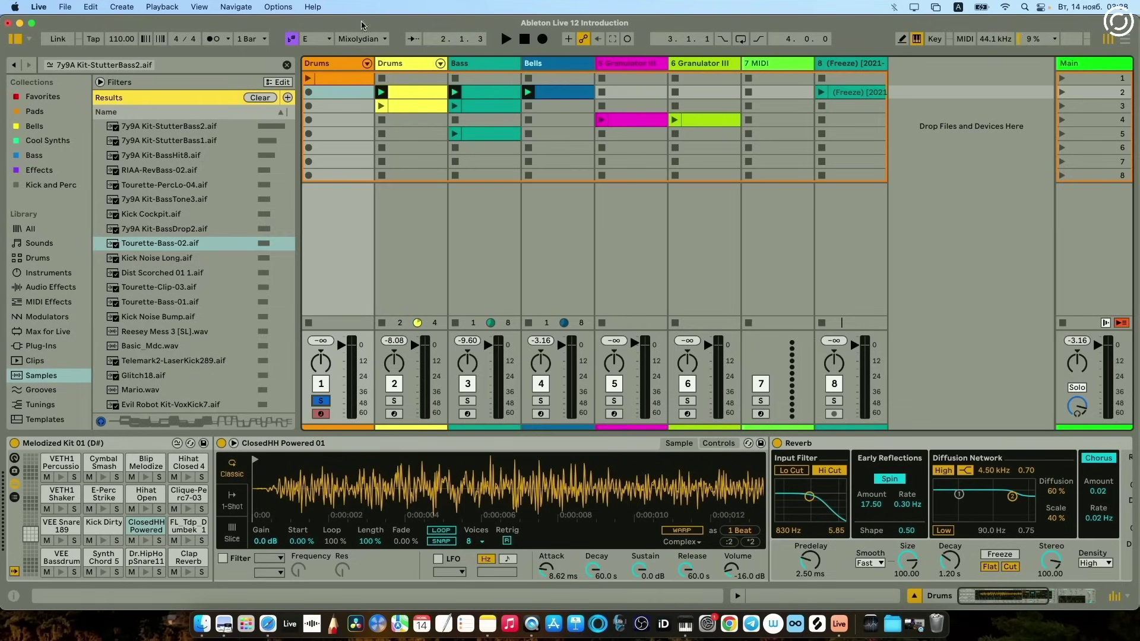
pyautogui.press('space')
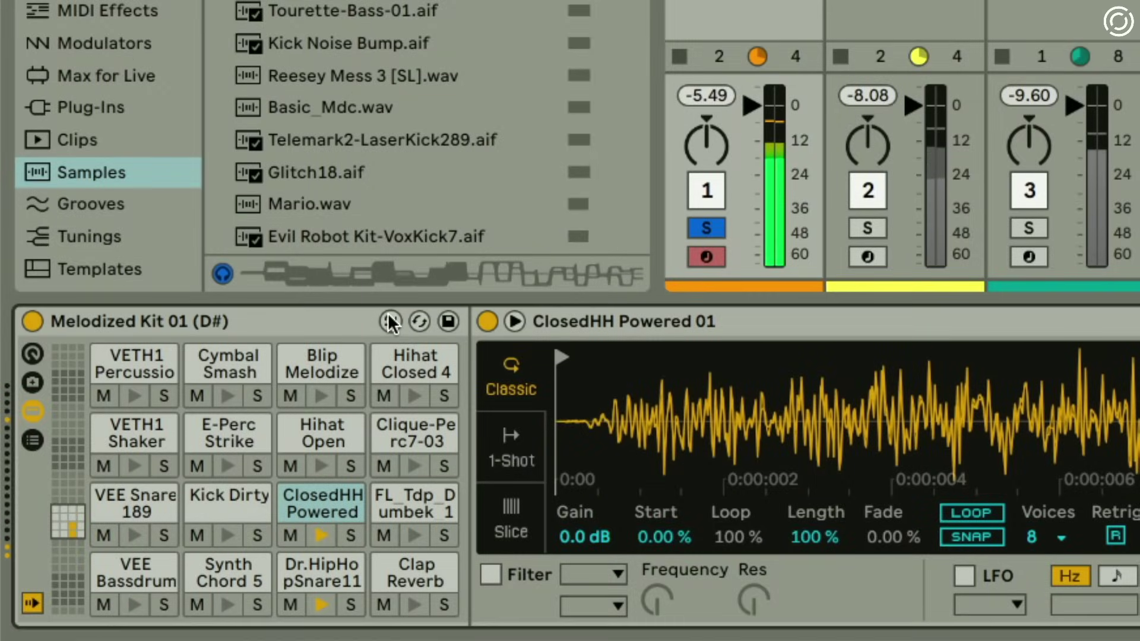
pyautogui.click(390, 322)
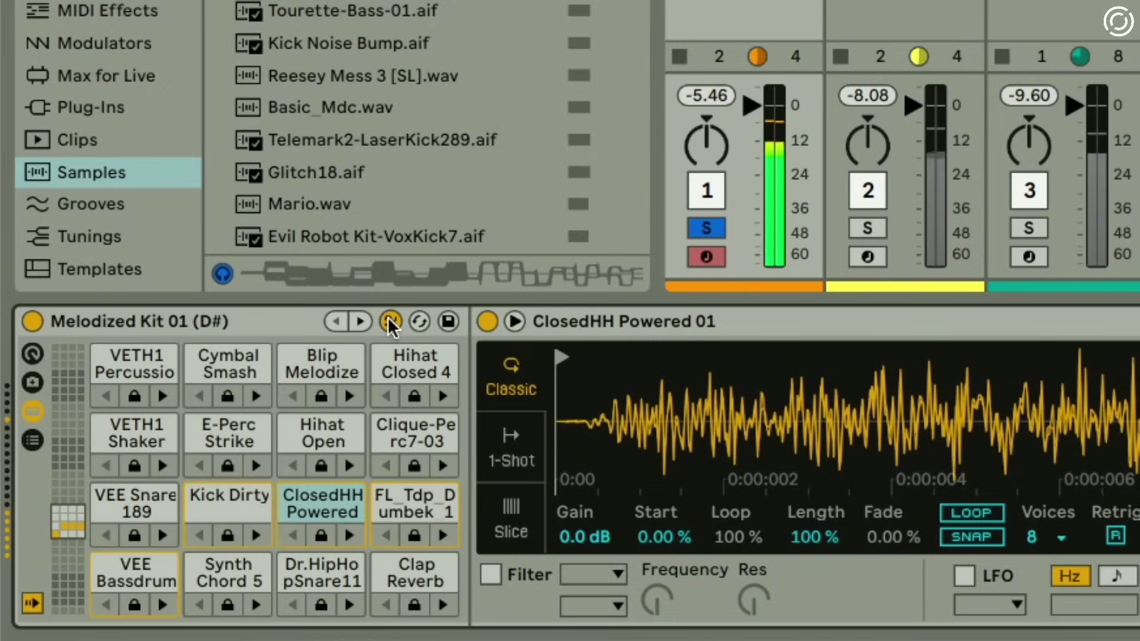
pyautogui.click(361, 322)
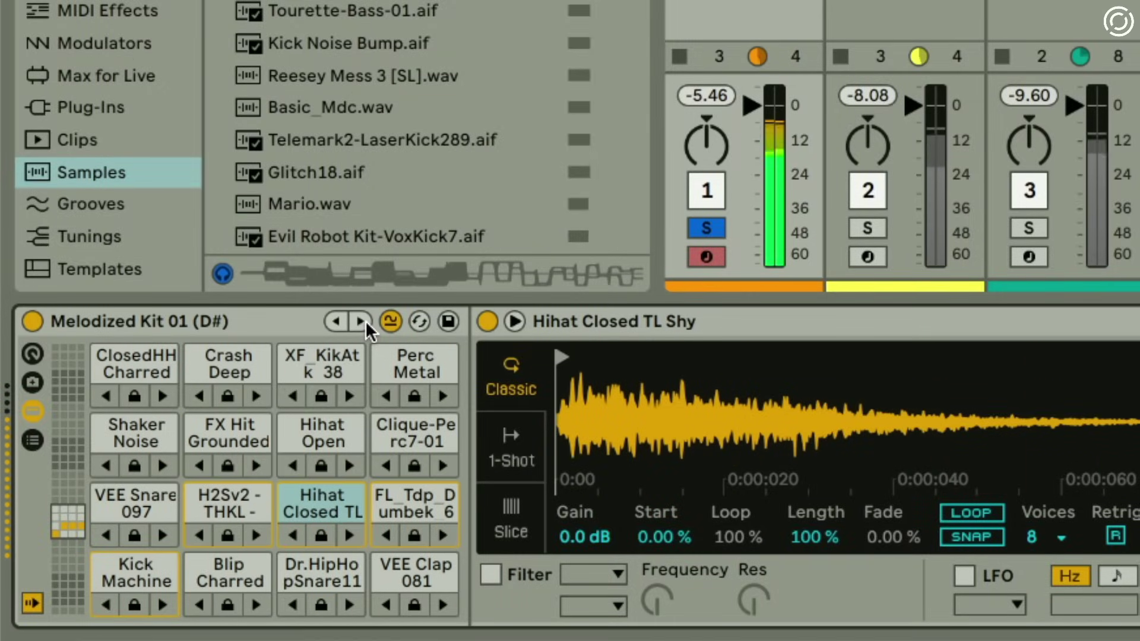
pyautogui.click(362, 323)
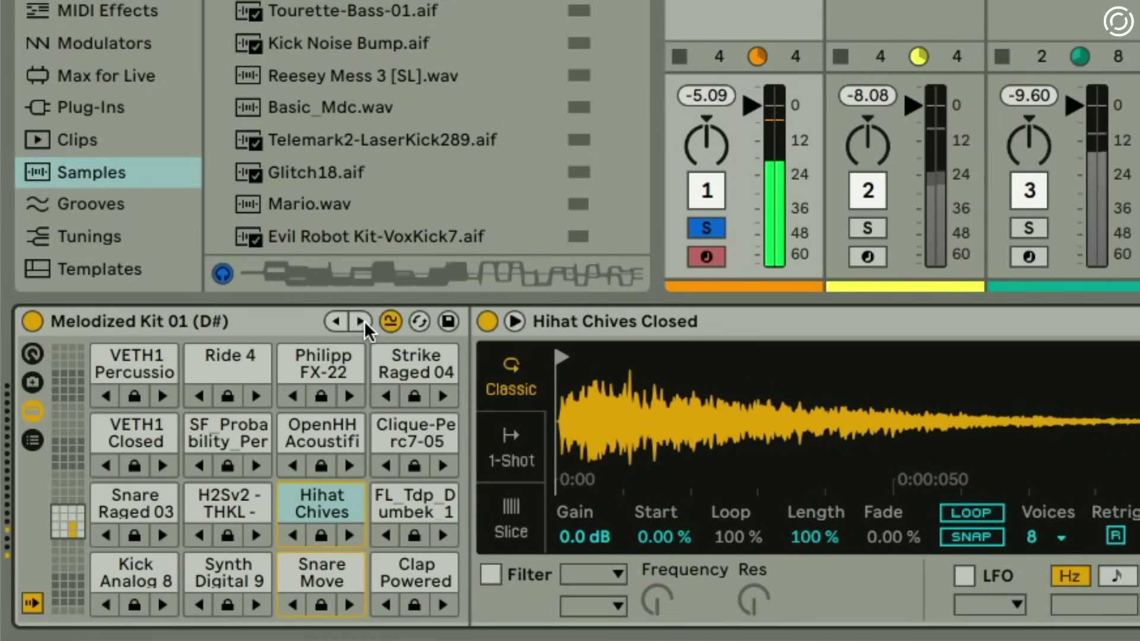
pyautogui.click(361, 322)
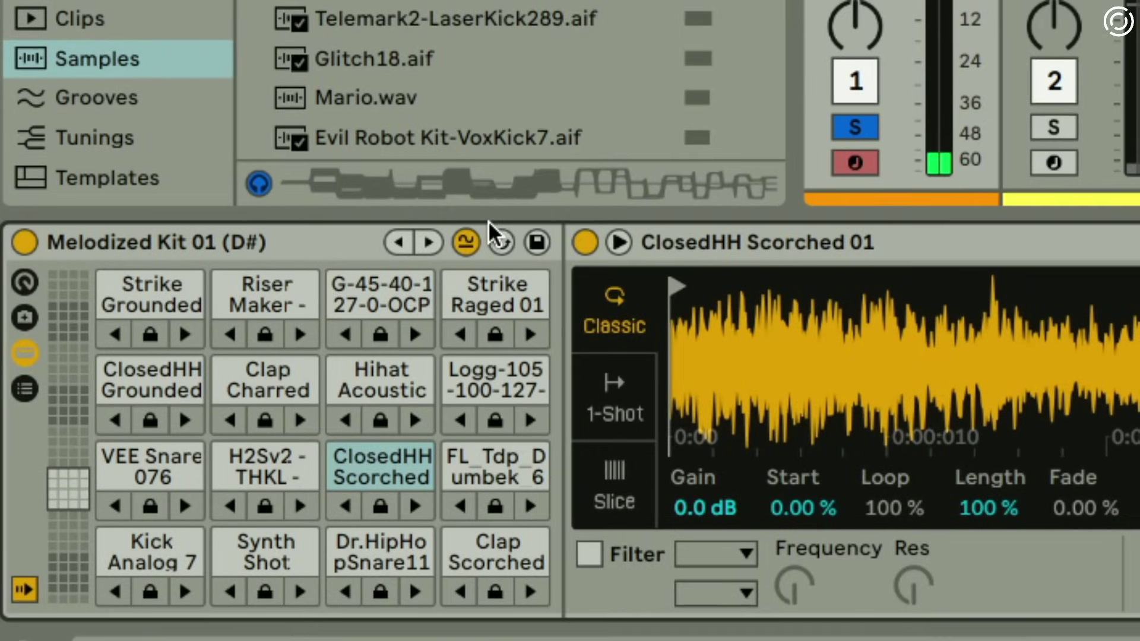
pyautogui.click(390, 315)
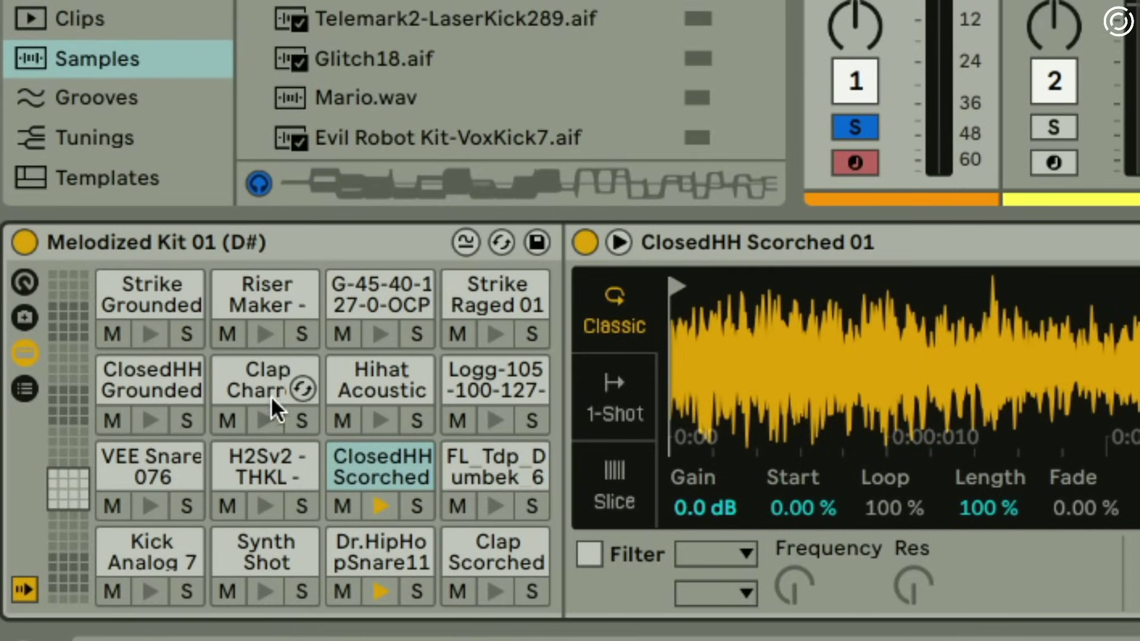
# - Swap only the Hihat Acoustic pad through successive similar samples up to Ride EDM, and play the kit
pyautogui.click(466, 243)
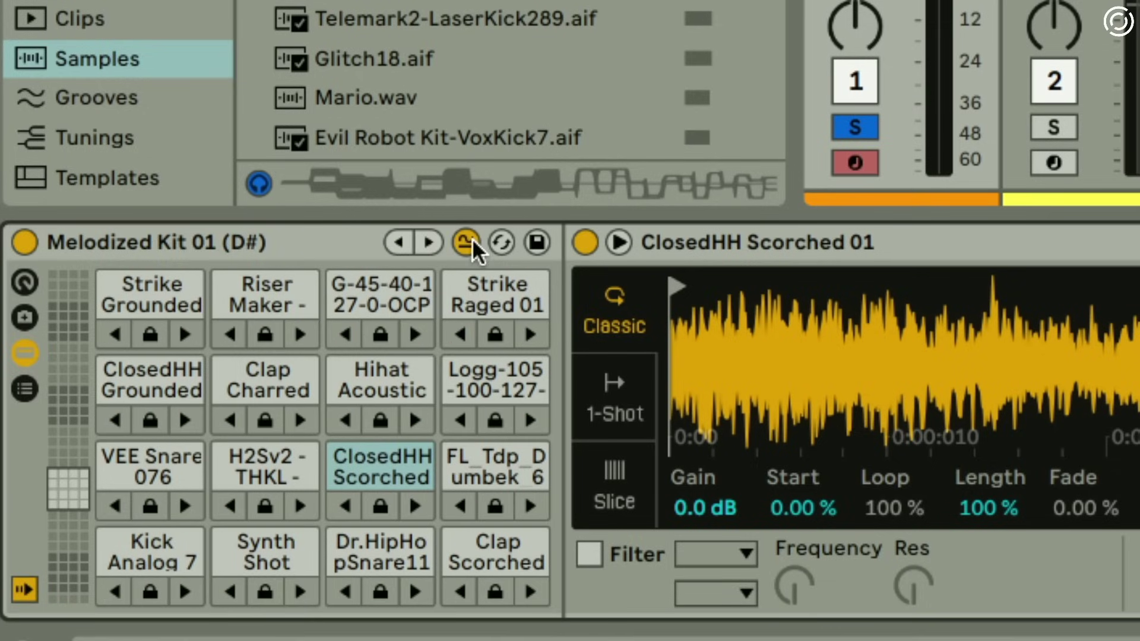
pyautogui.click(418, 419)
pyautogui.click(422, 415)
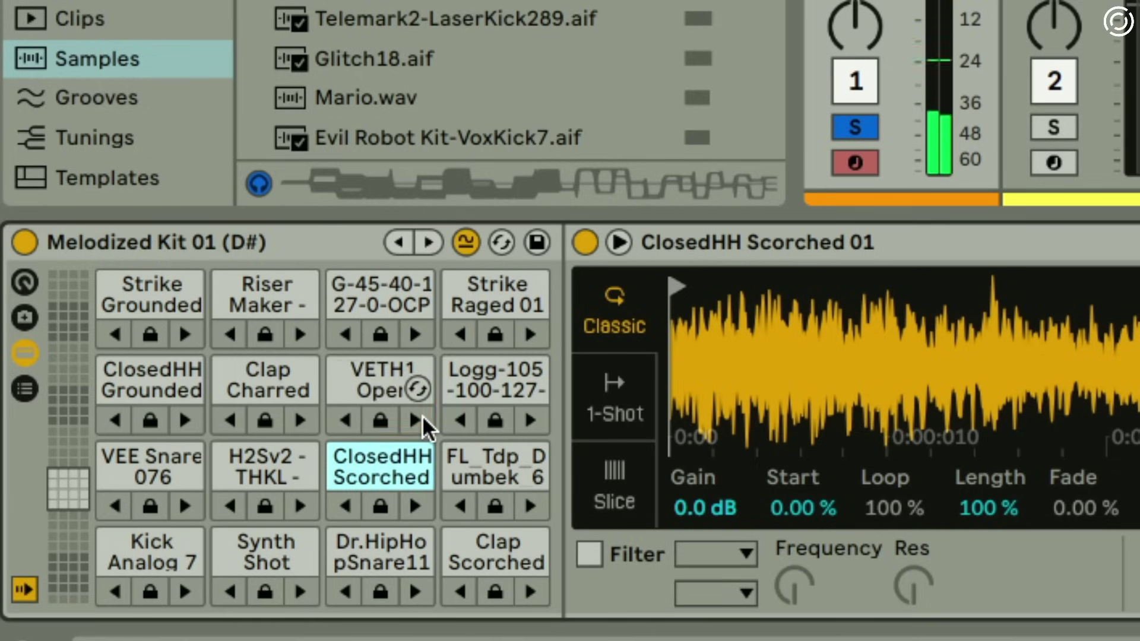
pyautogui.click(422, 416)
pyautogui.click(422, 416)
pyautogui.click(423, 416)
pyautogui.click(422, 414)
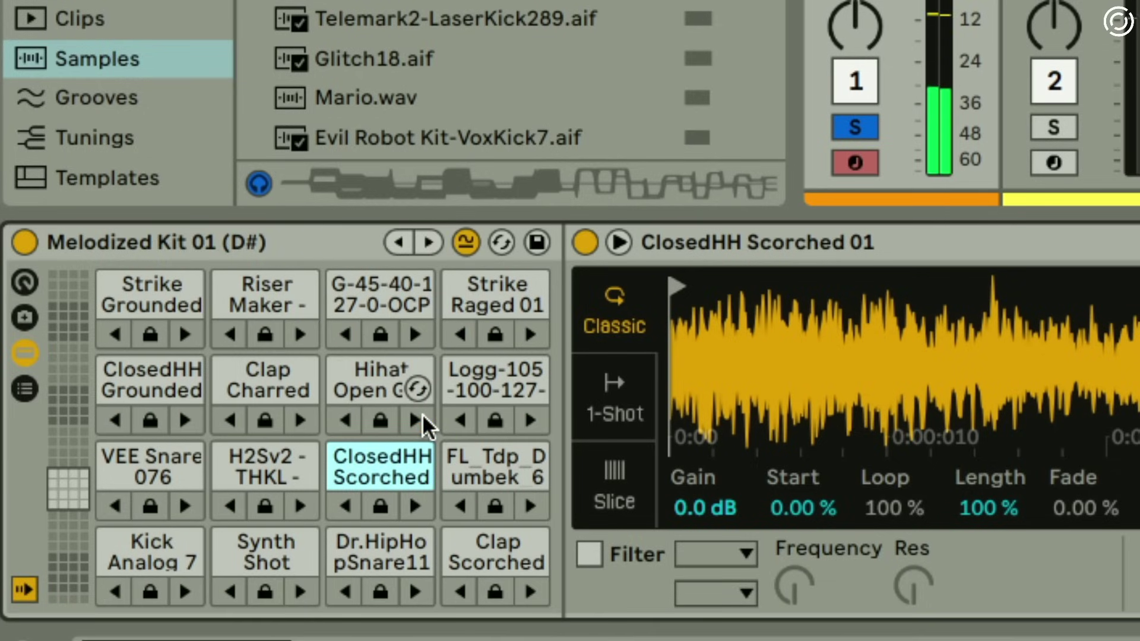
pyautogui.click(422, 414)
pyautogui.click(422, 413)
pyautogui.click(422, 414)
pyautogui.click(422, 414)
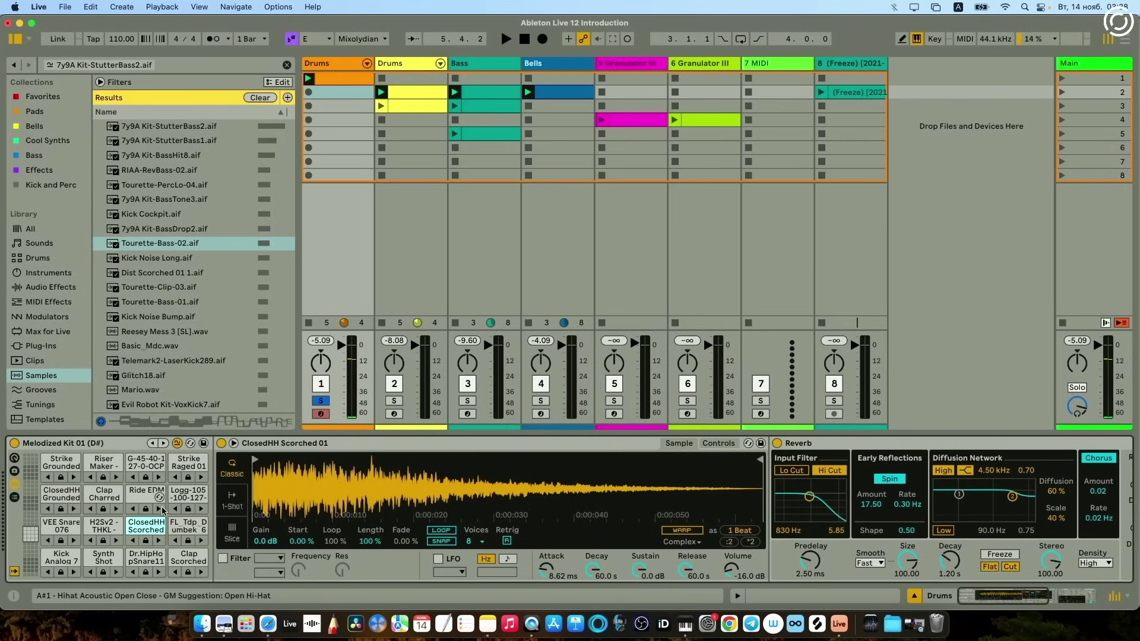
pyautogui.press('space')
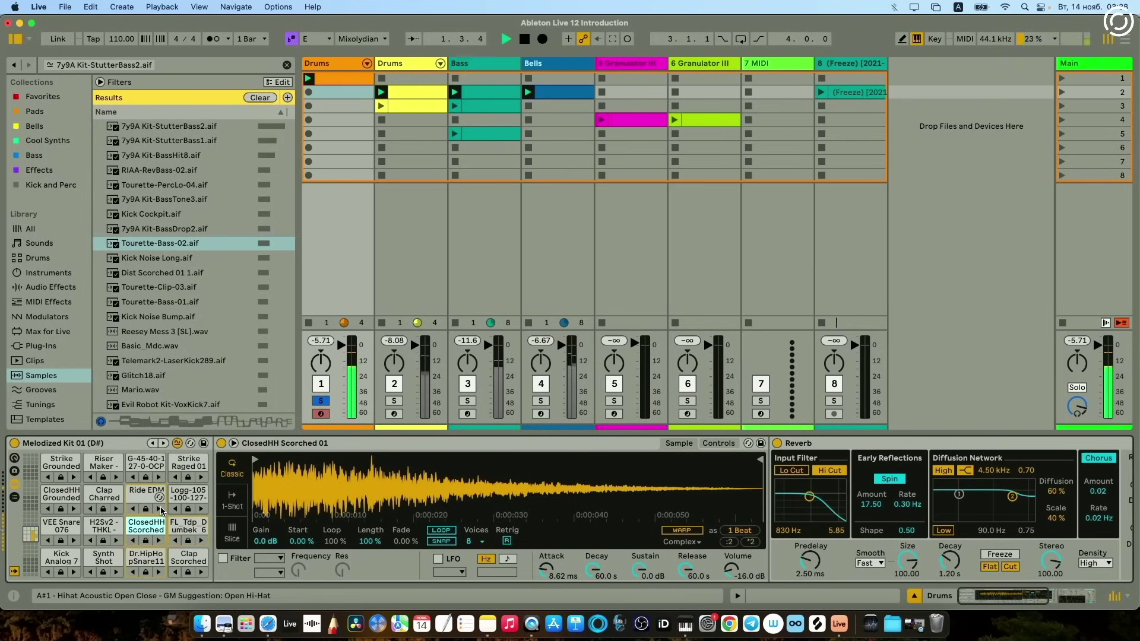
# - Page through the Performance Pack by Iftah lesson, covering Performer, Prearranger and Arrangement Looper
pyautogui.hscroll(10, 492, 462)
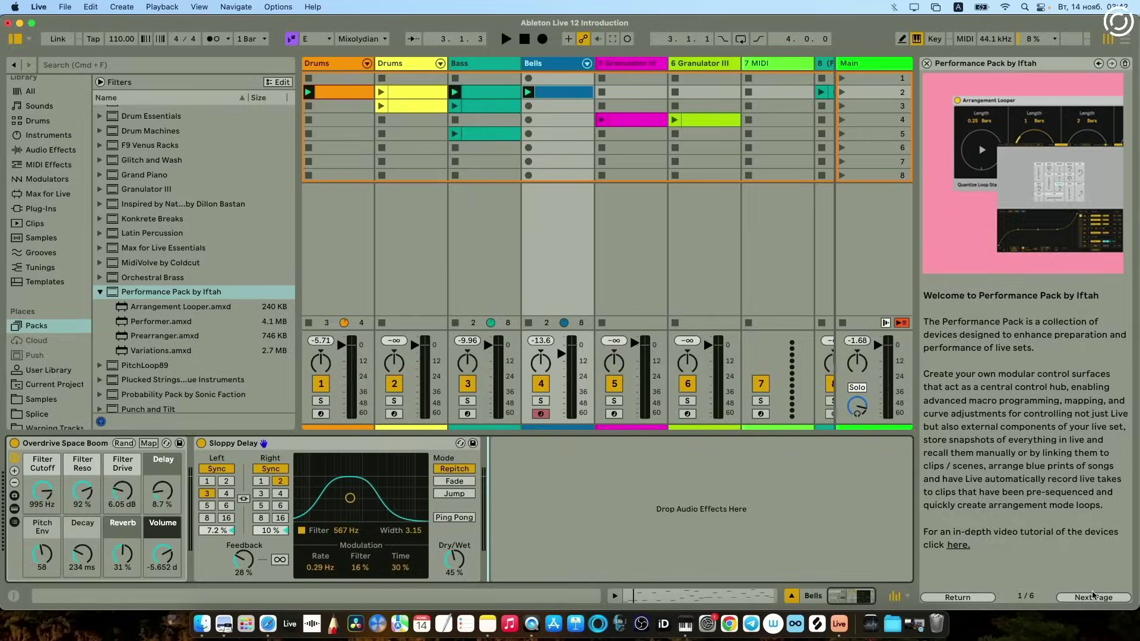
pyautogui.click(1094, 597)
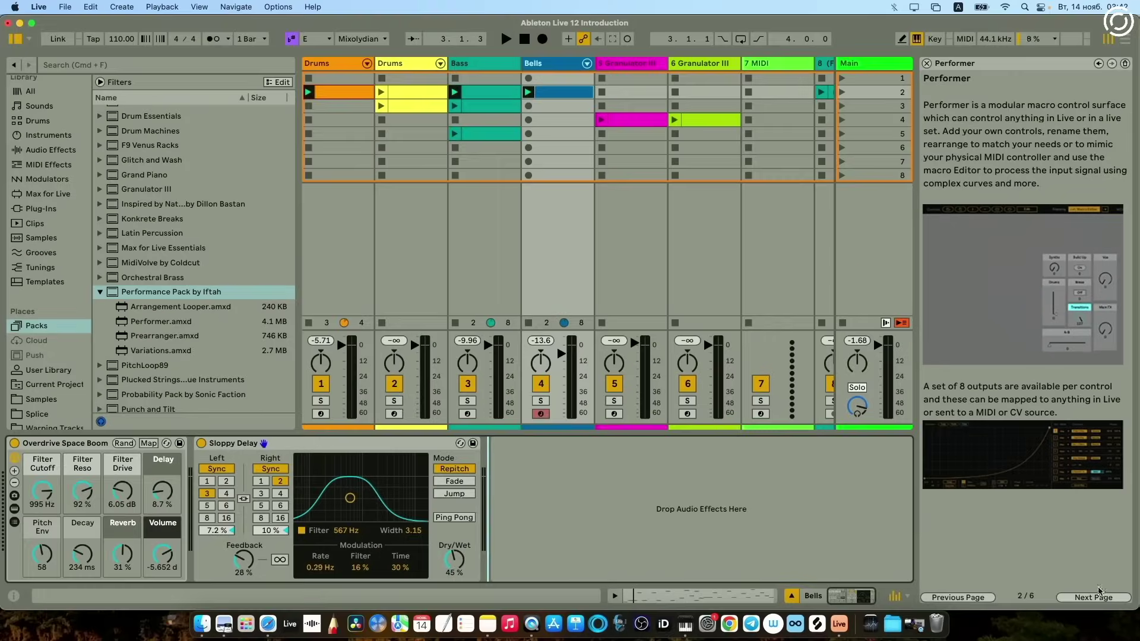
pyautogui.click(1093, 597)
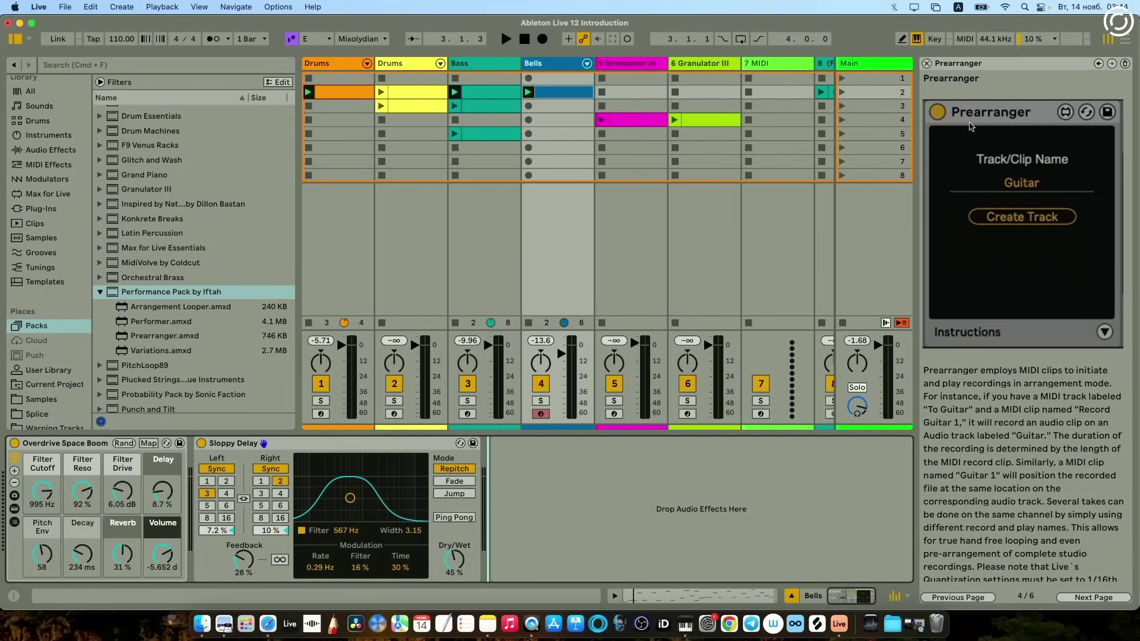
pyautogui.click(1075, 600)
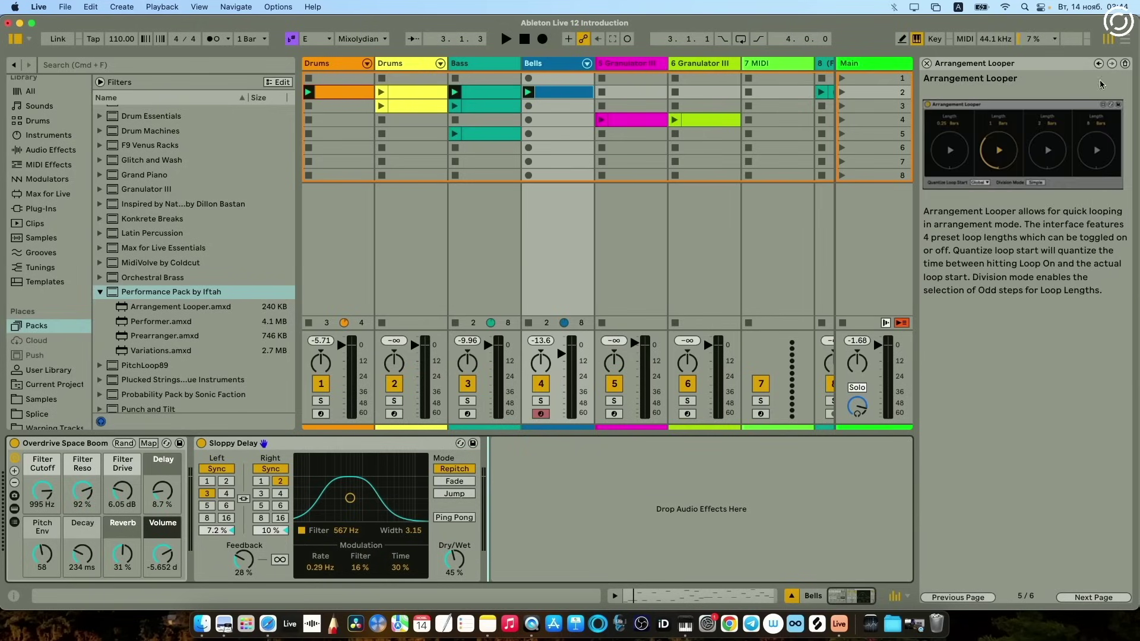